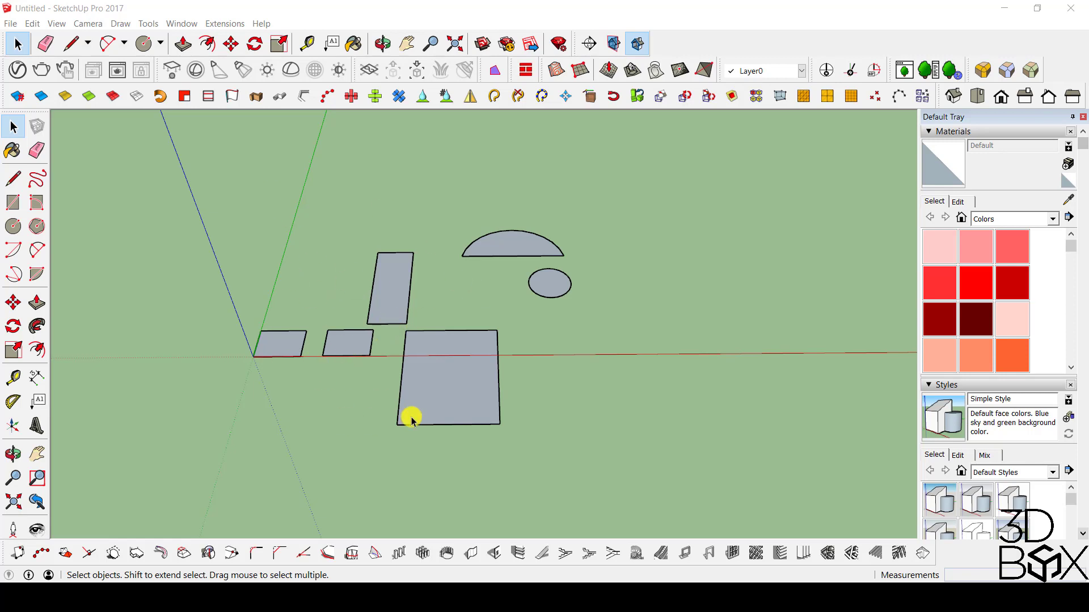
Select the face of the small rectangle at the origin, and replace that selection with only its far edge.
{"action": "scroll", "coordinate": [248, 337], "scroll_direction": "up", "scroll_amount": 6}
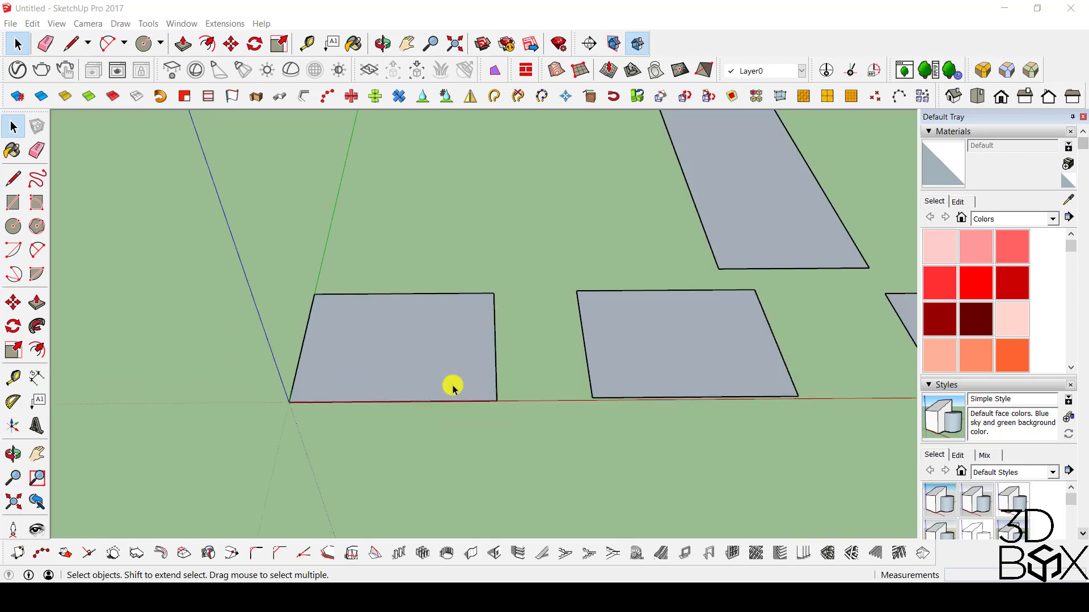
{"action": "middle_click_drag", "start_coordinate": [453, 388], "coordinate": [406, 350]}
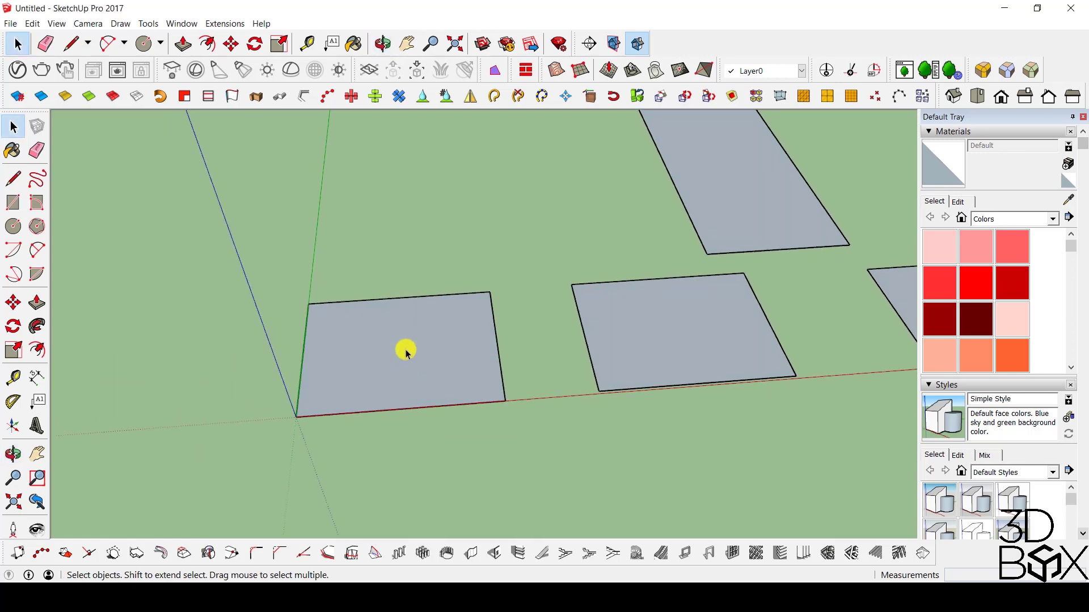
{"action": "left_click", "coordinate": [406, 352]}
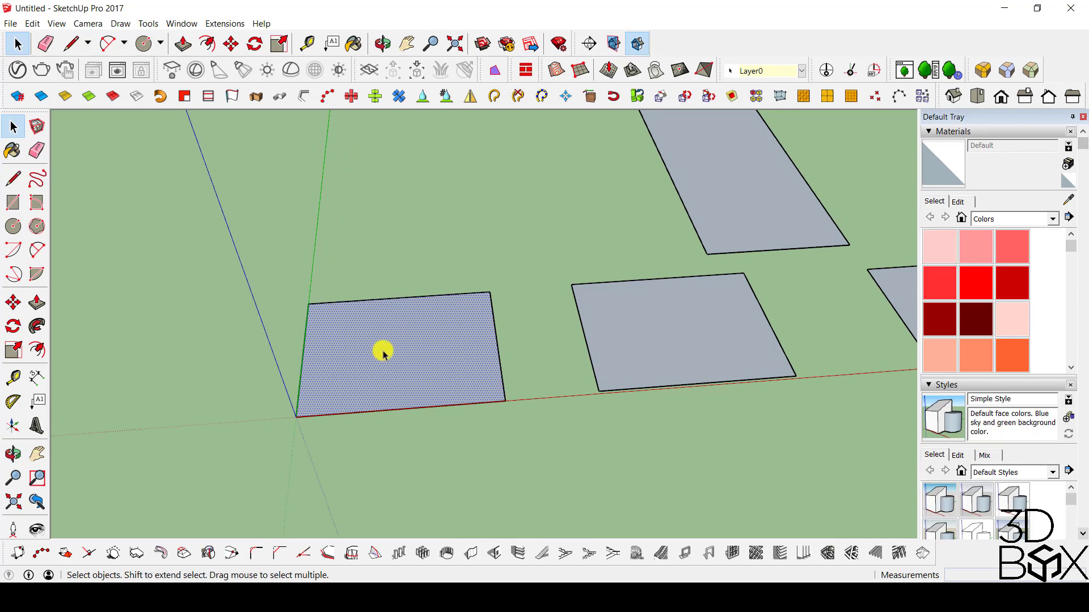
{"action": "left_click", "coordinate": [399, 300]}
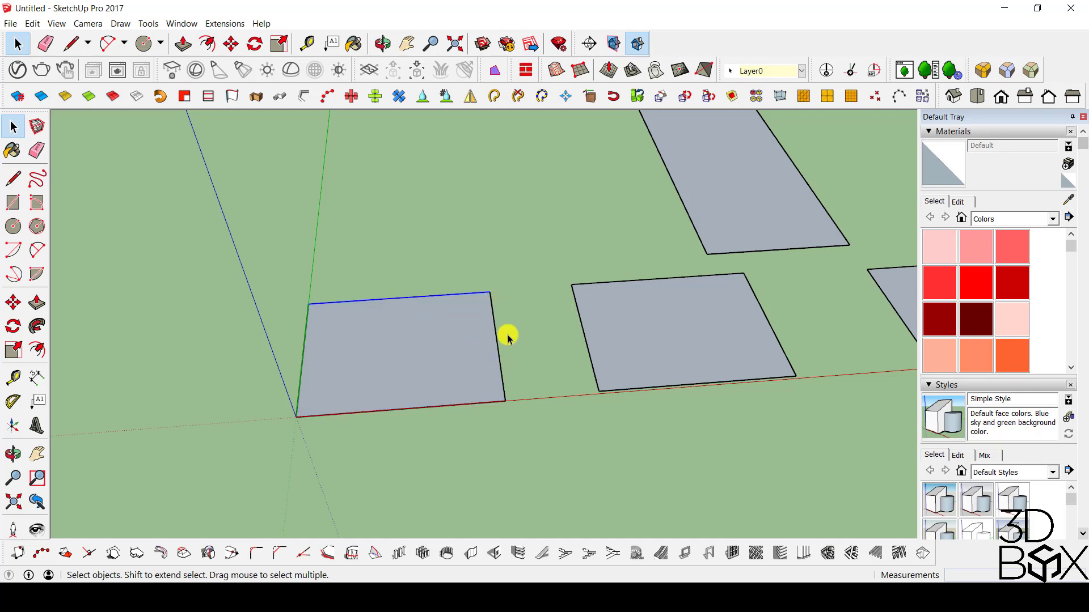
Select the faces of the second small rectangle, the narrow rectangle and the large rectangle one at a time.
{"action": "scroll", "coordinate": [505, 333], "scroll_direction": "down", "scroll_amount": 3}
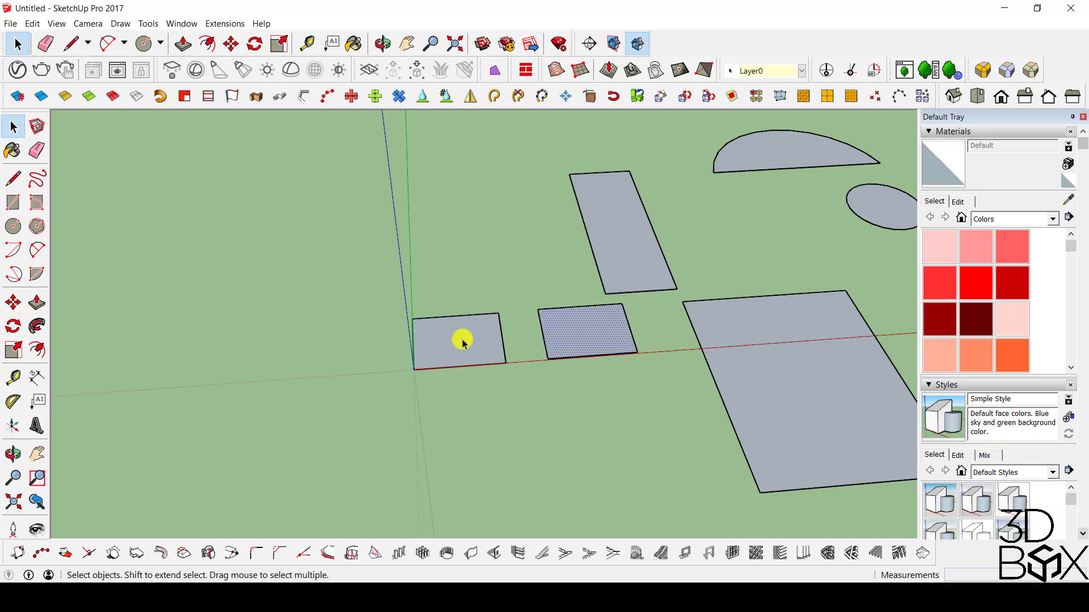
{"action": "left_click", "coordinate": [624, 242]}
{"action": "left_click", "coordinate": [773, 330]}
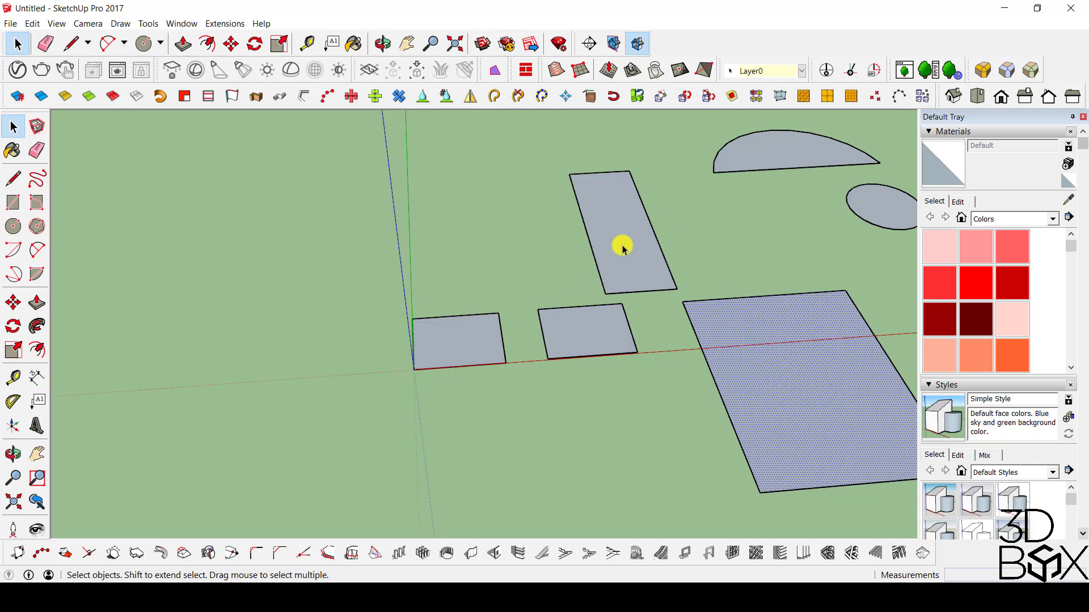
{"action": "left_click", "coordinate": [622, 244]}
Build a multiple selection of rectangle faces starting at the origin, adding and removing the narrow rectangle, adding the large one, and finally clear it.
{"action": "left_click", "coordinate": [458, 352]}
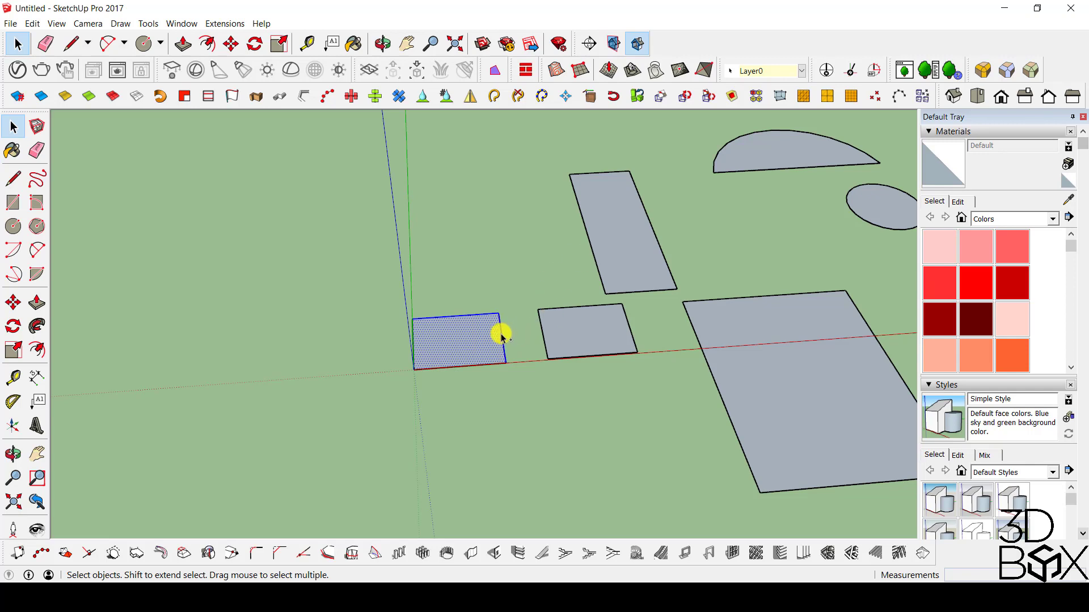
{"action": "left_click", "coordinate": [604, 323], "text": "shift"}
{"action": "left_click", "coordinate": [632, 243], "text": "shift"}
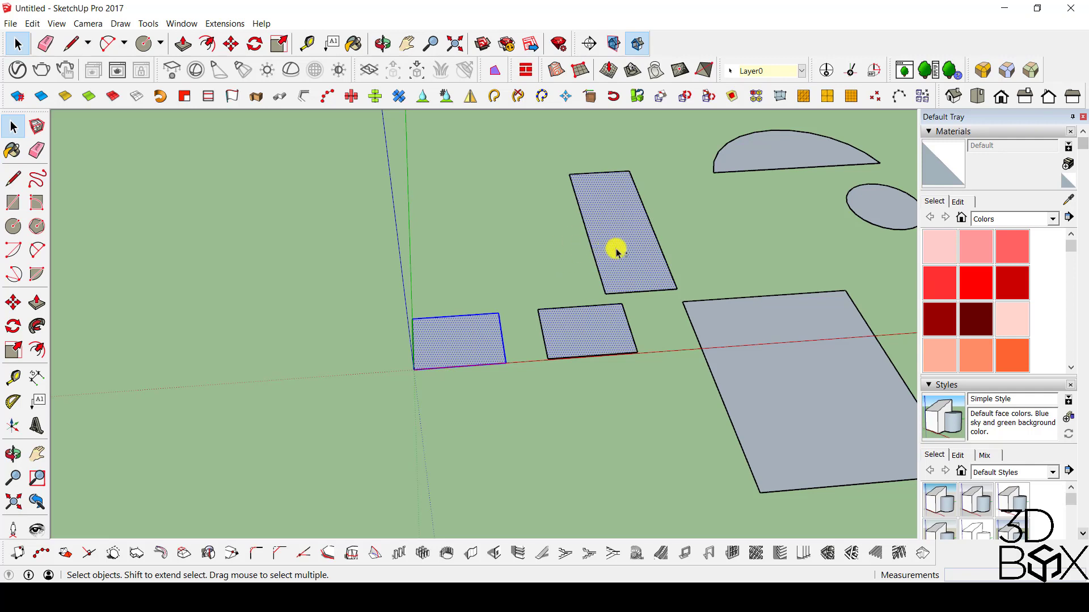
{"action": "left_click", "coordinate": [618, 249], "text": "shift"}
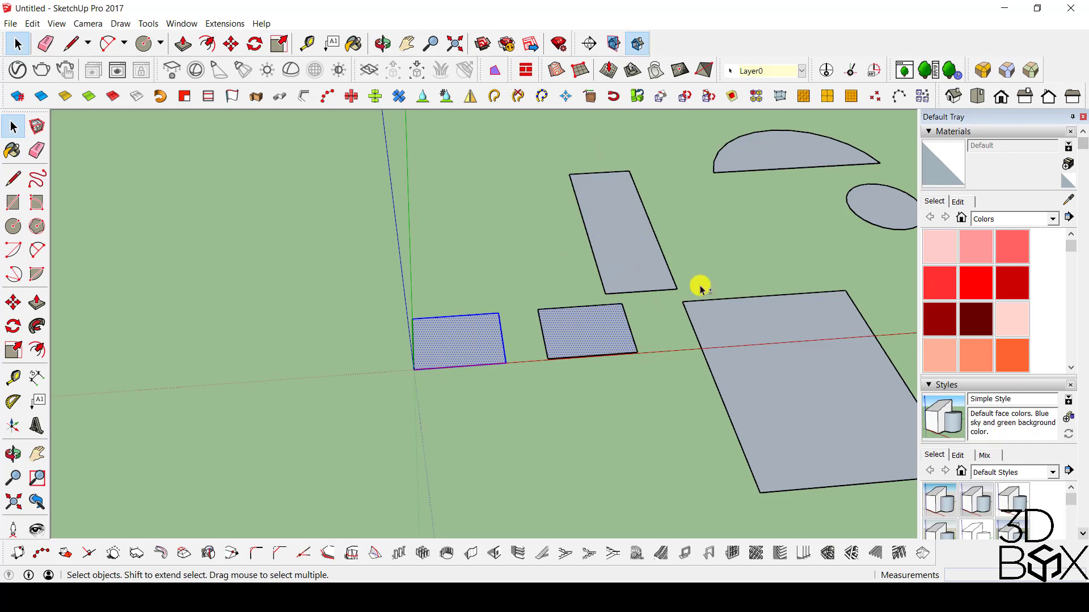
{"action": "left_click", "coordinate": [767, 332], "text": "ctrl"}
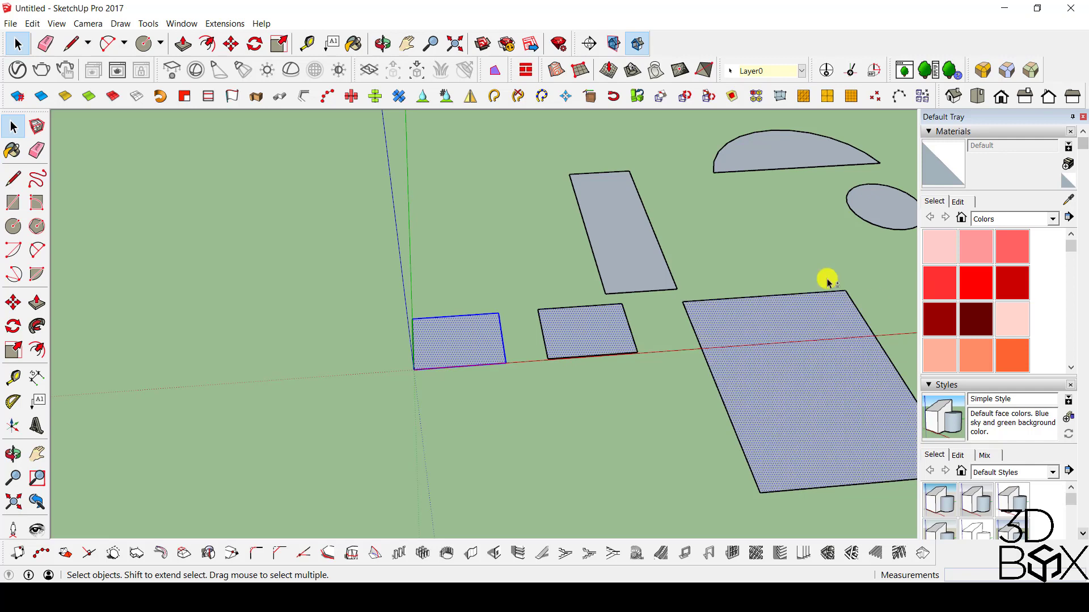
{"action": "left_click", "coordinate": [546, 399]}
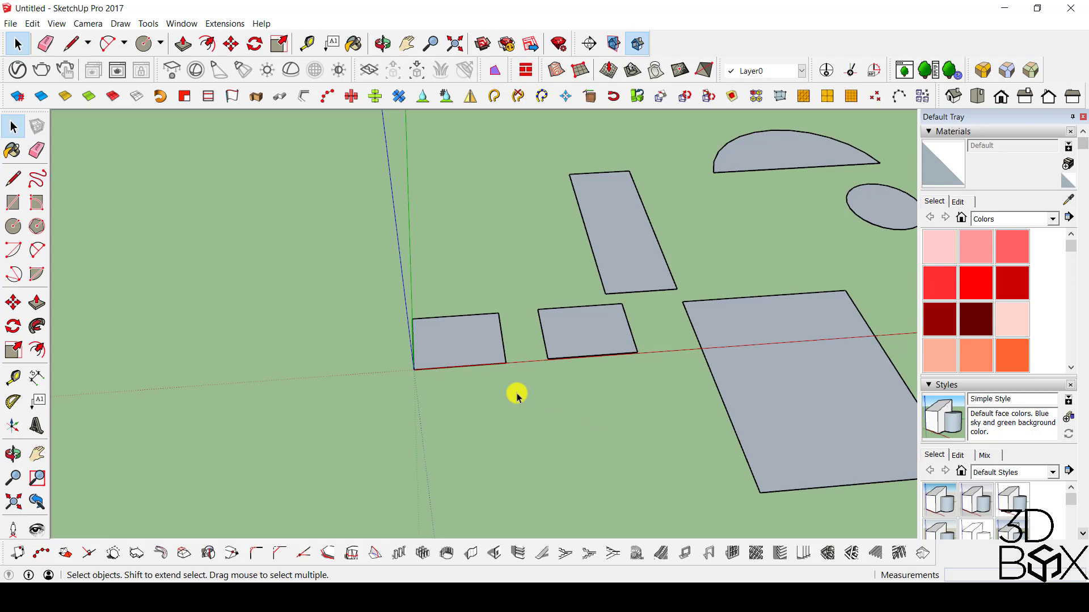
Select each rectangle's face together with its bounding edges, one rectangle at a time, ending with the large one.
{"action": "left_click", "coordinate": [463, 343]}
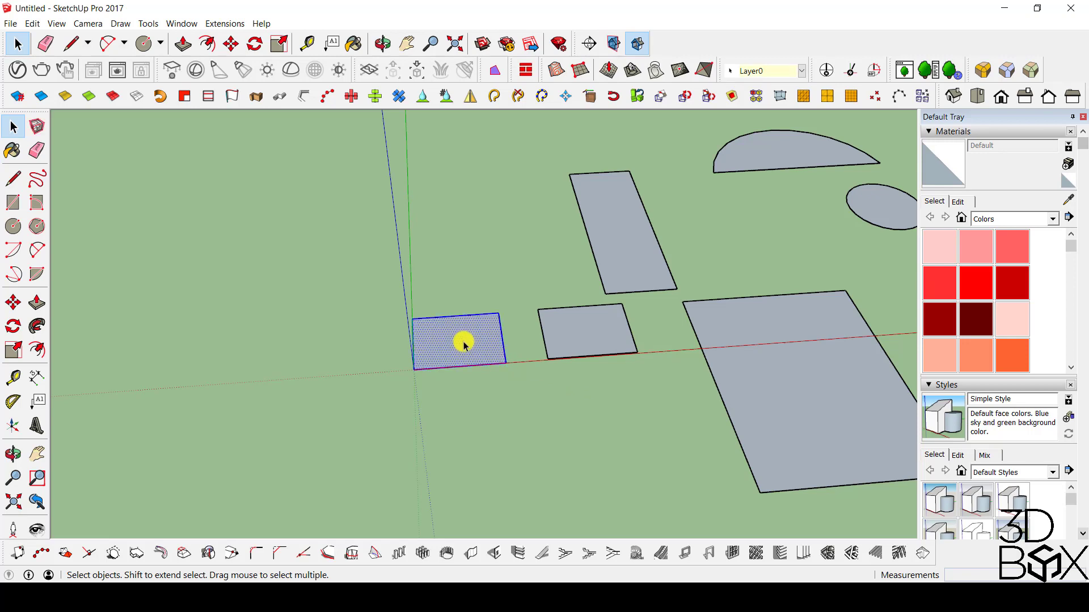
{"action": "scroll", "coordinate": [464, 341], "scroll_direction": "up", "scroll_amount": 3}
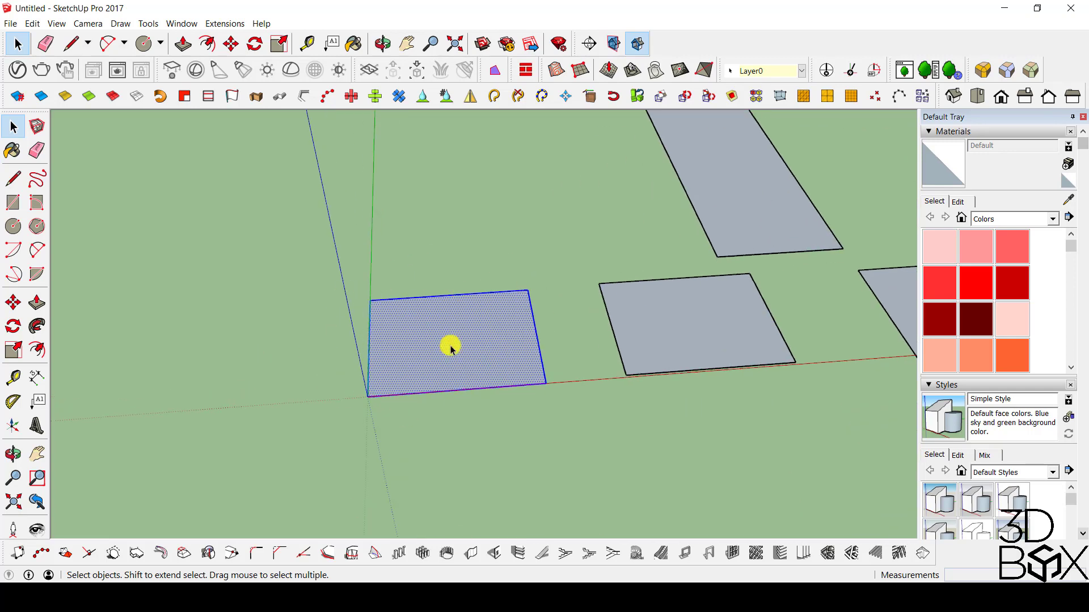
{"action": "middle_click_drag", "start_coordinate": [450, 348], "coordinate": [538, 336]}
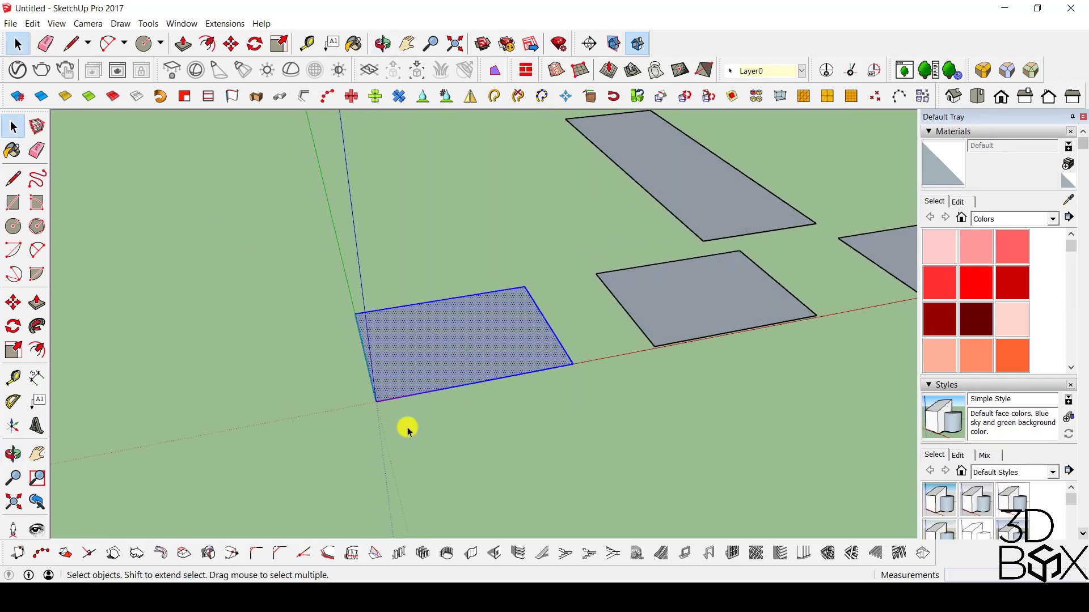
{"action": "left_click", "coordinate": [680, 173]}
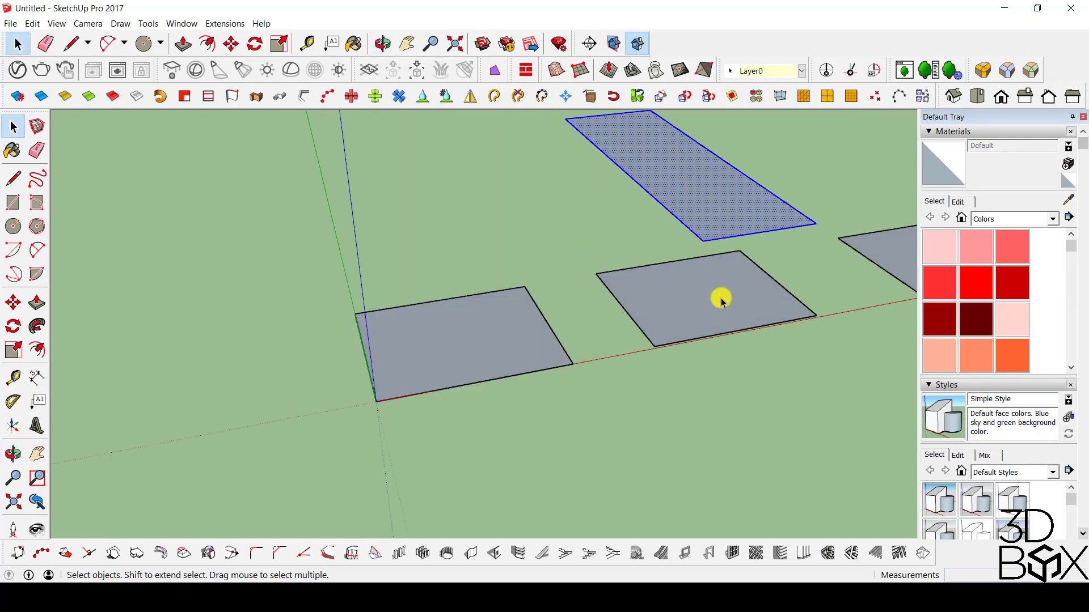
{"action": "double_click", "coordinate": [721, 299]}
{"action": "scroll", "coordinate": [774, 324], "scroll_direction": "down", "scroll_amount": 2}
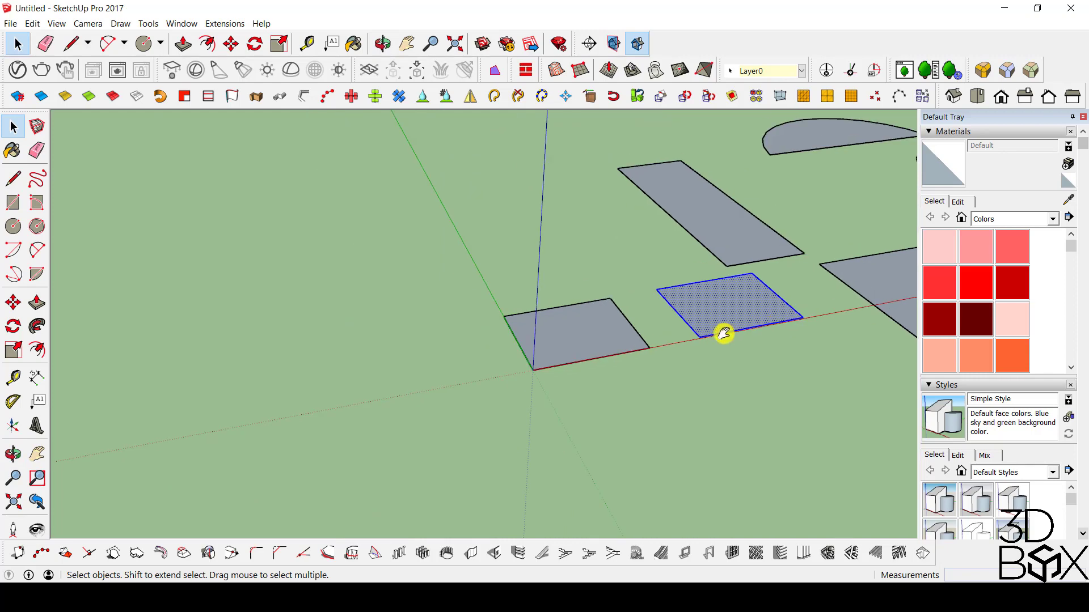
{"action": "middle_click_drag", "start_coordinate": [723, 330], "coordinate": [576, 401], "text": "shift"}
{"action": "left_click", "coordinate": [675, 339]}
Push/Pull the large rectangle's face upward into a tall box.
{"action": "scroll", "coordinate": [576, 401], "scroll_direction": "down", "scroll_amount": 3}
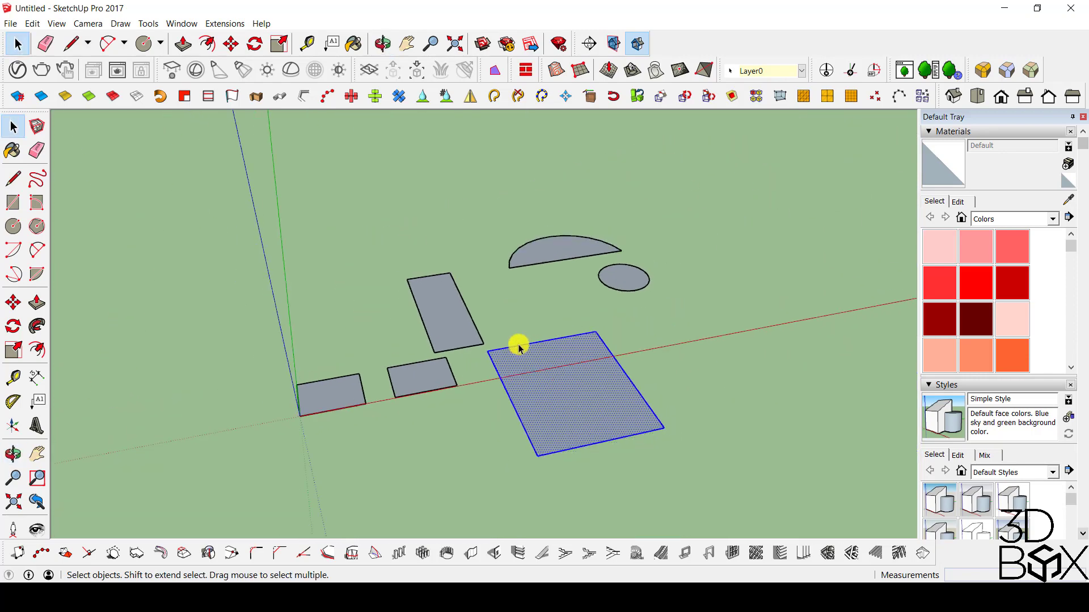
{"action": "key", "text": "p"}
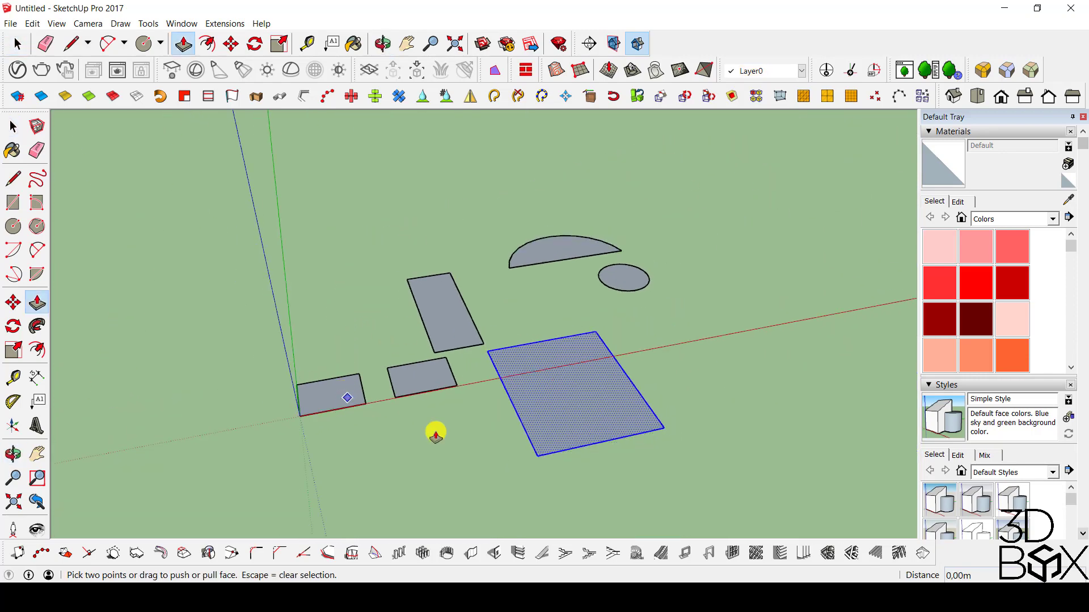
{"action": "left_click_drag", "start_coordinate": [538, 409], "coordinate": [545, 323]}
{"action": "middle_click_drag", "start_coordinate": [544, 324], "coordinate": [420, 189]}
{"action": "key", "text": "space"}
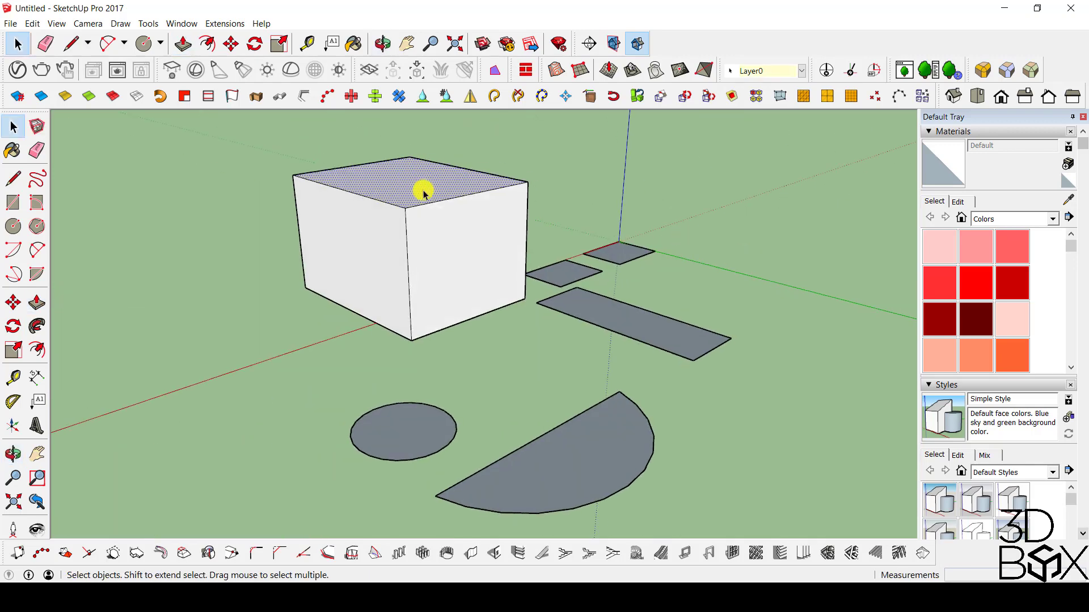
Select the box's top face with its edges, extend the selection to all connected box geometry, and clear the selection.
{"action": "double_click", "coordinate": [411, 191]}
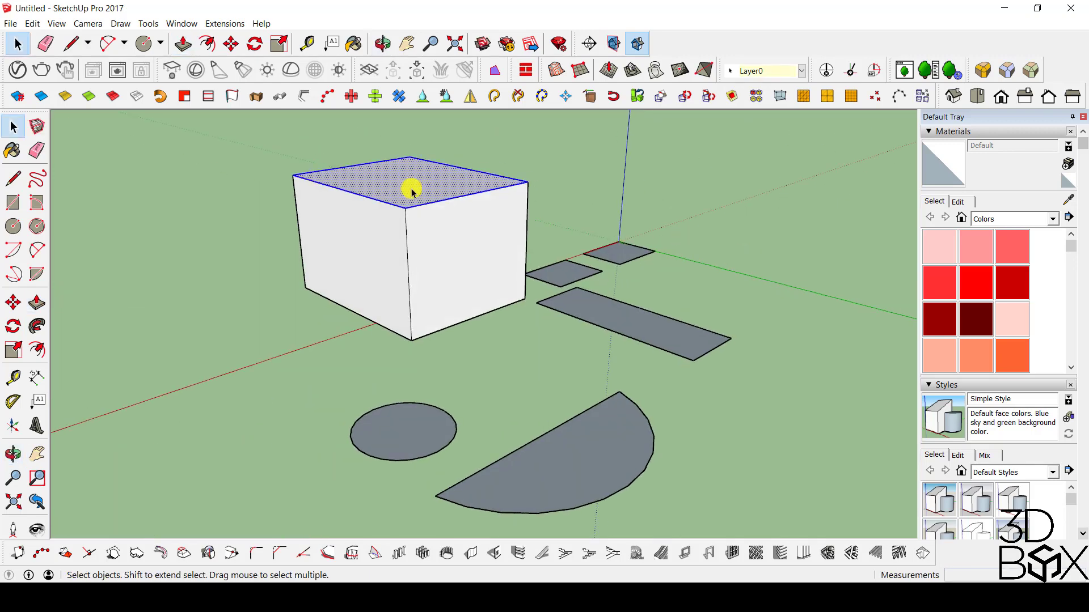
{"action": "left_click", "coordinate": [493, 95]}
{"action": "middle_click_drag", "start_coordinate": [450, 182], "coordinate": [421, 112]}
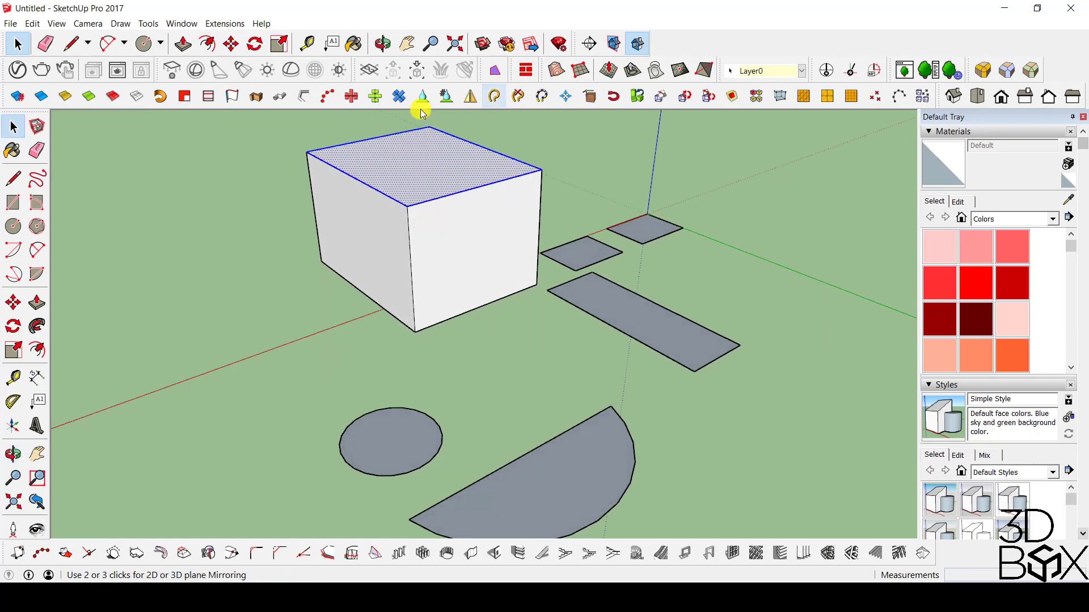
{"action": "key", "text": "space"}
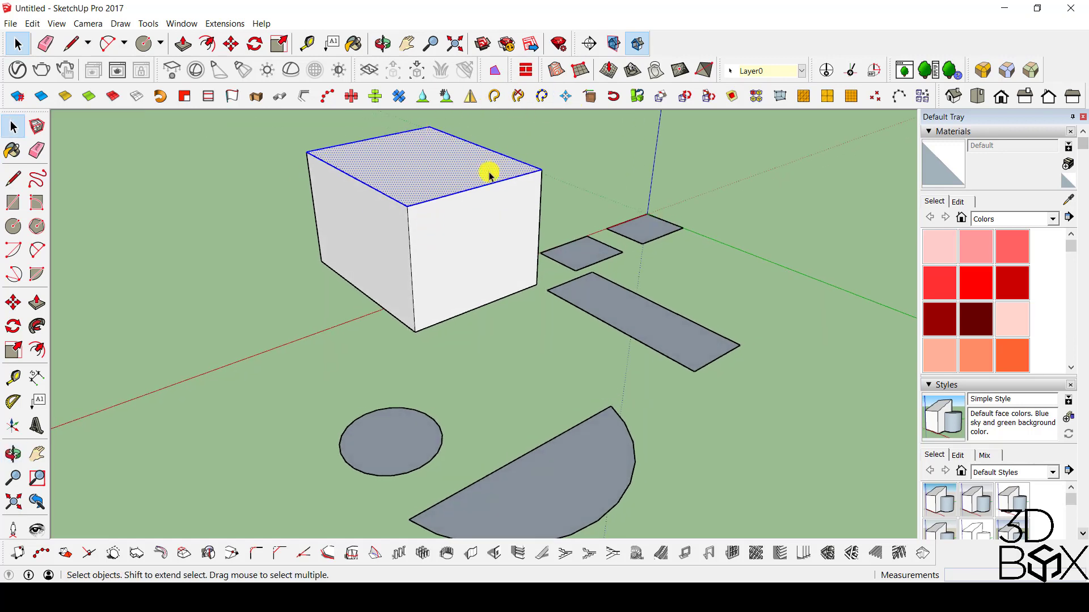
{"action": "triple_click", "coordinate": [439, 184]}
{"action": "middle_click_drag", "start_coordinate": [564, 250], "coordinate": [318, 338]}
{"action": "scroll", "coordinate": [318, 338], "scroll_direction": "down", "scroll_amount": 5}
{"action": "middle_click_drag", "start_coordinate": [428, 325], "coordinate": [586, 362]}
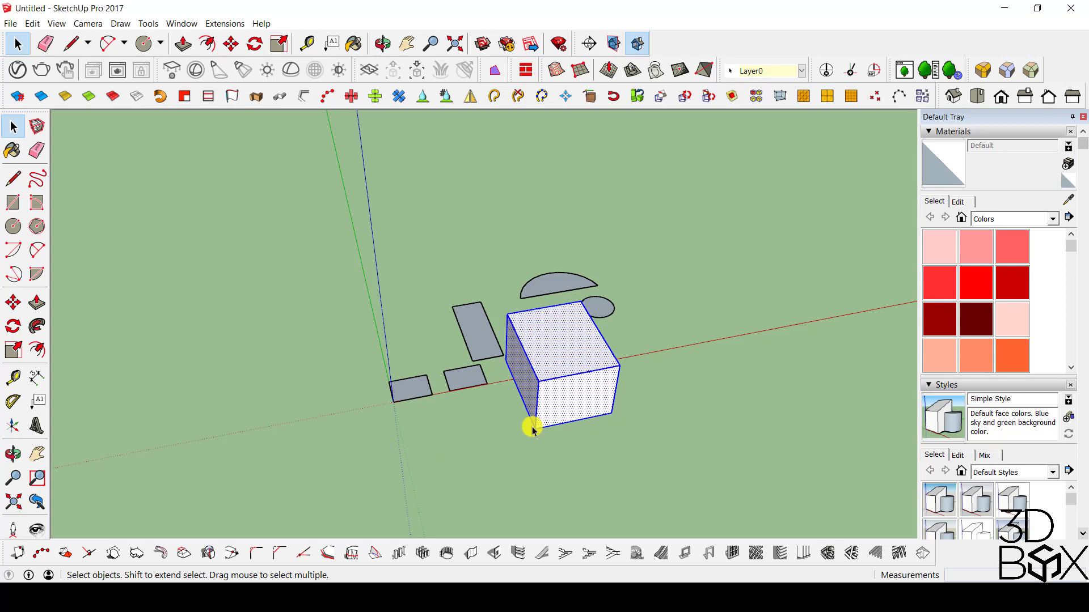
{"action": "left_click", "coordinate": [738, 372]}
Select the narrow rectangle's face and all its edges with a crossing selection that only partly covers it.
{"action": "middle_click_drag", "start_coordinate": [809, 270], "coordinate": [253, 284]}
{"action": "scroll", "coordinate": [511, 305], "scroll_direction": "up", "scroll_amount": 4}
{"action": "middle_click_drag", "start_coordinate": [488, 370], "coordinate": [765, 240]}
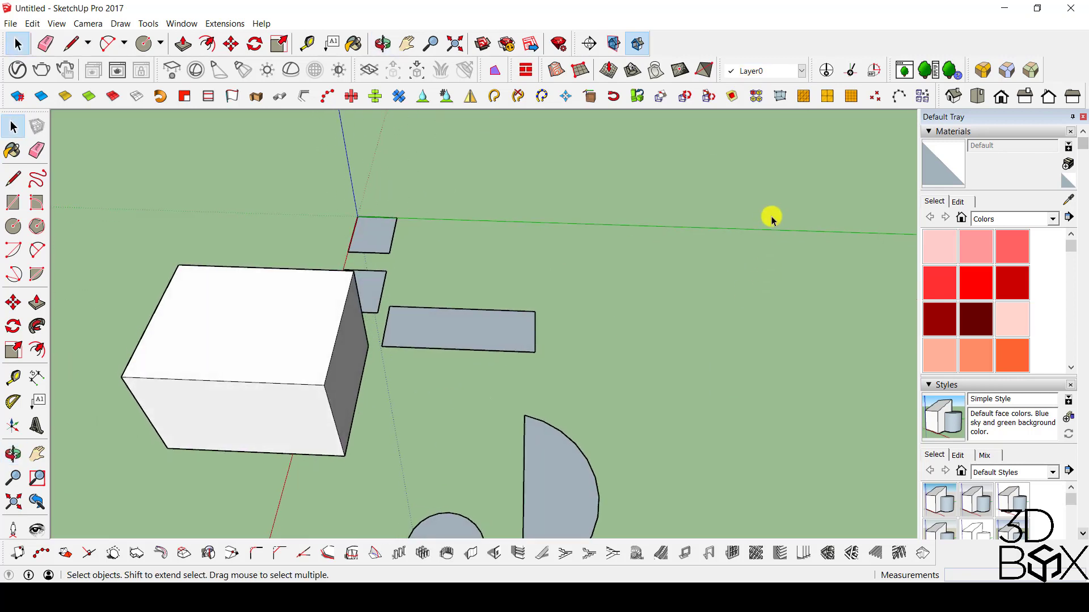
{"action": "left_click_drag", "start_coordinate": [771, 216], "coordinate": [874, 255]}
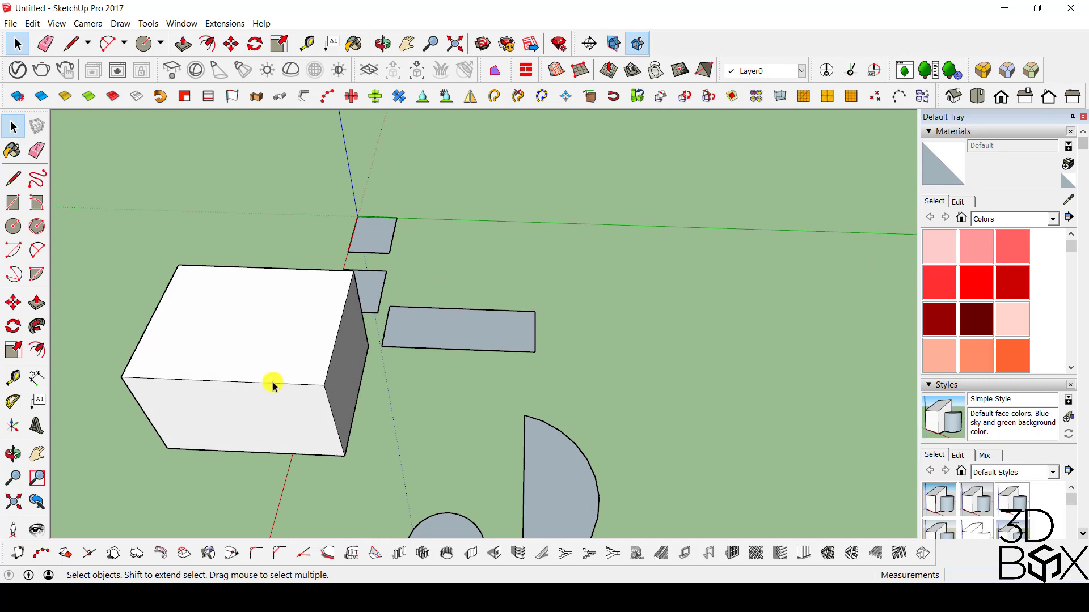
{"action": "middle_click_drag", "start_coordinate": [377, 377], "coordinate": [497, 374]}
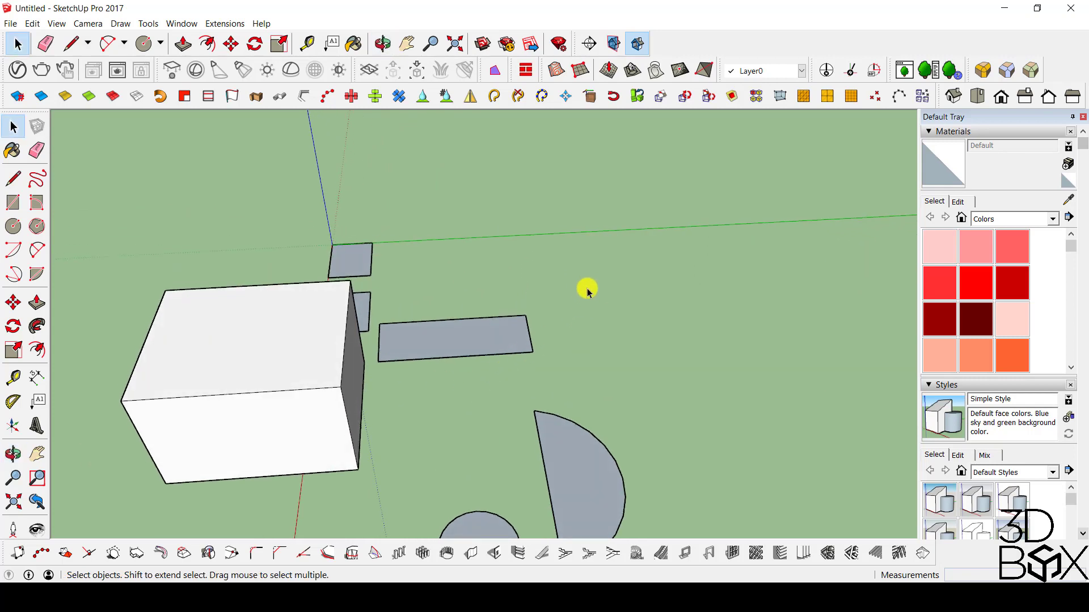
{"action": "left_click_drag", "start_coordinate": [587, 287], "coordinate": [379, 383]}
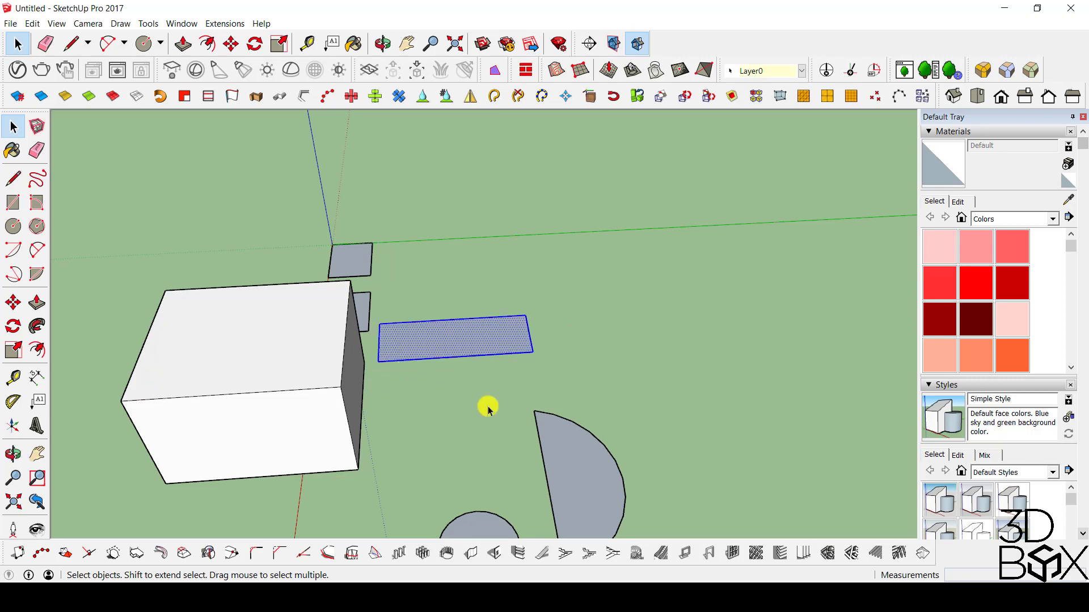
{"action": "left_click_drag", "start_coordinate": [661, 240], "coordinate": [455, 391]}
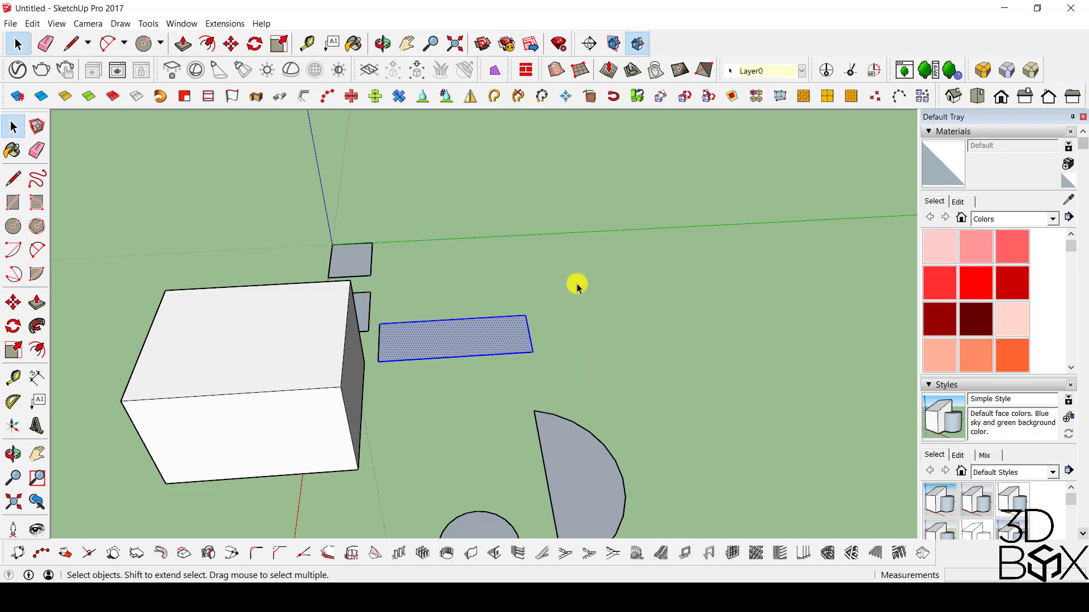
{"action": "left_click_drag", "start_coordinate": [601, 261], "coordinate": [467, 390]}
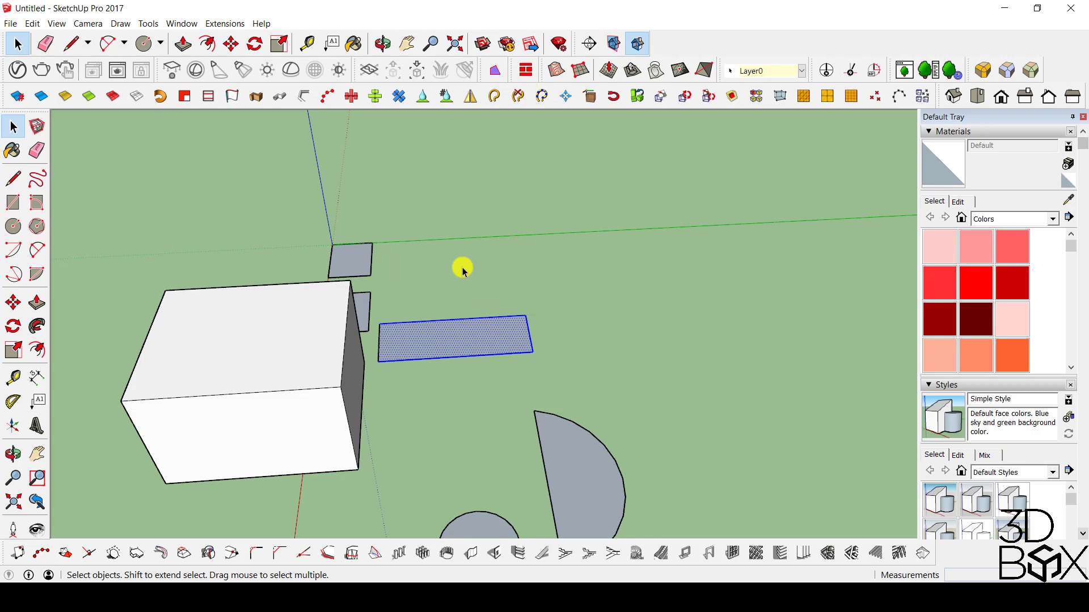
Select only the narrow rectangle's short outer edge by fully enclosing it in a window selection.
{"action": "left_click_drag", "start_coordinate": [443, 265], "coordinate": [592, 385]}
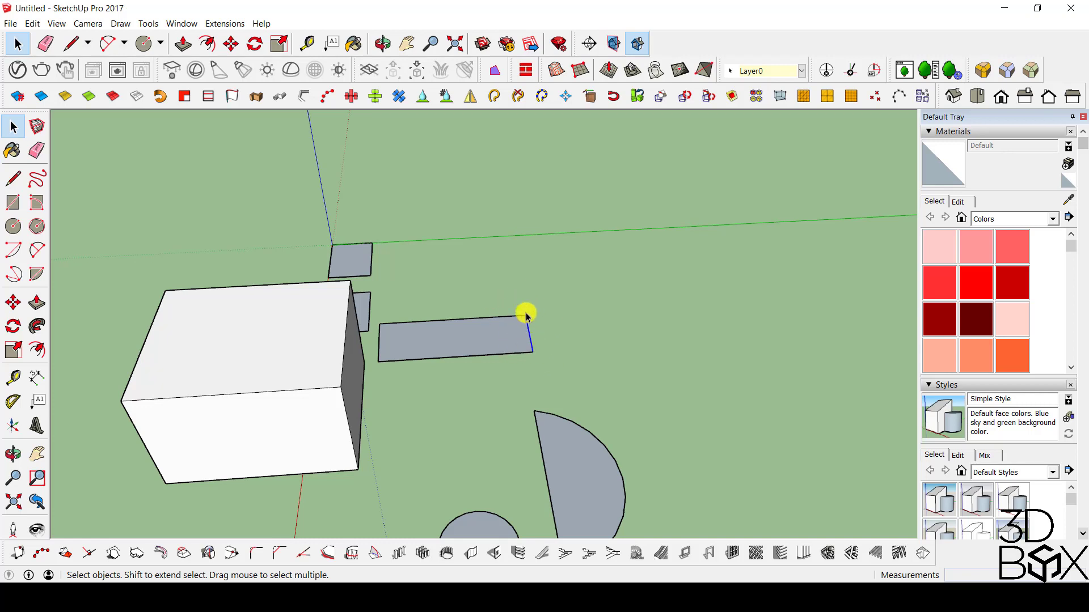
{"action": "left_click_drag", "start_coordinate": [494, 284], "coordinate": [588, 381]}
{"action": "middle_click_drag", "start_coordinate": [588, 381], "coordinate": [611, 200]}
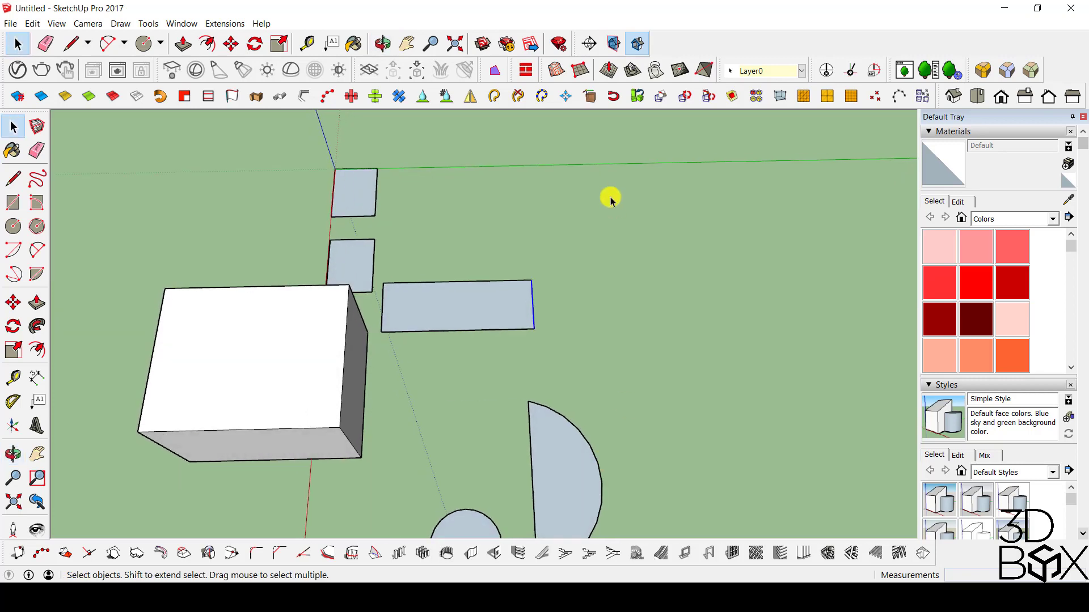
Reselect the whole narrow rectangle, face and edges, with a crossing selection over its outer end.
{"action": "left_click_drag", "start_coordinate": [597, 239], "coordinate": [474, 352]}
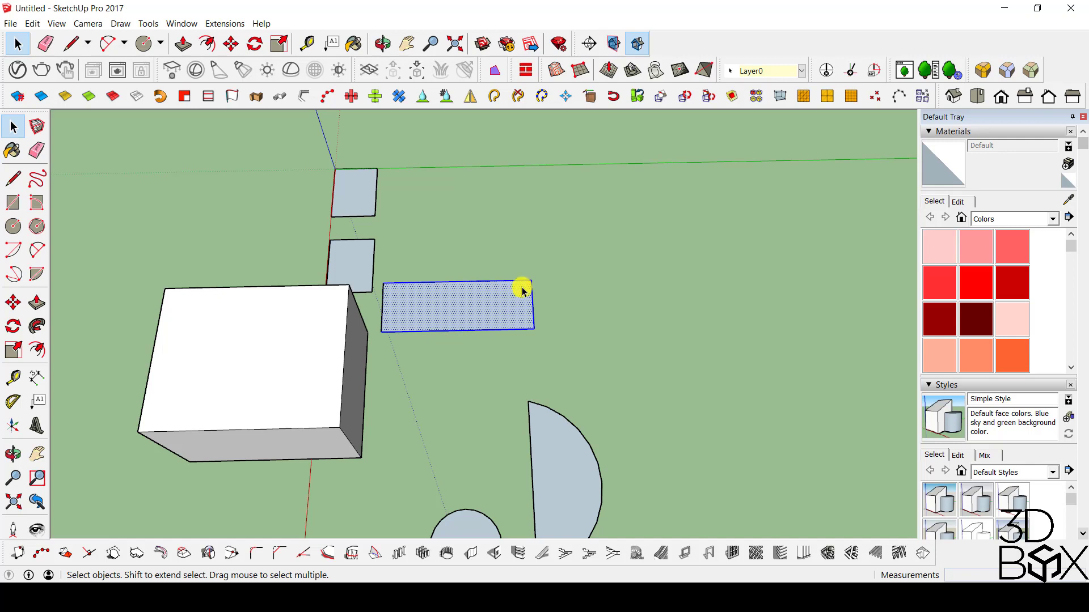
{"action": "middle_click_drag", "start_coordinate": [538, 294], "coordinate": [401, 389]}
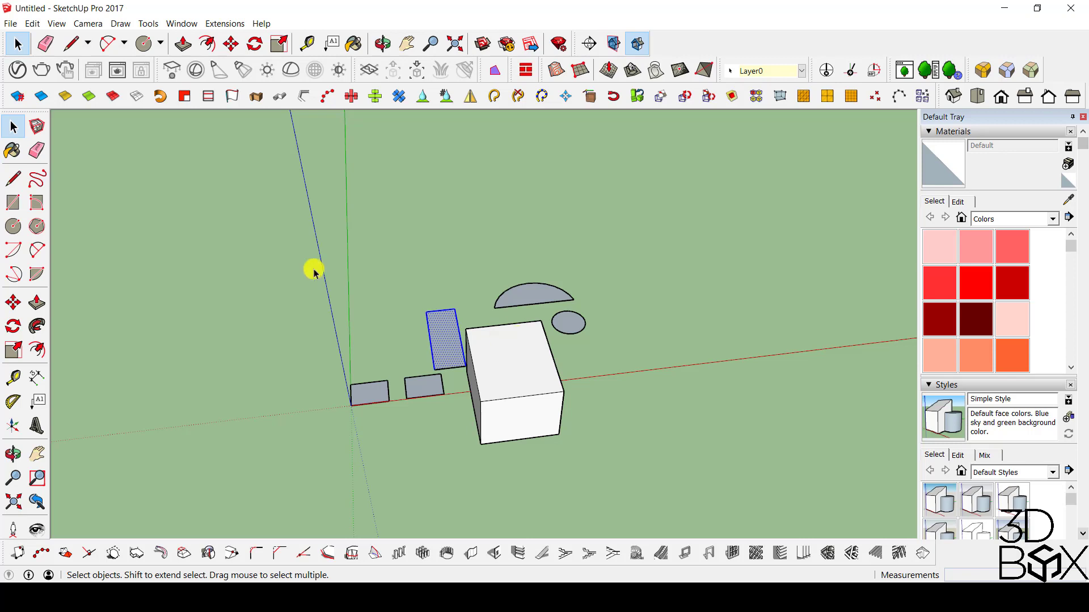
{"action": "middle_click_drag", "start_coordinate": [673, 316], "coordinate": [172, 245]}
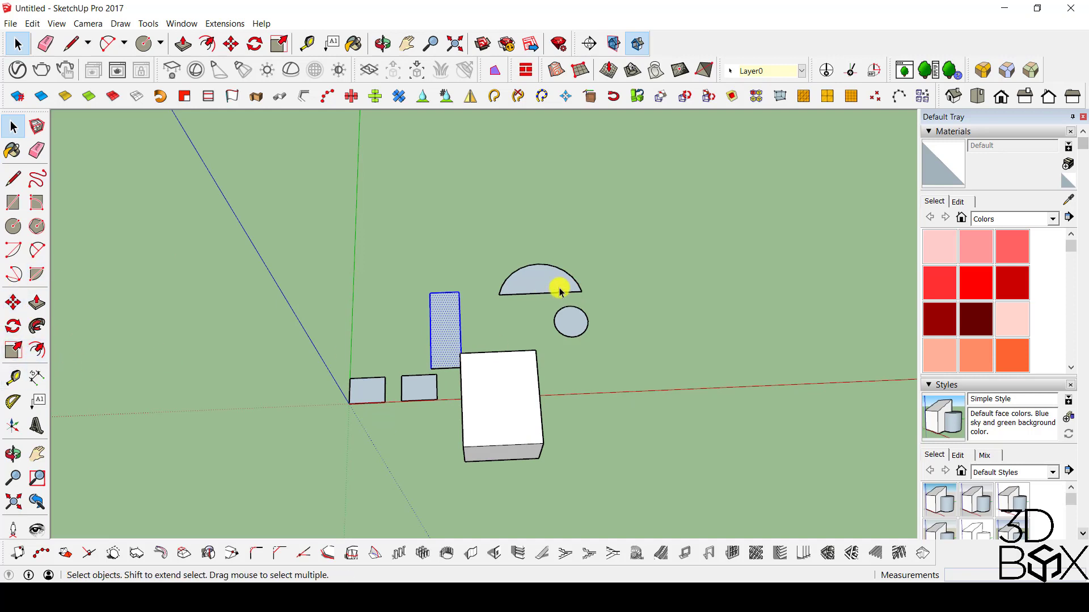
{"action": "scroll", "coordinate": [562, 287], "scroll_direction": "up", "scroll_amount": 5}
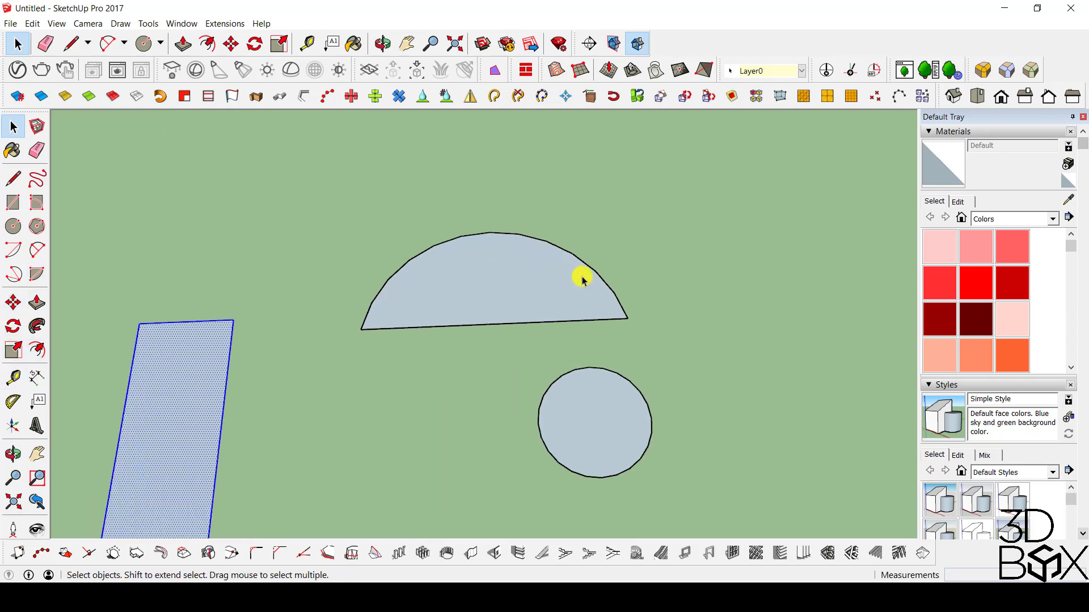
Select the half circle's face with its edges and move it 20 m along the red axis.
{"action": "left_click", "coordinate": [490, 287]}
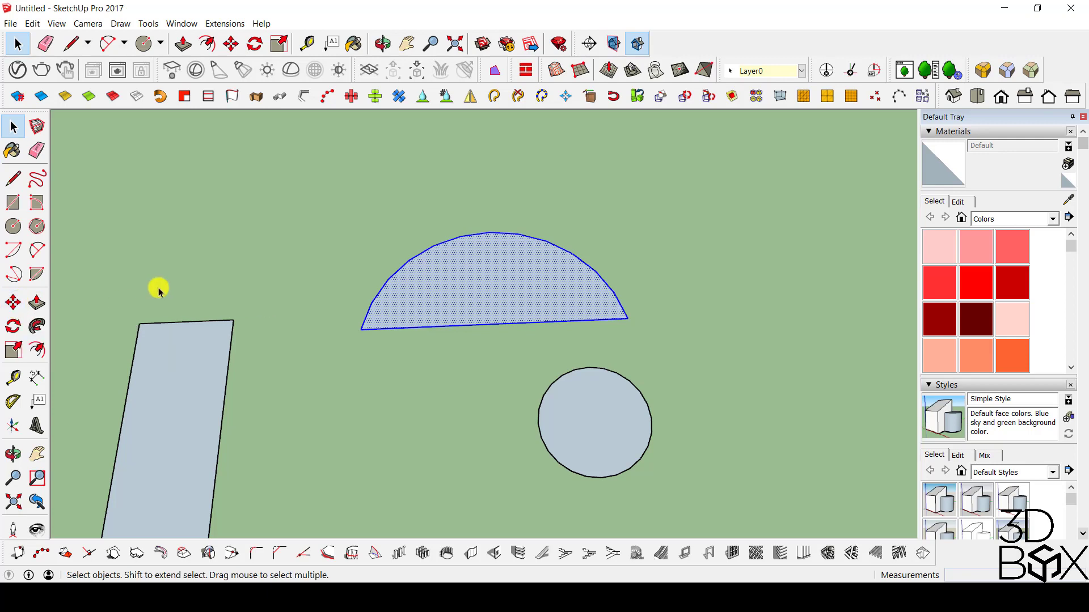
{"action": "key", "text": "m"}
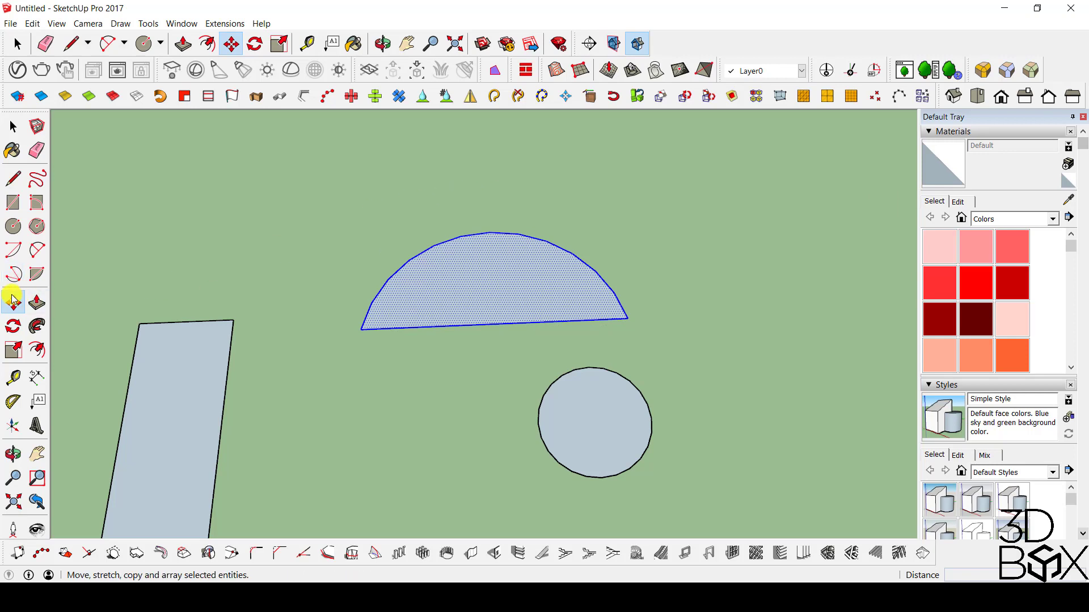
{"action": "left_click", "coordinate": [343, 198]}
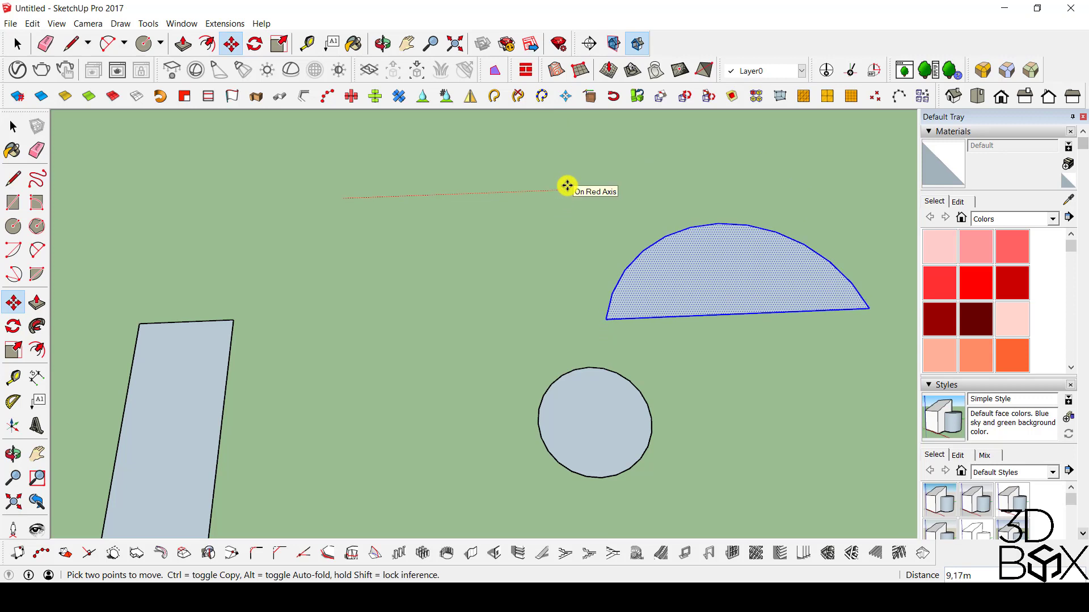
{"action": "type", "text": "20"}
{"action": "key", "text": "Return"}
{"action": "scroll", "coordinate": [461, 190], "scroll_direction": "down", "scroll_amount": 4}
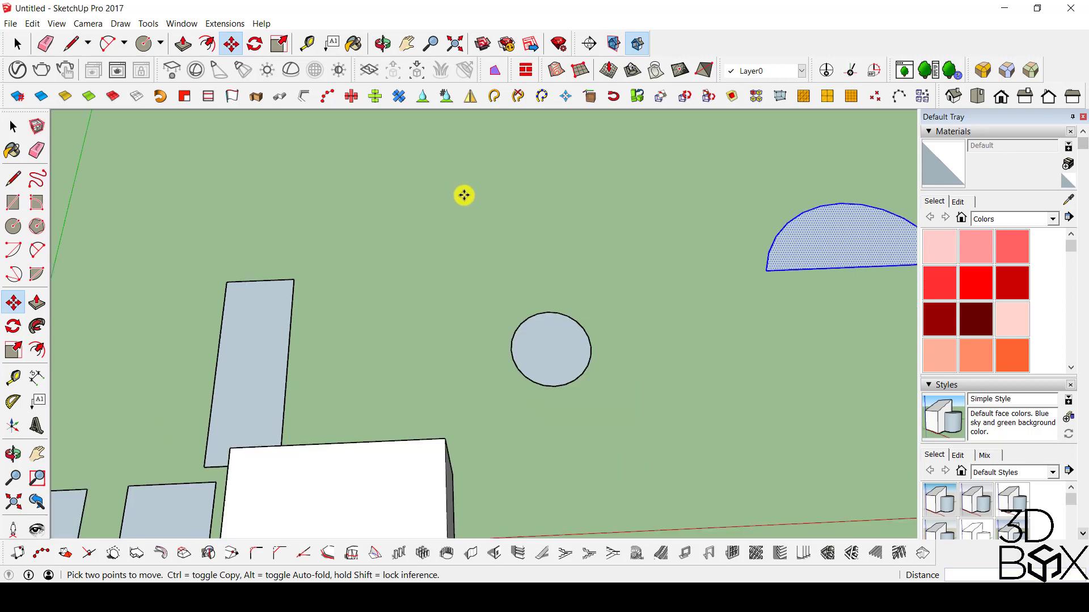
Move the selected half circle another 5 m along the red axis, using its nearest corner as the base point.
{"action": "middle_click_drag", "start_coordinate": [621, 215], "coordinate": [478, 440]}
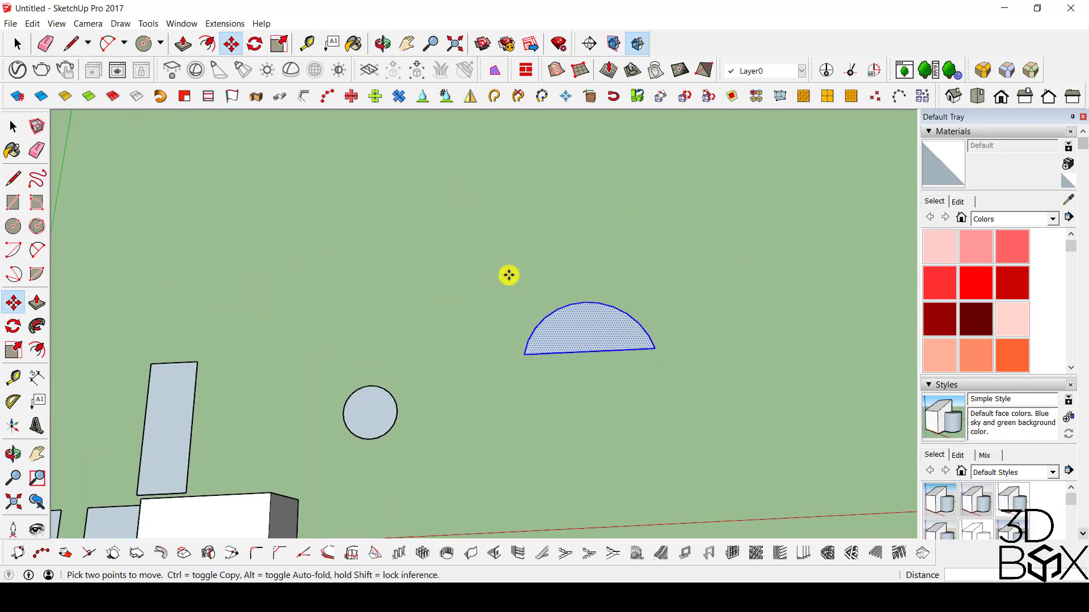
{"action": "scroll", "coordinate": [548, 344], "scroll_direction": "up", "scroll_amount": 2}
{"action": "scroll", "coordinate": [548, 344], "scroll_direction": "up", "scroll_amount": 1}
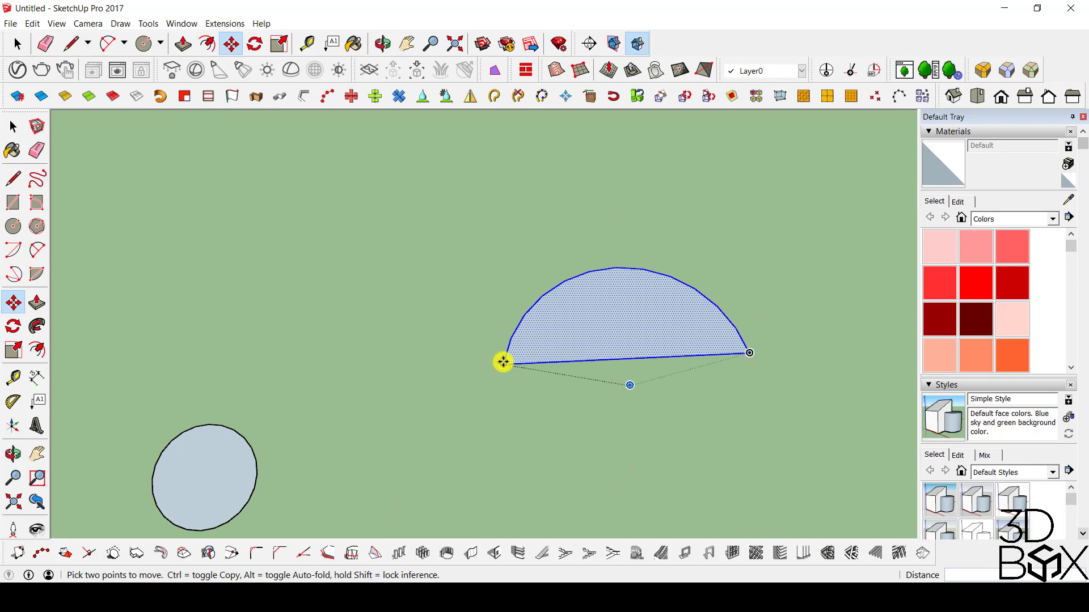
{"action": "left_click", "coordinate": [503, 362]}
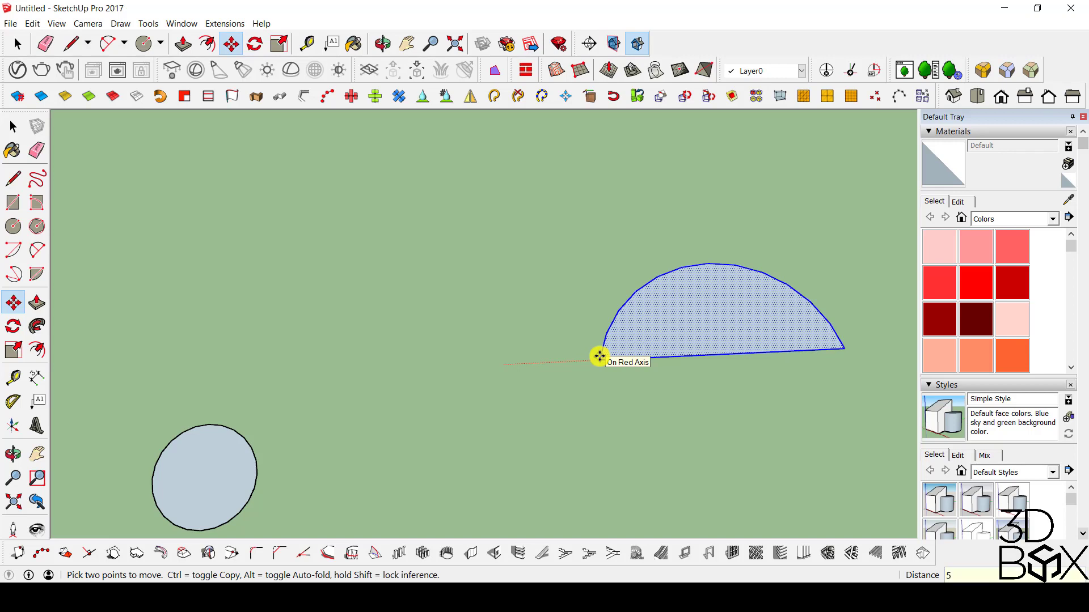
{"action": "type", "text": "5"}
{"action": "key", "text": "Return"}
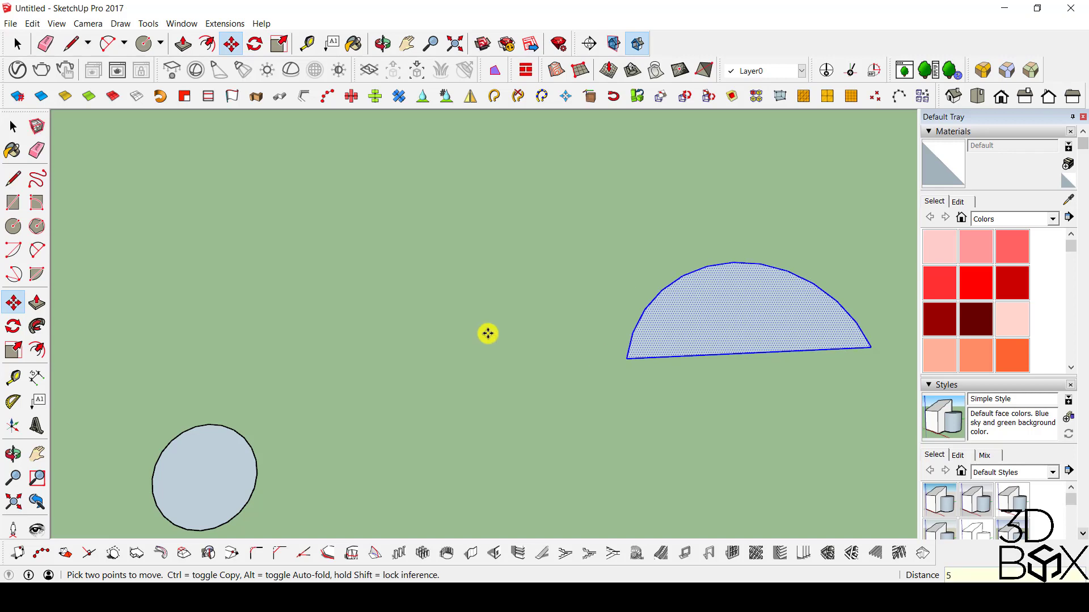
Examine the moved half circle's position relative to the box and the other shapes from several angles.
{"action": "scroll", "coordinate": [492, 270], "scroll_direction": "down", "scroll_amount": 5}
{"action": "middle_click_drag", "start_coordinate": [610, 292], "coordinate": [610, 322]}
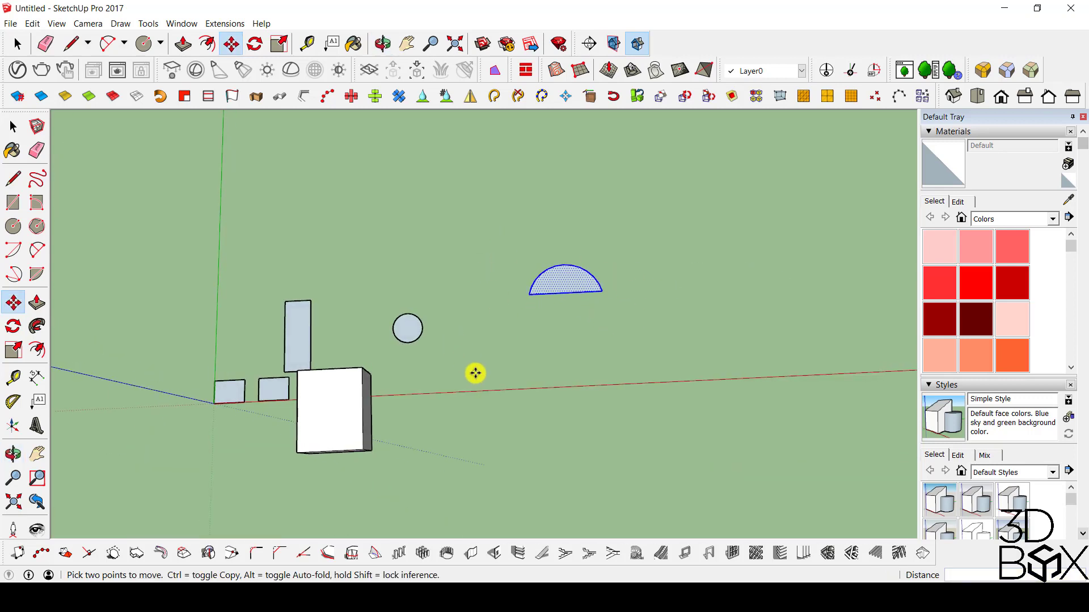
{"action": "middle_click_drag", "start_coordinate": [567, 347], "coordinate": [464, 43]}
{"action": "middle_click_drag", "start_coordinate": [422, 400], "coordinate": [343, 407]}
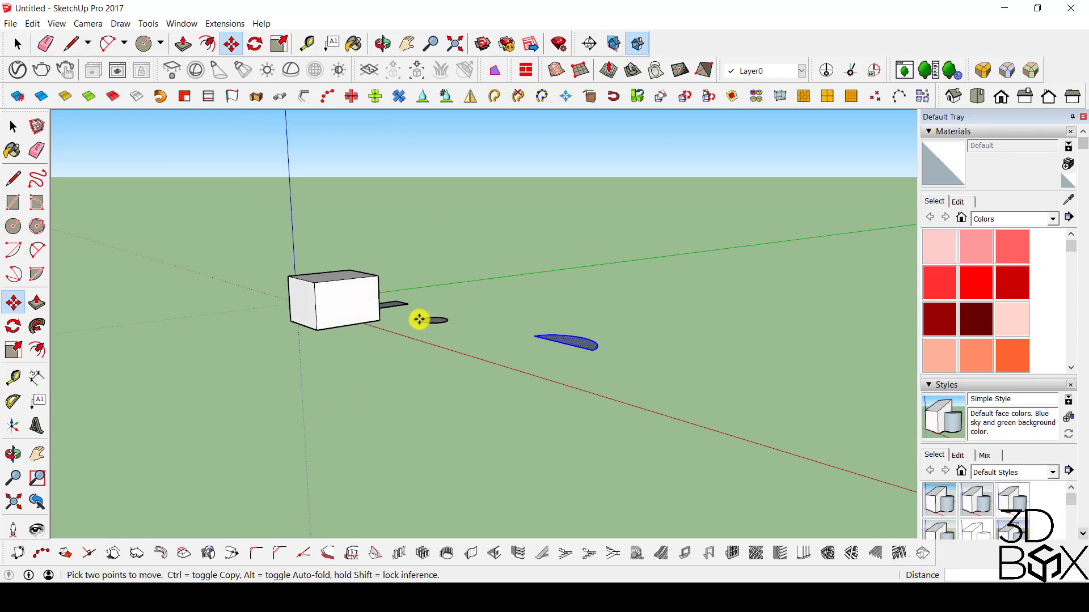
{"action": "scroll", "coordinate": [575, 323], "scroll_direction": "up", "scroll_amount": 2}
{"action": "middle_click_drag", "start_coordinate": [565, 384], "coordinate": [517, 428]}
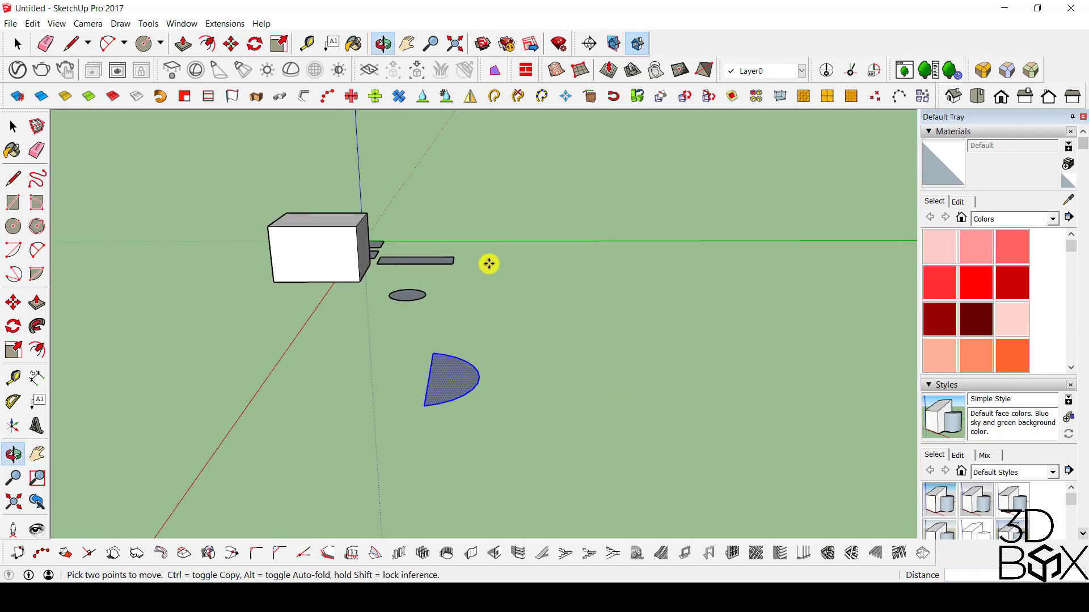
{"action": "middle_click_drag", "start_coordinate": [372, 333], "coordinate": [384, 274]}
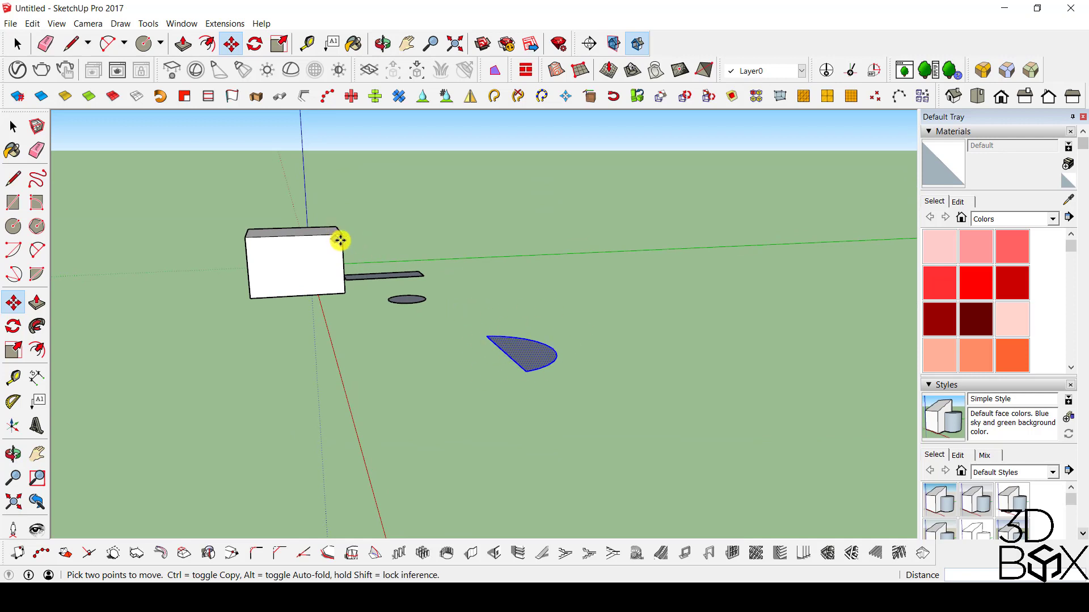
{"action": "middle_click_drag", "start_coordinate": [338, 239], "coordinate": [668, 414]}
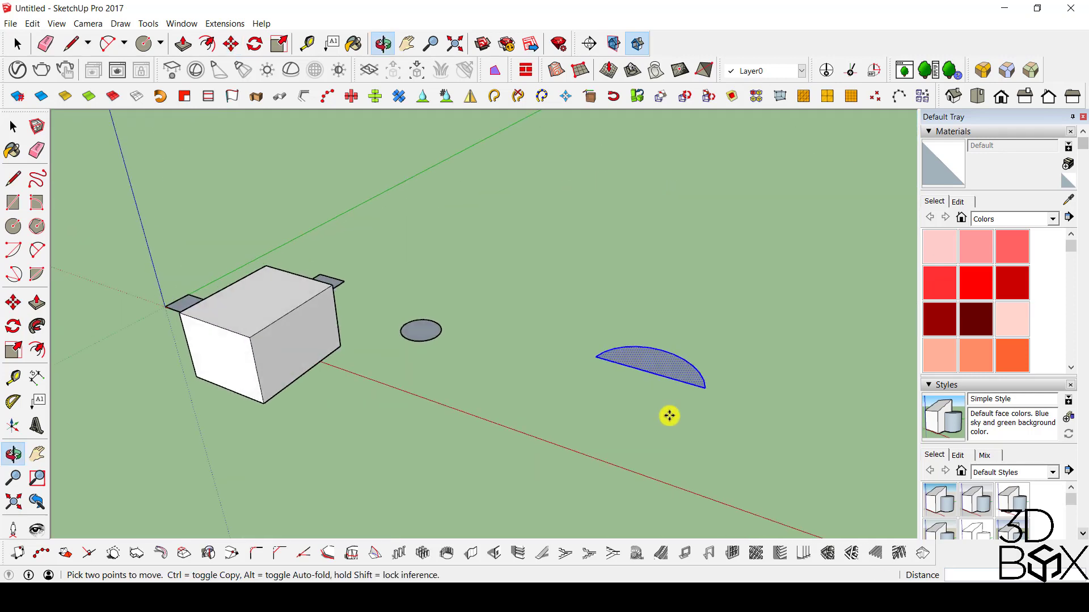
Reselect the half circle with its edges and raise it by the box's height, using the bottom and top endpoints of a vertical box edge.
{"action": "key", "text": "space"}
{"action": "left_click", "coordinate": [618, 423]}
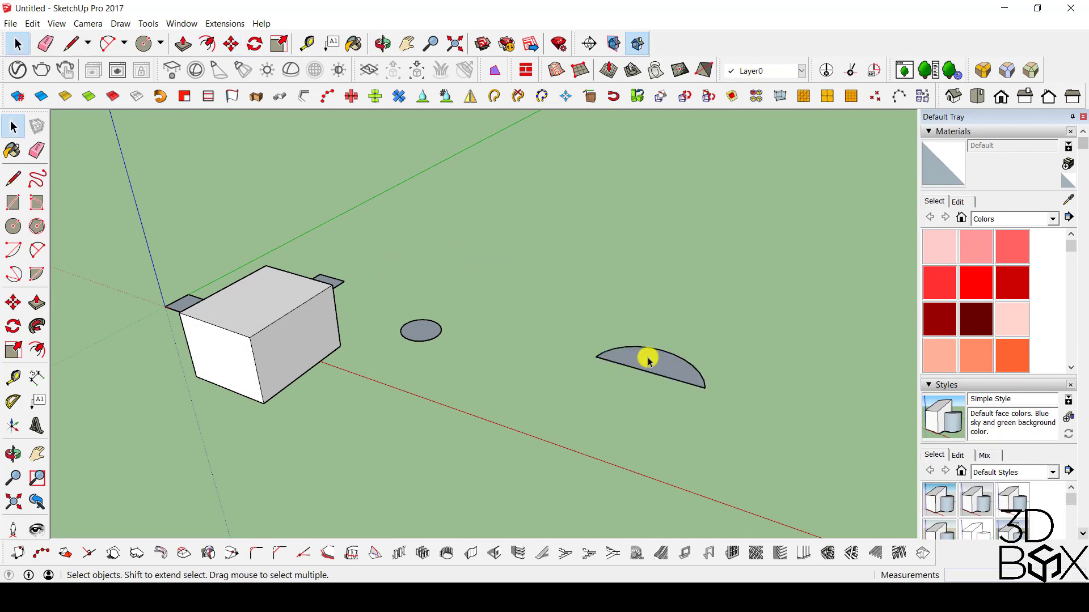
{"action": "double_click", "coordinate": [648, 361]}
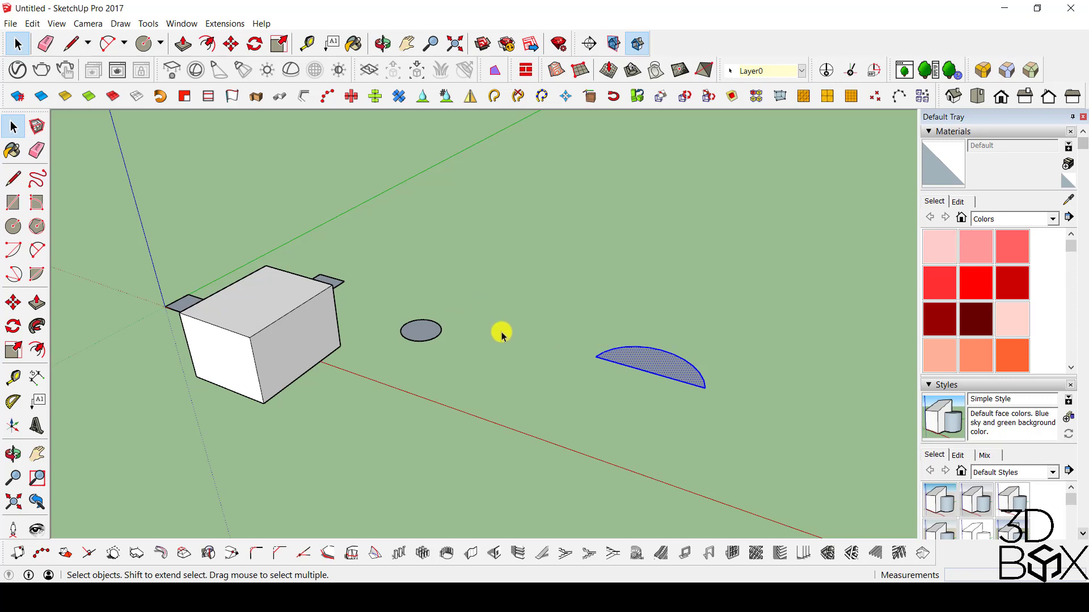
{"action": "key", "text": "m"}
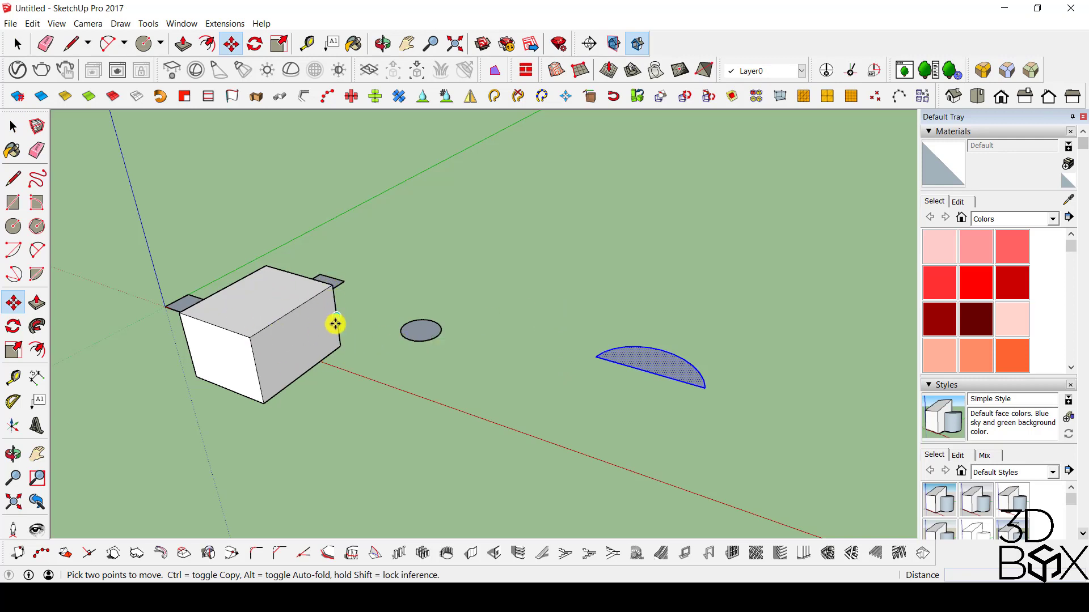
{"action": "middle_click_drag", "start_coordinate": [335, 323], "coordinate": [245, 264]}
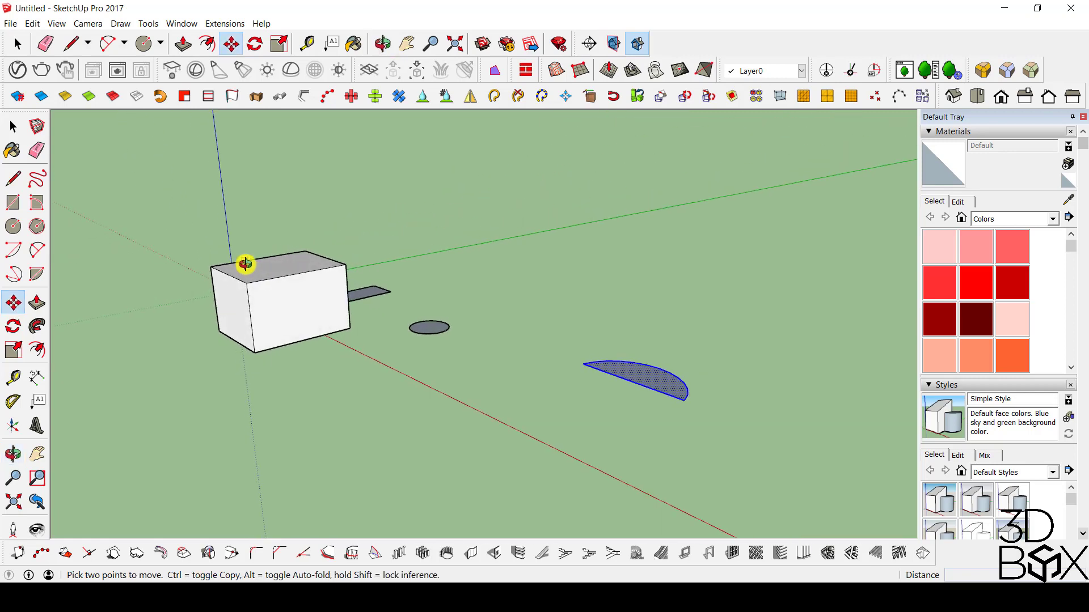
{"action": "left_click", "coordinate": [351, 326]}
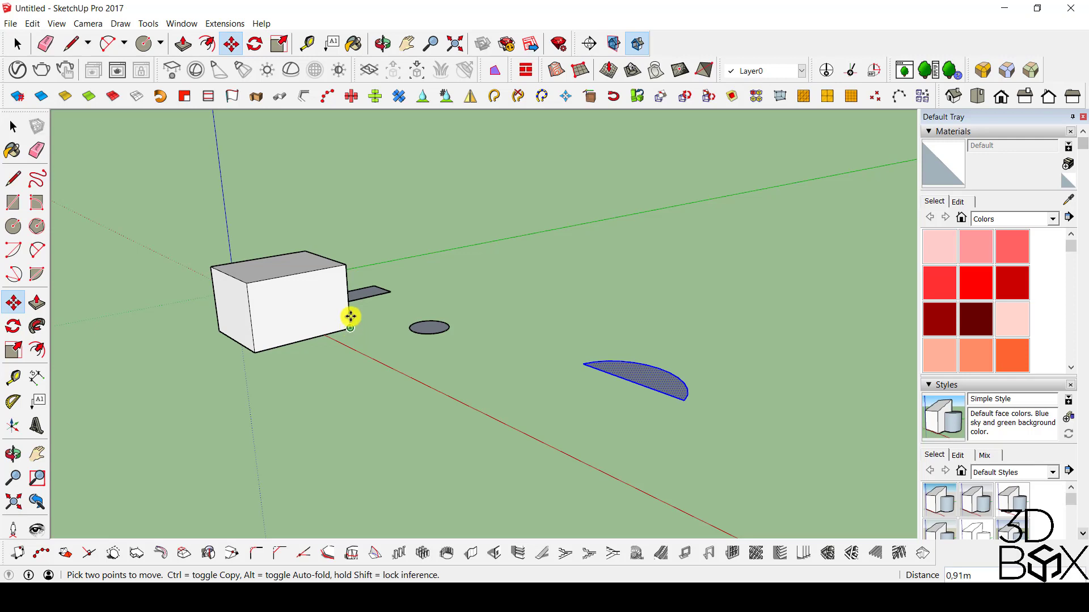
{"action": "left_click", "coordinate": [344, 265]}
Examine the raised half circle's height relative to the box from low and high viewpoints.
{"action": "key", "text": "o"}
{"action": "left_click_drag", "start_coordinate": [328, 316], "coordinate": [154, 262]}
{"action": "left_click_drag", "start_coordinate": [282, 296], "coordinate": [470, 420]}
{"action": "key", "text": "m"}
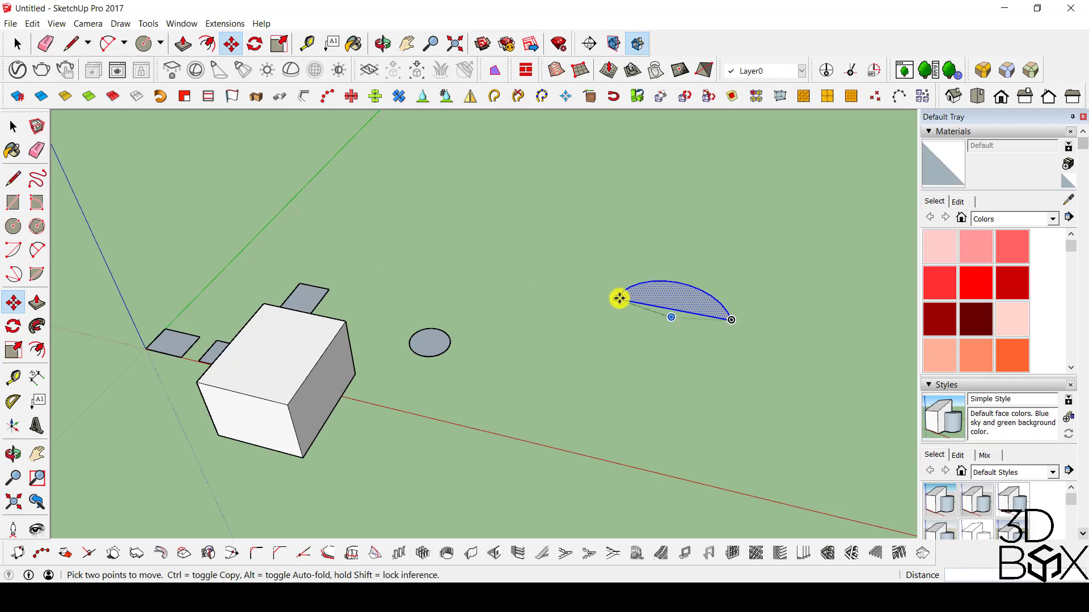
{"action": "middle_click_drag", "start_coordinate": [380, 383], "coordinate": [346, 335]}
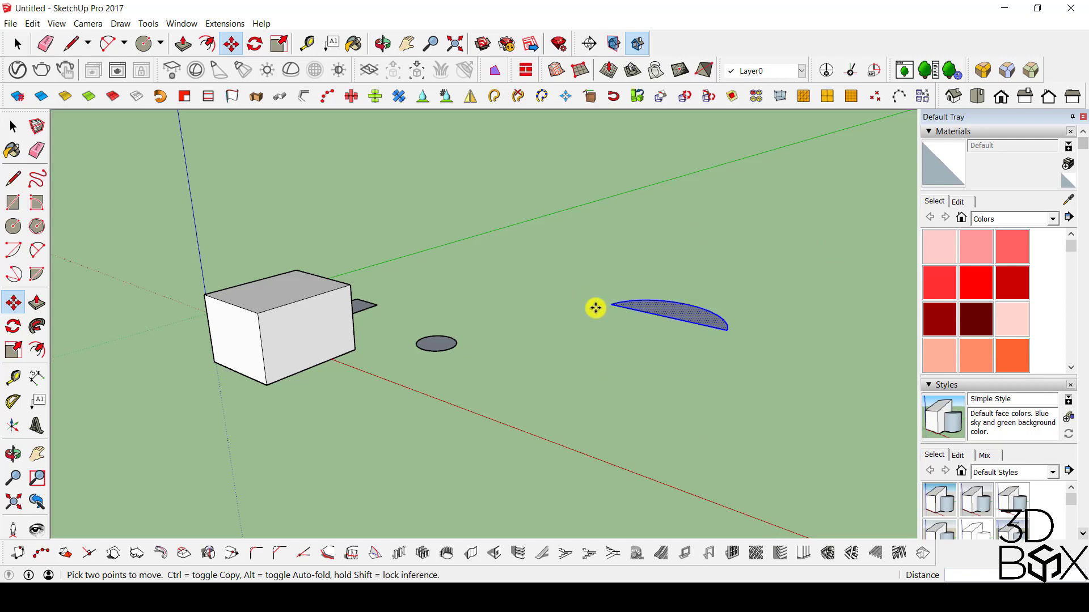
{"action": "middle_click_drag", "start_coordinate": [595, 308], "coordinate": [717, 419]}
{"action": "middle_click_drag", "start_coordinate": [709, 342], "coordinate": [539, 308]}
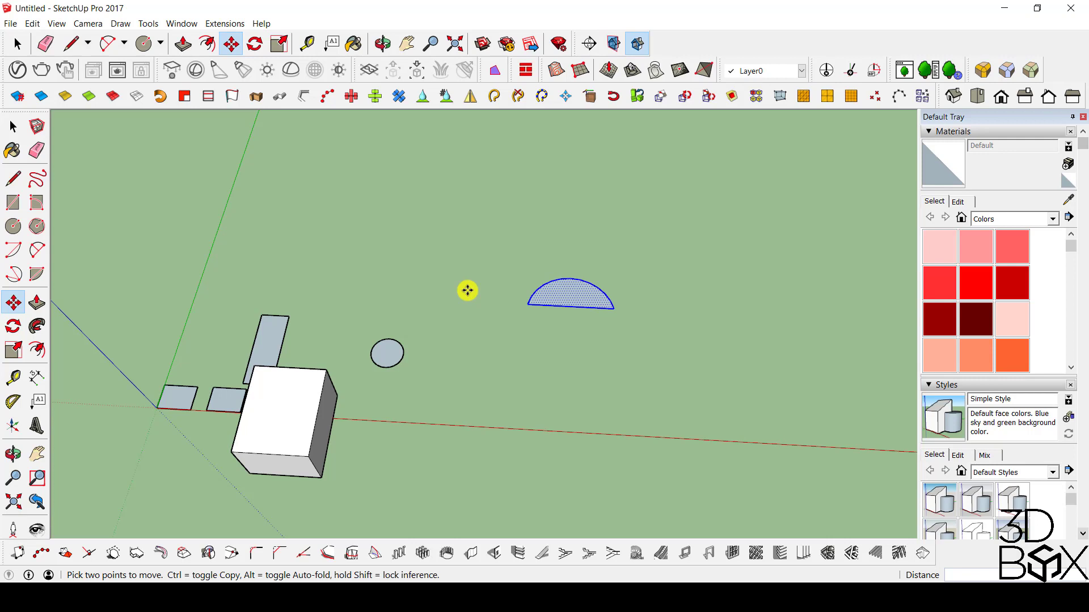
Copy the raised half circle about 12.66 m along the red axis with the Move tool.
{"action": "key", "text": "ctrl"}
{"action": "left_click", "coordinate": [479, 250]}
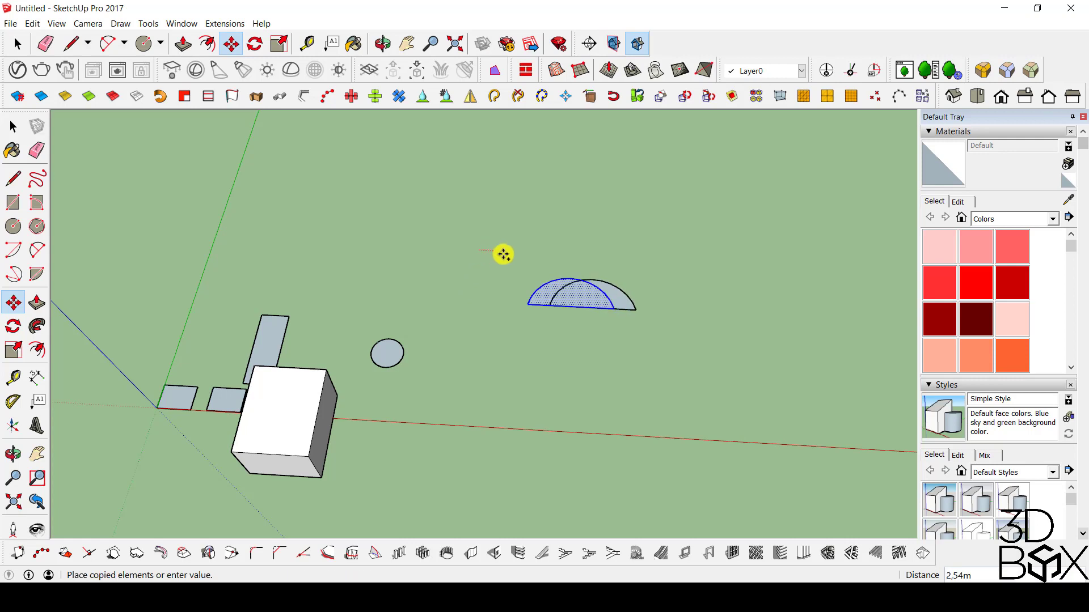
{"action": "left_click", "coordinate": [573, 260]}
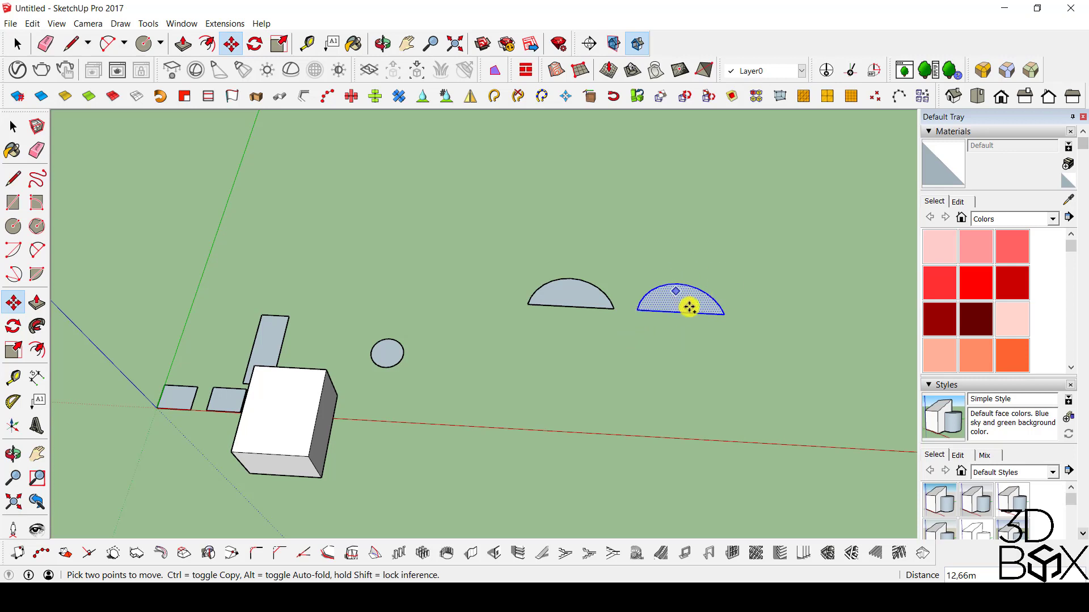
Copy the second half circle 20 m along the red axis, starting from its corner endpoint.
{"action": "key", "text": "ctrl"}
{"action": "left_click", "coordinate": [636, 309]}
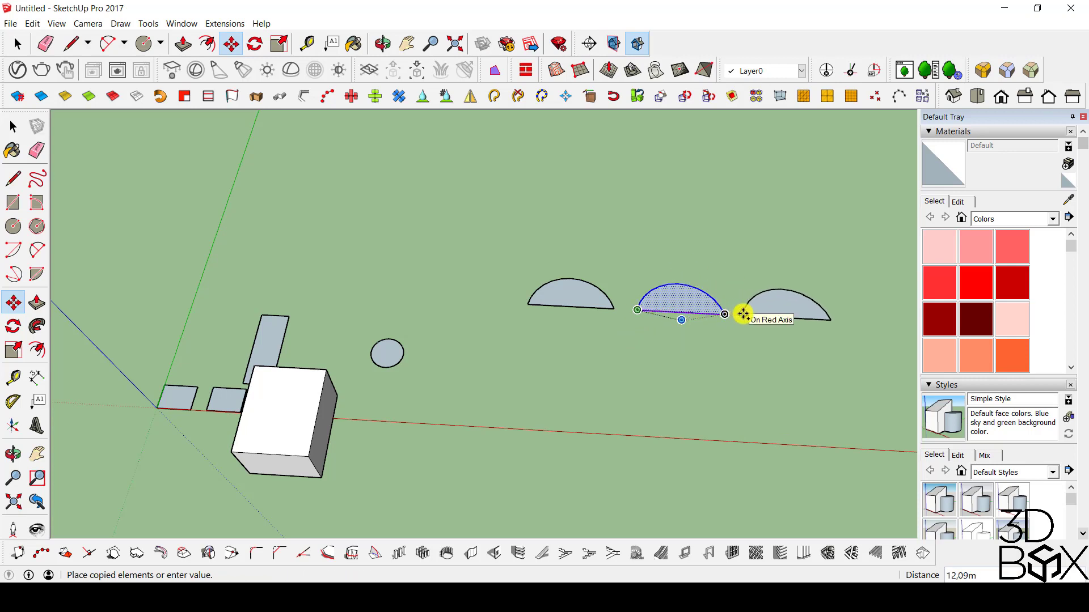
{"action": "type", "text": "20"}
{"action": "key", "text": "Return"}
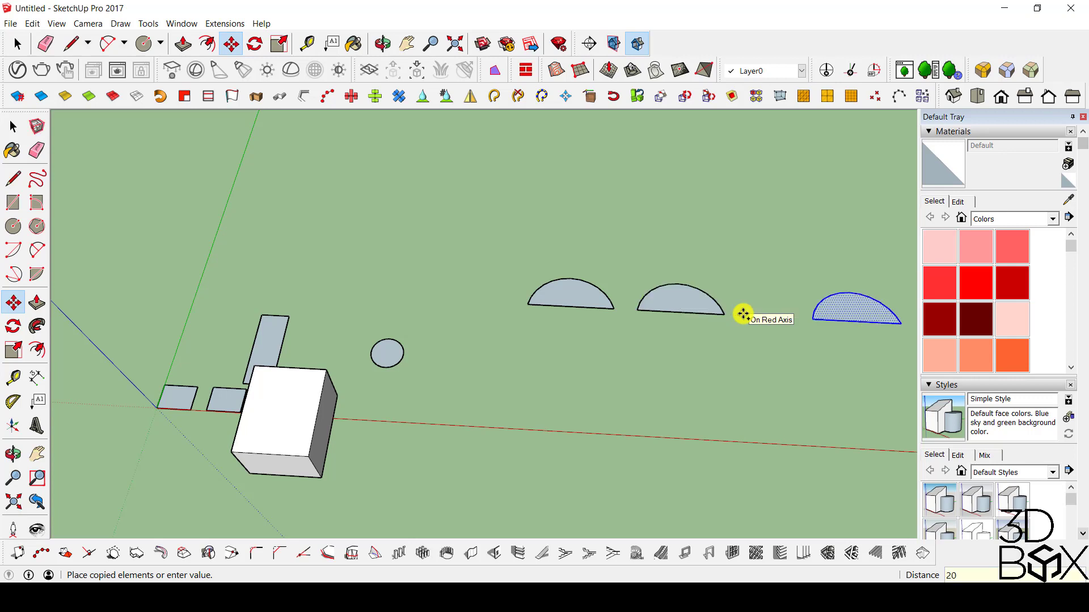
Measure the distance between the matching corners of the second and third half circles with the Tape Measure.
{"action": "key", "text": "t"}
{"action": "left_click", "coordinate": [637, 310]}
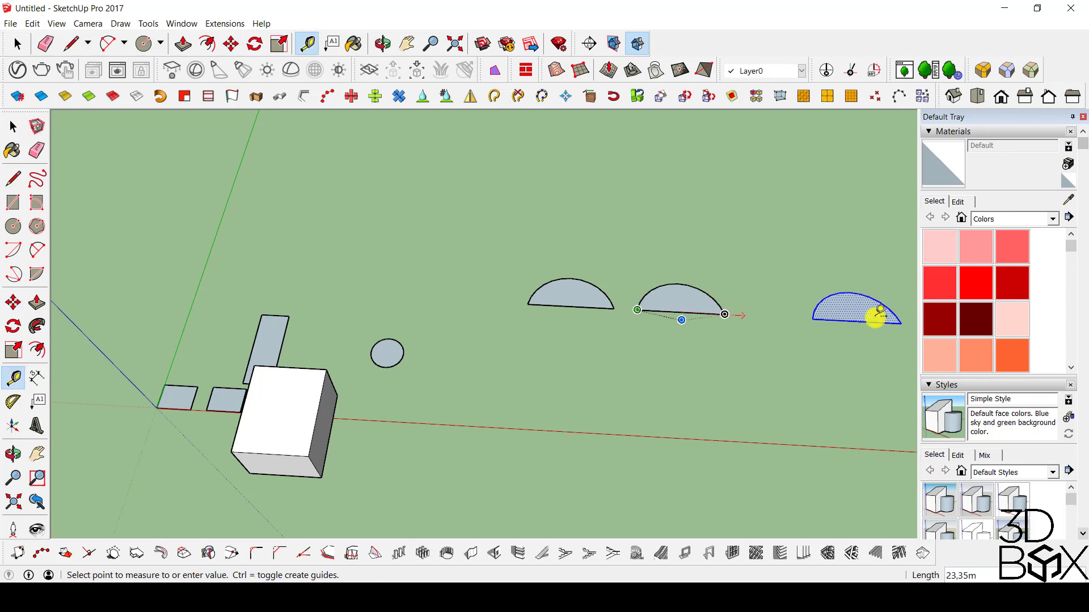
{"action": "left_click", "coordinate": [812, 319]}
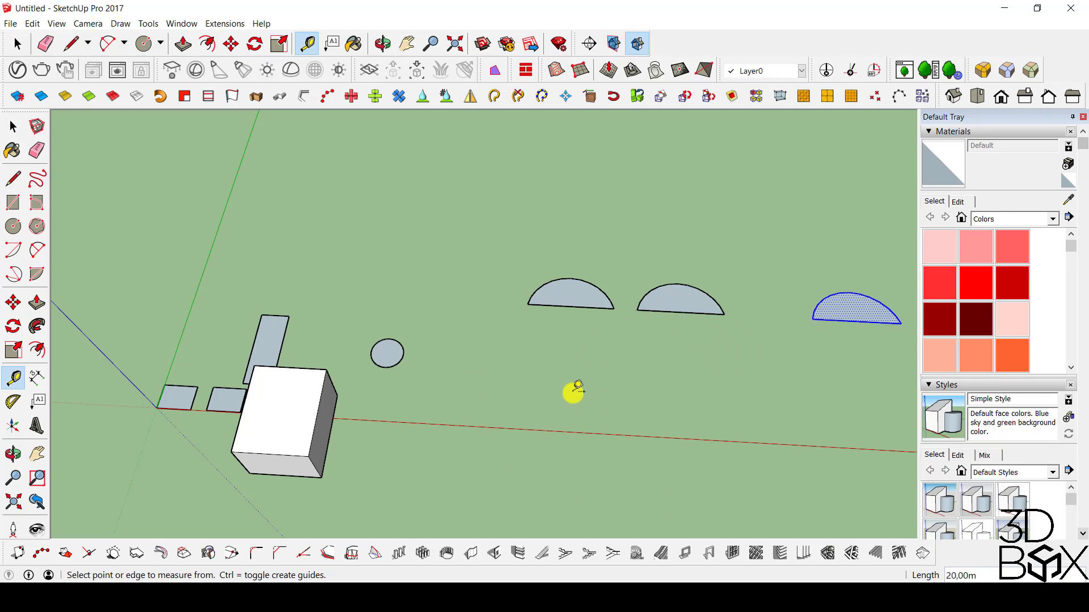
Copy the third half circle downward by the box's height, using the top and bottom endpoints of a vertical box edge.
{"action": "middle_click_drag", "start_coordinate": [774, 334], "coordinate": [889, 430]}
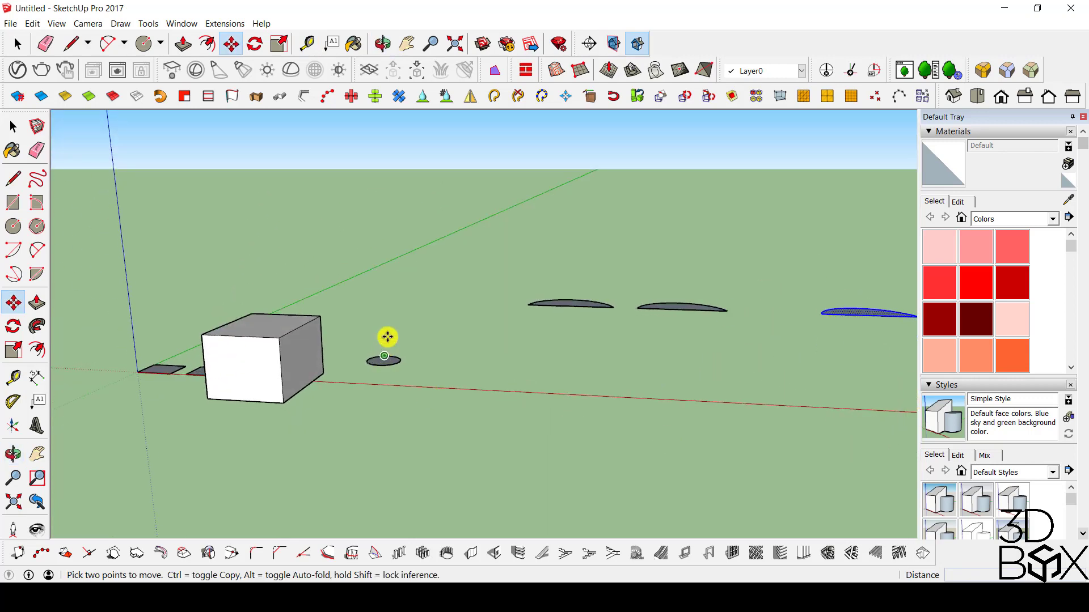
{"action": "left_click", "coordinate": [319, 315]}
{"action": "key", "text": "ctrl"}
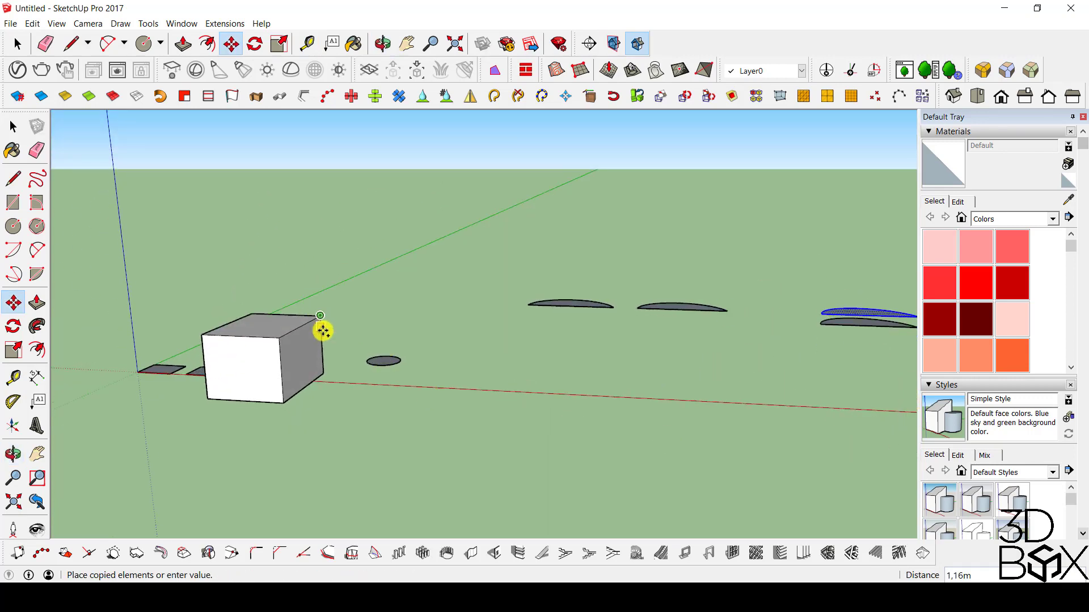
{"action": "left_click", "coordinate": [324, 376]}
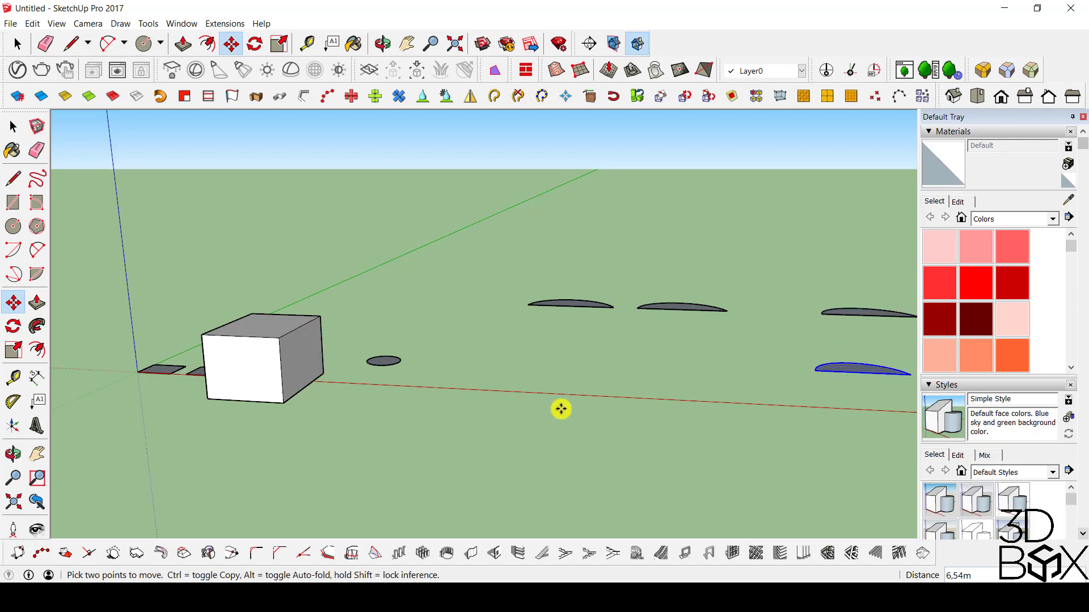
Select the circle's face and edge beside the box with a crossing selection.
{"action": "middle_click_drag", "start_coordinate": [559, 409], "coordinate": [777, 333]}
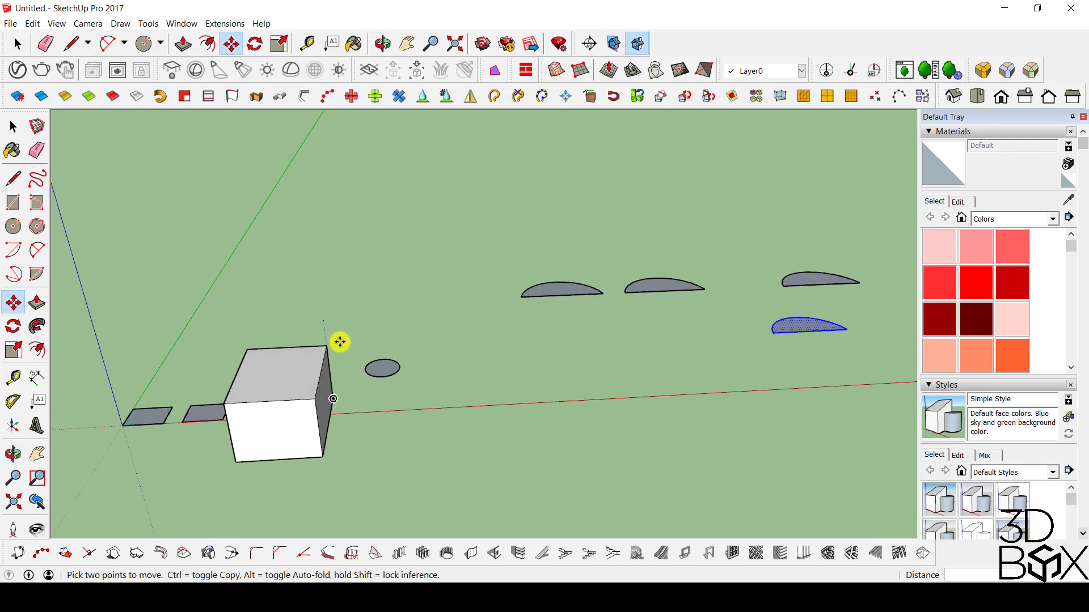
{"action": "middle_click_drag", "start_coordinate": [696, 375], "coordinate": [537, 396]}
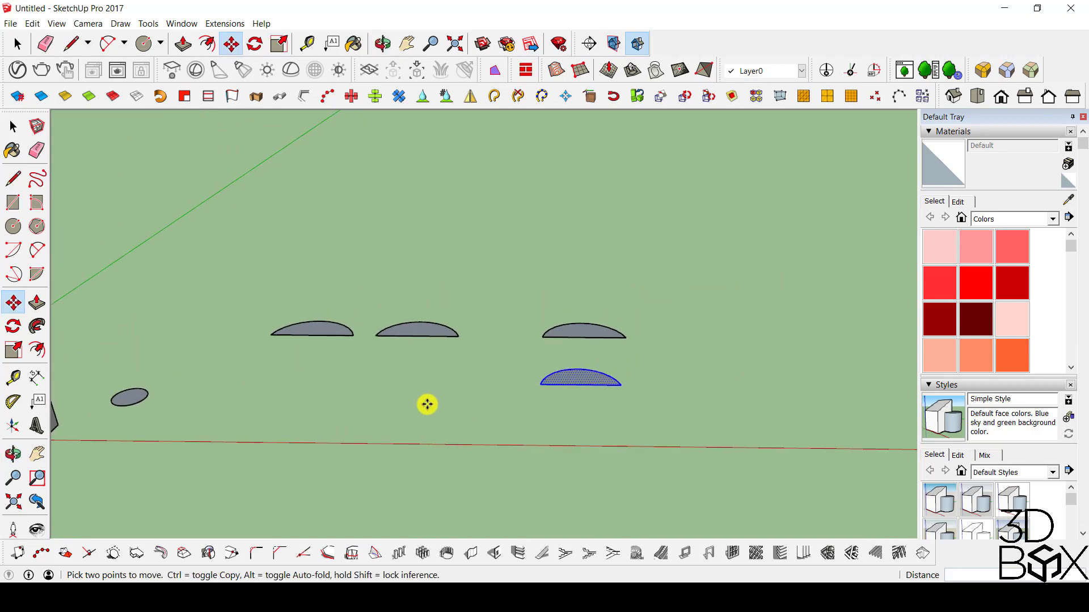
{"action": "key", "text": "space"}
{"action": "scroll", "coordinate": [430, 388], "scroll_direction": "down", "scroll_amount": 1}
{"action": "middle_click_drag", "start_coordinate": [429, 388], "coordinate": [458, 452]}
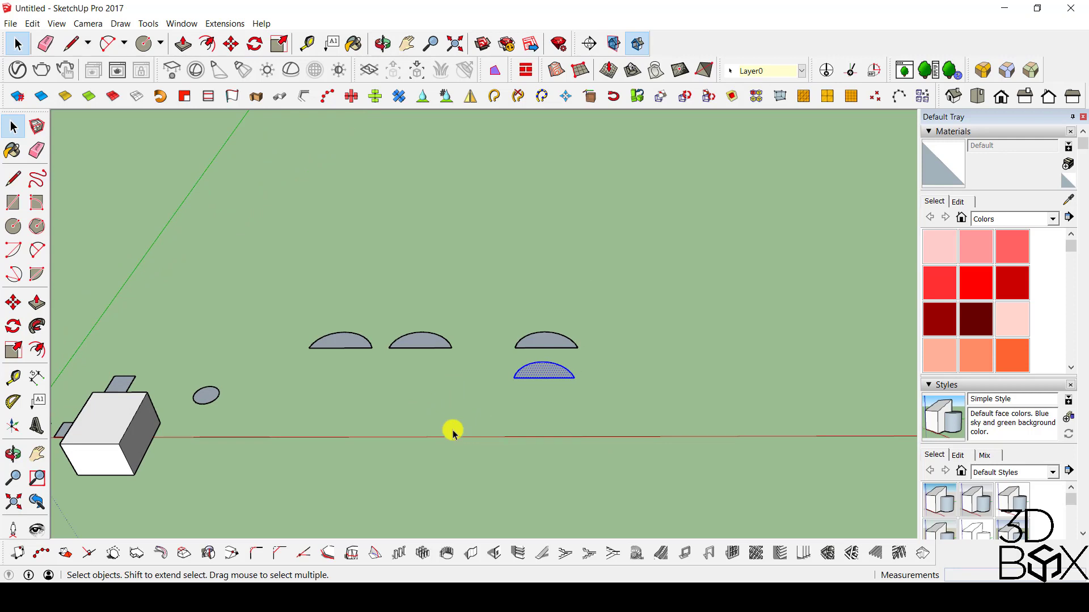
{"action": "scroll", "coordinate": [499, 408], "scroll_direction": "down", "scroll_amount": 2}
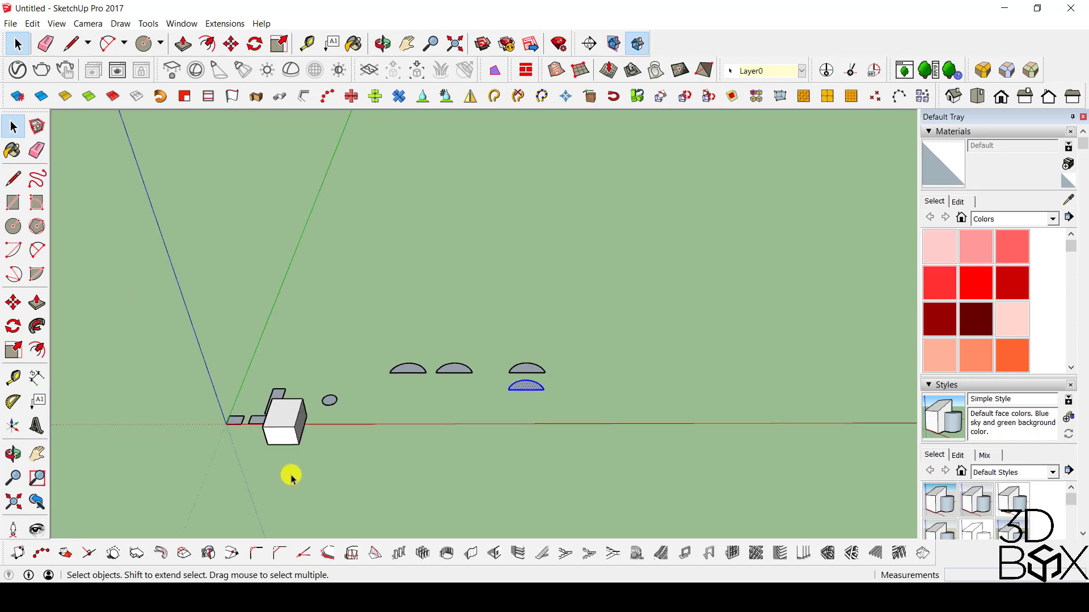
{"action": "scroll", "coordinate": [274, 440], "scroll_direction": "up", "scroll_amount": 3}
{"action": "middle_click_drag", "start_coordinate": [274, 439], "coordinate": [639, 211]}
{"action": "left_click_drag", "start_coordinate": [506, 234], "coordinate": [417, 298]}
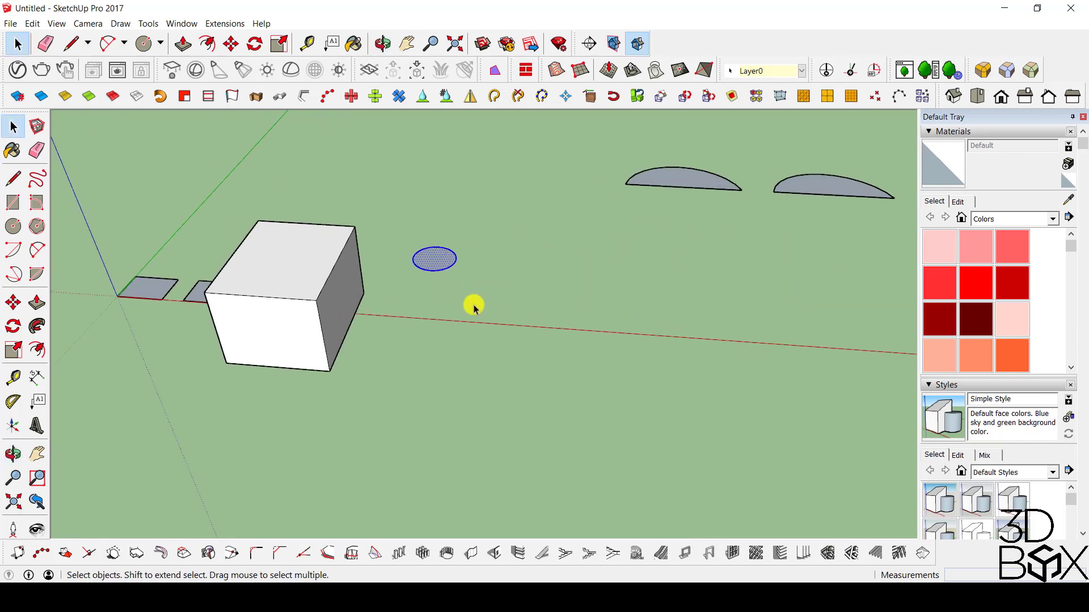
Copy the selected circle about 7 m along the red axis and multiply the copy by 11 at equal spacing.
{"action": "key", "text": "m"}
{"action": "left_click", "coordinate": [474, 304]}
{"action": "middle_click_drag", "start_coordinate": [659, 420], "coordinate": [496, 391]}
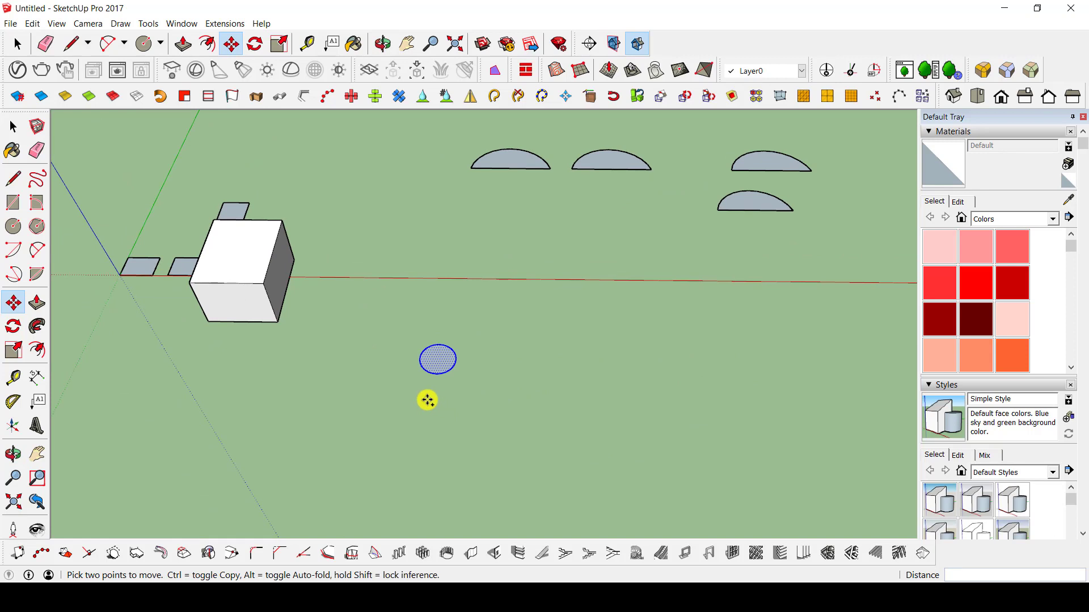
{"action": "left_click", "coordinate": [428, 401], "text": "ctrl"}
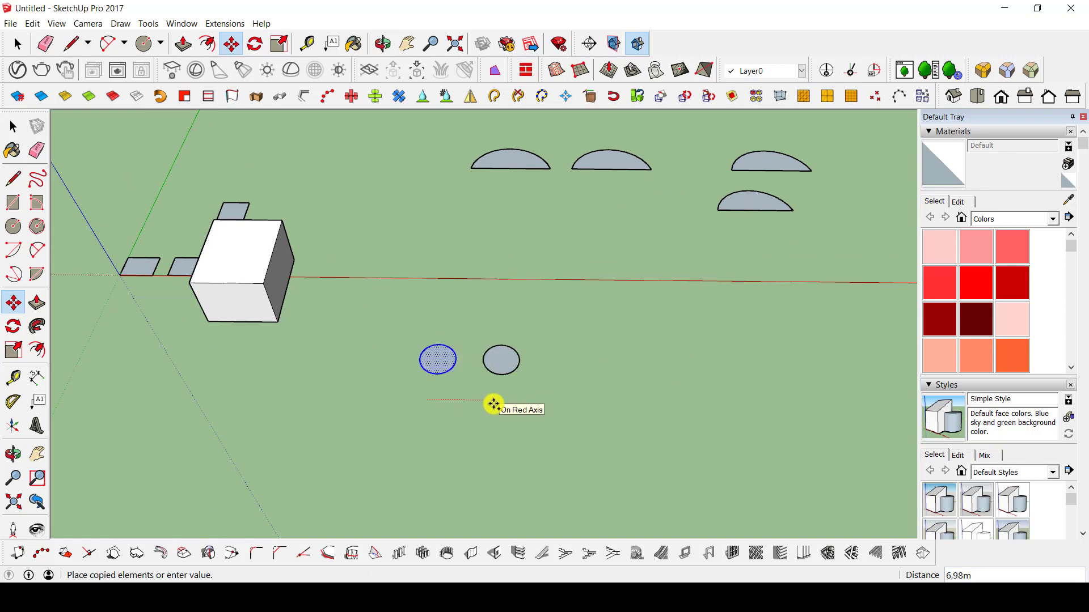
{"action": "left_click", "coordinate": [494, 403]}
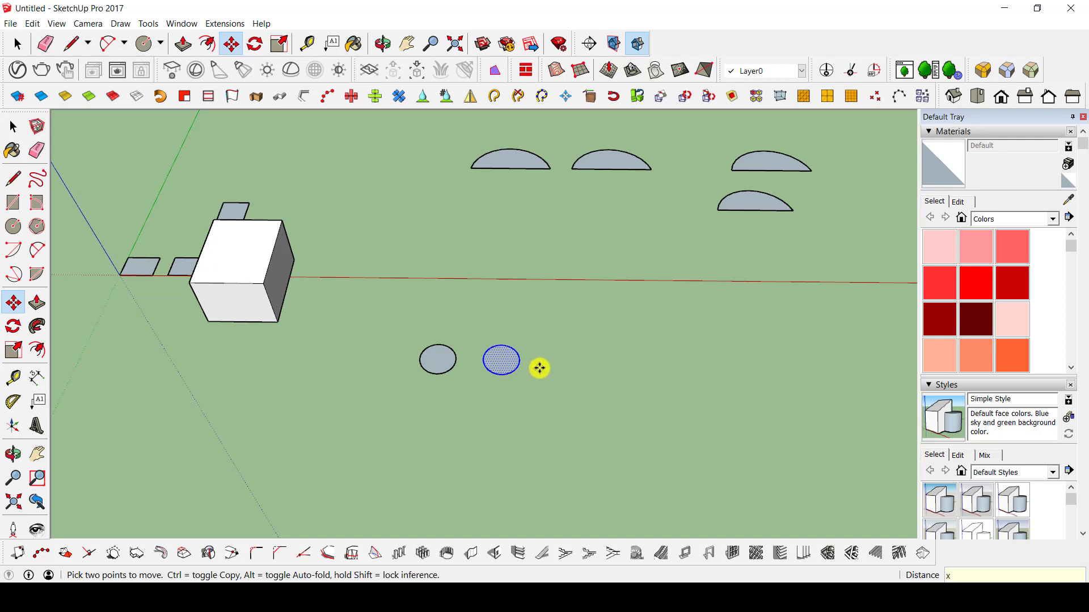
{"action": "key", "text": "Return"}
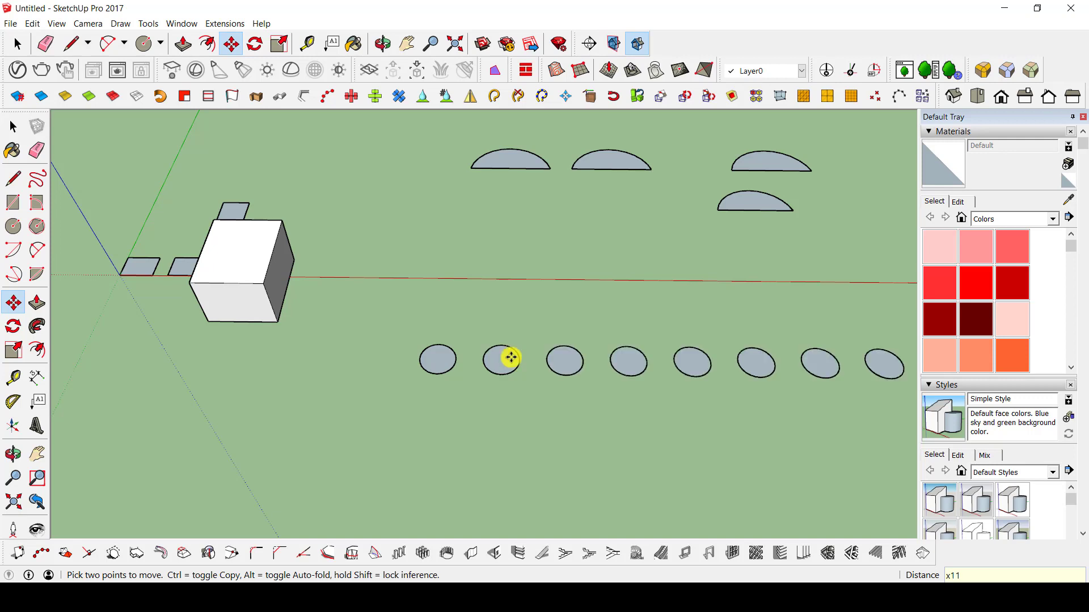
{"action": "scroll", "coordinate": [501, 353], "scroll_direction": "down", "scroll_amount": 3}
{"action": "scroll", "coordinate": [631, 368], "scroll_direction": "down", "scroll_amount": 2}
{"action": "key", "text": "space"}
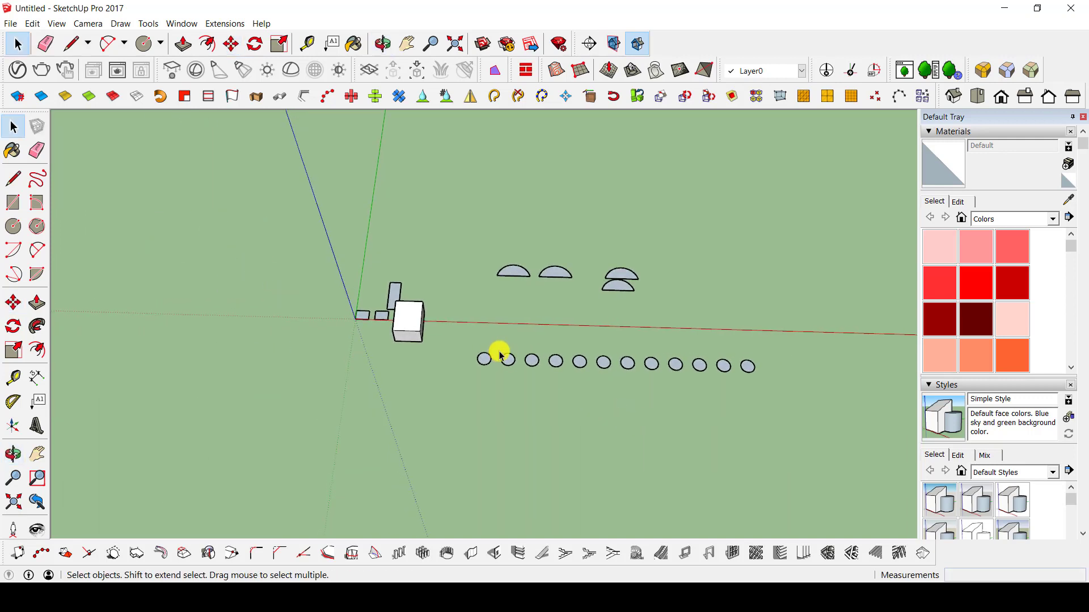
Select the ten farther circle copies with a crossing selection, and finally select only the second circle's face.
{"action": "scroll", "coordinate": [507, 357], "scroll_direction": "up", "scroll_amount": 3}
{"action": "left_click", "coordinate": [510, 360]}
{"action": "middle_click_drag", "start_coordinate": [531, 375], "coordinate": [396, 372], "text": "shift"}
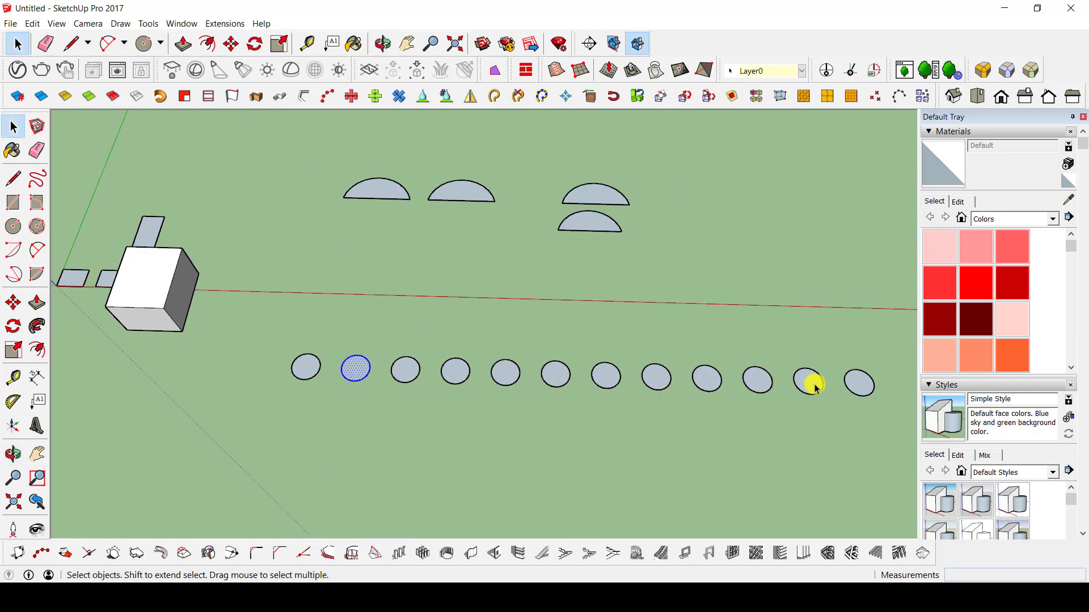
{"action": "left_click_drag", "start_coordinate": [882, 352], "coordinate": [385, 432]}
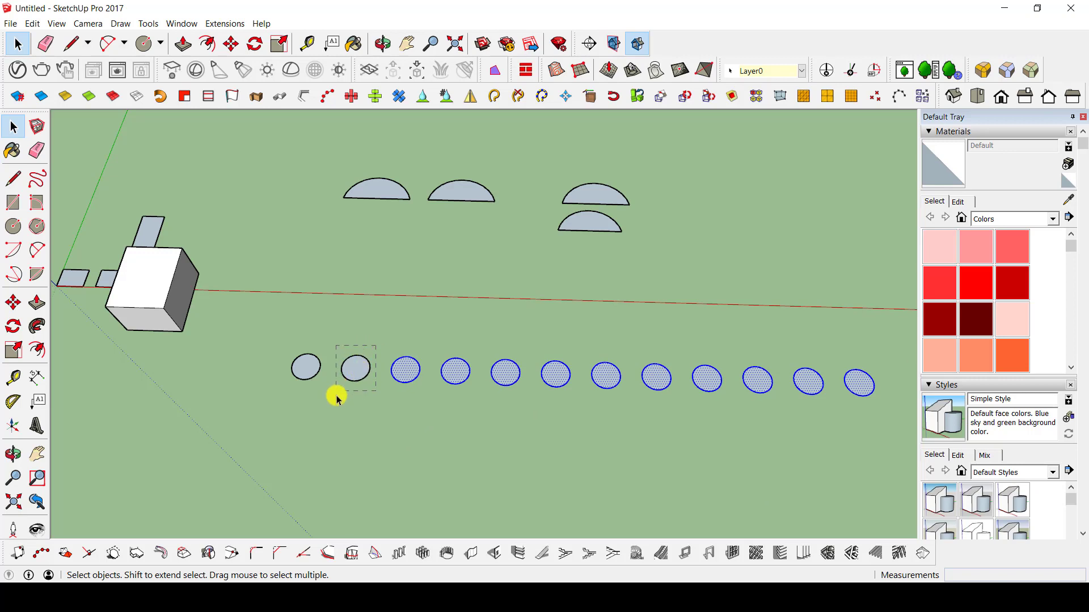
{"action": "left_click", "coordinate": [346, 366]}
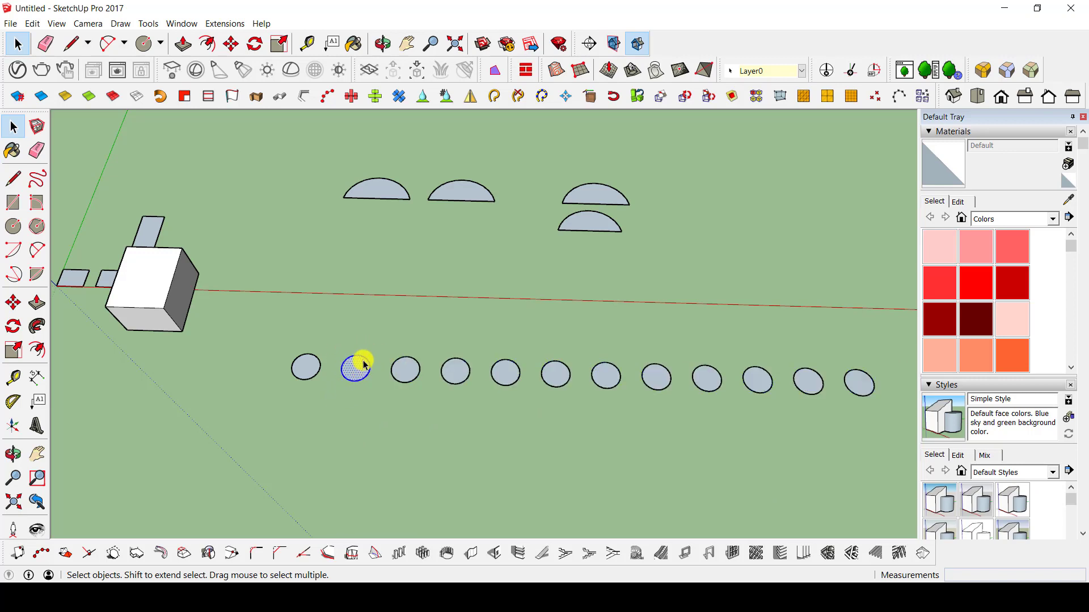
Extrude the second circle in the row 5 m upward with Push/Pull.
{"action": "middle_click_drag", "start_coordinate": [409, 391], "coordinate": [431, 272]}
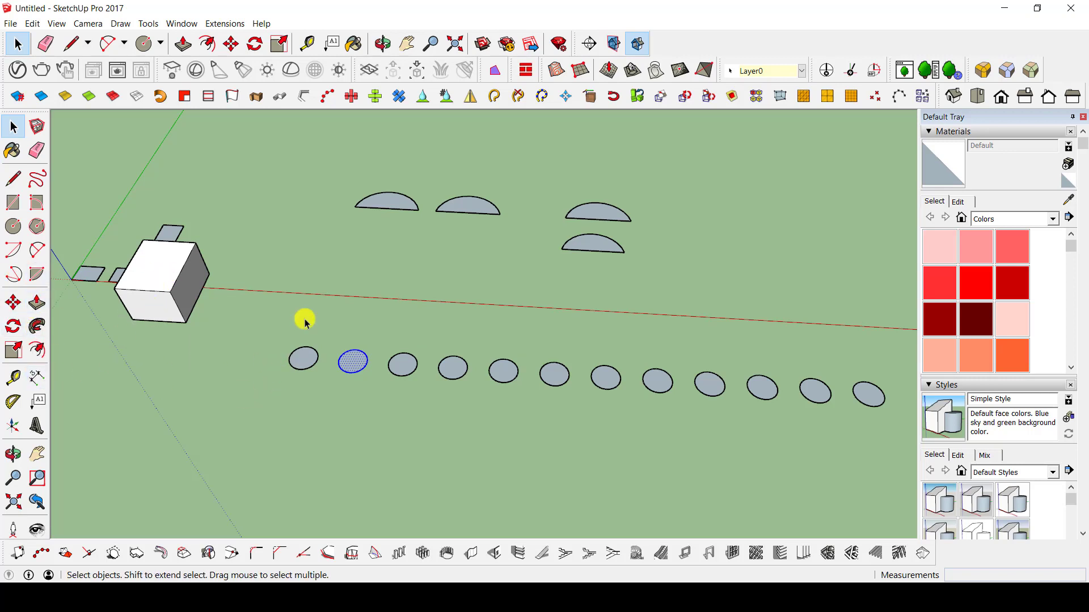
{"action": "key", "text": "p"}
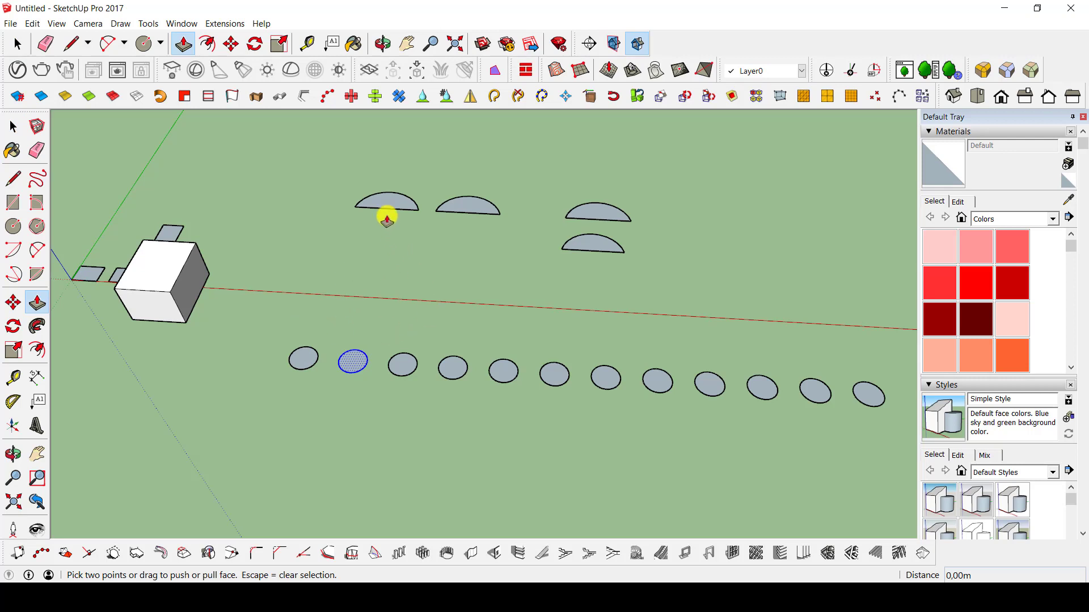
{"action": "scroll", "coordinate": [346, 367], "scroll_direction": "up", "scroll_amount": 5}
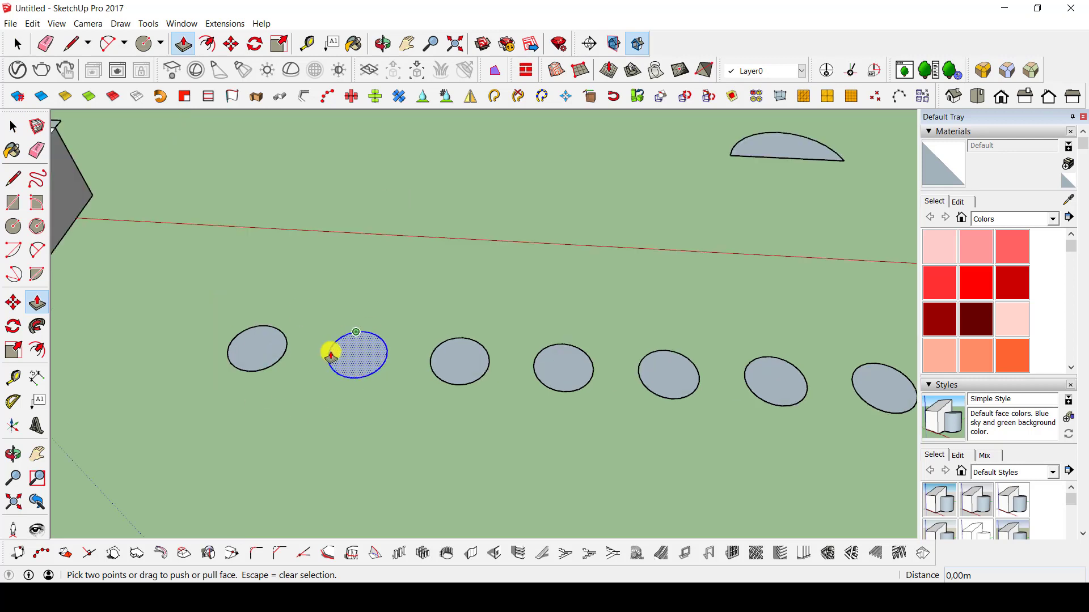
{"action": "scroll", "coordinate": [352, 340], "scroll_direction": "down", "scroll_amount": 3}
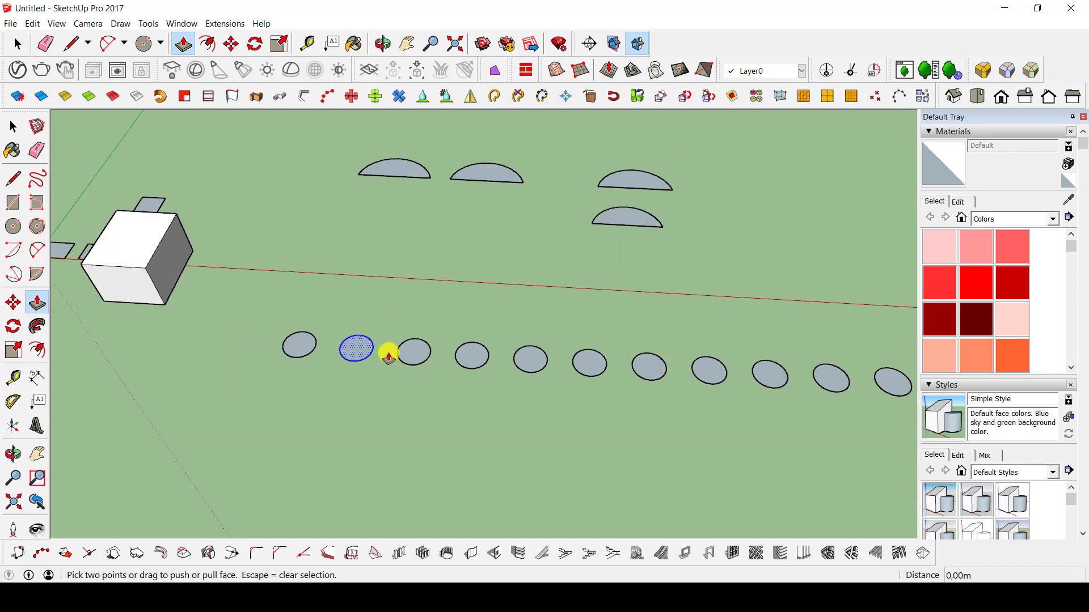
{"action": "left_click", "coordinate": [358, 353]}
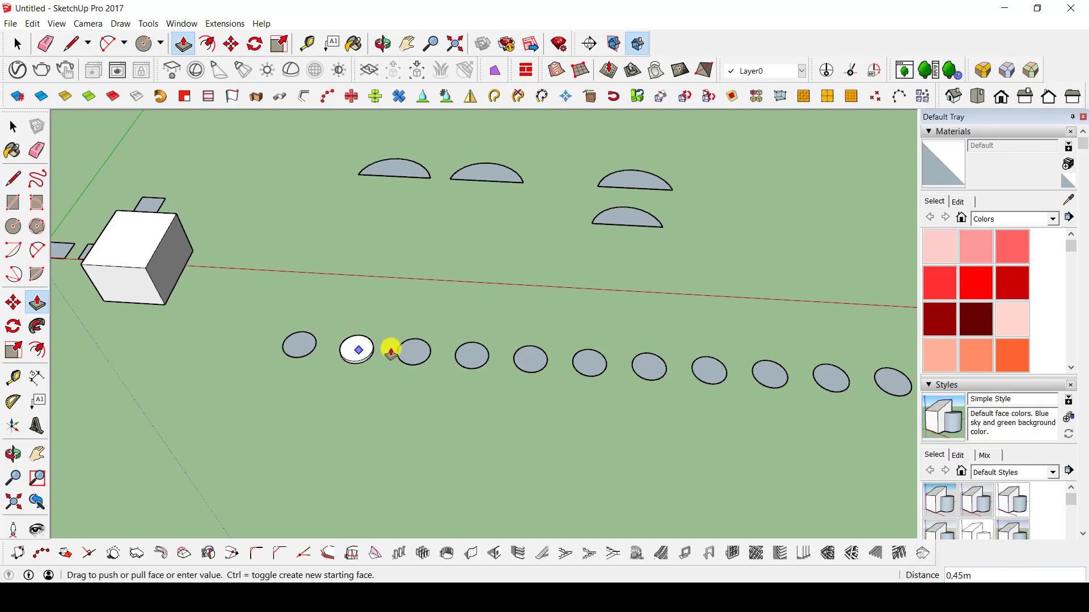
{"action": "scroll", "coordinate": [390, 350], "scroll_direction": "up", "scroll_amount": 6}
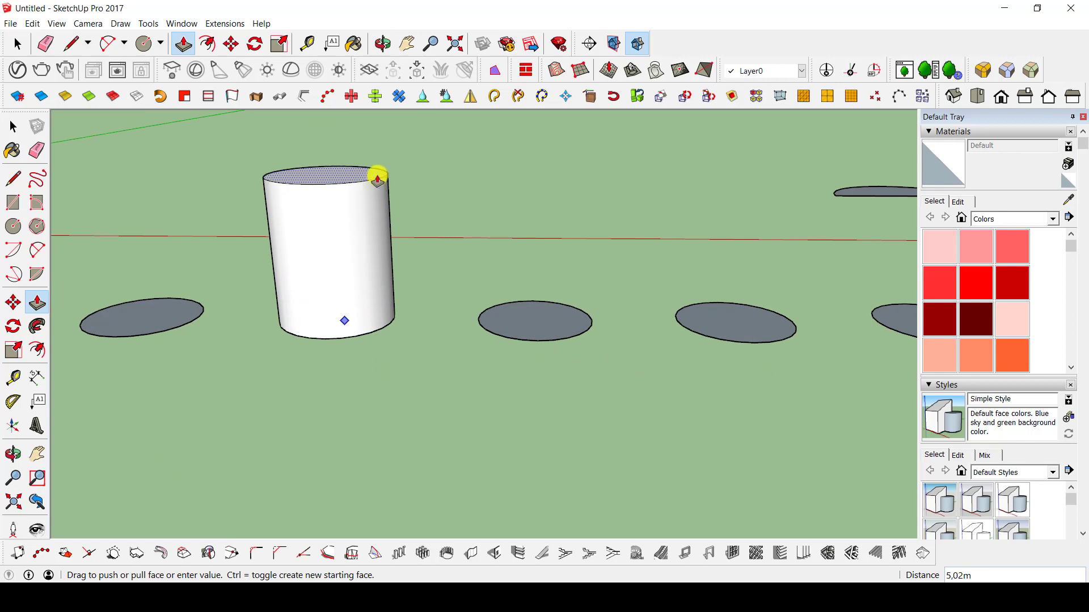
{"action": "key", "text": "Return"}
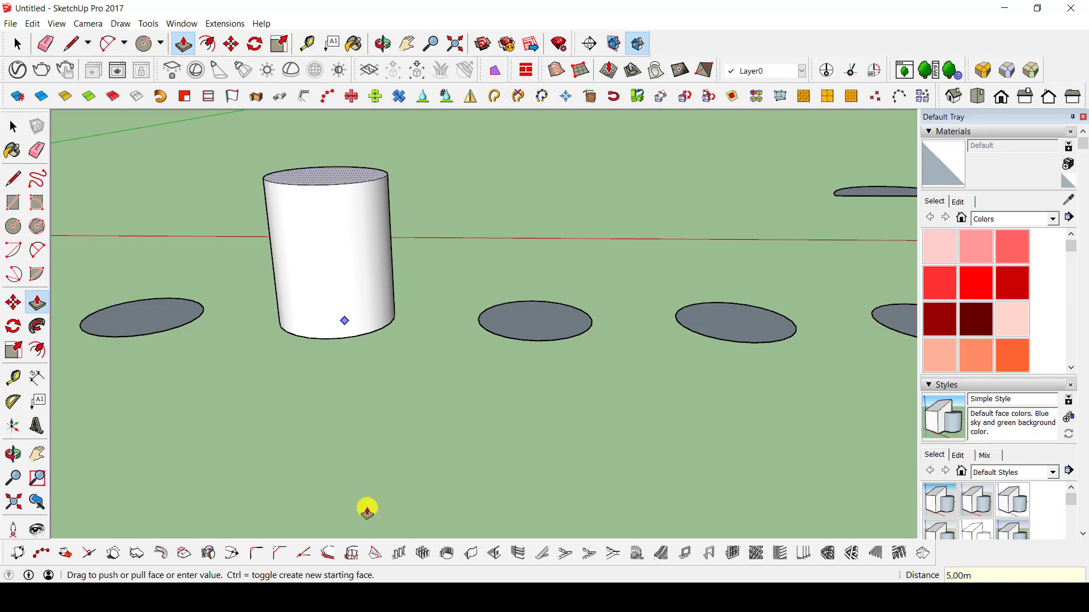
{"action": "middle_click_drag", "start_coordinate": [435, 338], "coordinate": [516, 372]}
{"action": "key", "text": "space"}
Extrude the third circle in the row 10 m upward with Push/Pull.
{"action": "scroll", "coordinate": [394, 339], "scroll_direction": "down", "scroll_amount": 3}
{"action": "middle_click_drag", "start_coordinate": [356, 333], "coordinate": [481, 358]}
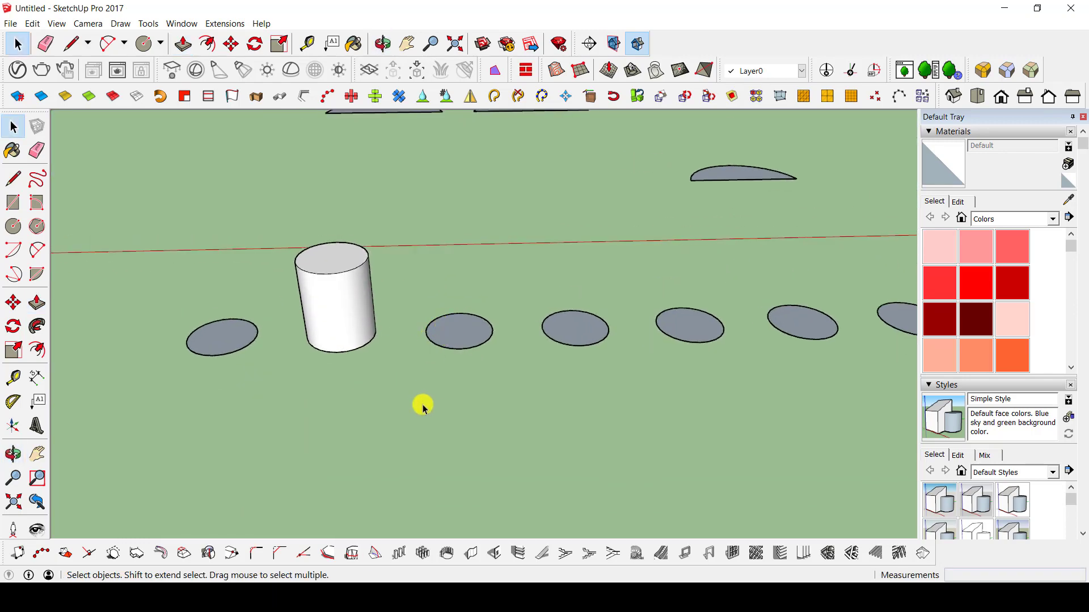
{"action": "key", "text": "p"}
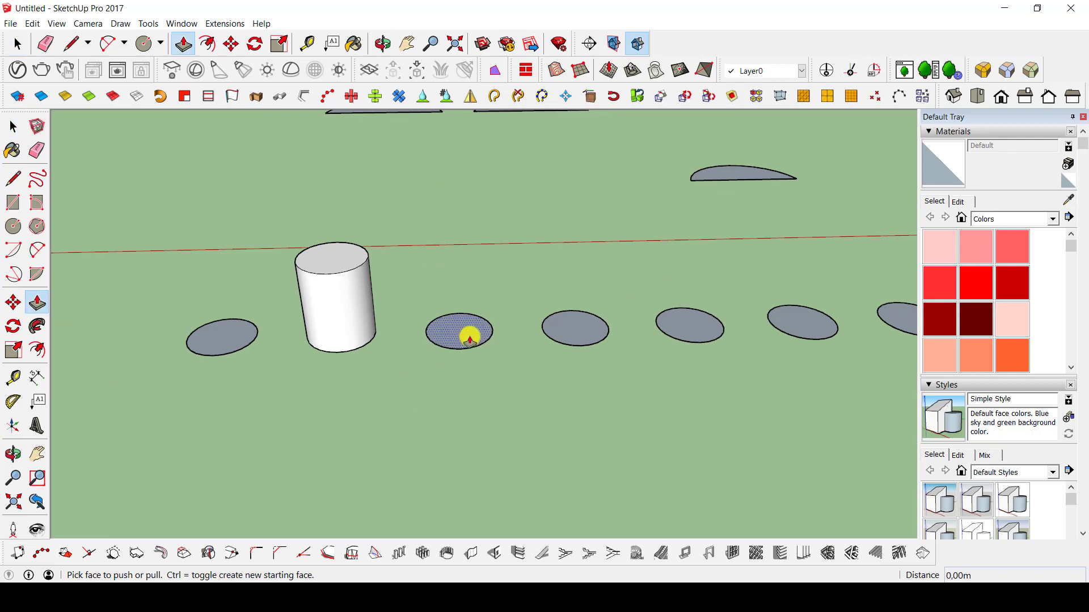
{"action": "left_click", "coordinate": [469, 339]}
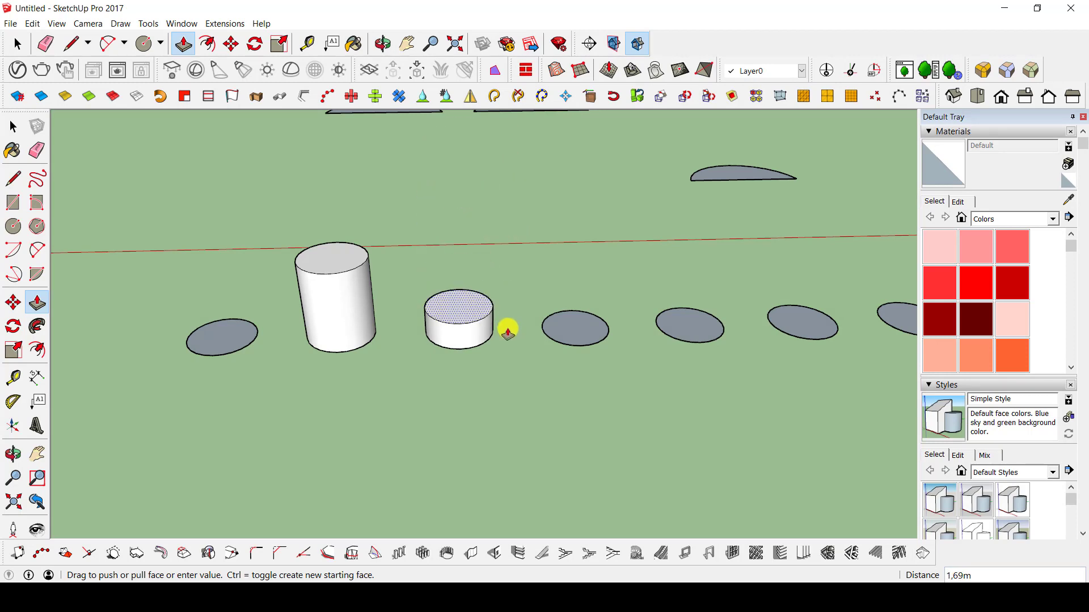
{"action": "middle_click_drag", "start_coordinate": [510, 217], "coordinate": [493, 250]}
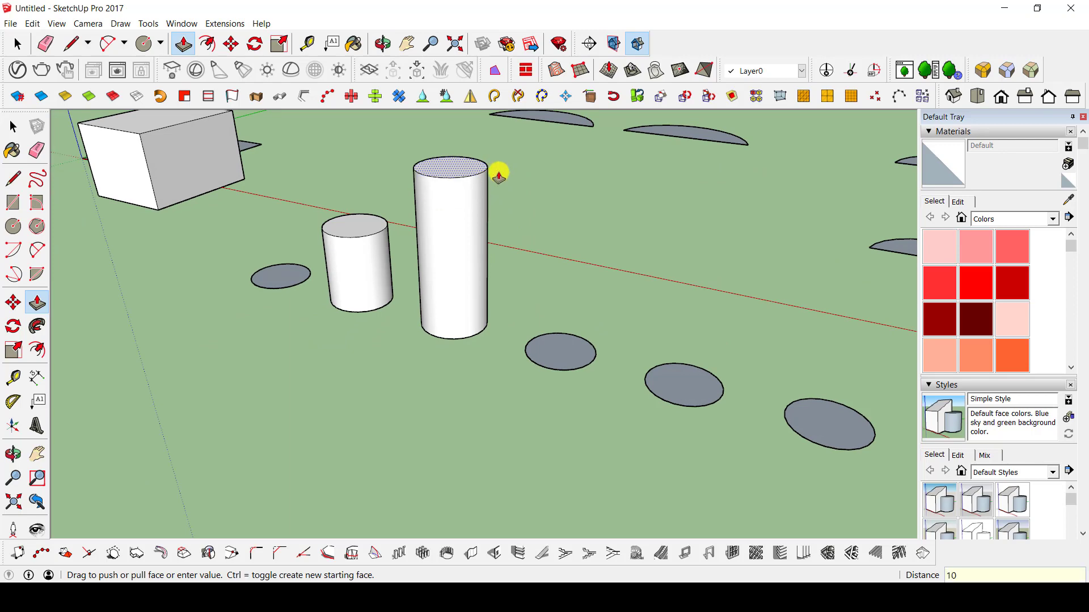
{"action": "key", "text": "Return"}
Extrude the second half circle upward about 9.6 m with Push/Pull.
{"action": "middle_click_drag", "start_coordinate": [396, 236], "coordinate": [501, 321]}
{"action": "left_click", "coordinate": [542, 134]}
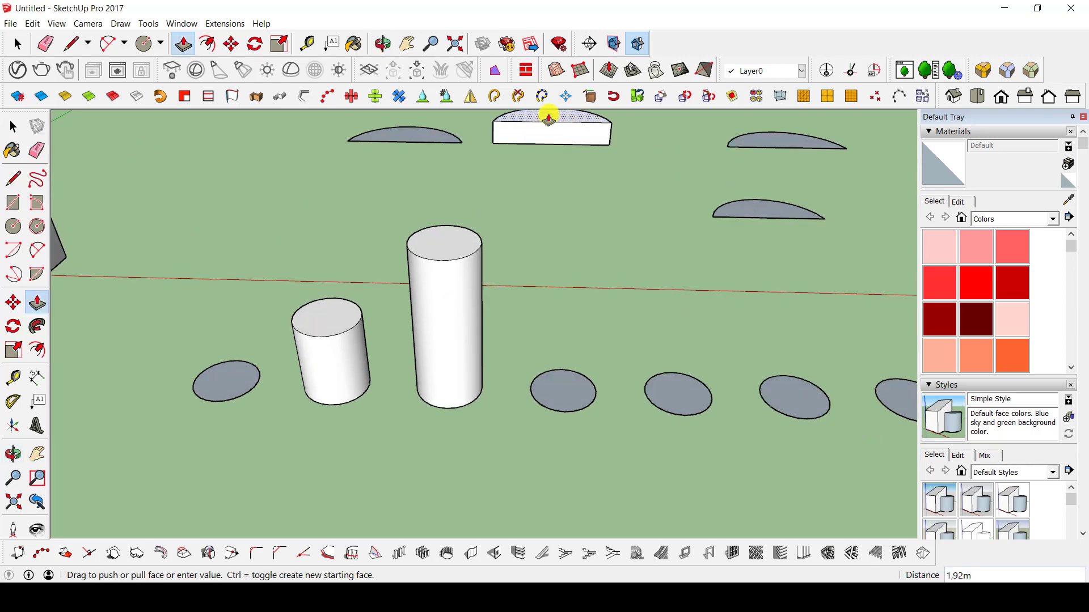
{"action": "middle_click_drag", "start_coordinate": [546, 114], "coordinate": [525, 180]}
{"action": "left_click", "coordinate": [533, 131]}
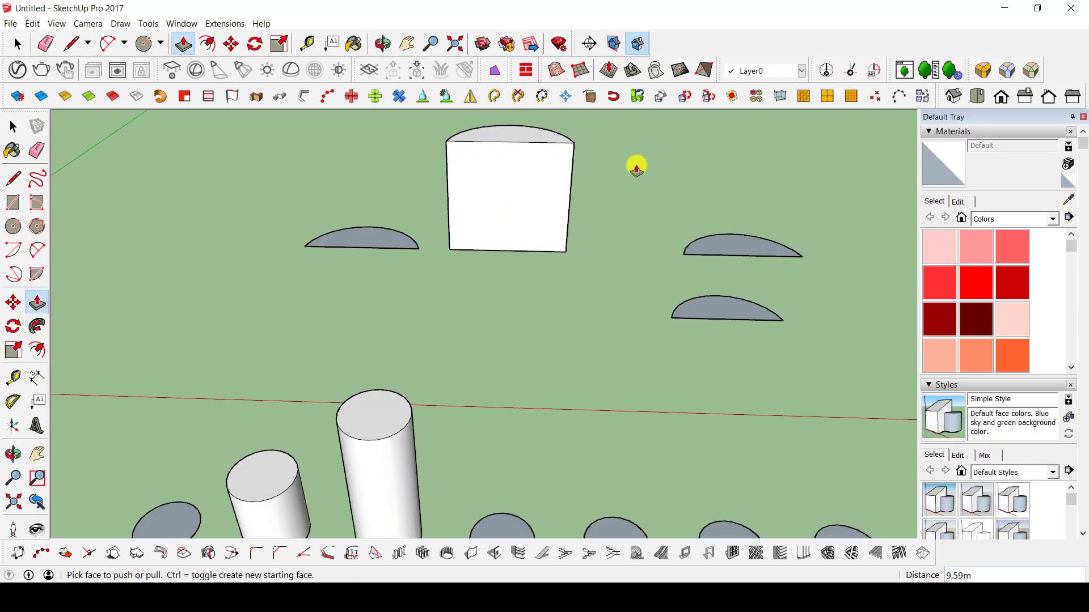
Extrude the two small rectangles near the origin about 13.5 m upward and the rectangle behind the box about 20 m.
{"action": "middle_click_drag", "start_coordinate": [635, 165], "coordinate": [295, 318]}
{"action": "left_click", "coordinate": [295, 318]}
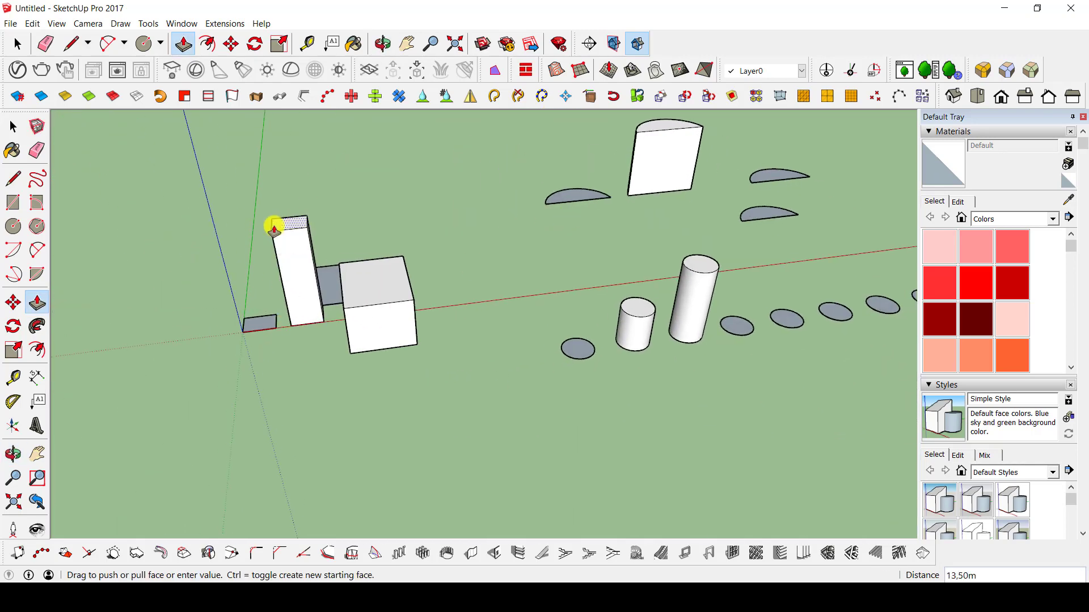
{"action": "left_click", "coordinate": [272, 226]}
{"action": "left_click", "coordinate": [250, 317]}
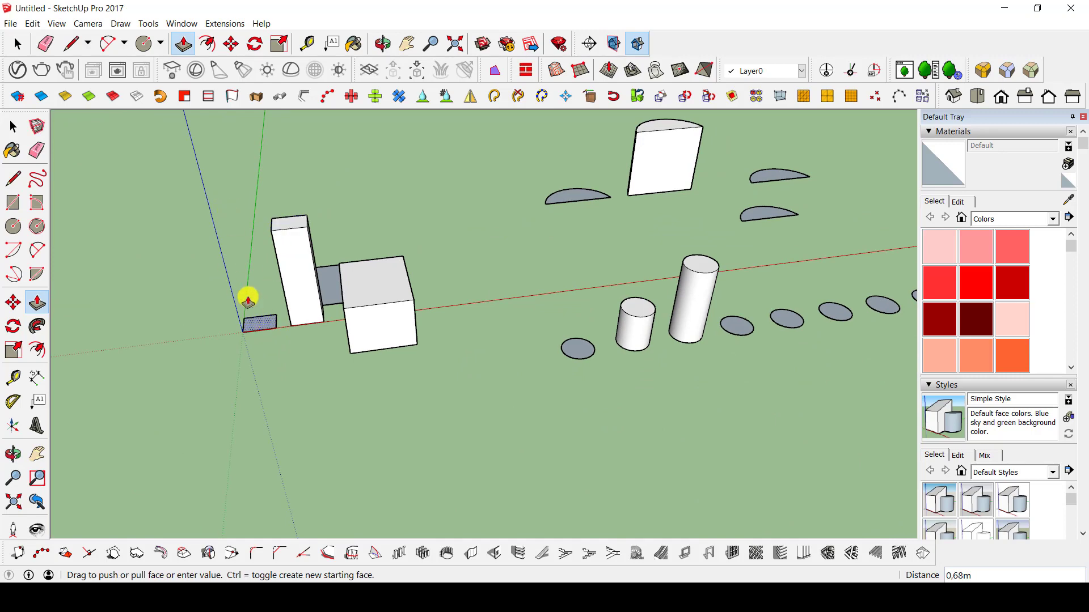
{"action": "left_click", "coordinate": [289, 258]}
{"action": "left_click", "coordinate": [328, 272]}
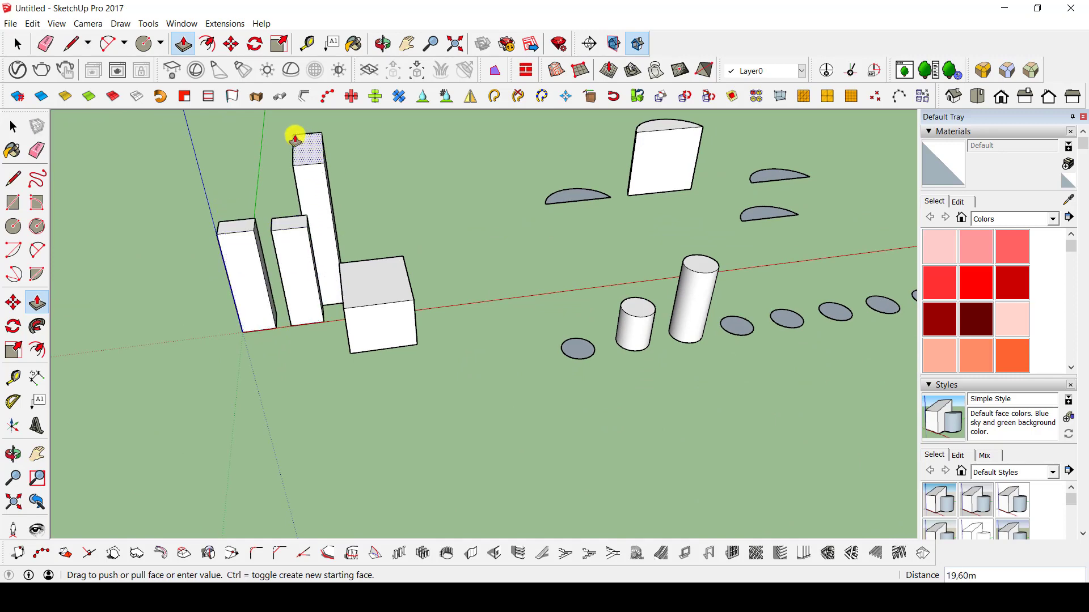
{"action": "left_click", "coordinate": [294, 135]}
Draw a rectangle about 7.6 by 4.1 m on the tallest block's face, starting from the bottom corner beside the box.
{"action": "middle_click_drag", "start_coordinate": [553, 275], "coordinate": [481, 136]}
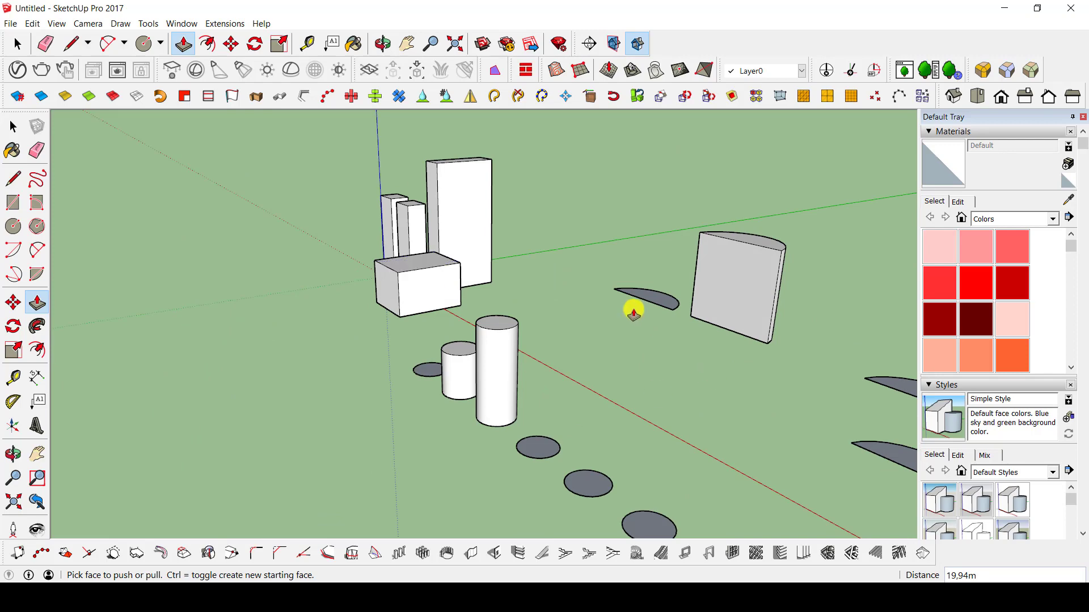
{"action": "middle_click_drag", "start_coordinate": [702, 291], "coordinate": [746, 202]}
{"action": "key", "text": "r"}
{"action": "middle_click_drag", "start_coordinate": [605, 219], "coordinate": [483, 341]}
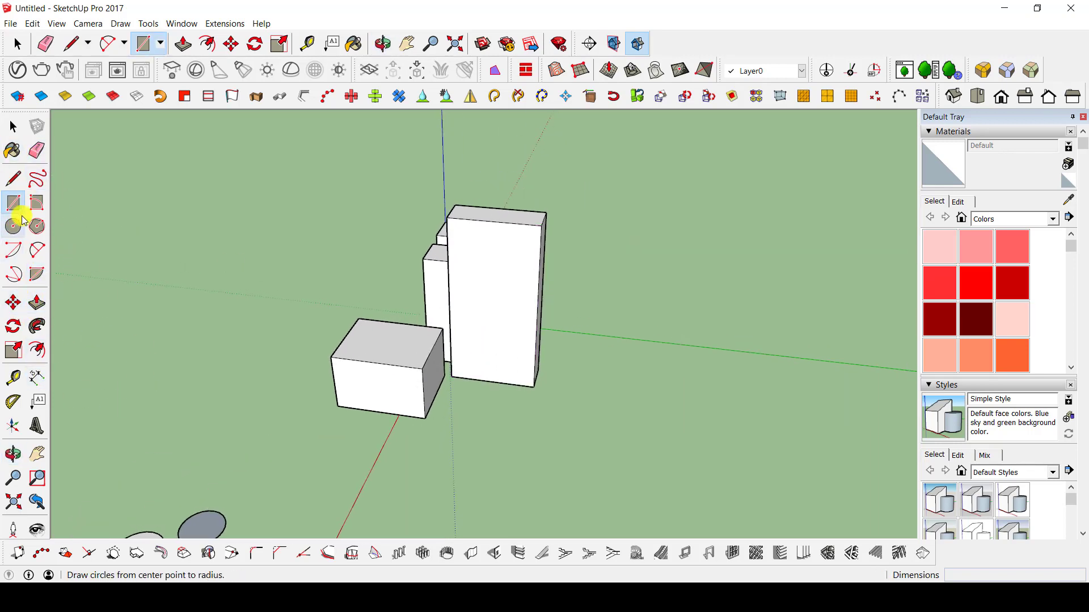
{"action": "left_click", "coordinate": [452, 376]}
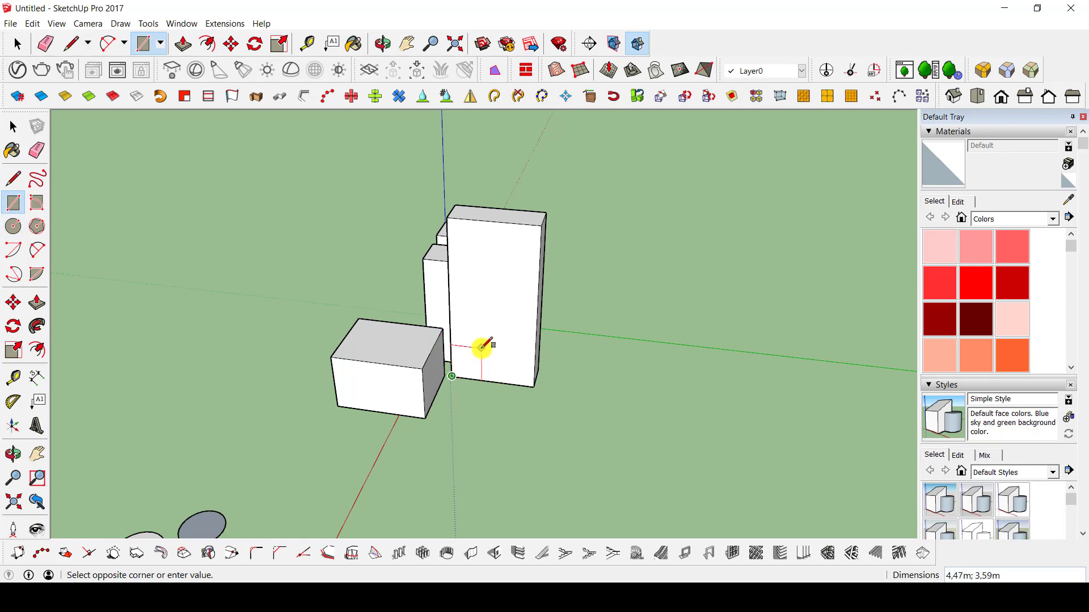
{"action": "left_click", "coordinate": [516, 354]}
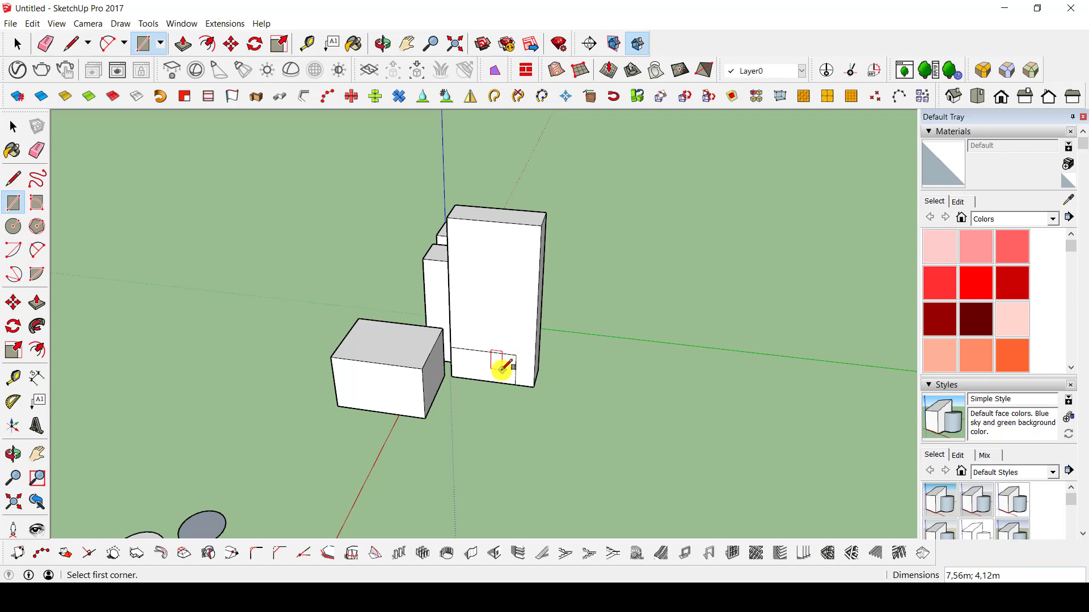
Extrude the small rectangle on the tallest block's face outward about 23.7 m with Push/Pull.
{"action": "key", "text": "p"}
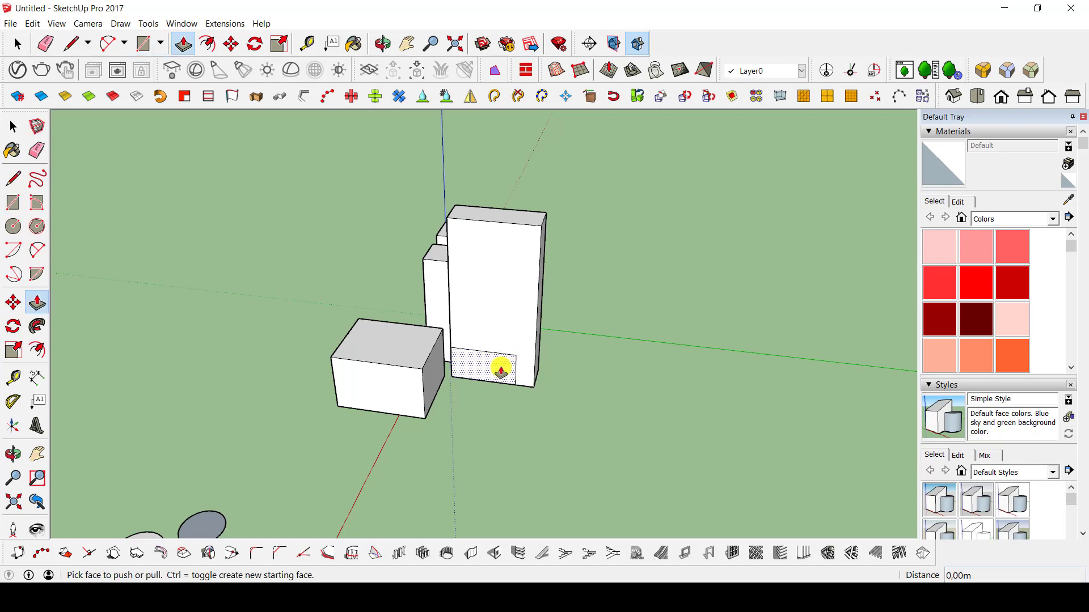
{"action": "left_click", "coordinate": [498, 369]}
{"action": "left_click", "coordinate": [425, 519]}
{"action": "middle_click_drag", "start_coordinate": [578, 407], "coordinate": [786, 354]}
{"action": "scroll", "coordinate": [338, 373], "scroll_direction": "down", "scroll_amount": 4}
{"action": "middle_click_drag", "start_coordinate": [369, 397], "coordinate": [622, 362]}
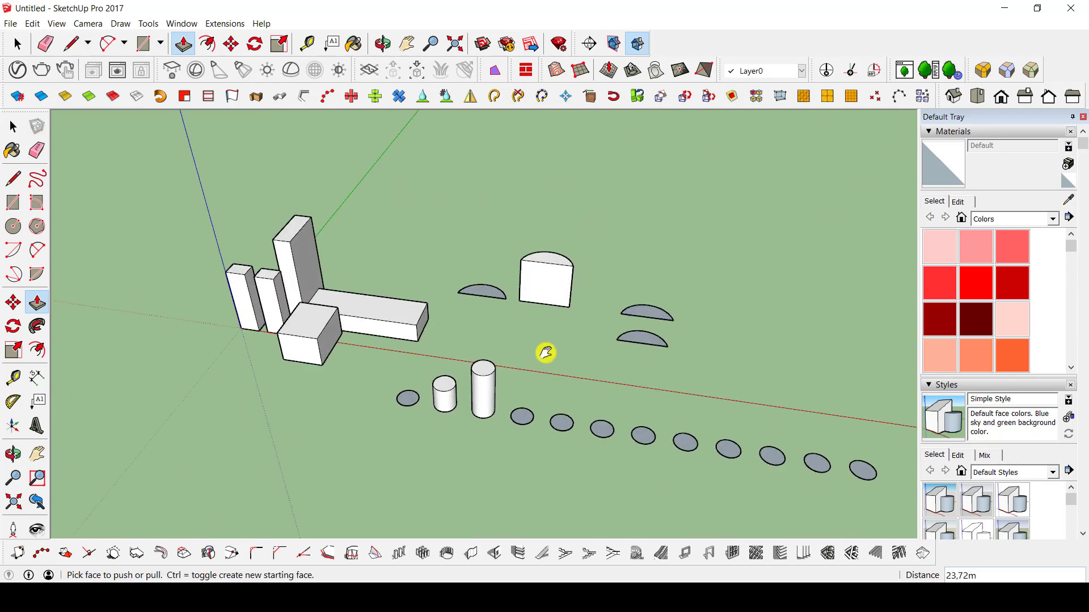
Draw a rectangle about 26 by 65 m on the empty ground behind the half circles.
{"action": "middle_click_drag", "start_coordinate": [545, 352], "coordinate": [440, 432], "text": "shift"}
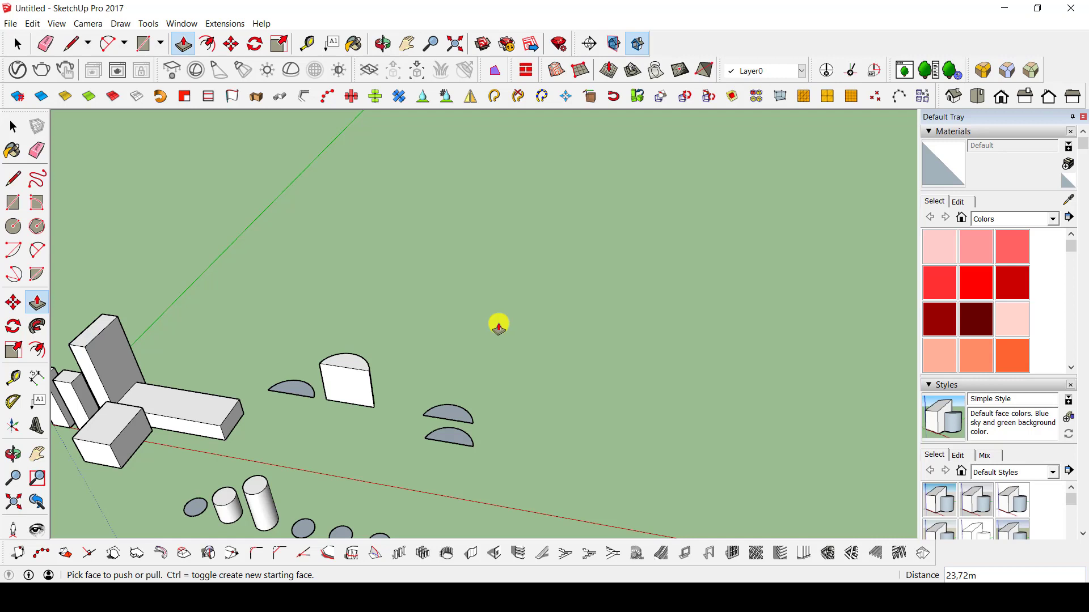
{"action": "key", "text": "r"}
{"action": "left_click", "coordinate": [520, 349]}
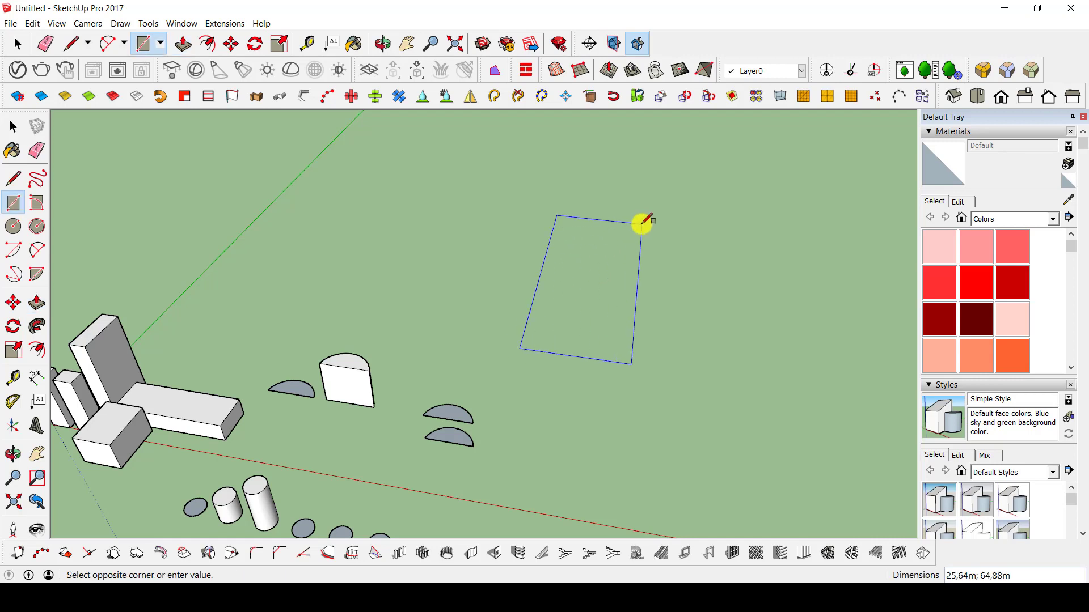
{"action": "left_click", "coordinate": [641, 221]}
Extrude the large rectangle behind the half circles about 16 m upward with Push/Pull.
{"action": "middle_click_drag", "start_coordinate": [605, 335], "coordinate": [644, 376]}
{"action": "key", "text": "p"}
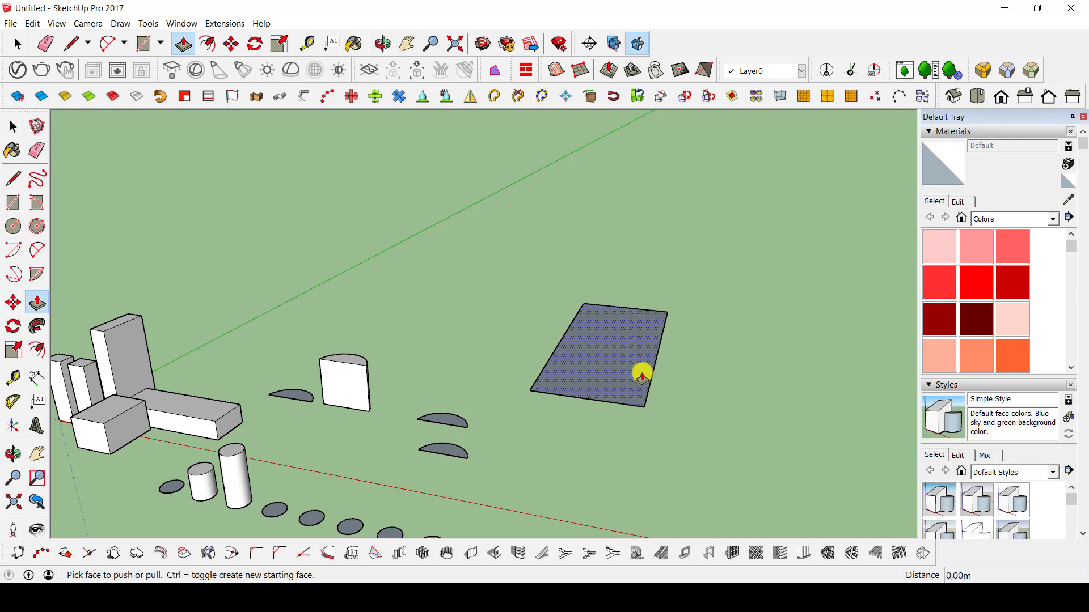
{"action": "left_click_drag", "start_coordinate": [641, 372], "coordinate": [638, 291]}
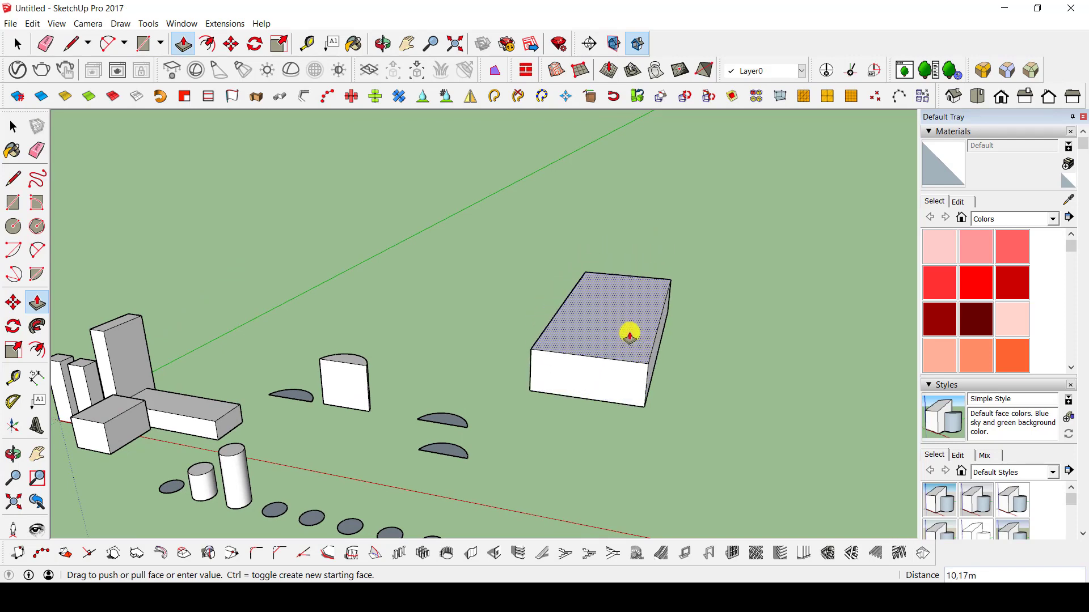
{"action": "middle_click_drag", "start_coordinate": [630, 331], "coordinate": [698, 279]}
{"action": "scroll", "coordinate": [585, 321], "scroll_direction": "up", "scroll_amount": 2}
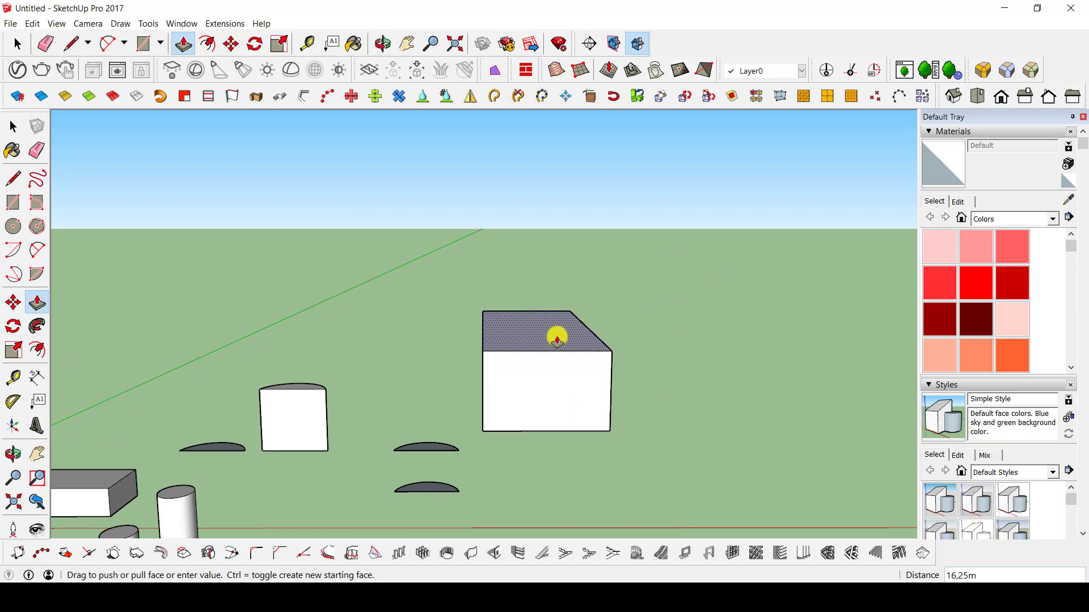
{"action": "left_click", "coordinate": [557, 339]}
Draw a triangular gable about 11 m high on the large block's front top edge and erase its vertical centre line.
{"action": "key", "text": "l"}
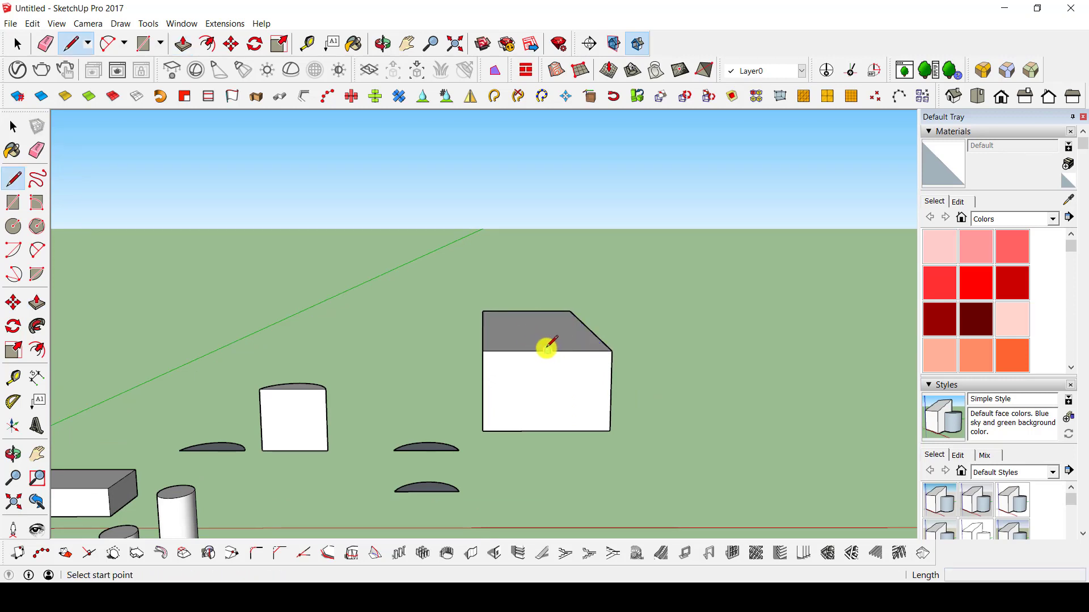
{"action": "left_click", "coordinate": [547, 350]}
{"action": "middle_click_drag", "start_coordinate": [546, 293], "coordinate": [457, 250]}
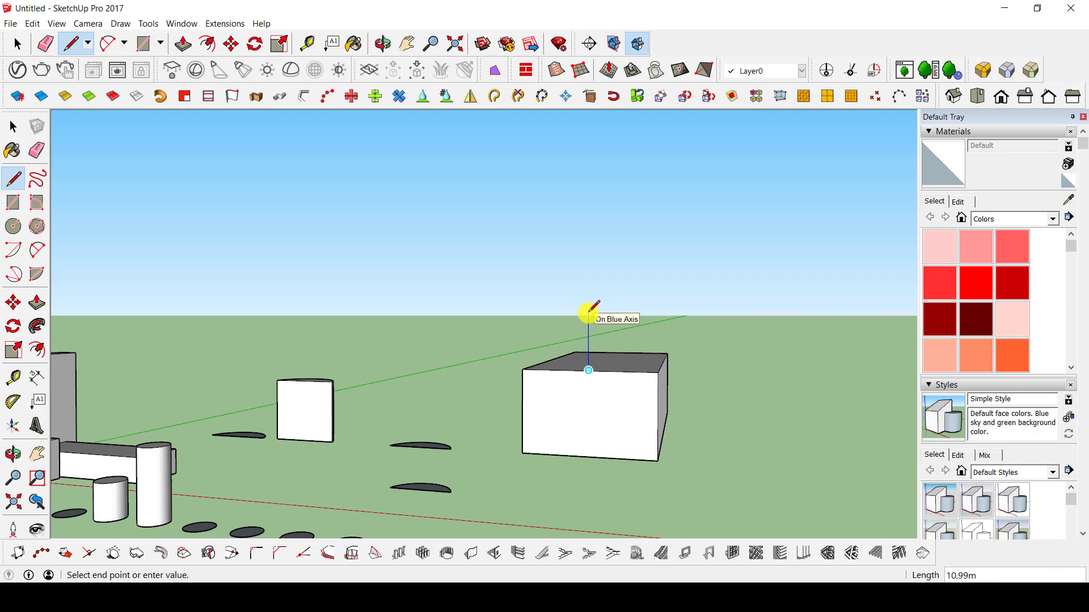
{"action": "left_click", "coordinate": [587, 313]}
{"action": "left_click", "coordinate": [523, 369]}
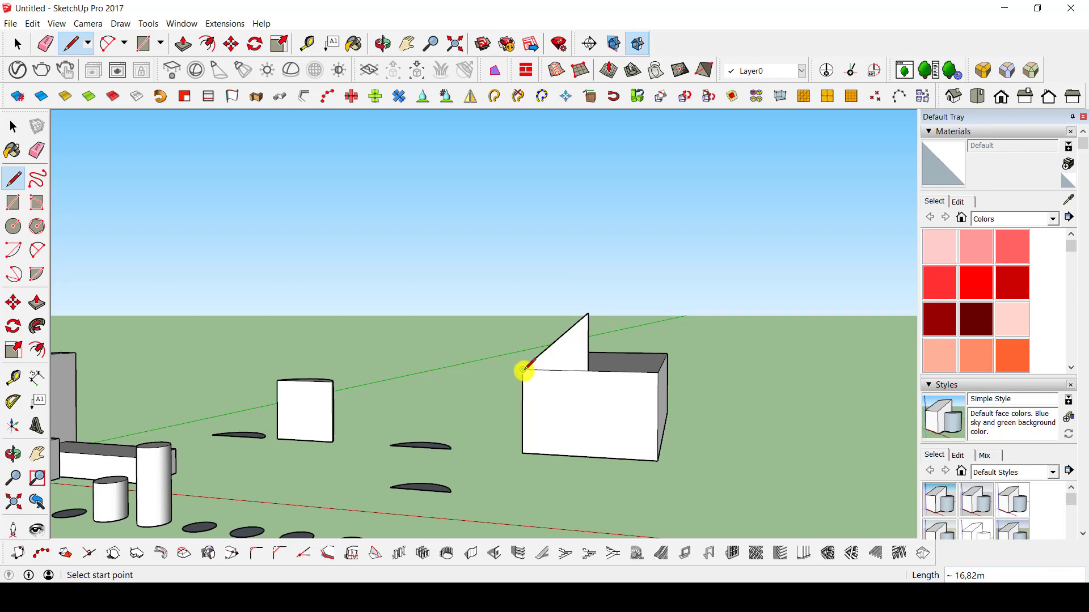
{"action": "left_click", "coordinate": [588, 313]}
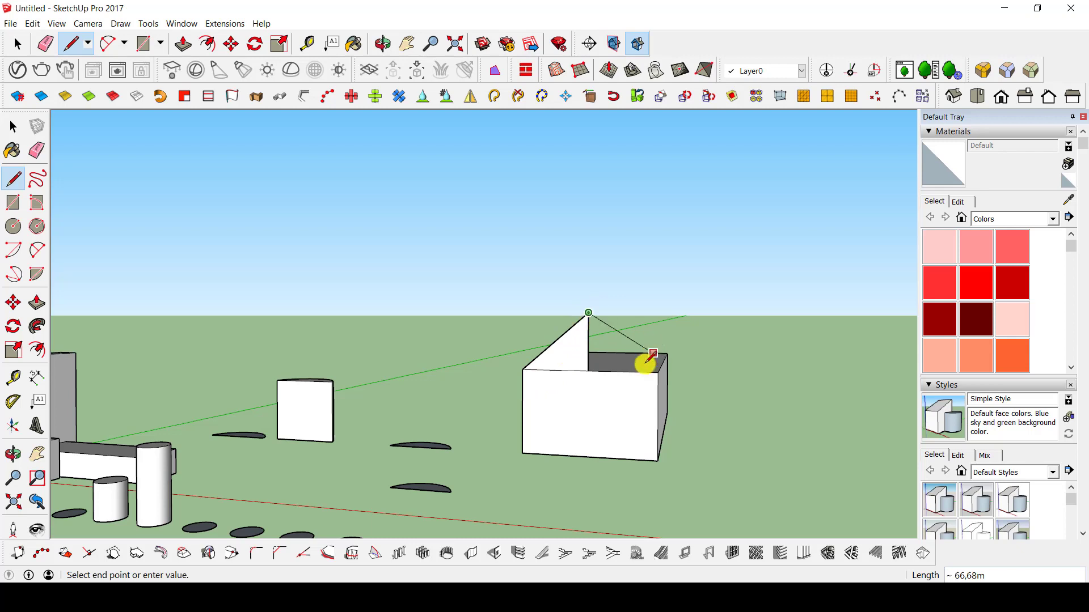
{"action": "left_click", "coordinate": [656, 371]}
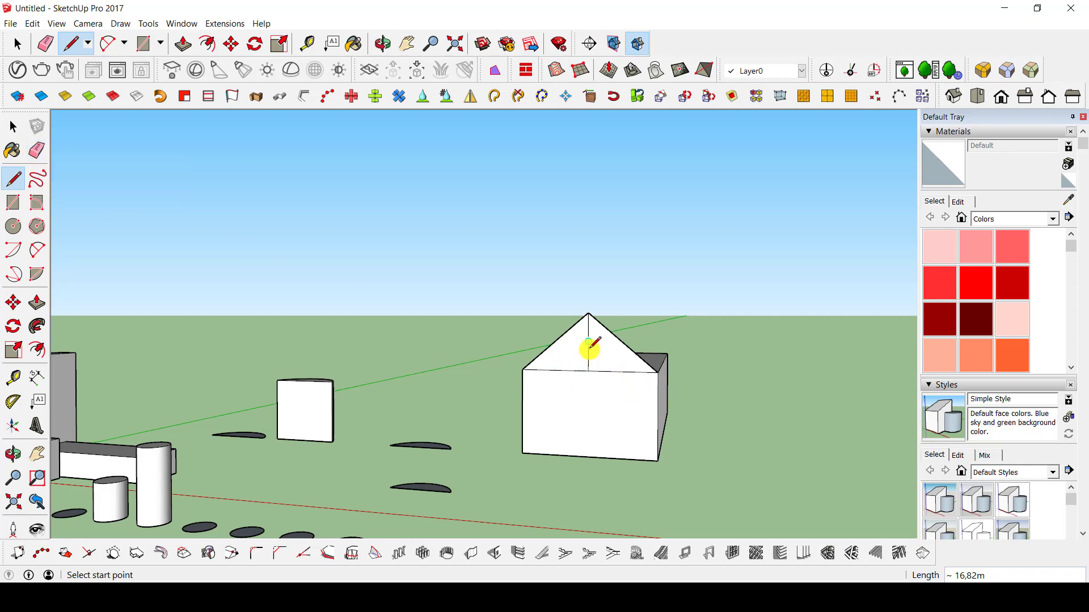
{"action": "key", "text": "e"}
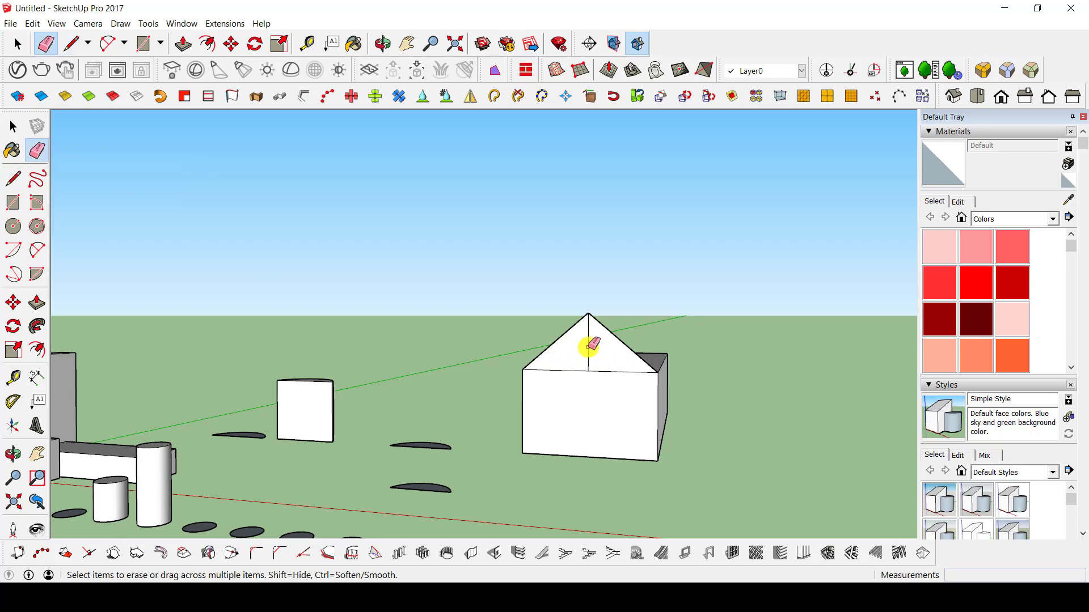
{"action": "mouse_move", "coordinate": [624, 352]}
{"action": "middle_mouse_down"}
{"action": "mouse_move", "coordinate": [620, 376]}
{"action": "mouse_move", "coordinate": [783, 445]}
{"action": "mouse_move", "coordinate": [592, 471]}
{"action": "middle_mouse_up"}
Extrude the gable triangle about 65 m back along the block's full length to form the pitched roof.
{"action": "key", "text": "p"}
{"action": "left_click", "coordinate": [586, 437]}
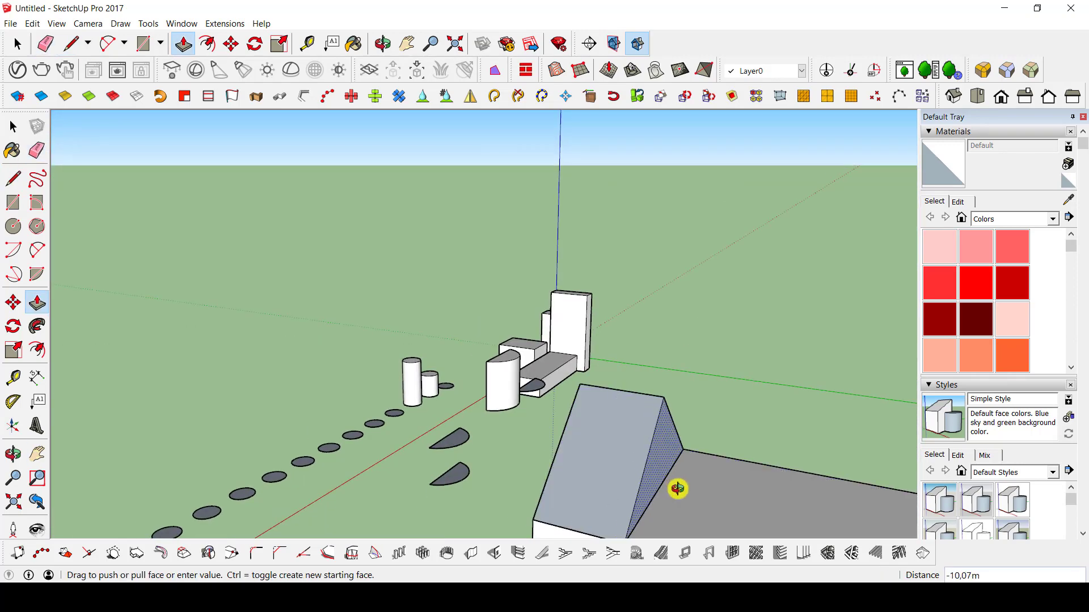
{"action": "mouse_move", "coordinate": [679, 490]}
{"action": "middle_mouse_down"}
{"action": "mouse_move", "coordinate": [865, 436]}
{"action": "mouse_move", "coordinate": [527, 412]}
{"action": "middle_mouse_up"}
{"action": "left_click", "coordinate": [865, 434]}
{"action": "left_click", "coordinate": [839, 447]}
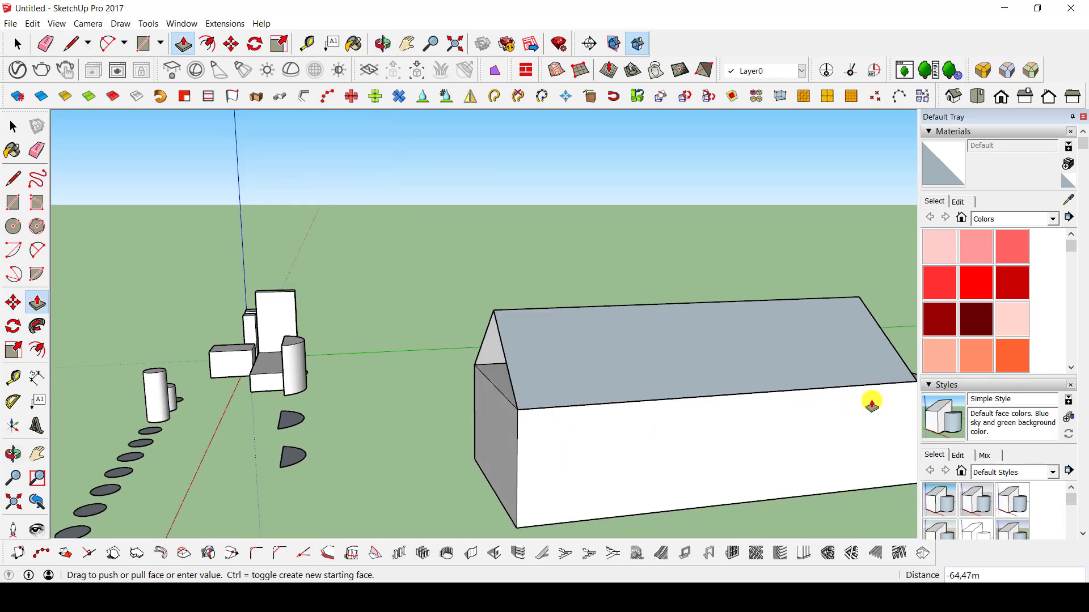
{"action": "middle_click_drag", "start_coordinate": [884, 401], "coordinate": [664, 408]}
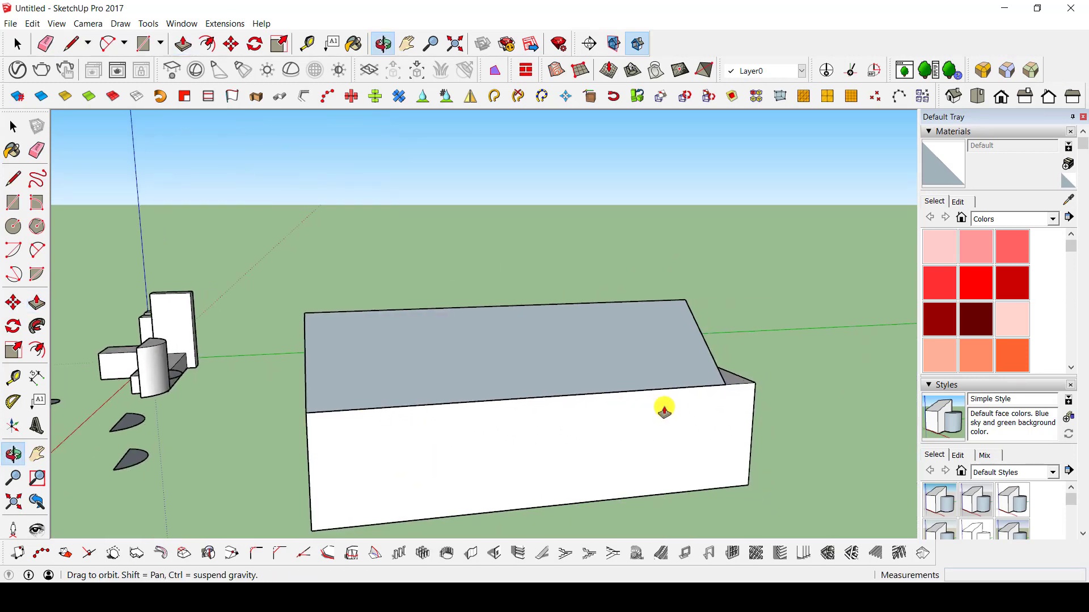
{"action": "left_click", "coordinate": [754, 398]}
Close the open front gable by drawing a line between the two front eave corners.
{"action": "middle_click_drag", "start_coordinate": [515, 409], "coordinate": [788, 350]}
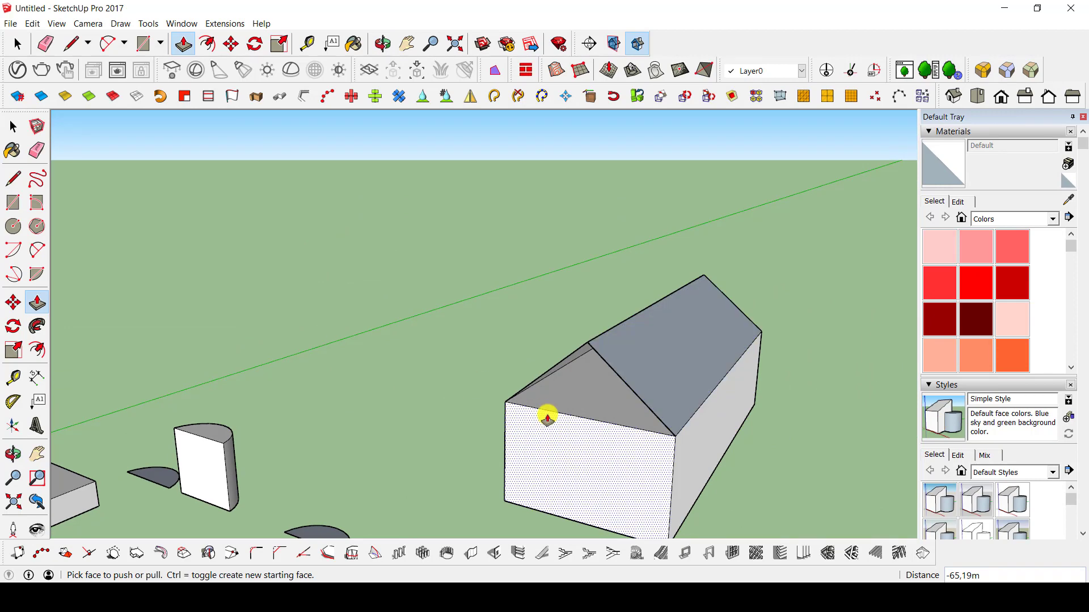
{"action": "middle_click_drag", "start_coordinate": [547, 419], "coordinate": [593, 376]}
{"action": "key", "text": "l"}
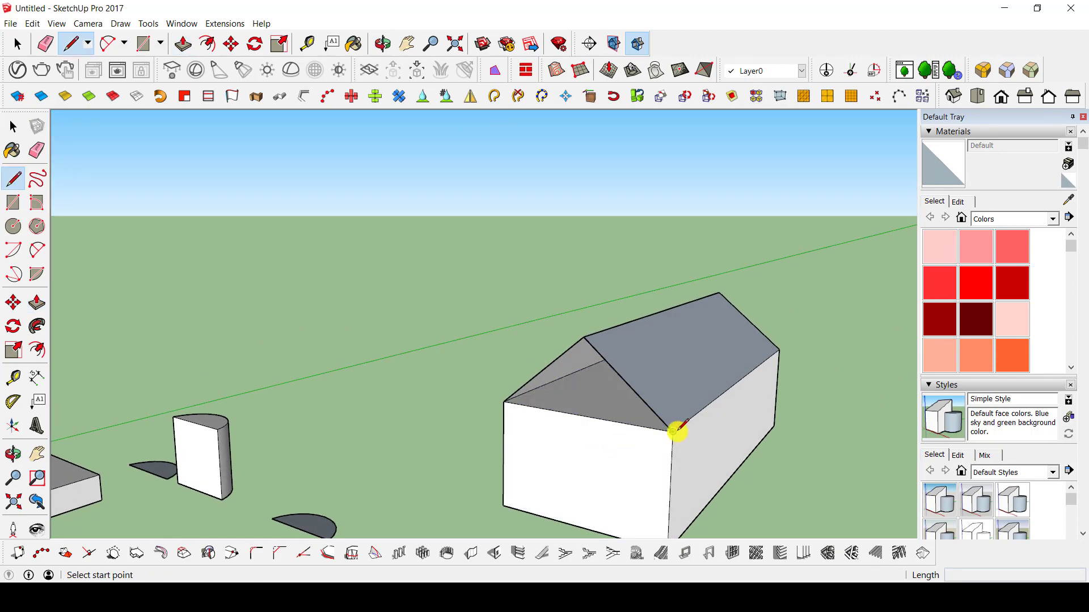
{"action": "left_click", "coordinate": [674, 432]}
{"action": "left_click", "coordinate": [503, 400]}
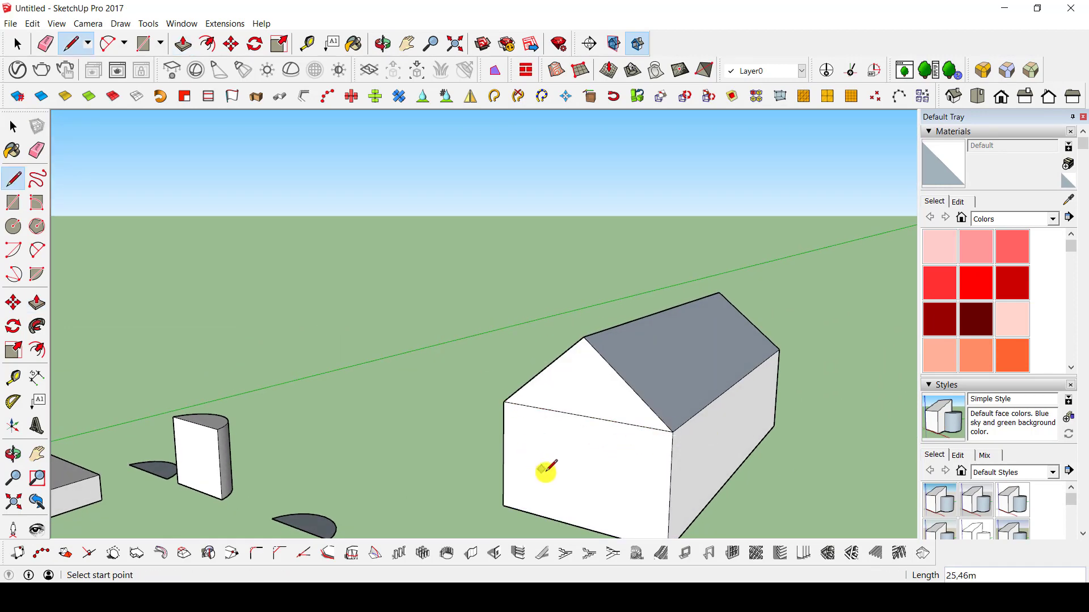
Draw a door rectangle about 4.5 by 9.9 m on the front wall, starting from its bottom edge.
{"action": "mouse_move", "coordinate": [544, 470]}
{"action": "middle_mouse_down"}
{"action": "mouse_move", "coordinate": [822, 462]}
{"action": "mouse_move", "coordinate": [627, 403]}
{"action": "mouse_move", "coordinate": [629, 420]}
{"action": "mouse_move", "coordinate": [528, 474]}
{"action": "middle_mouse_up"}
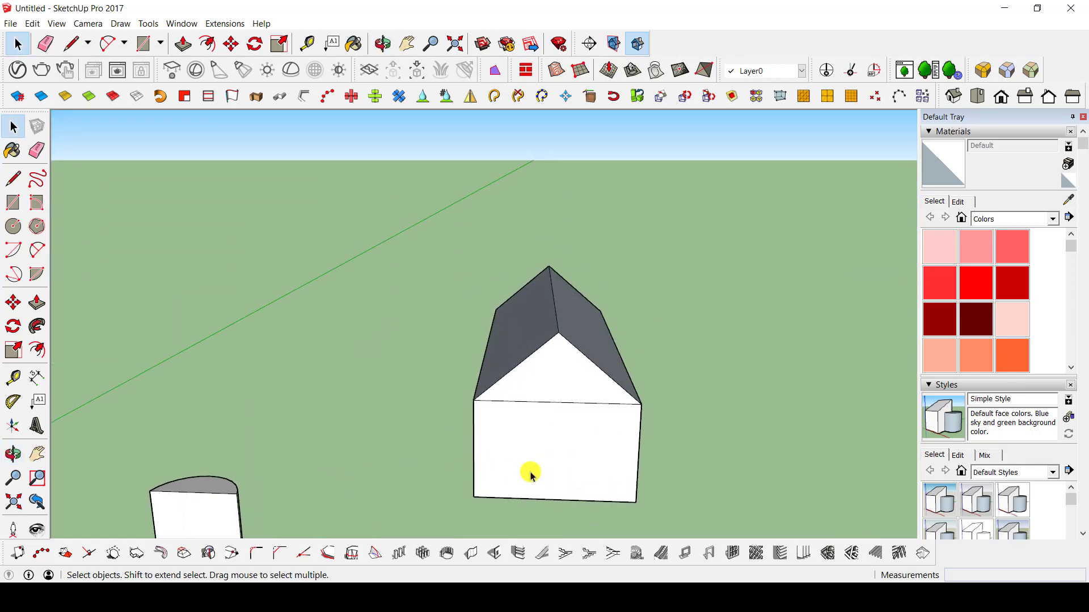
{"action": "key", "text": "r"}
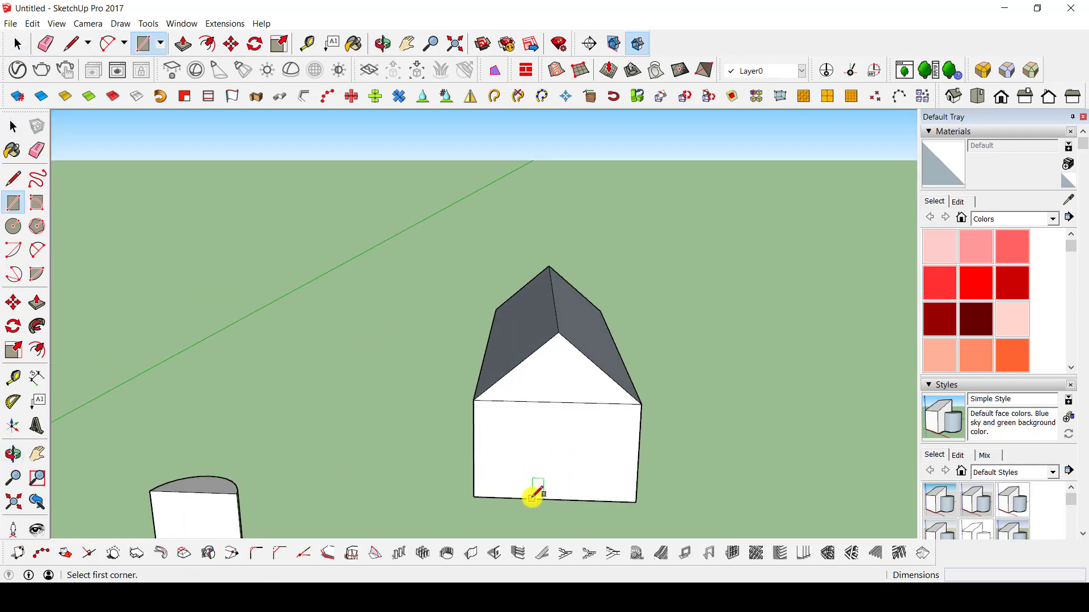
{"action": "left_click", "coordinate": [532, 499]}
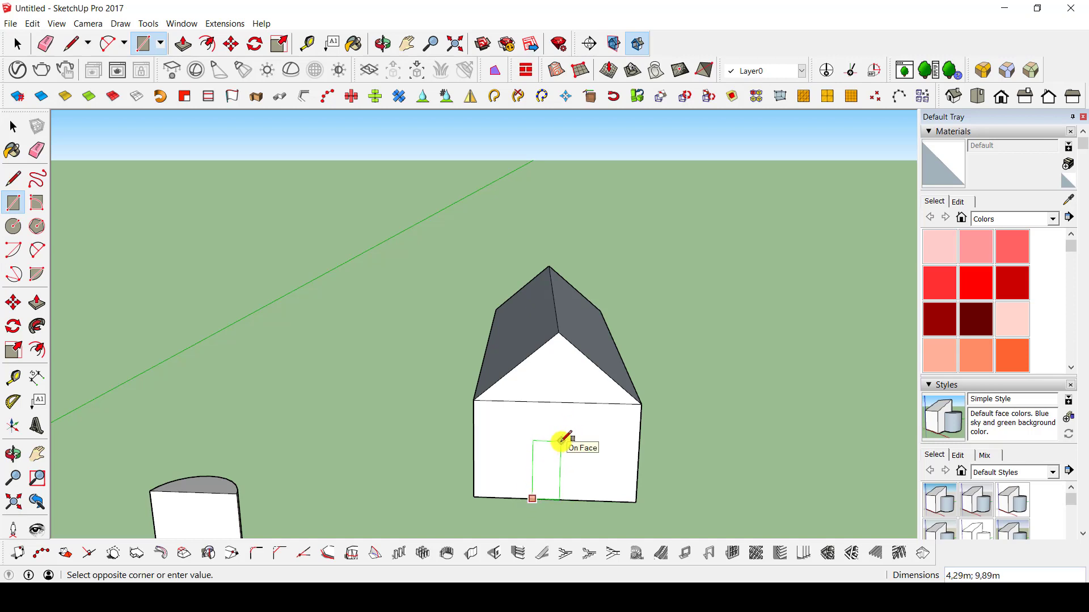
{"action": "left_click", "coordinate": [562, 441]}
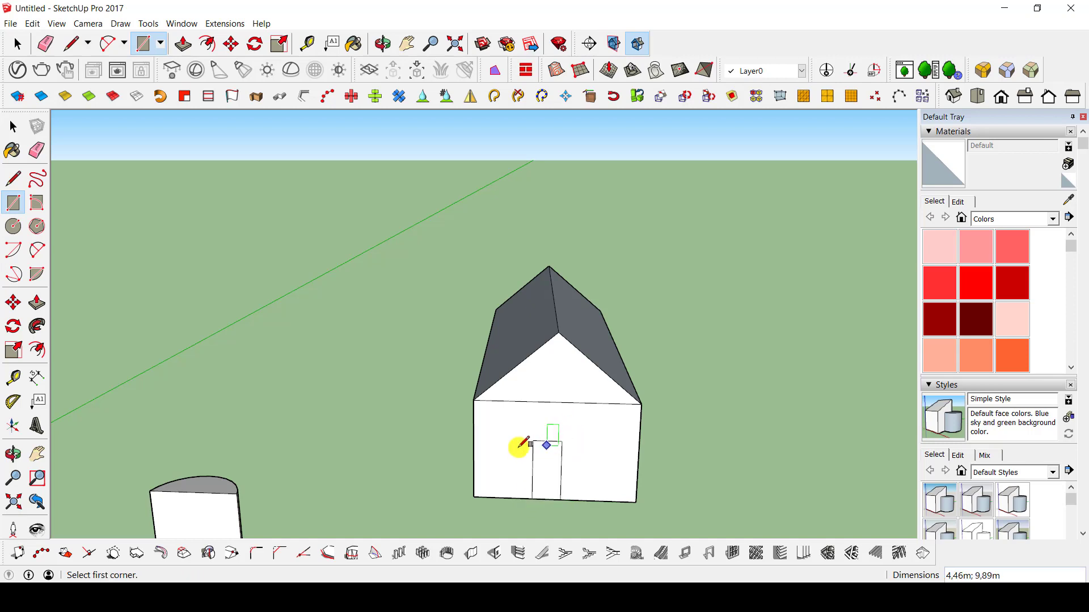
Draw window rectangles on the front wall, about 5 by 3.4 m left of the door and 7.3 by 4.5 m right of it.
{"action": "scroll", "coordinate": [491, 455], "scroll_direction": "up", "scroll_amount": 3}
{"action": "left_click", "coordinate": [481, 457]}
{"action": "left_click", "coordinate": [549, 415]}
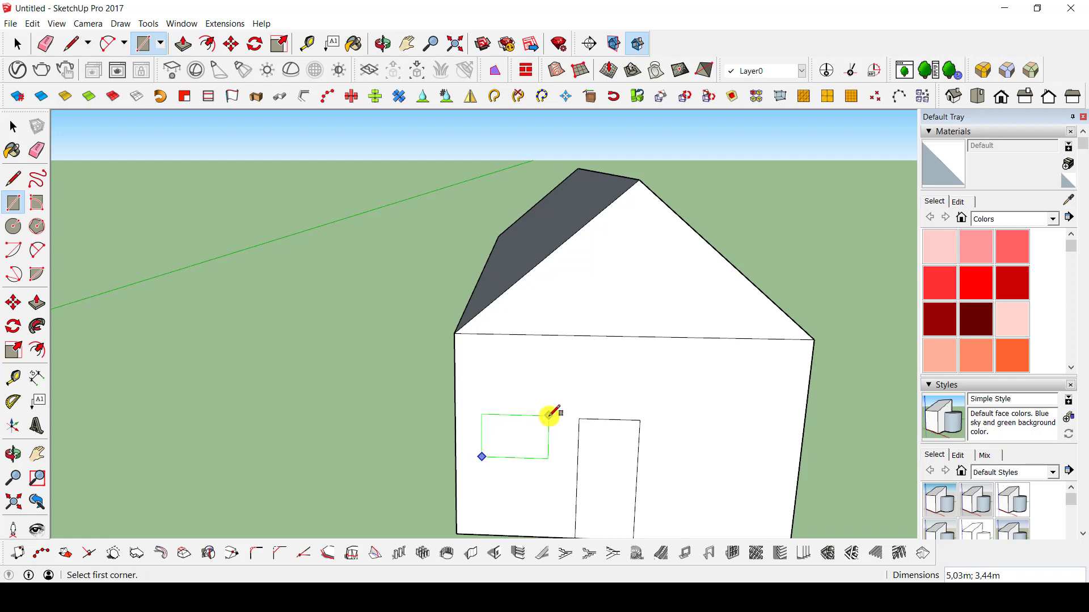
{"action": "left_click", "coordinate": [669, 420]}
{"action": "left_click", "coordinate": [768, 476]}
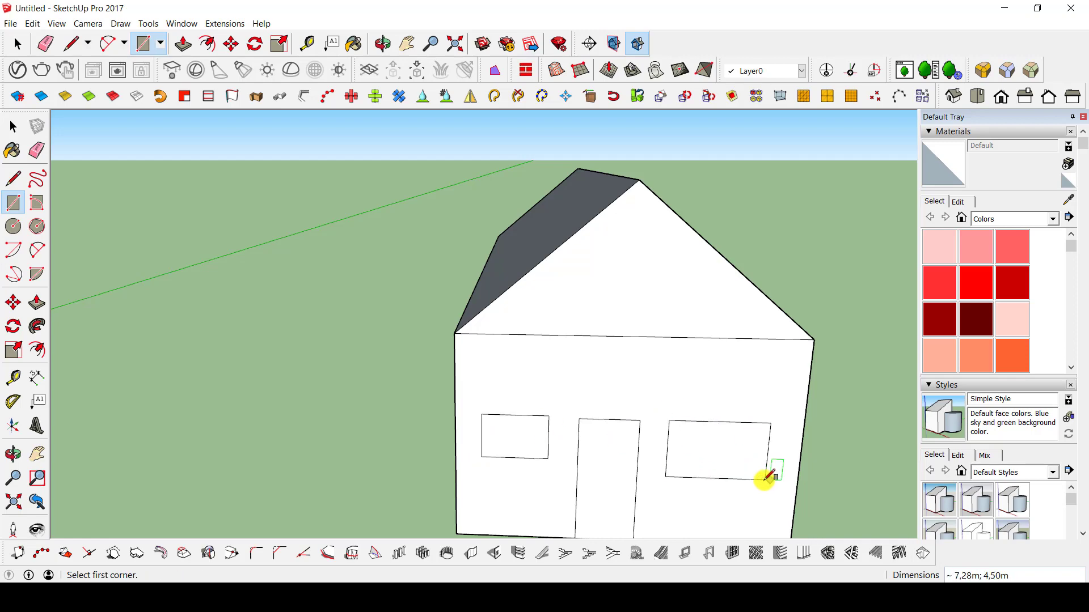
Push the window right of the door about 1.5 m into the front wall.
{"action": "middle_click_drag", "start_coordinate": [767, 476], "coordinate": [680, 511]}
{"action": "key", "text": "p"}
{"action": "left_click", "coordinate": [693, 494]}
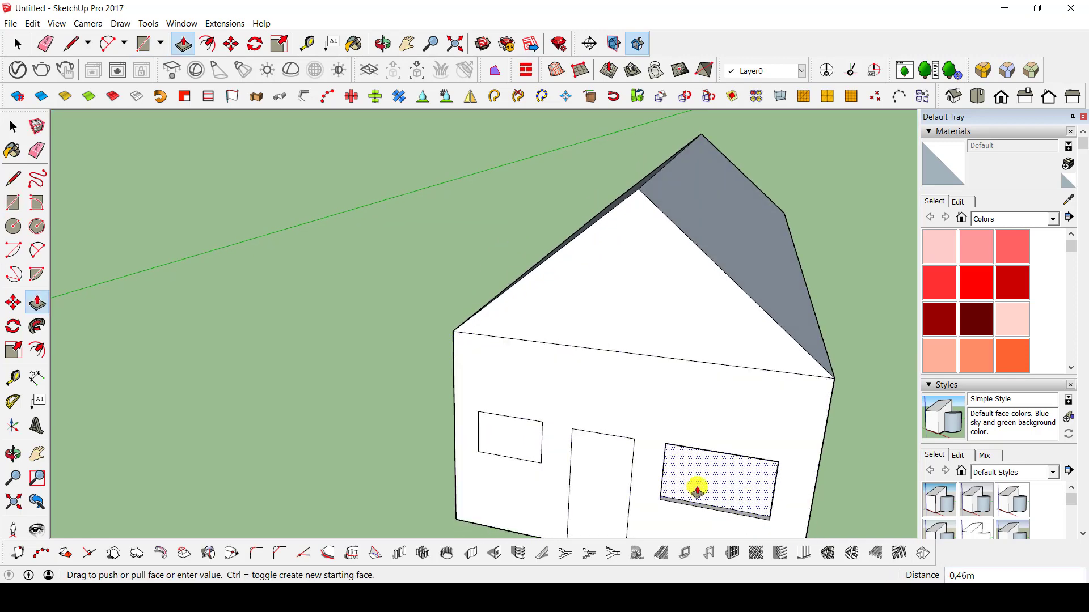
{"action": "left_click", "coordinate": [702, 483]}
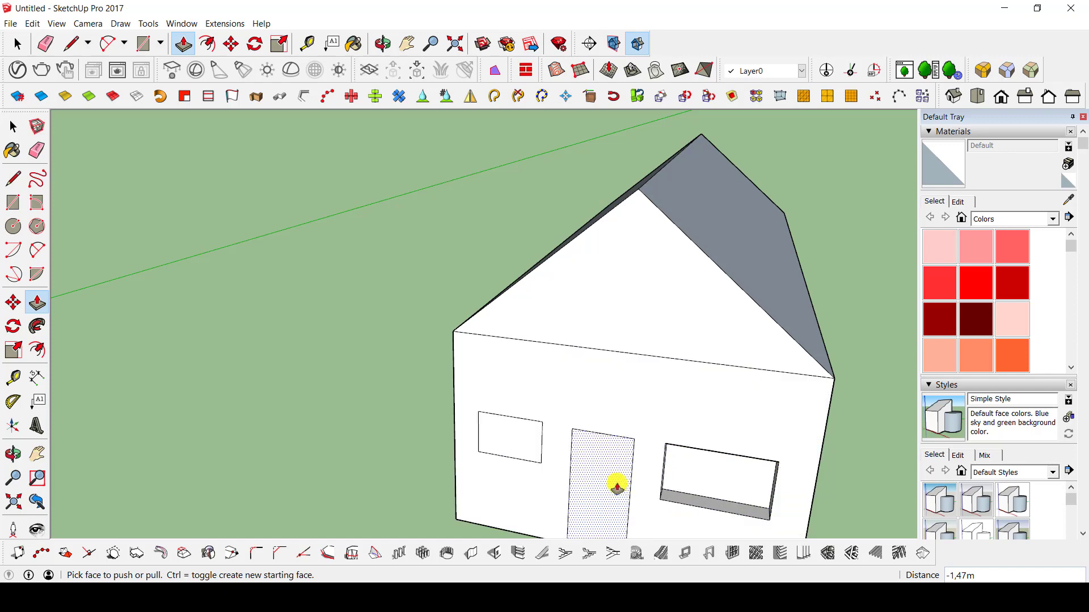
Push the door about 1.5 m and the window left of it about 1.3 m into the front wall.
{"action": "middle_click_drag", "start_coordinate": [617, 487], "coordinate": [596, 432]}
{"action": "left_click", "coordinate": [596, 434]}
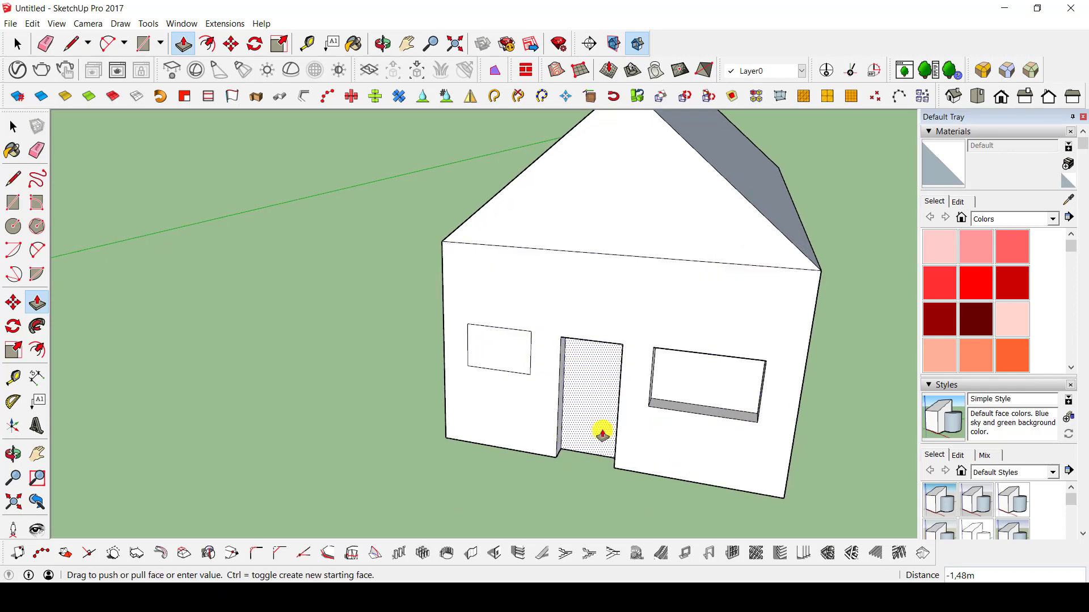
{"action": "left_click", "coordinate": [603, 433]}
{"action": "left_click", "coordinate": [511, 359]}
{"action": "left_click", "coordinate": [516, 355]}
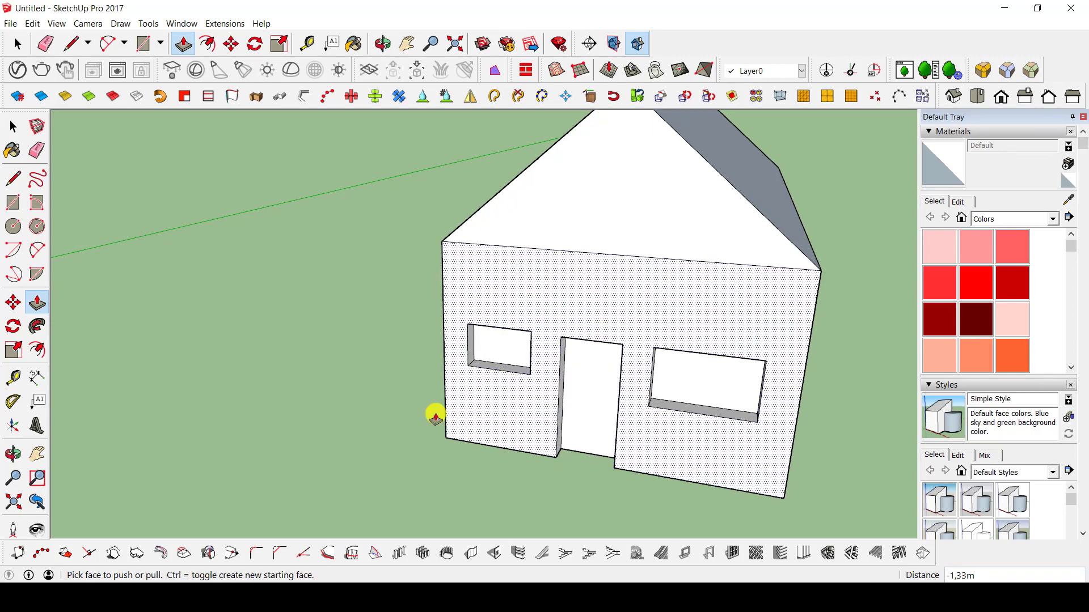
Examine the house and the surrounding practice shapes from several angles and distances.
{"action": "middle_click_drag", "start_coordinate": [435, 418], "coordinate": [472, 437]}
{"action": "scroll", "coordinate": [573, 308], "scroll_direction": "down", "scroll_amount": 5}
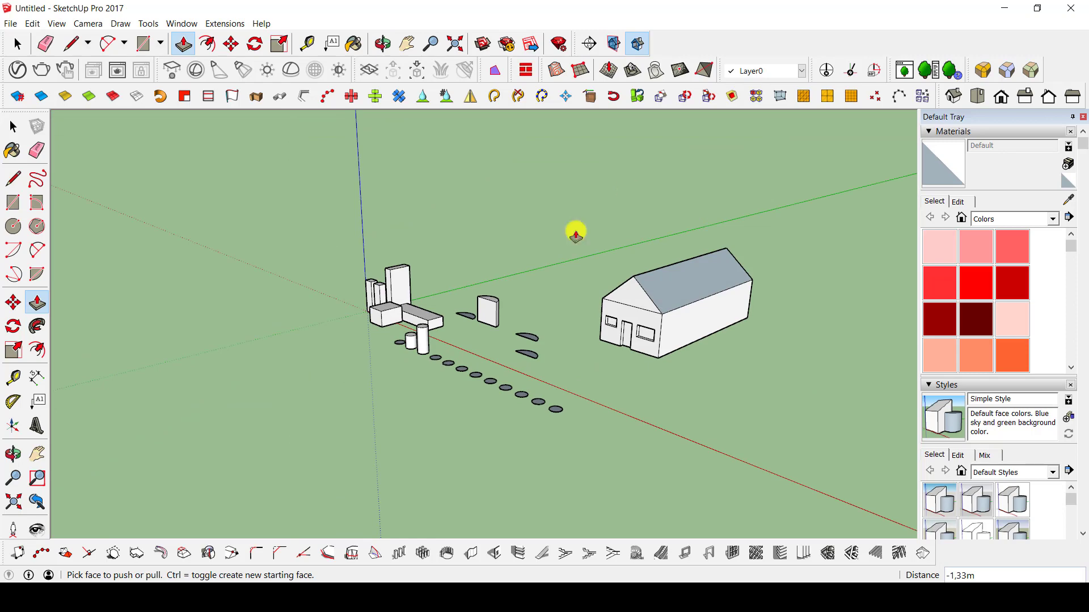
{"action": "key", "text": "space"}
{"action": "middle_click_drag", "start_coordinate": [607, 332], "coordinate": [660, 309]}
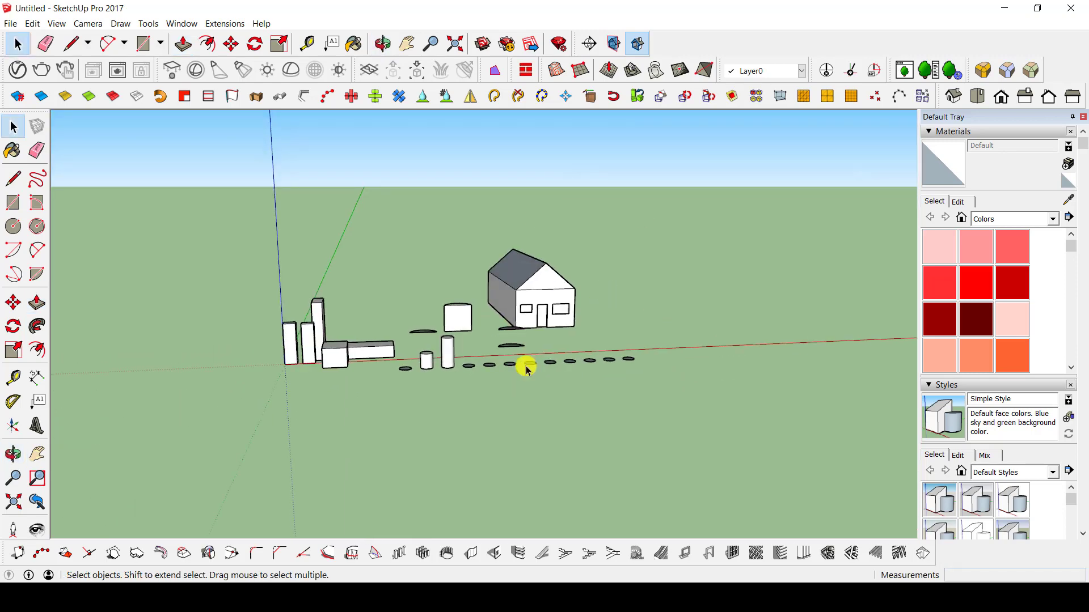
{"action": "scroll", "coordinate": [577, 282], "scroll_direction": "up", "scroll_amount": 3}
{"action": "middle_click_drag", "start_coordinate": [577, 282], "coordinate": [539, 338]}
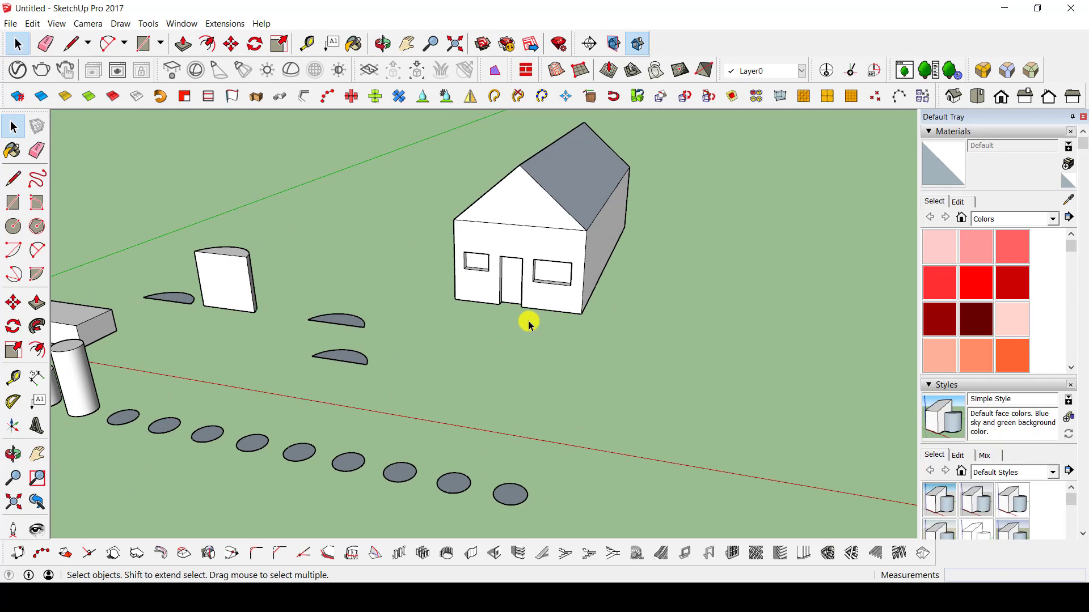
{"action": "key", "text": "r"}
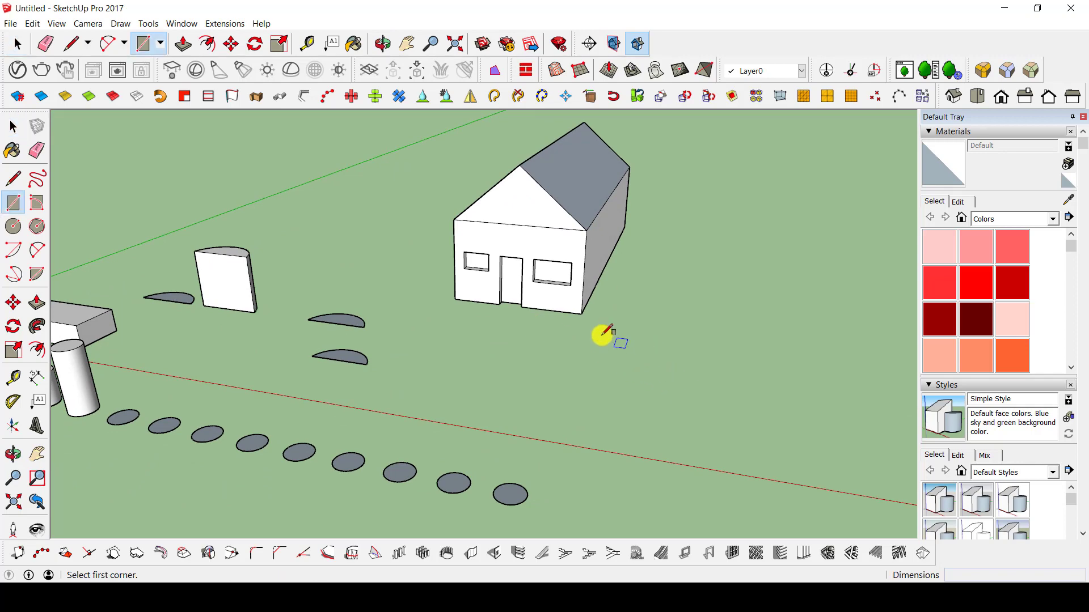
{"action": "middle_click_drag", "start_coordinate": [603, 333], "coordinate": [615, 380]}
Pull the recessed door and both window faces back out flush with the front wall.
{"action": "scroll", "coordinate": [452, 335], "scroll_direction": "up", "scroll_amount": 5}
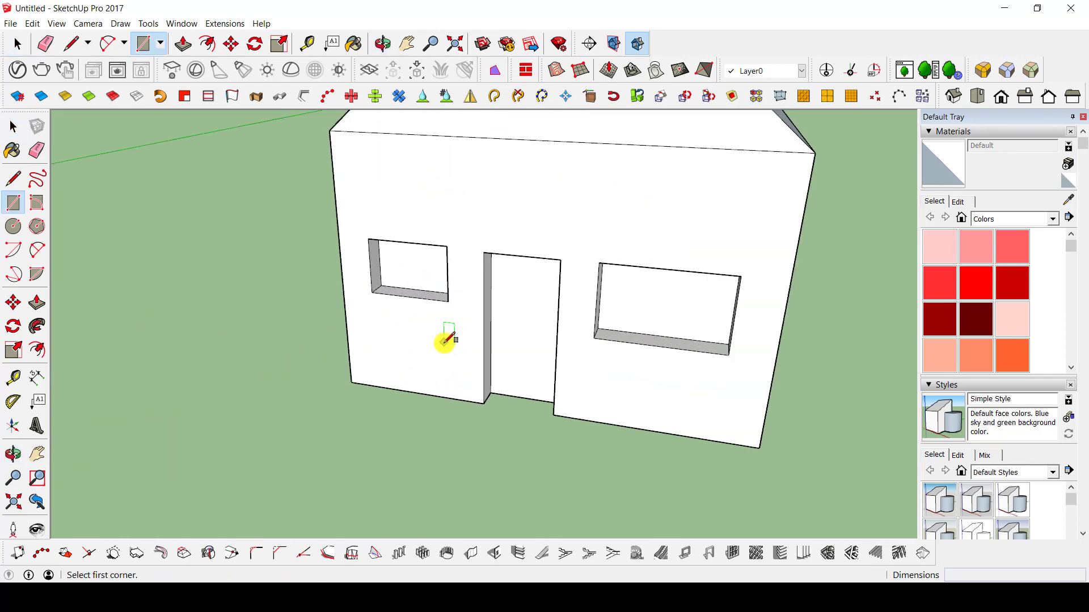
{"action": "key", "text": "p"}
{"action": "left_click_drag", "start_coordinate": [418, 280], "coordinate": [435, 221]}
{"action": "mouse_move", "coordinate": [554, 292]}
{"action": "left_mouse_down"}
{"action": "mouse_move", "coordinate": [566, 245]}
{"action": "mouse_move", "coordinate": [539, 223]}
{"action": "mouse_move", "coordinate": [478, 243]}
{"action": "left_mouse_up"}
{"action": "key", "text": "Escape"}
{"action": "left_click_drag", "start_coordinate": [623, 301], "coordinate": [648, 227]}
{"action": "left_click_drag", "start_coordinate": [641, 279], "coordinate": [620, 219]}
{"action": "middle_click_drag", "start_coordinate": [619, 219], "coordinate": [515, 274]}
{"action": "scroll", "coordinate": [478, 372], "scroll_direction": "up", "scroll_amount": 6}
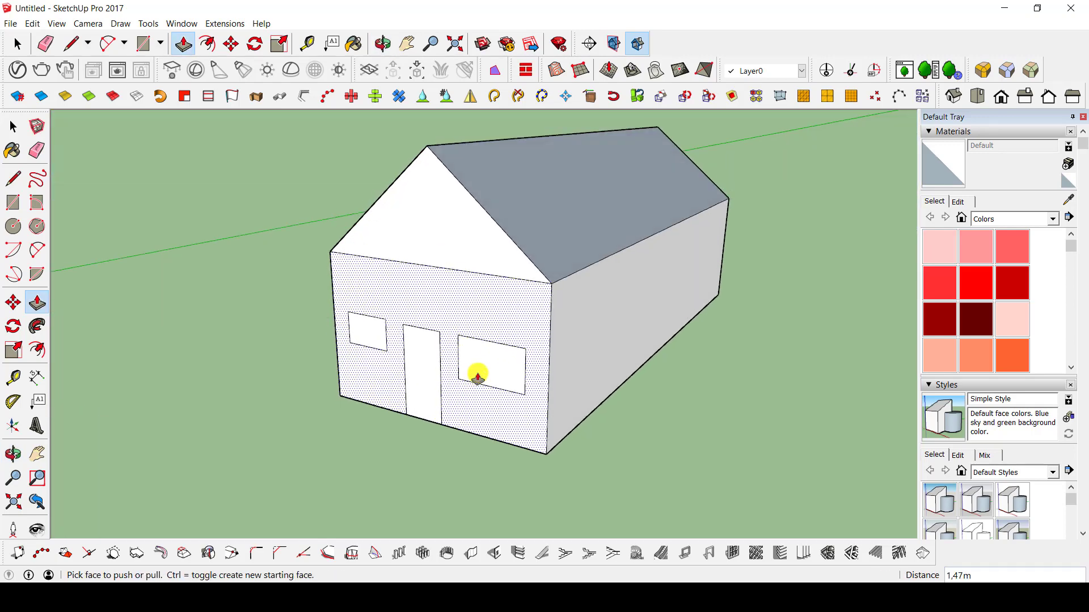
{"action": "mouse_move", "coordinate": [468, 361]}
{"action": "left_mouse_down"}
{"action": "mouse_move", "coordinate": [500, 340]}
{"action": "mouse_move", "coordinate": [448, 386]}
{"action": "mouse_move", "coordinate": [542, 376]}
{"action": "mouse_move", "coordinate": [527, 350]}
{"action": "mouse_move", "coordinate": [937, 559]}
{"action": "mouse_move", "coordinate": [510, 442]}
{"action": "mouse_move", "coordinate": [462, 381]}
{"action": "mouse_move", "coordinate": [486, 363]}
{"action": "left_mouse_up"}
{"action": "scroll", "coordinate": [486, 360], "scroll_direction": "down", "scroll_amount": 10}
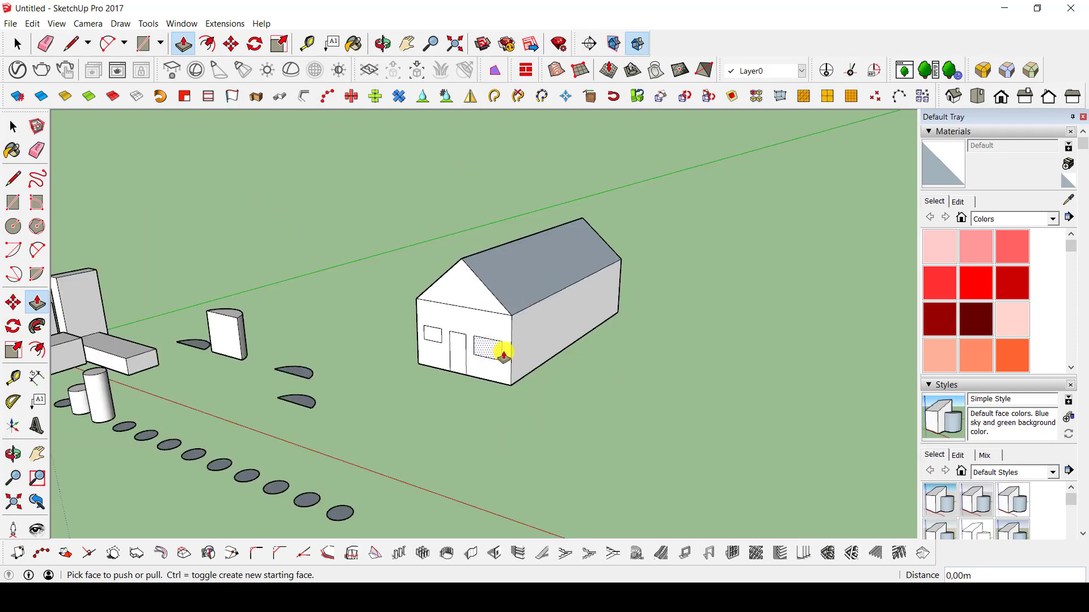
{"action": "middle_click_drag", "start_coordinate": [504, 359], "coordinate": [556, 448]}
{"action": "key", "text": "r"}
{"action": "left_click", "coordinate": [611, 385]}
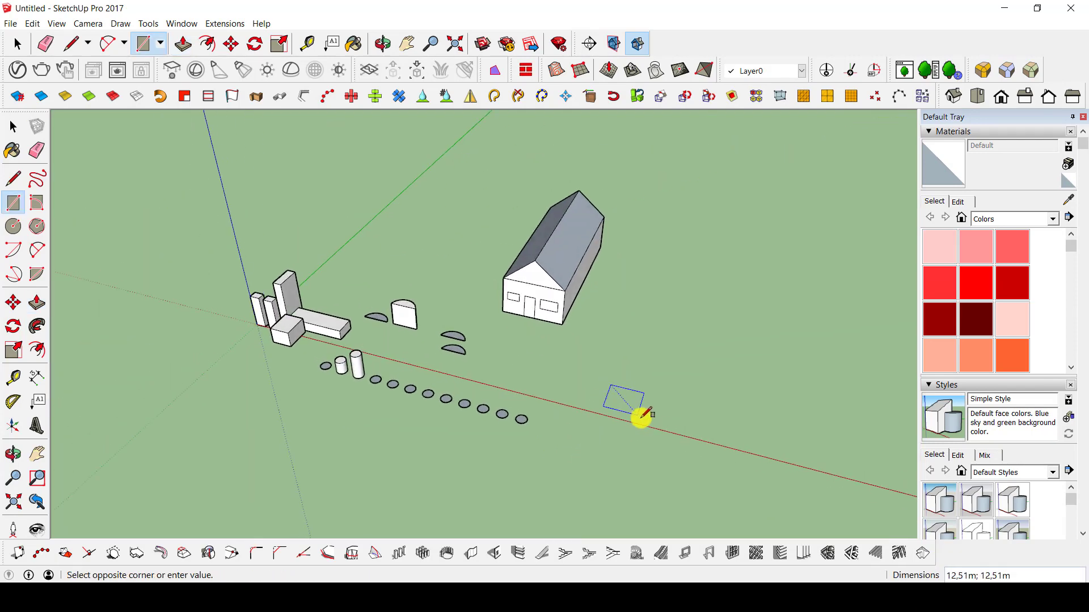
{"action": "middle_click_drag", "start_coordinate": [343, 424], "coordinate": [493, 430]}
{"action": "key", "text": "space"}
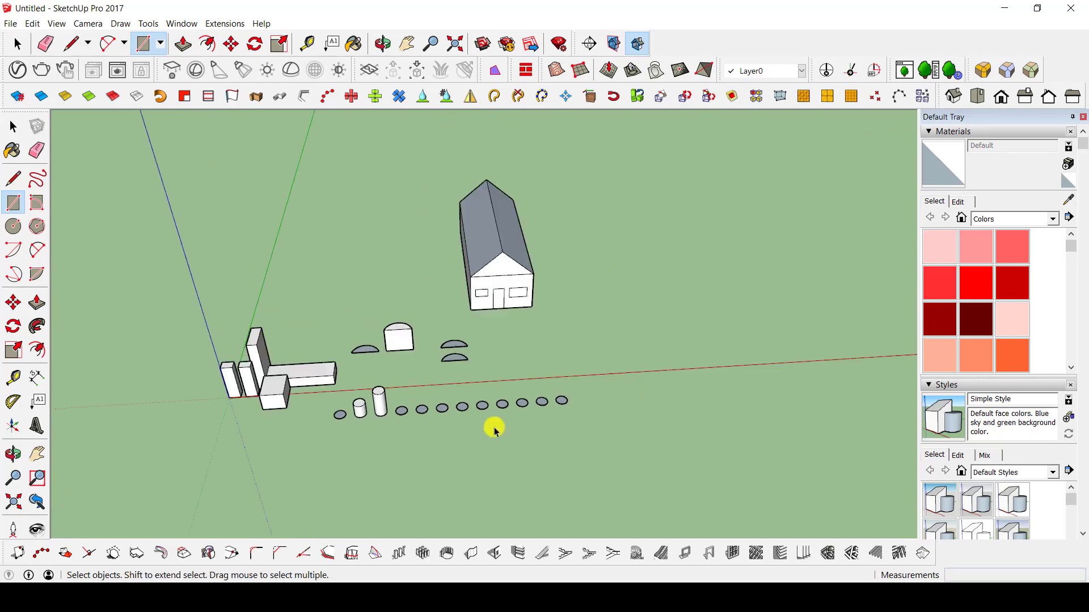
Extrude the second-to-last circle in the row of circles 20 m upward.
{"action": "scroll", "coordinate": [495, 429], "scroll_direction": "up", "scroll_amount": 4}
{"action": "scroll", "coordinate": [580, 373], "scroll_direction": "up", "scroll_amount": 4}
{"action": "middle_click_drag", "start_coordinate": [595, 391], "coordinate": [559, 367]}
{"action": "key", "text": "p"}
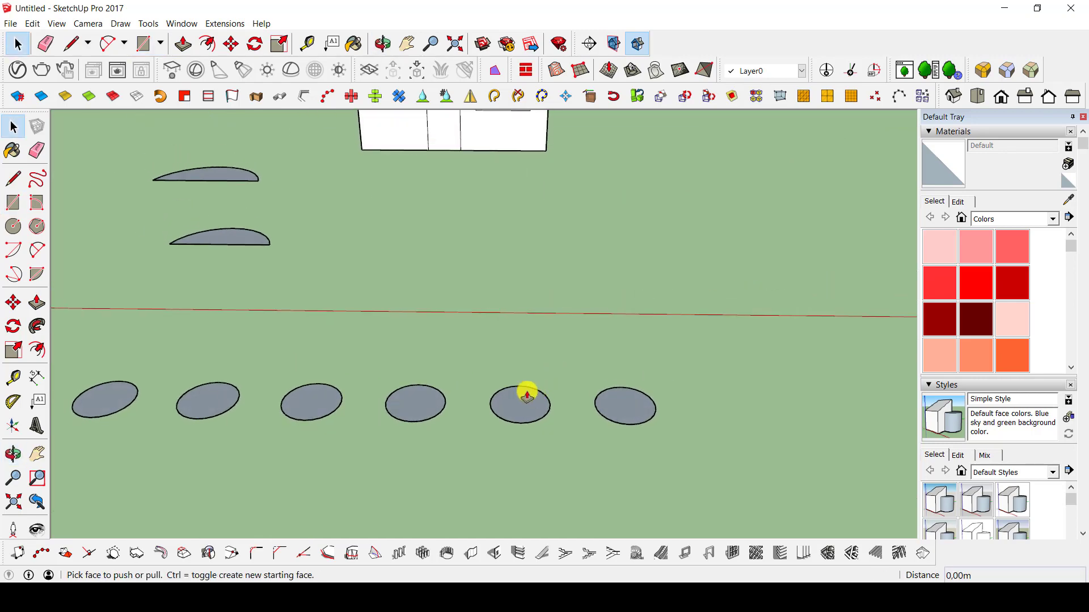
{"action": "left_click_drag", "start_coordinate": [520, 397], "coordinate": [518, 306]}
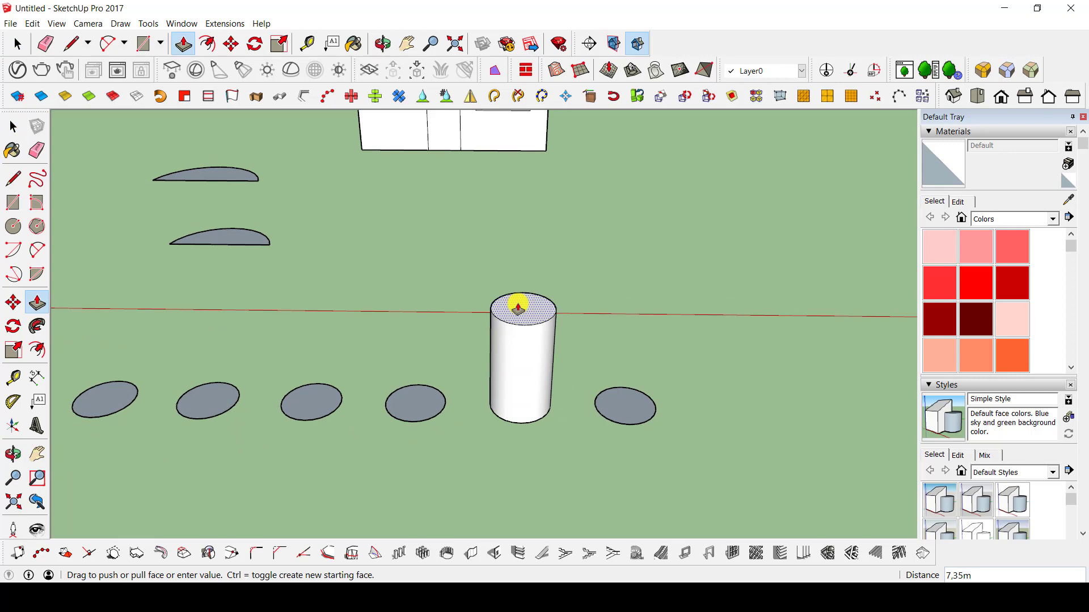
{"action": "key", "text": "Return"}
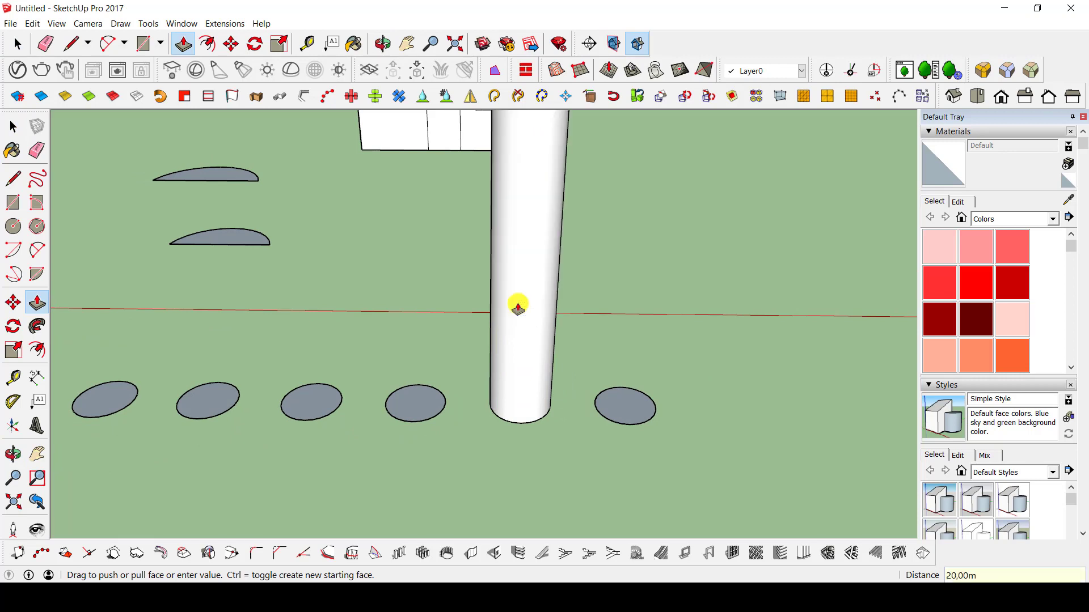
Extrude the last circle in the row, matching its height to the top of the neighbouring 20 m cylinder.
{"action": "scroll", "coordinate": [518, 309], "scroll_direction": "down", "scroll_amount": 3}
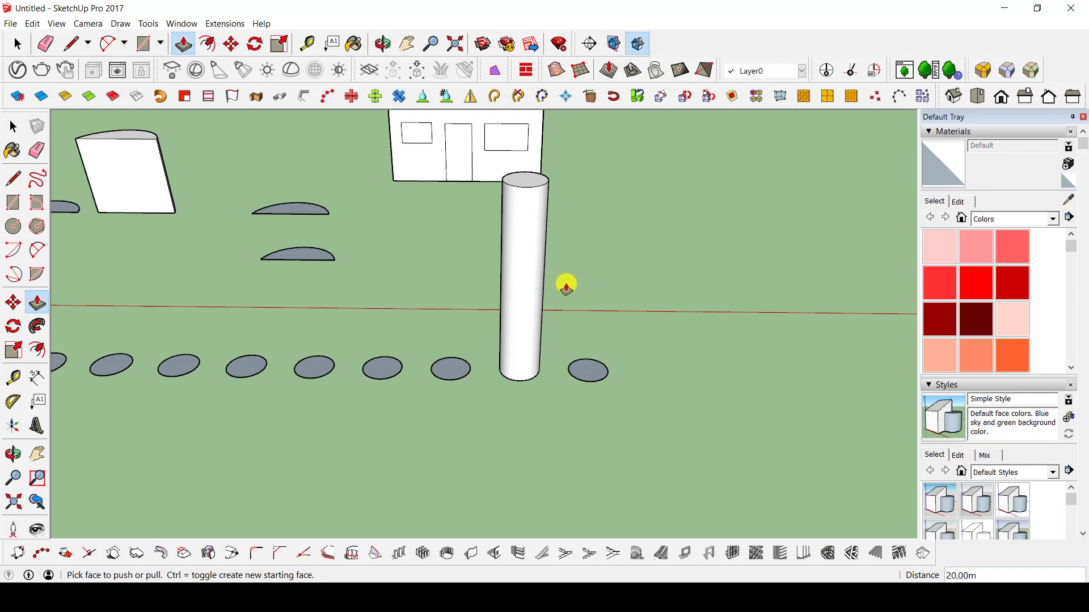
{"action": "left_click", "coordinate": [590, 361]}
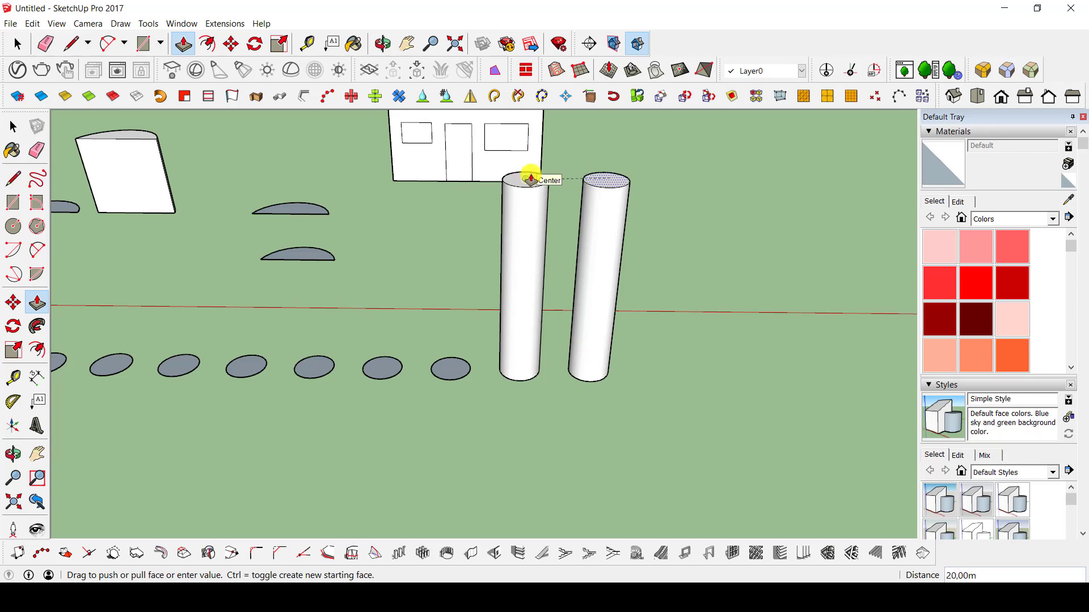
{"action": "left_click", "coordinate": [528, 183]}
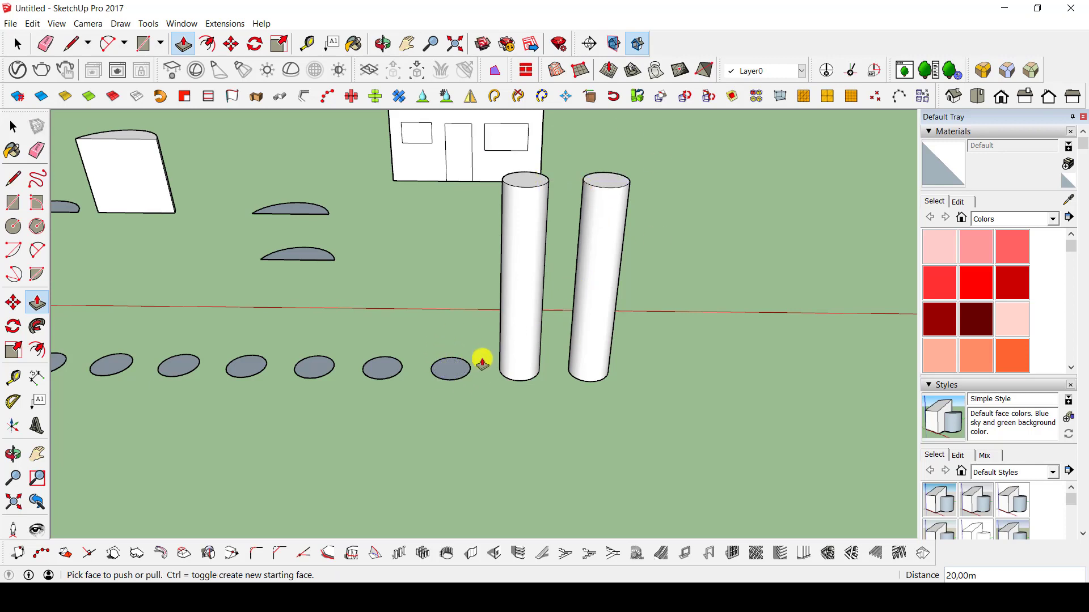
Repeat the 20 m extrusion on the third-to-last circle, next to the two tall cylinders.
{"action": "middle_click_drag", "start_coordinate": [482, 363], "coordinate": [534, 360]}
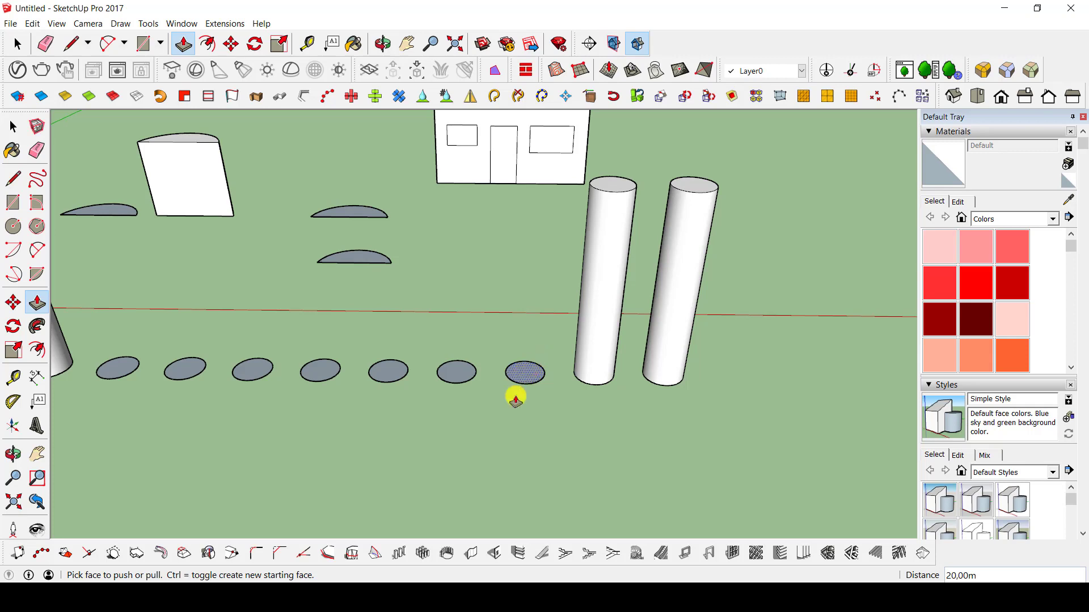
{"action": "key", "text": "space"}
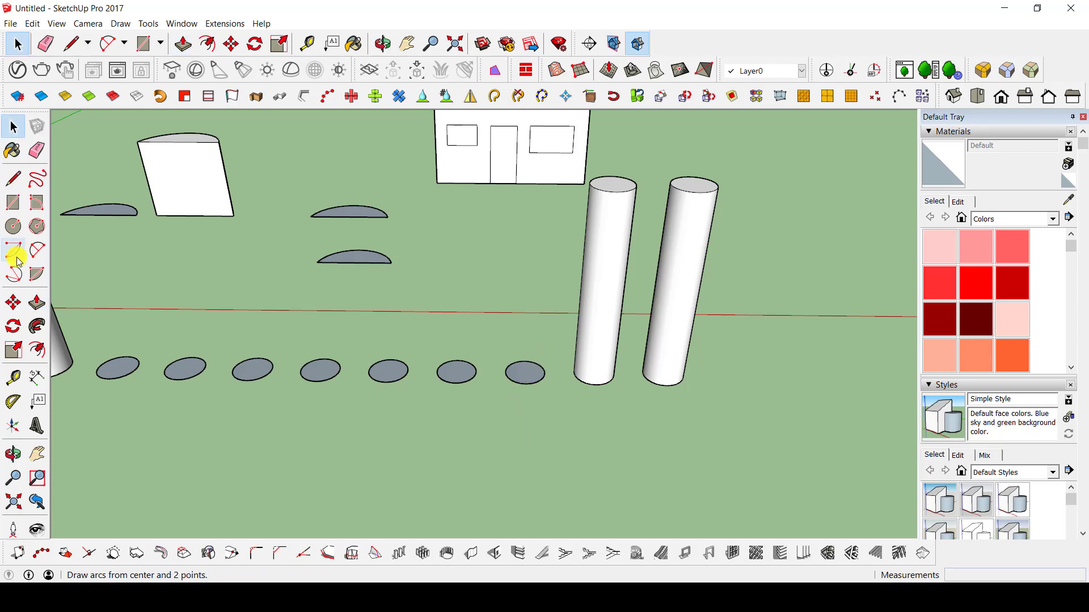
{"action": "left_click", "coordinate": [36, 304]}
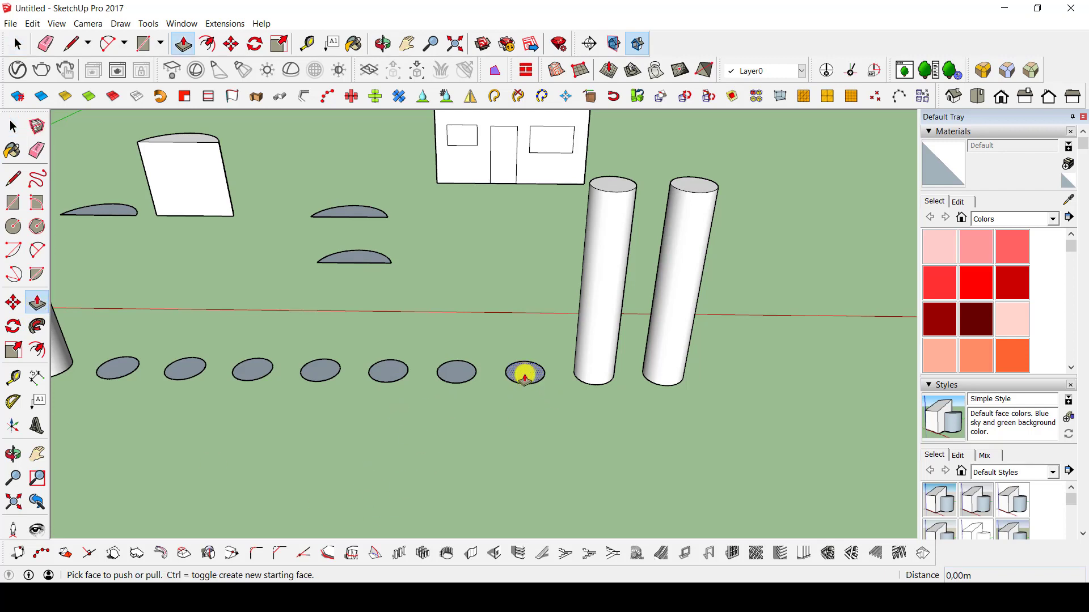
{"action": "double_click", "coordinate": [525, 376]}
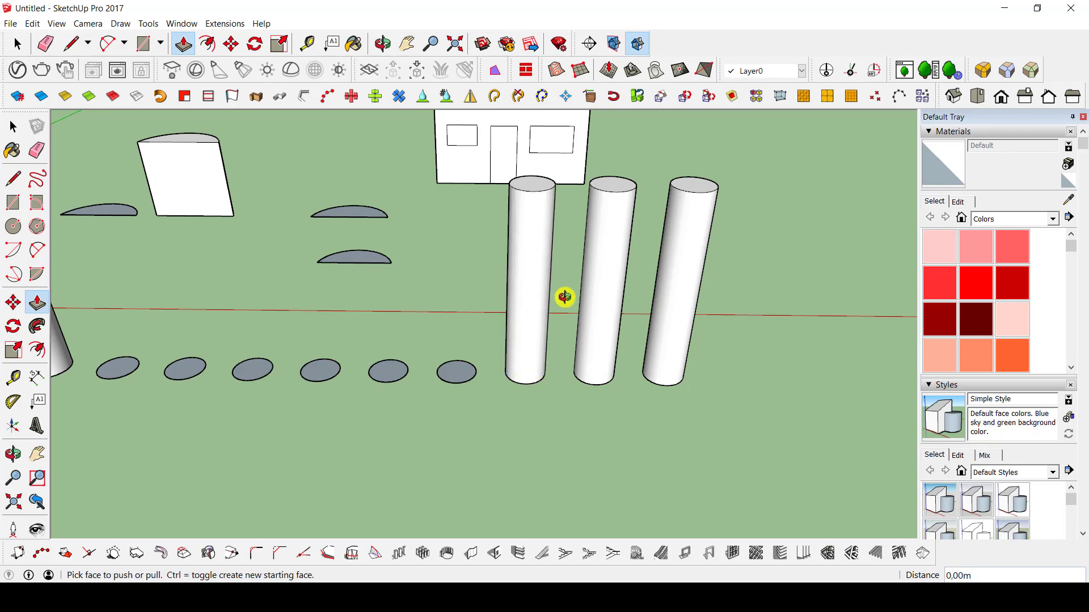
Erase the house's roof ridge to remove both slopes, and erase the rear gable as well.
{"action": "middle_click_drag", "start_coordinate": [564, 297], "coordinate": [513, 327]}
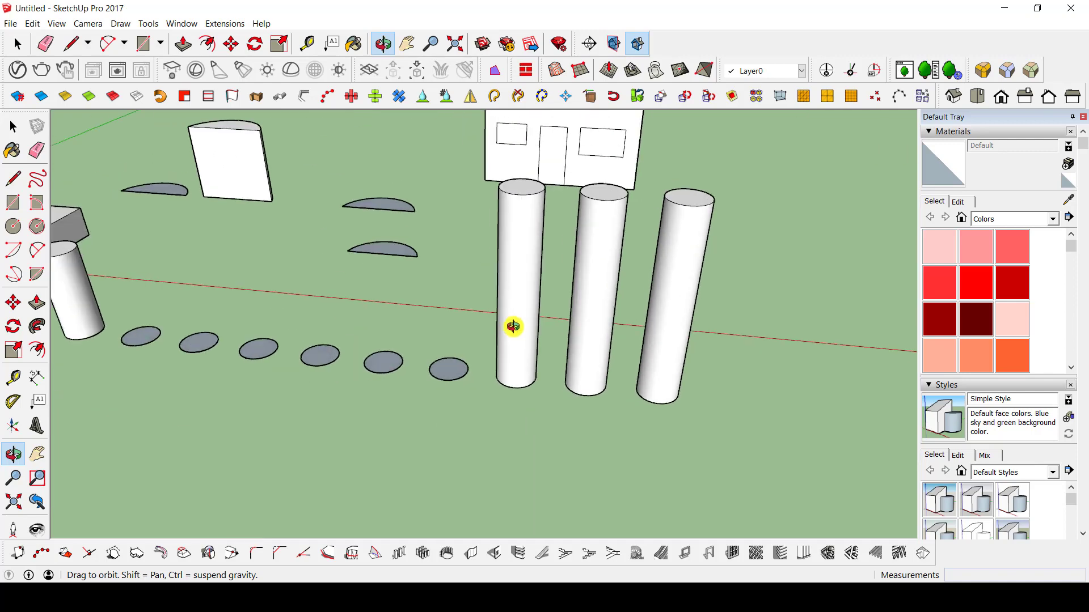
{"action": "scroll", "coordinate": [447, 224], "scroll_direction": "down", "scroll_amount": 6}
{"action": "middle_click_drag", "start_coordinate": [554, 219], "coordinate": [495, 353]}
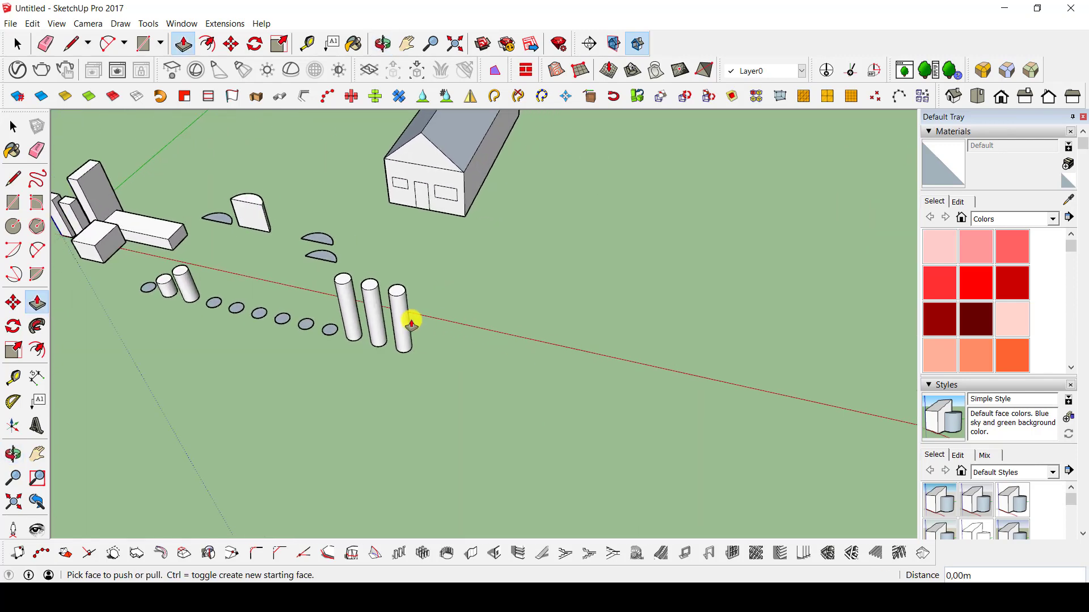
{"action": "middle_click_drag", "start_coordinate": [411, 322], "coordinate": [450, 170]}
{"action": "scroll", "coordinate": [369, 181], "scroll_direction": "up", "scroll_amount": 6}
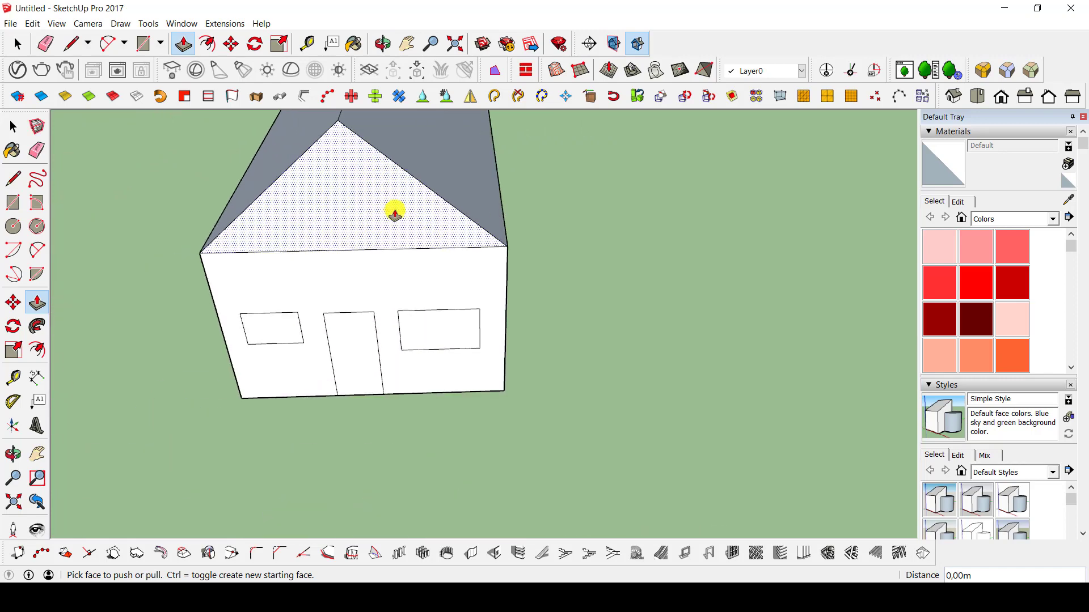
{"action": "middle_click_drag", "start_coordinate": [380, 190], "coordinate": [390, 232], "text": "shift"}
{"action": "type", "text": "4"}
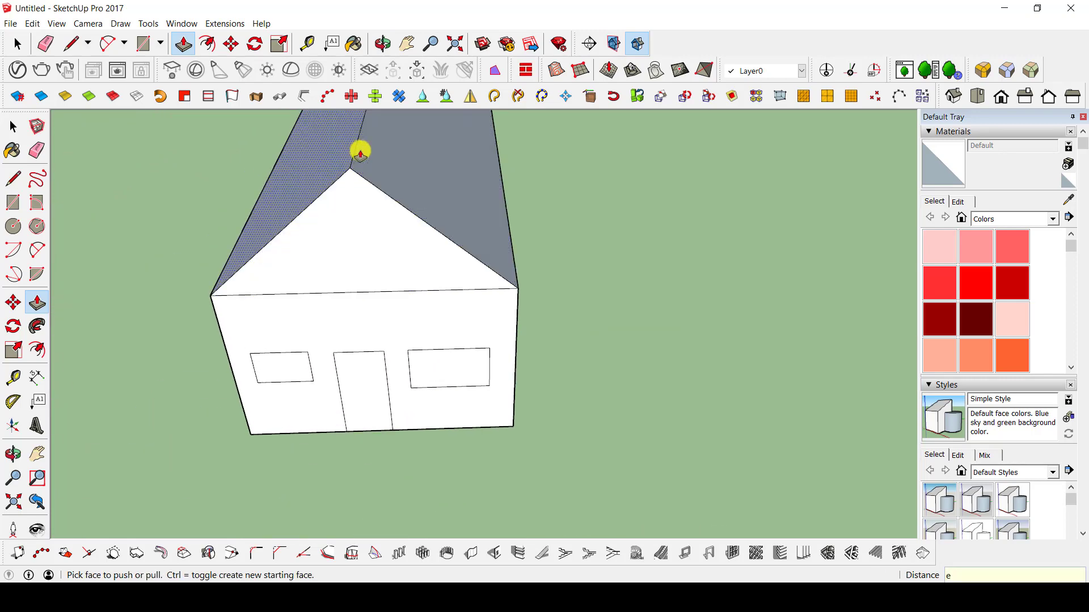
{"action": "type", "text": "e"}
{"action": "mouse_move", "coordinate": [357, 157]}
{"action": "middle_mouse_down"}
{"action": "mouse_move", "coordinate": [348, 153]}
{"action": "mouse_move", "coordinate": [445, 311]}
{"action": "mouse_move", "coordinate": [433, 518]}
{"action": "middle_mouse_up"}
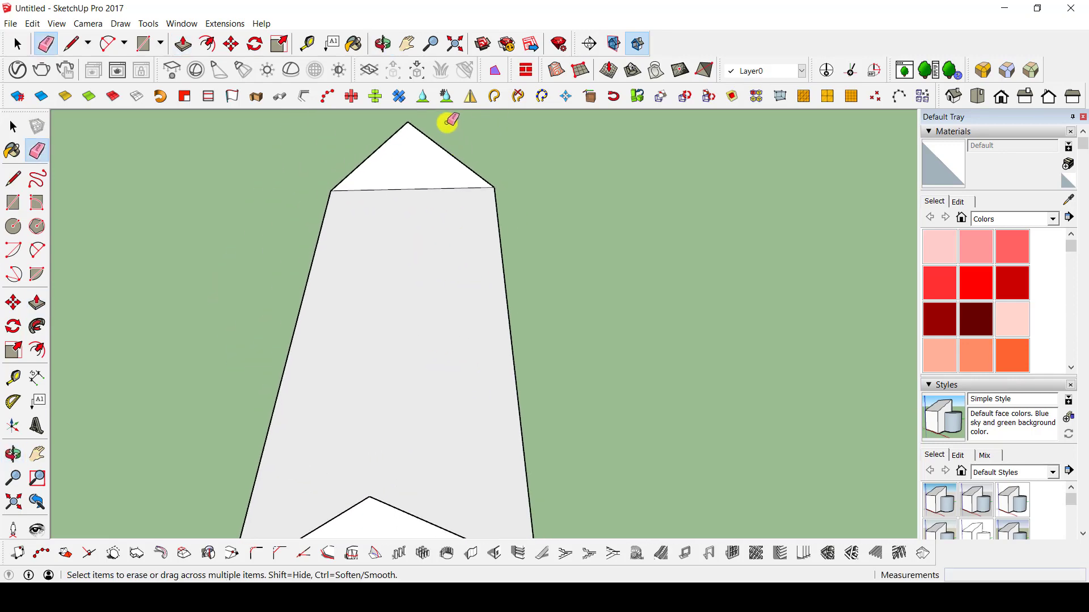
{"action": "left_click_drag", "start_coordinate": [445, 123], "coordinate": [403, 120]}
{"action": "scroll", "coordinate": [461, 245], "scroll_direction": "down", "scroll_amount": 5}
{"action": "mouse_move", "coordinate": [453, 249]}
{"action": "middle_mouse_down"}
{"action": "mouse_move", "coordinate": [86, 290]}
{"action": "mouse_move", "coordinate": [372, 289]}
{"action": "middle_mouse_up"}
{"action": "key", "text": "p"}
{"action": "scroll", "coordinate": [386, 284], "scroll_direction": "up", "scroll_amount": 3}
{"action": "left_click", "coordinate": [376, 278]}
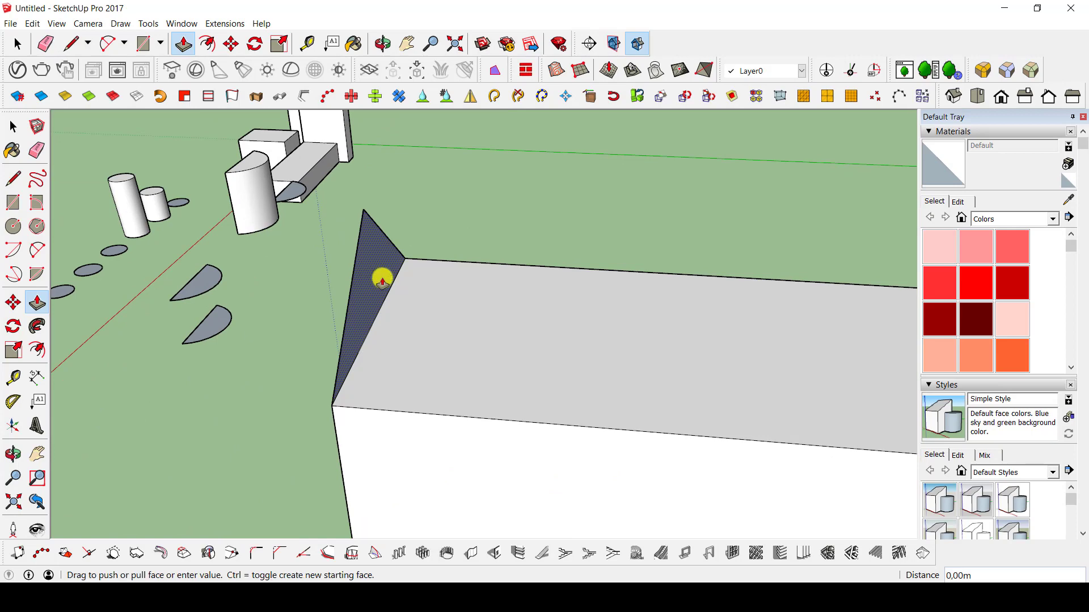
{"action": "middle_click_drag", "start_coordinate": [589, 297], "coordinate": [686, 275]}
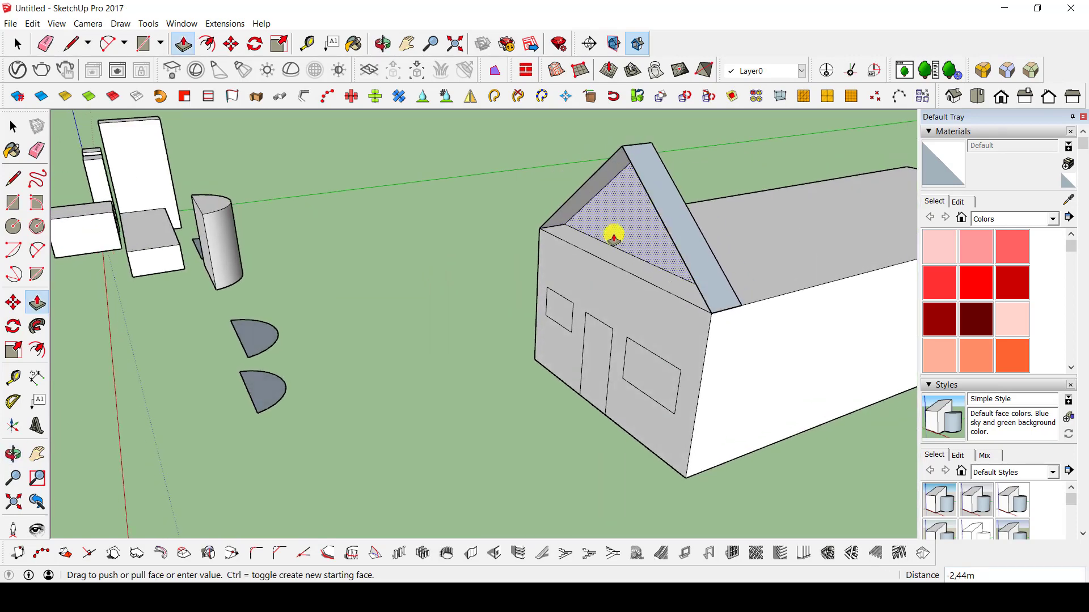
{"action": "middle_click_drag", "start_coordinate": [619, 253], "coordinate": [432, 257]}
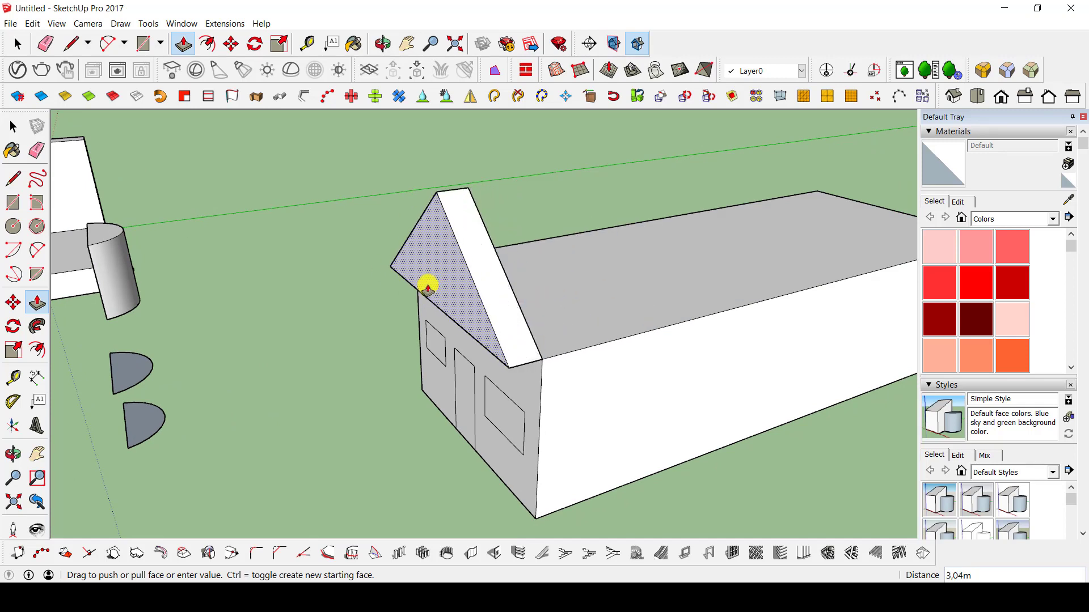
{"action": "key", "text": "Escape"}
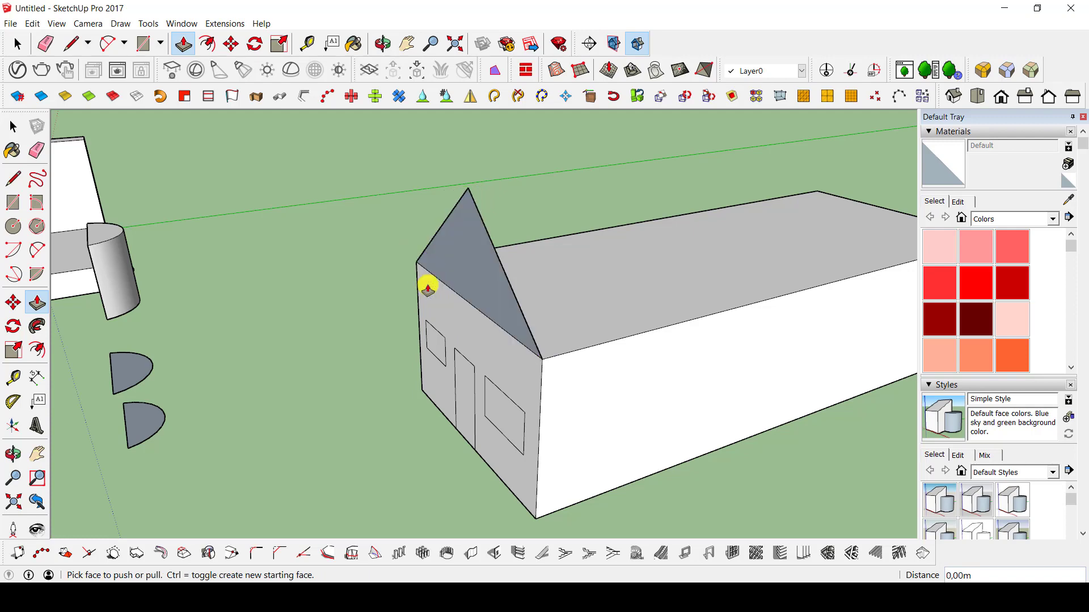
{"action": "left_click", "coordinate": [428, 288]}
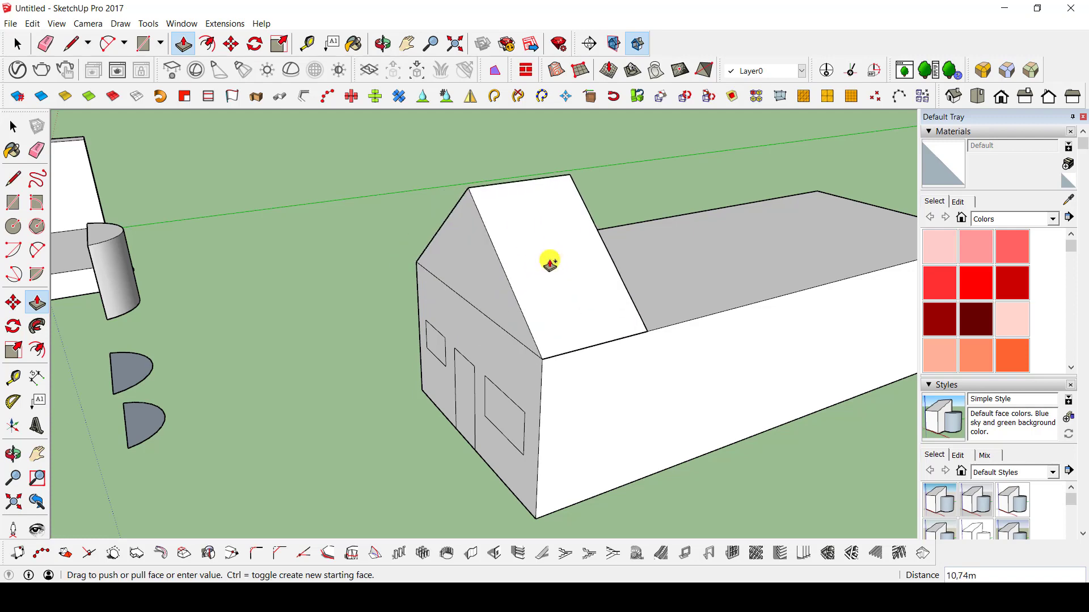
{"action": "key", "text": "Escape"}
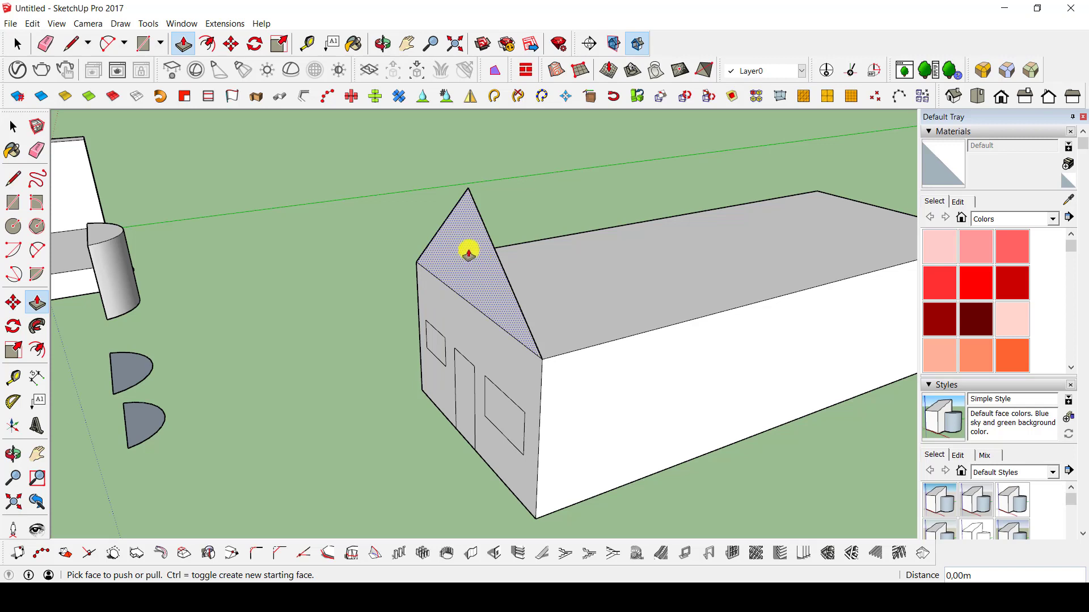
Extrude the front gable triangle about 65.19 m to the rear end of the house, creating a new starting face.
{"action": "left_click", "coordinate": [468, 245]}
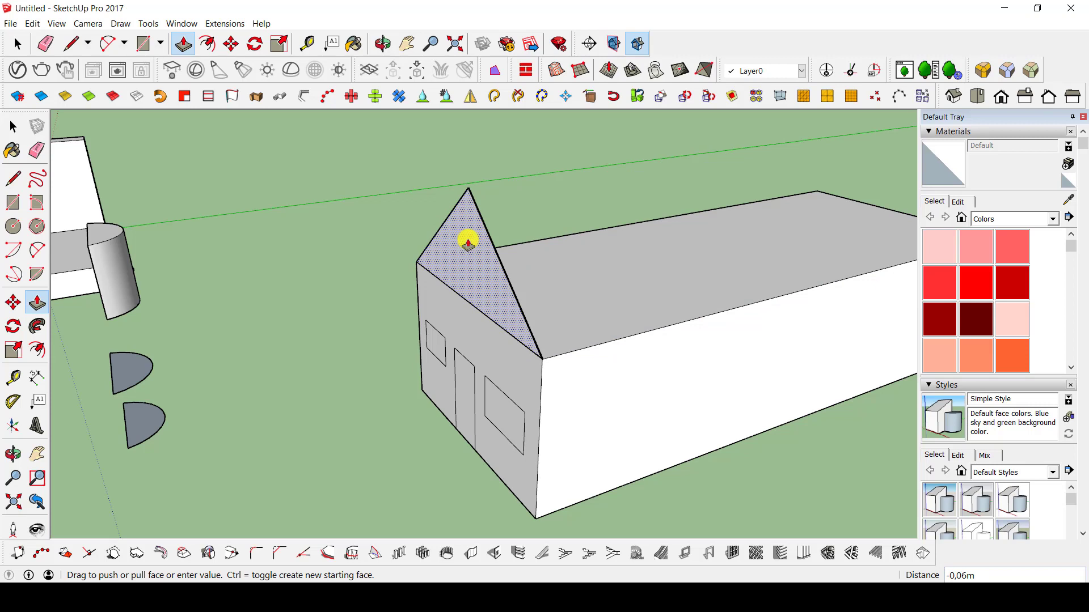
{"action": "key", "text": "ctrl"}
{"action": "left_click", "coordinate": [469, 240]}
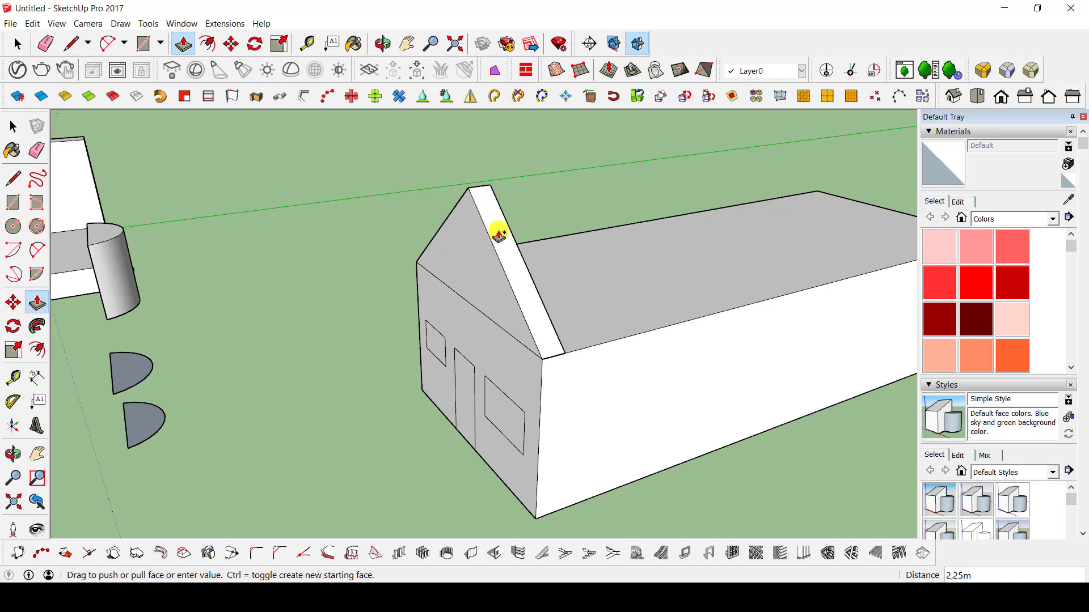
{"action": "middle_click_drag", "start_coordinate": [826, 260], "coordinate": [377, 428]}
{"action": "left_click", "coordinate": [501, 378]}
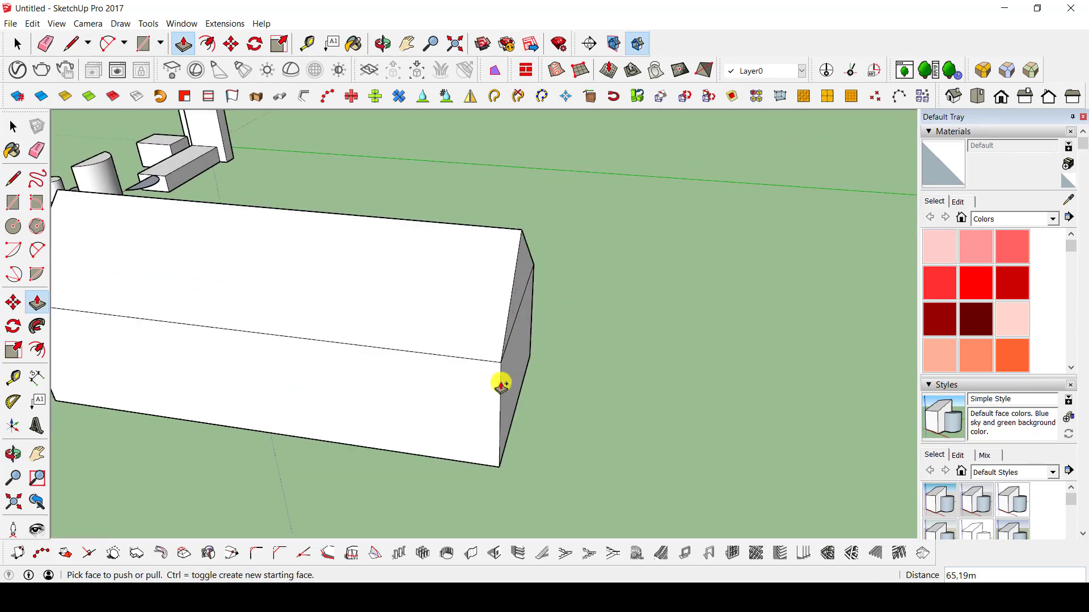
Pull the front gable forward about 28.71 m and extrude the overhang's underside about 16.25 m down to the base of the house.
{"action": "middle_click_drag", "start_coordinate": [568, 369], "coordinate": [607, 243]}
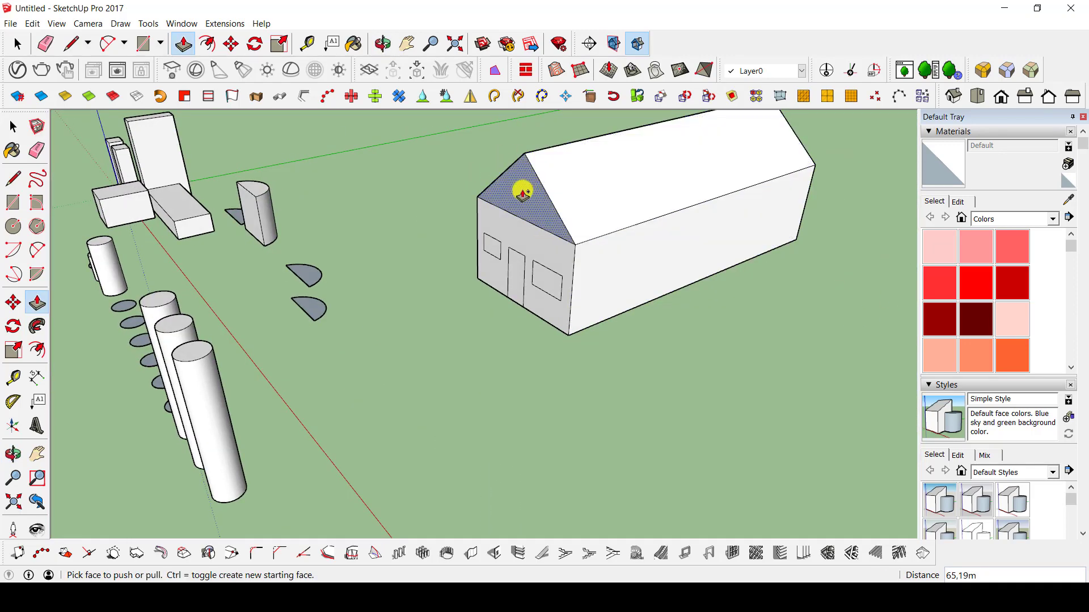
{"action": "left_click_drag", "start_coordinate": [521, 198], "coordinate": [380, 292]}
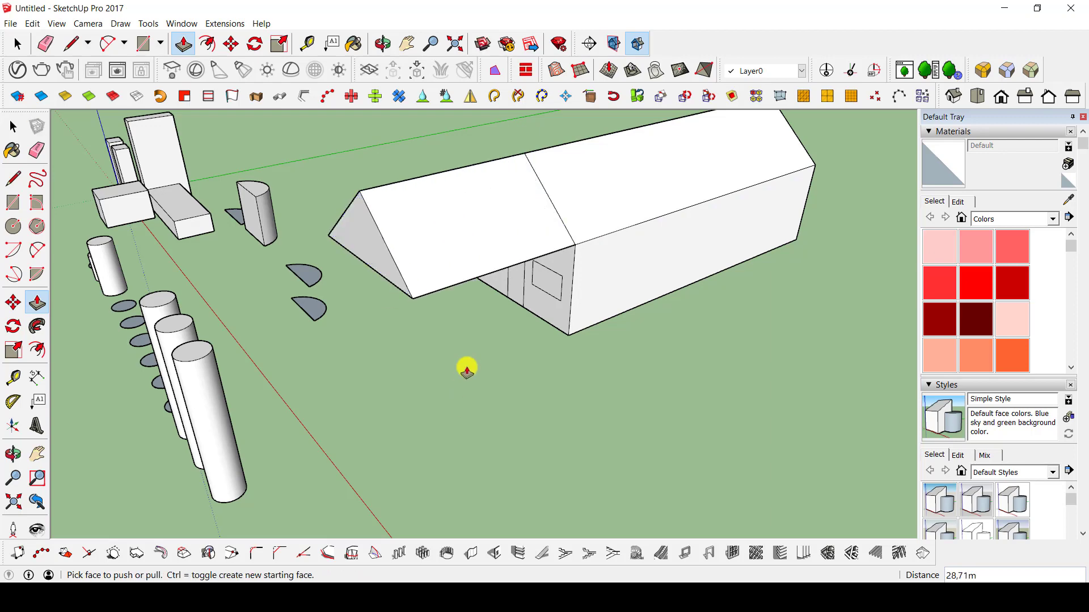
{"action": "middle_click_drag", "start_coordinate": [464, 367], "coordinate": [449, 224]}
{"action": "mouse_move", "coordinate": [450, 223]}
{"action": "left_mouse_down"}
{"action": "mouse_move", "coordinate": [448, 301]}
{"action": "mouse_move", "coordinate": [440, 236]}
{"action": "left_mouse_up"}
{"action": "middle_click_drag", "start_coordinate": [440, 236], "coordinate": [423, 261]}
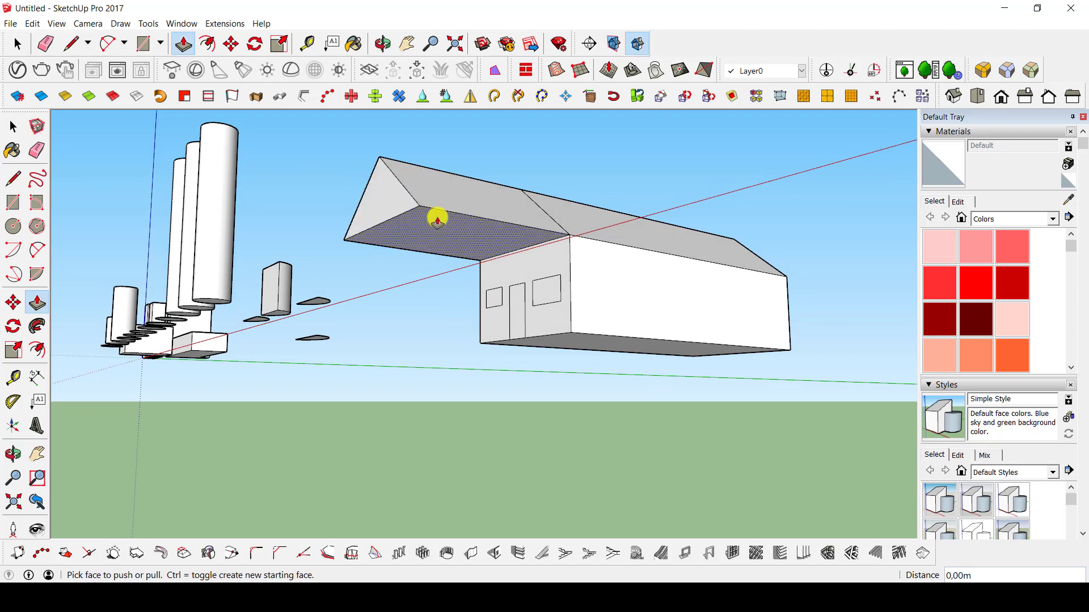
{"action": "left_click_drag", "start_coordinate": [435, 226], "coordinate": [619, 342]}
{"action": "middle_click_drag", "start_coordinate": [469, 250], "coordinate": [547, 308]}
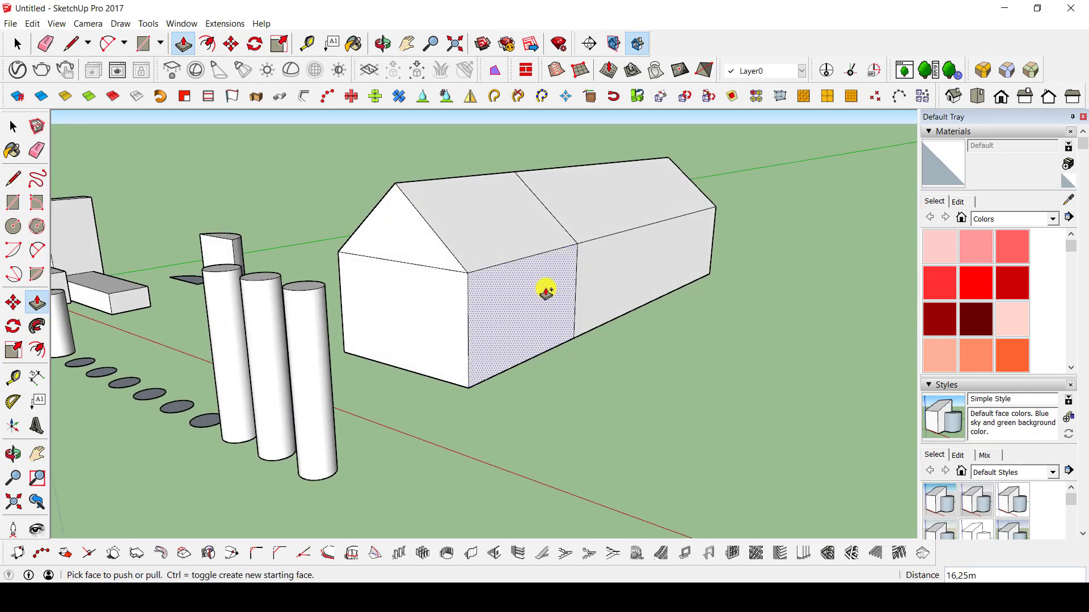
Pull the front extension's side wall out about 28.59 m and raise the top of that new block about 18.17 m.
{"action": "left_click_drag", "start_coordinate": [545, 291], "coordinate": [727, 335]}
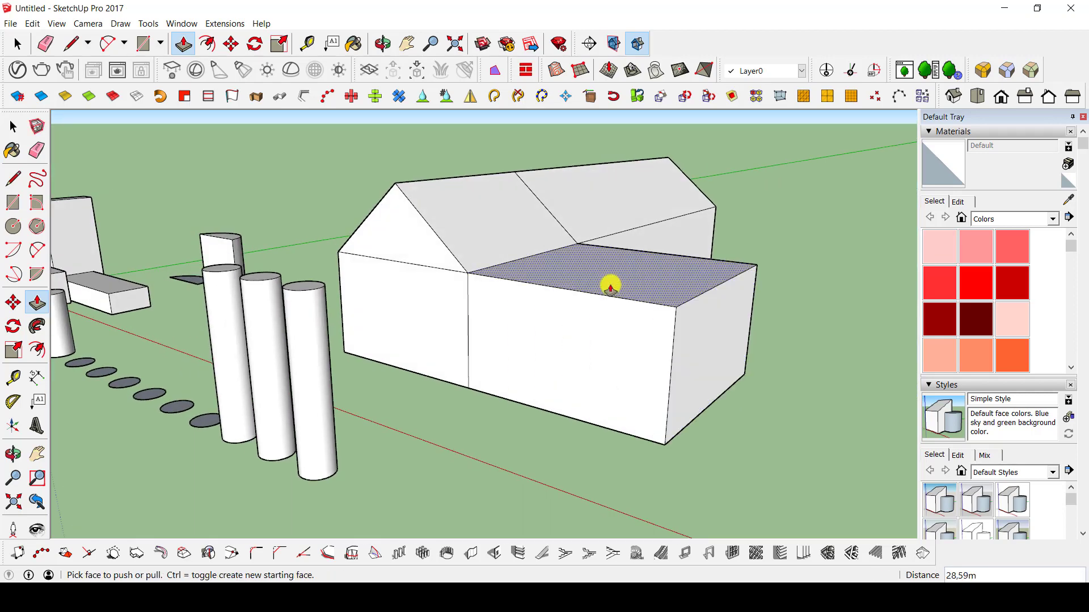
{"action": "left_click_drag", "start_coordinate": [610, 287], "coordinate": [565, 129]}
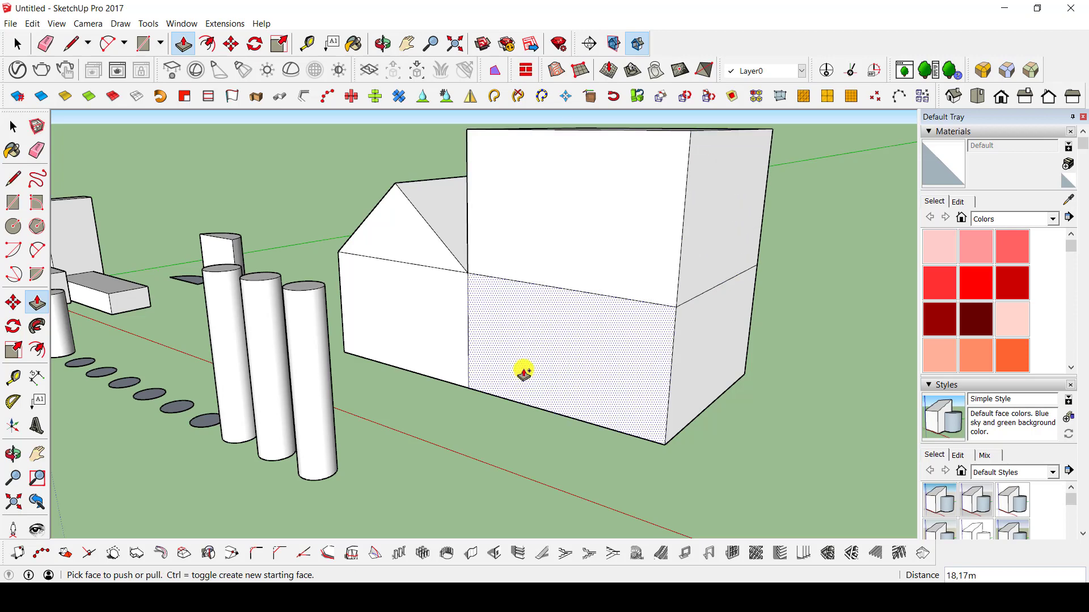
Pull the lower front face of the side block forward about 14.76 m.
{"action": "left_click_drag", "start_coordinate": [523, 372], "coordinate": [437, 431]}
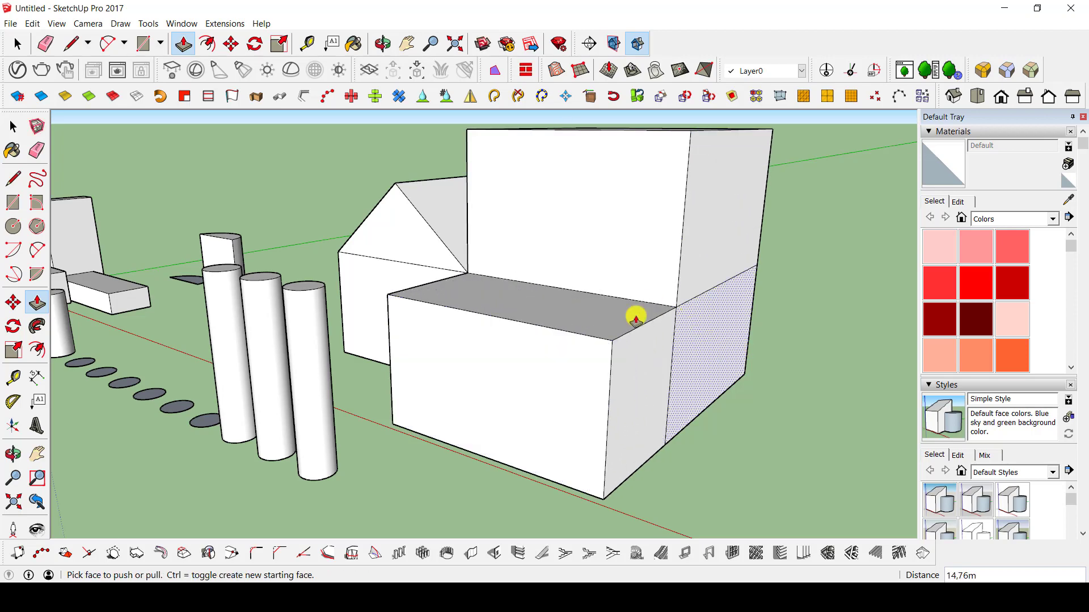
Examine the extended house and all the practice shapes from several angles and distances.
{"action": "middle_click_drag", "start_coordinate": [635, 318], "coordinate": [402, 327]}
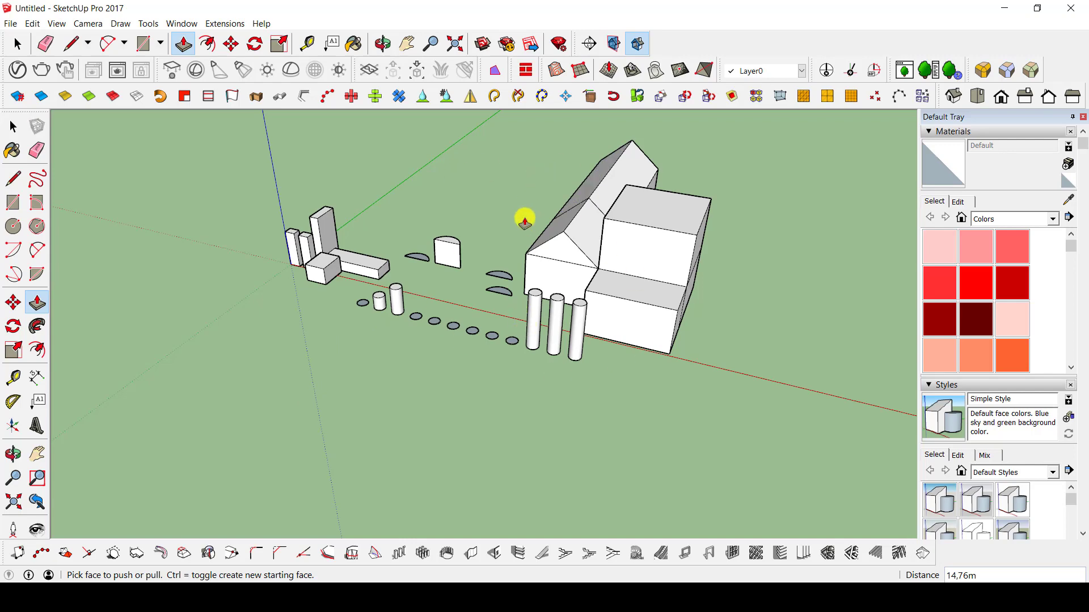
{"action": "middle_click_drag", "start_coordinate": [348, 271], "coordinate": [566, 250]}
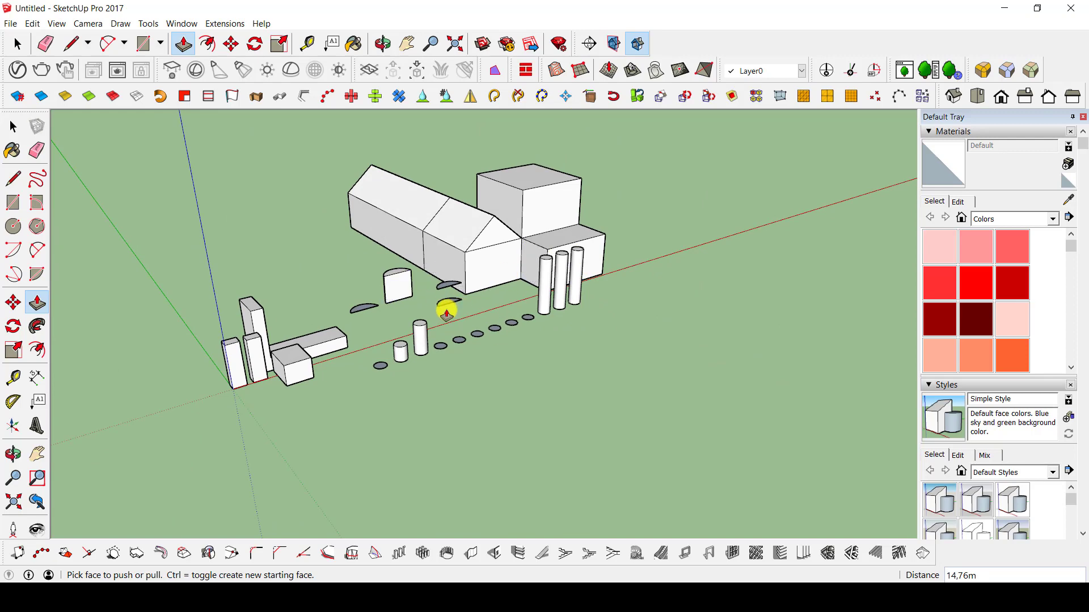
{"action": "key", "text": "space"}
{"action": "scroll", "coordinate": [456, 284], "scroll_direction": "down", "scroll_amount": 3}
{"action": "middle_click_drag", "start_coordinate": [454, 280], "coordinate": [345, 305]}
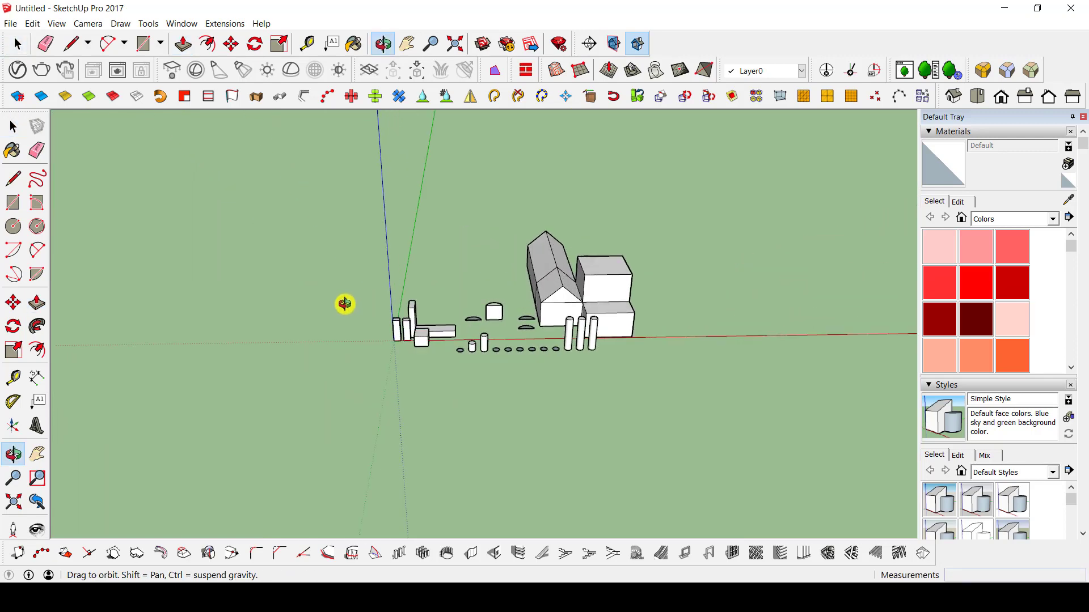
{"action": "scroll", "coordinate": [615, 262], "scroll_direction": "down", "scroll_amount": 3}
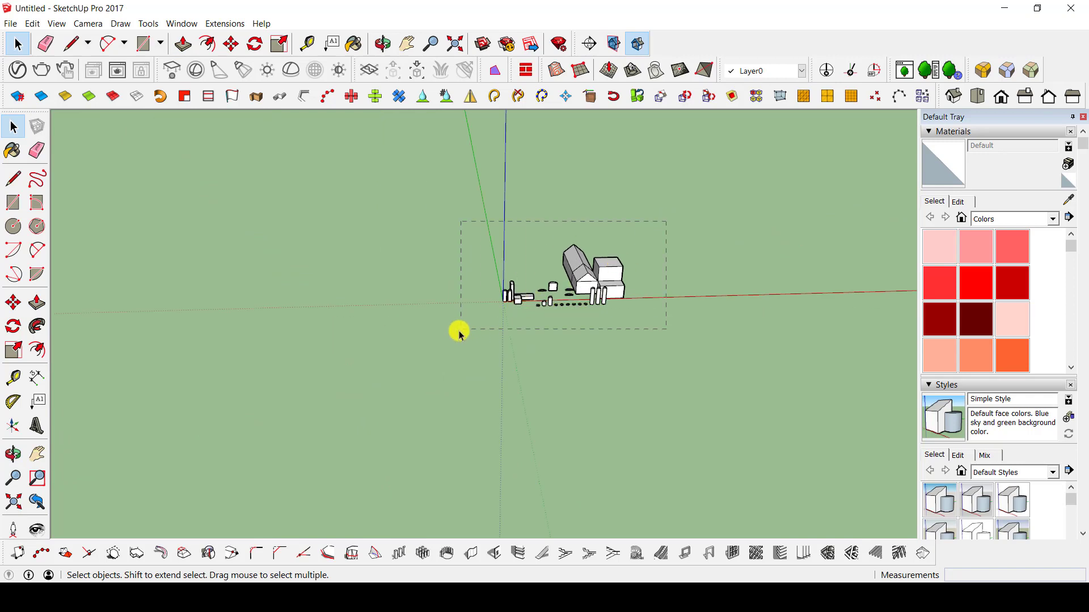
Delete the house and all the practice shapes from the model.
{"action": "left_click_drag", "start_coordinate": [460, 333], "coordinate": [459, 334]}
{"action": "key", "text": "Delete"}
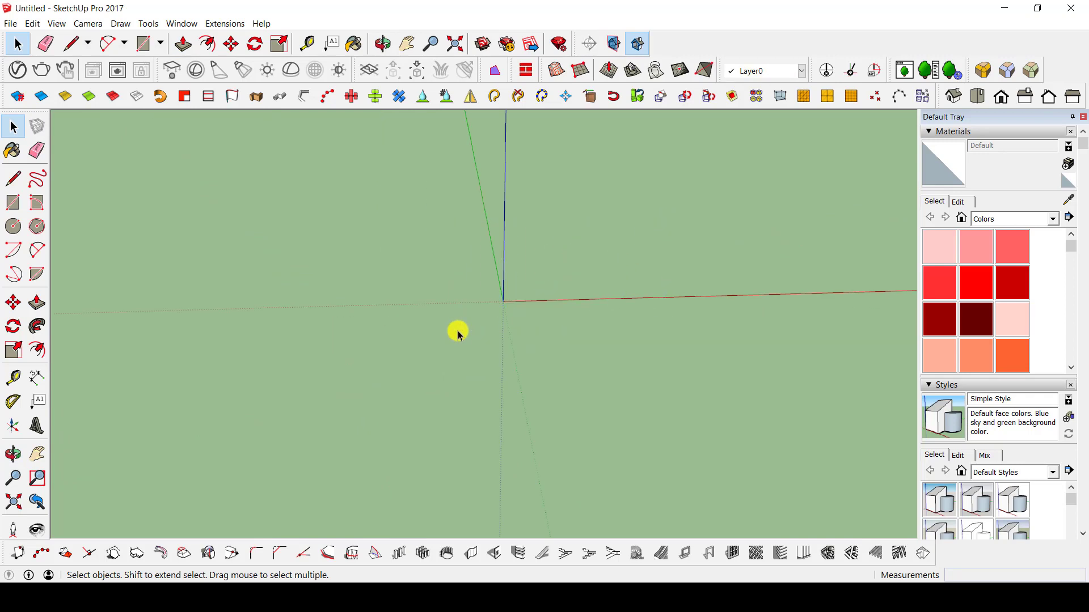
{"action": "middle_click_drag", "start_coordinate": [579, 276], "coordinate": [701, 281]}
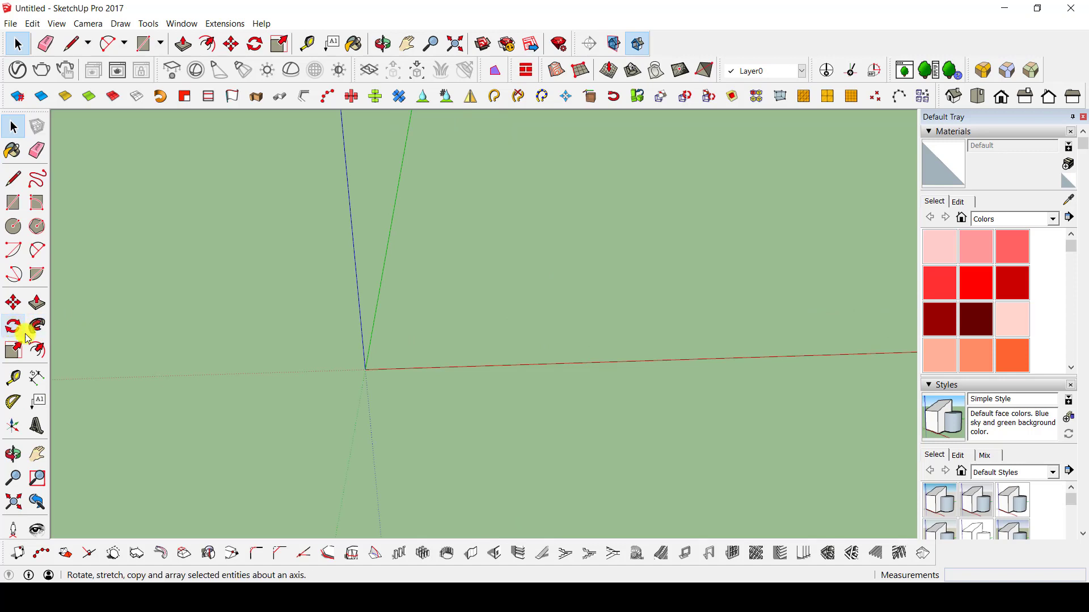
Draw a flat rectangle on the ground behind the red axis, close to the origin.
{"action": "key", "text": "r"}
{"action": "left_click", "coordinate": [425, 297]}
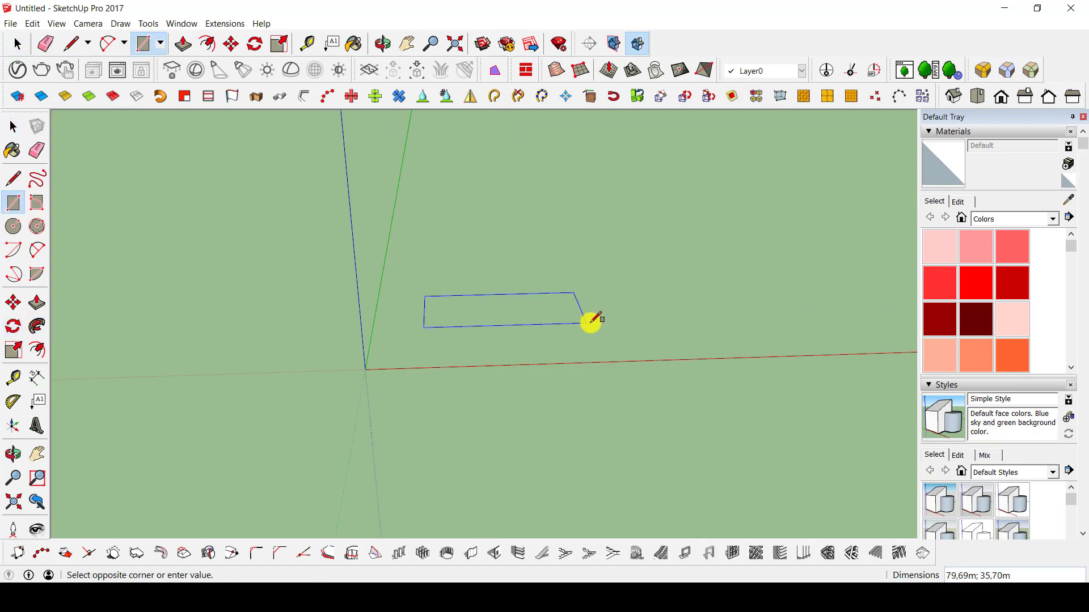
{"action": "left_click", "coordinate": [566, 330]}
{"action": "key", "text": "space"}
{"action": "scroll", "coordinate": [511, 318], "scroll_direction": "up", "scroll_amount": 3}
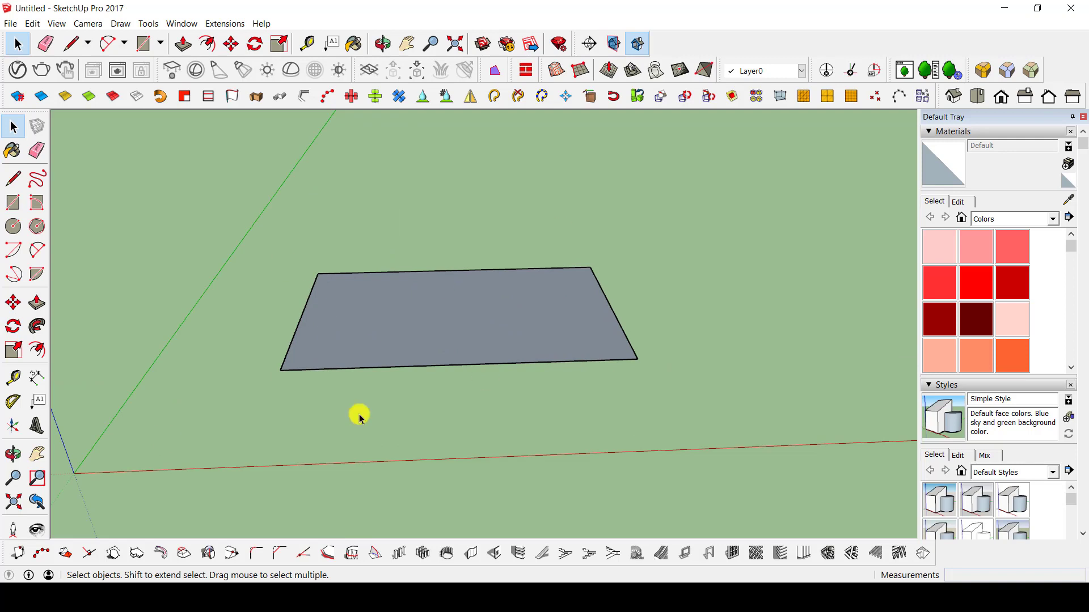
{"action": "scroll", "coordinate": [483, 396], "scroll_direction": "down", "scroll_amount": 3}
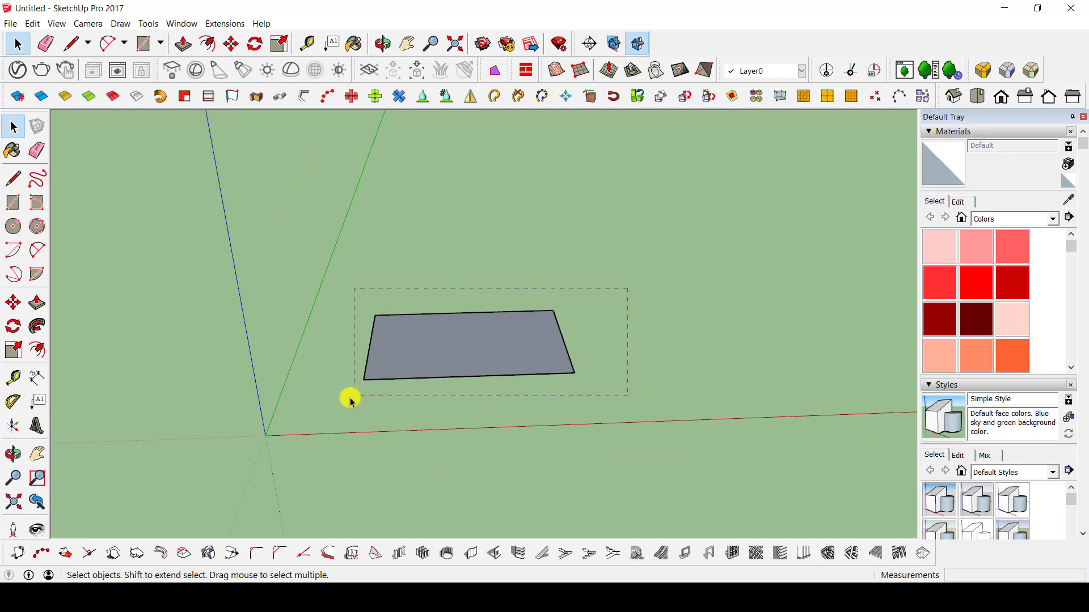
Try to rotate the whole rectangle on the ground plane about a point near its centre.
{"action": "left_click_drag", "start_coordinate": [341, 401], "coordinate": [342, 400]}
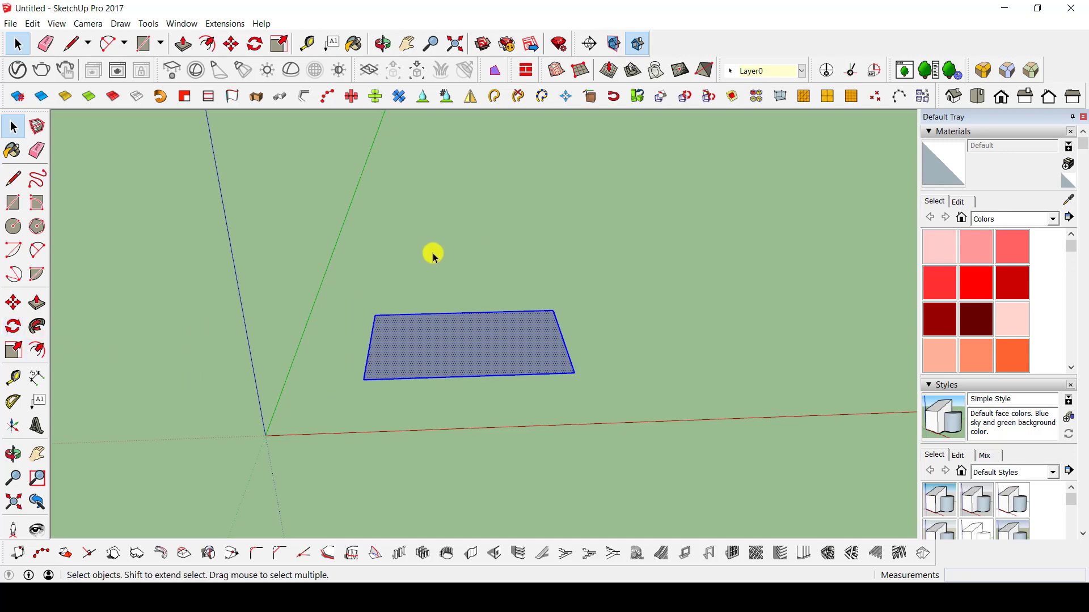
{"action": "key", "text": "q"}
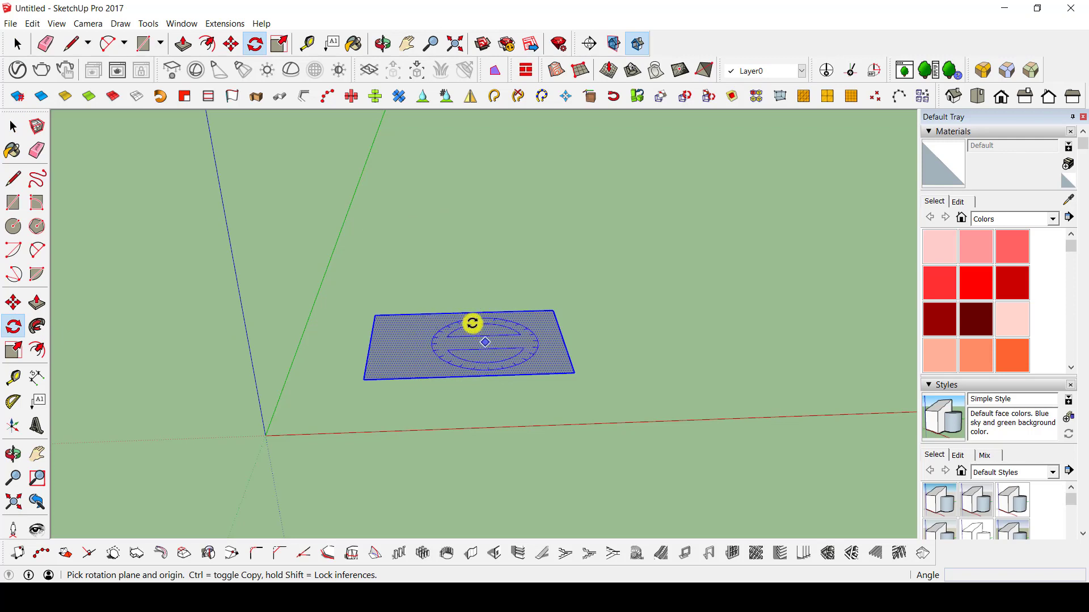
{"action": "left_click", "coordinate": [463, 339]}
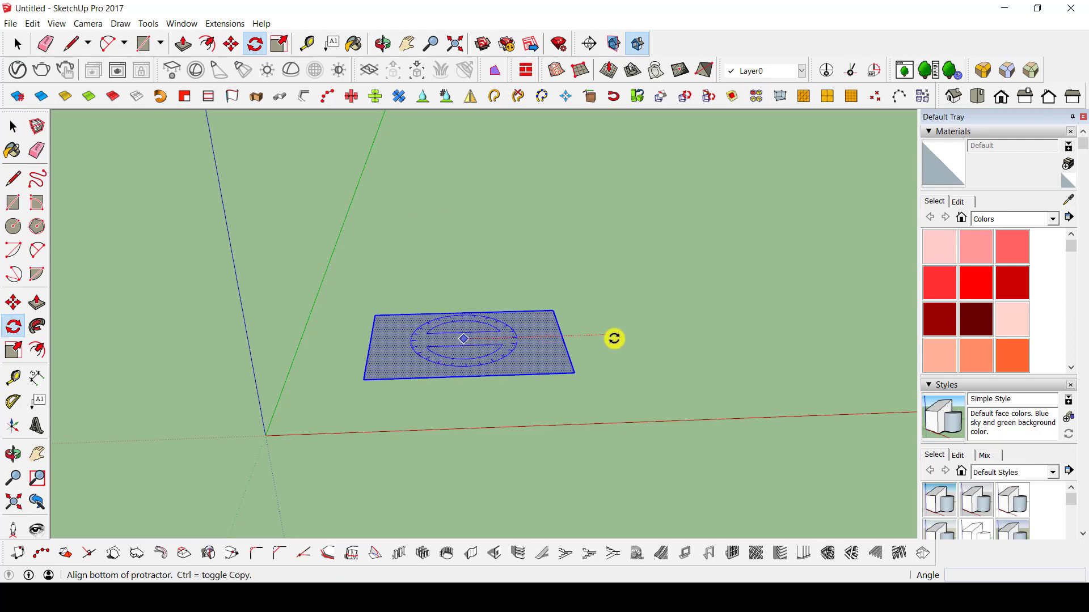
{"action": "left_click", "coordinate": [615, 338]}
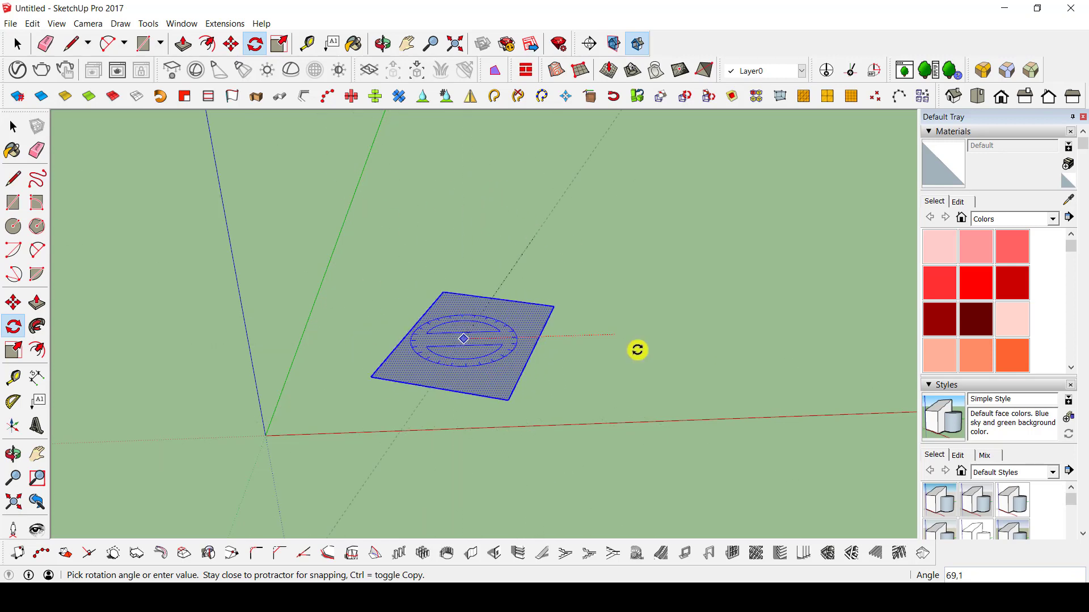
{"action": "left_click", "coordinate": [590, 347]}
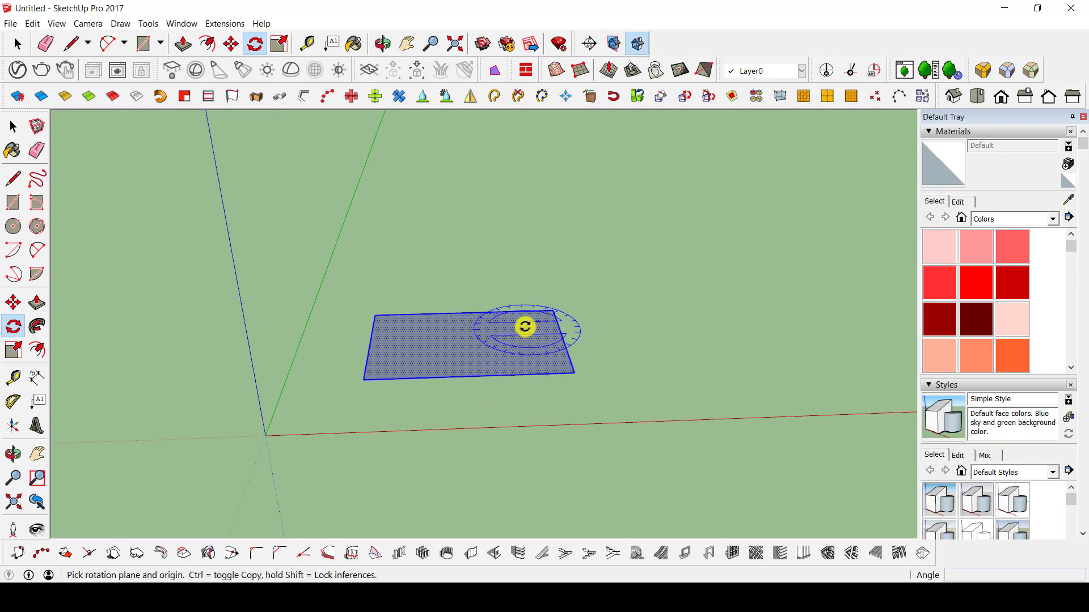
{"action": "key", "text": "space"}
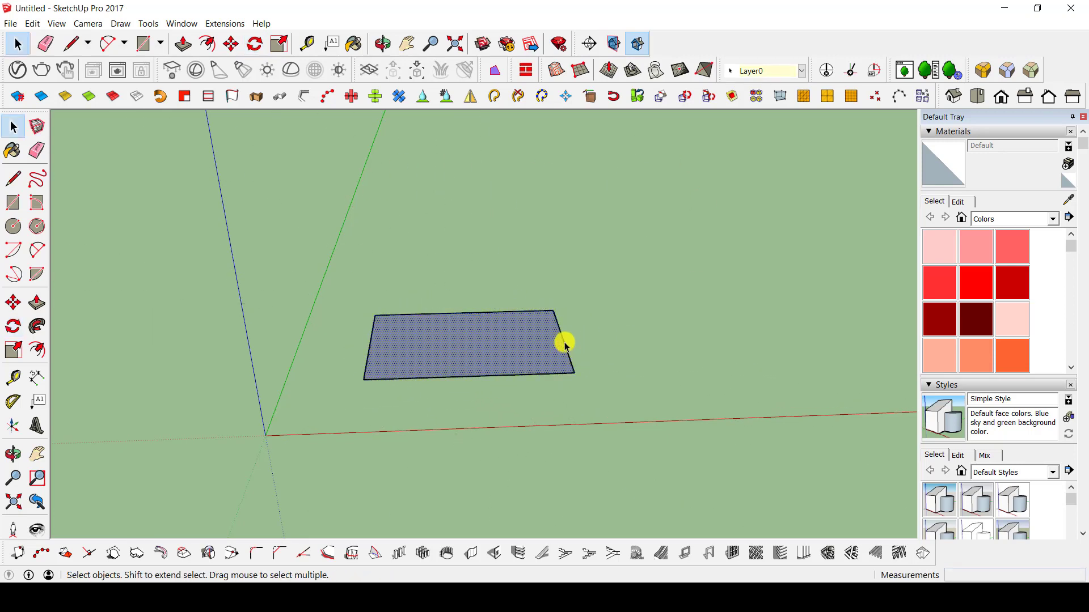
Rotate only the rectangle's short edge farthest from the origin by 90° about its rear corner, stretching the face into a triangle.
{"action": "left_click", "coordinate": [565, 345]}
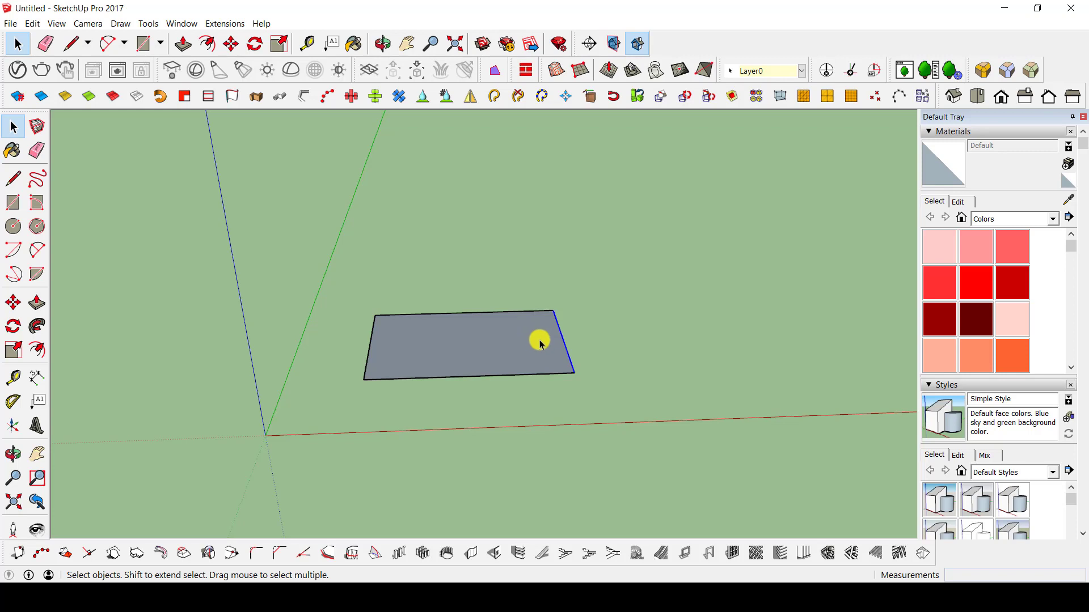
{"action": "key", "text": "q"}
{"action": "left_click", "coordinate": [552, 310]}
{"action": "left_click", "coordinate": [611, 309]}
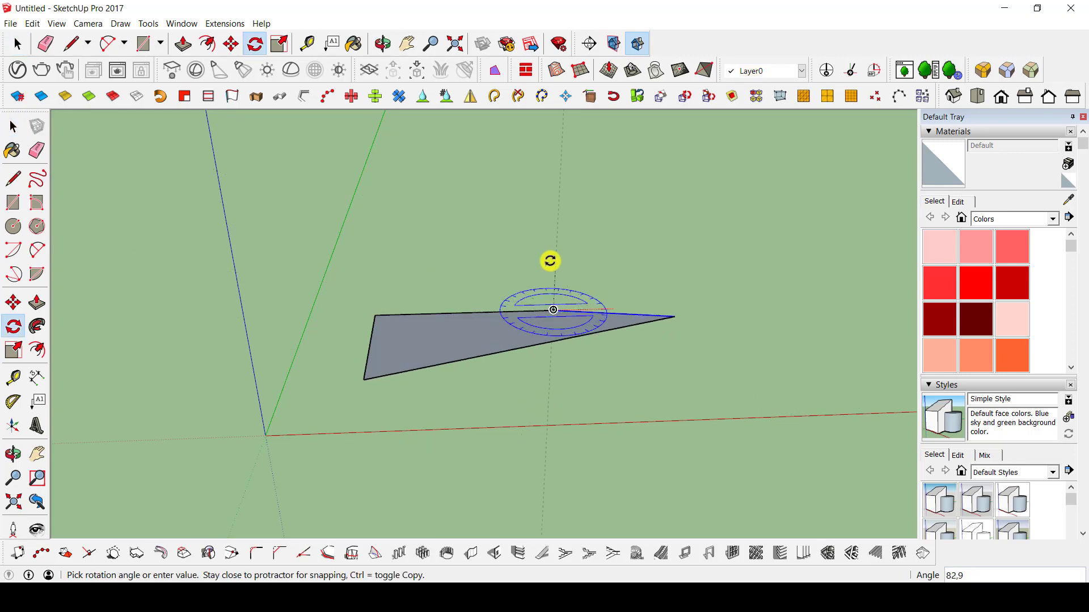
{"action": "middle_click_drag", "start_coordinate": [583, 328], "coordinate": [603, 381]}
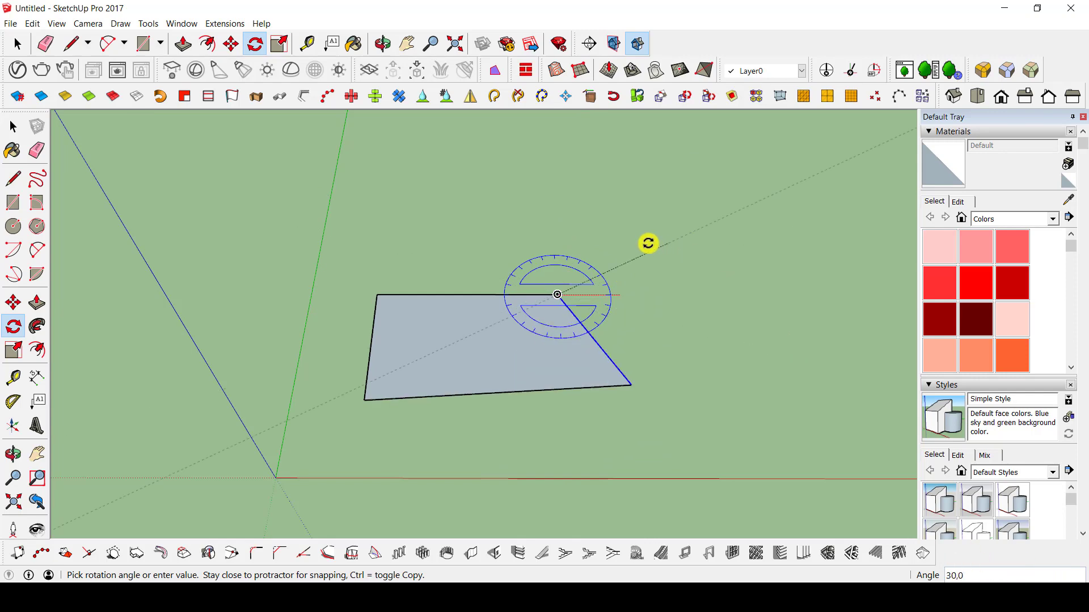
{"action": "key", "text": "Escape"}
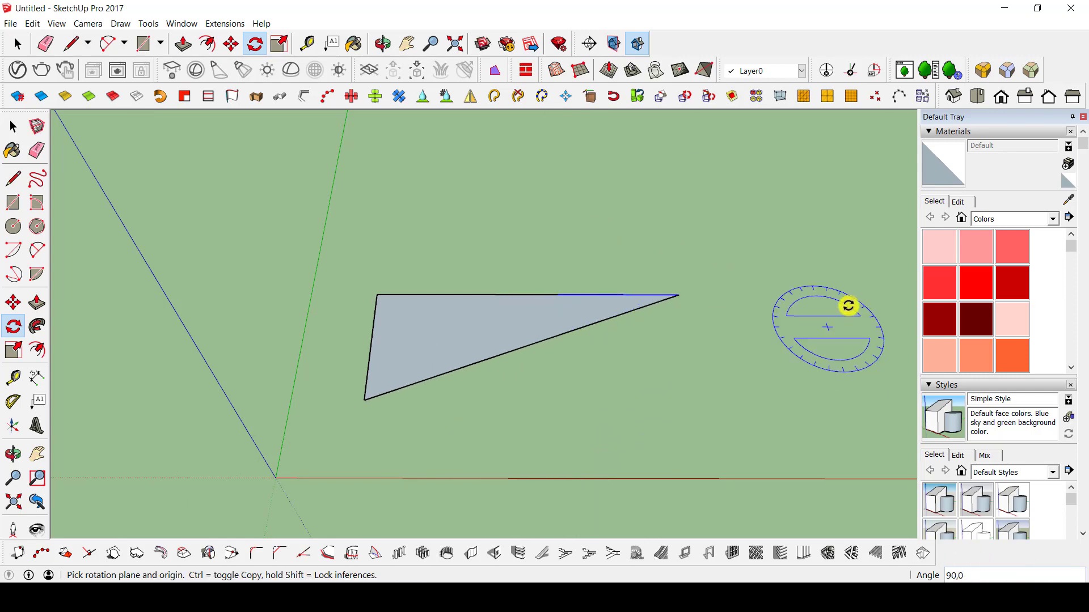
{"action": "middle_click_drag", "start_coordinate": [546, 364], "coordinate": [452, 541]}
{"action": "scroll", "coordinate": [474, 350], "scroll_direction": "down", "scroll_amount": 4}
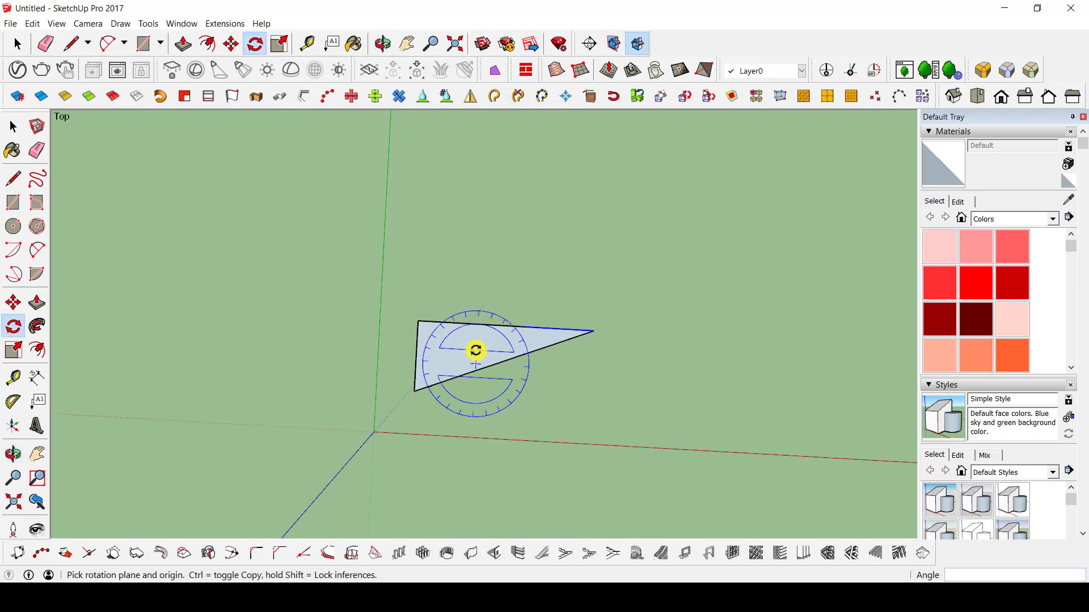
{"action": "middle_click_drag", "start_coordinate": [503, 360], "coordinate": [485, 317]}
{"action": "key", "text": "space"}
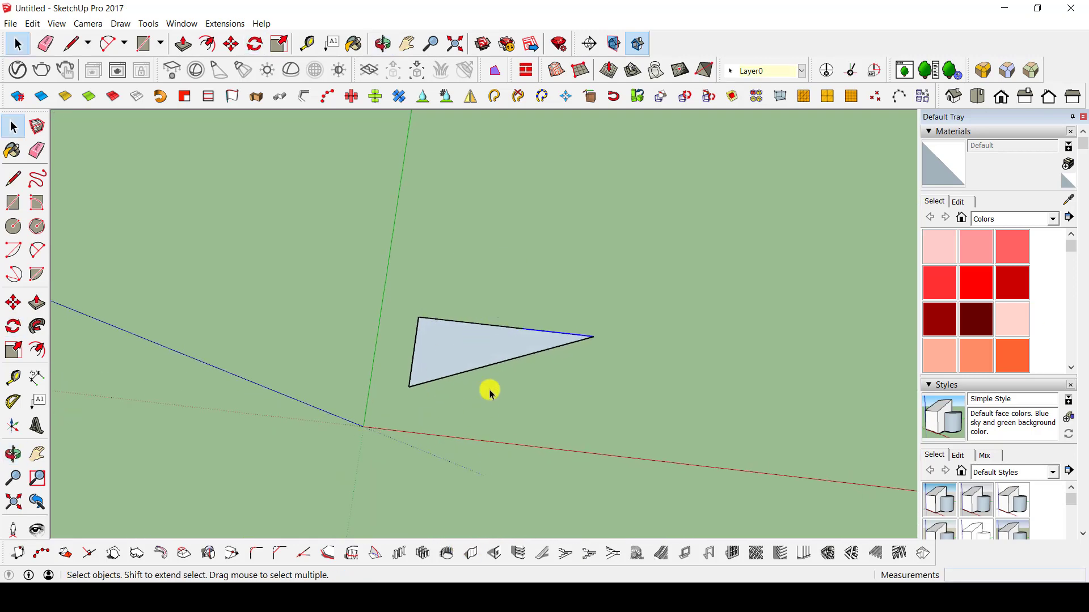
Try to rotate the triangle's short edge about its front corner on the ground plane.
{"action": "middle_click_drag", "start_coordinate": [509, 381], "coordinate": [418, 316]}
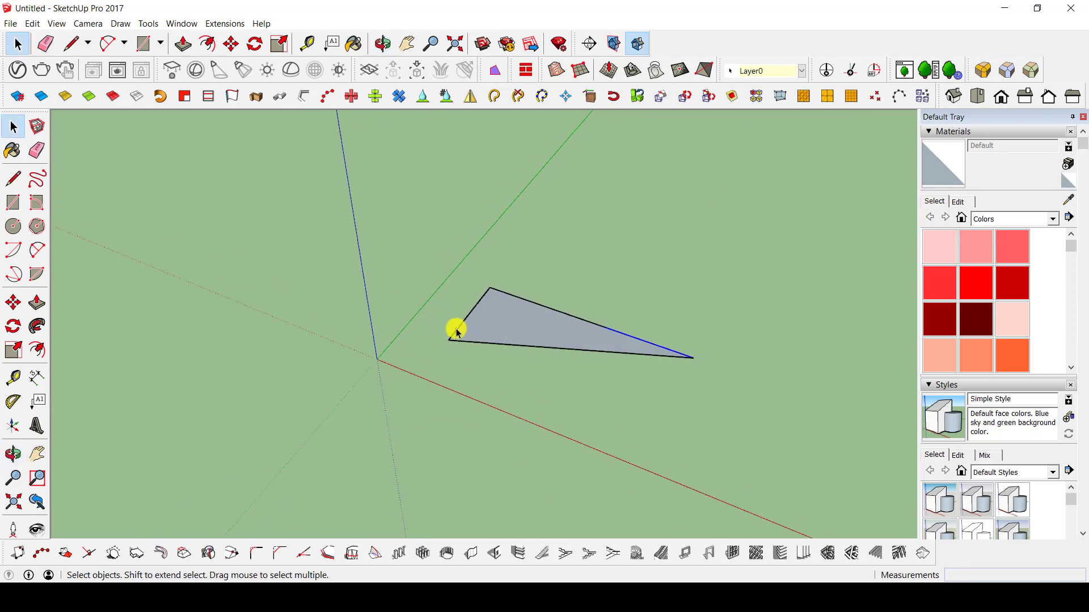
{"action": "scroll", "coordinate": [481, 300], "scroll_direction": "up", "scroll_amount": 3}
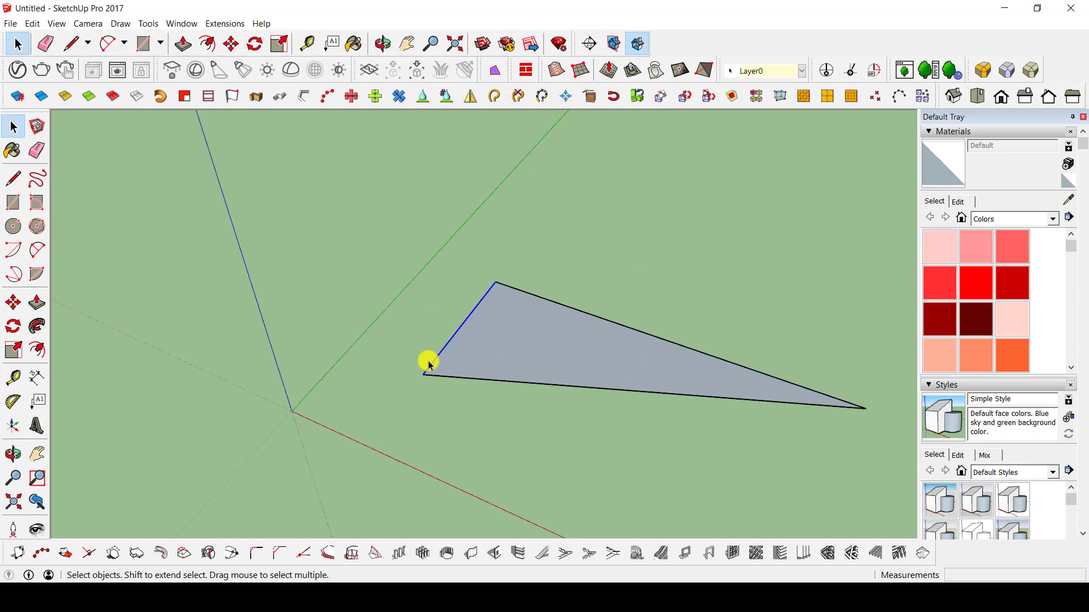
{"action": "key", "text": "q"}
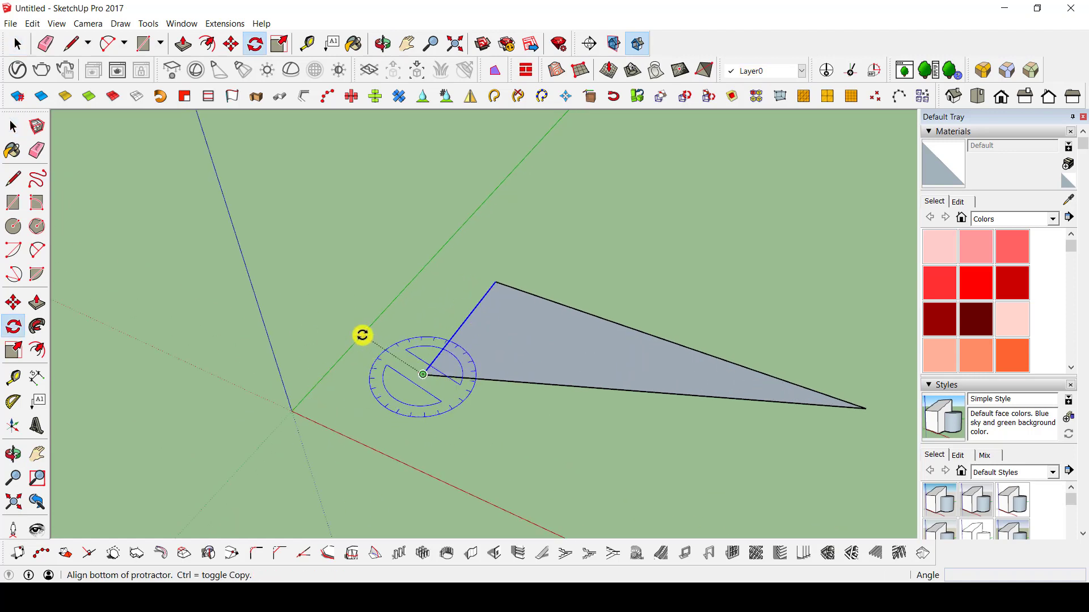
{"action": "left_click", "coordinate": [356, 355]}
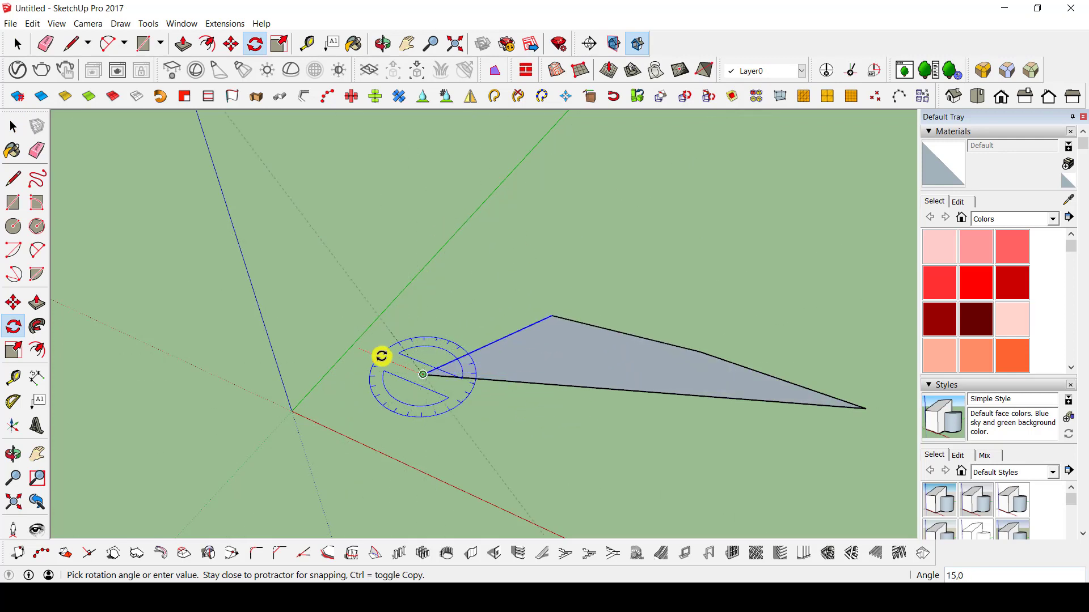
{"action": "left_click", "coordinate": [397, 381]}
{"action": "key", "text": "space"}
Try to rotate the triangular face about a point on its surface, in the ground plane.
{"action": "left_click", "coordinate": [516, 350]}
{"action": "key", "text": "q"}
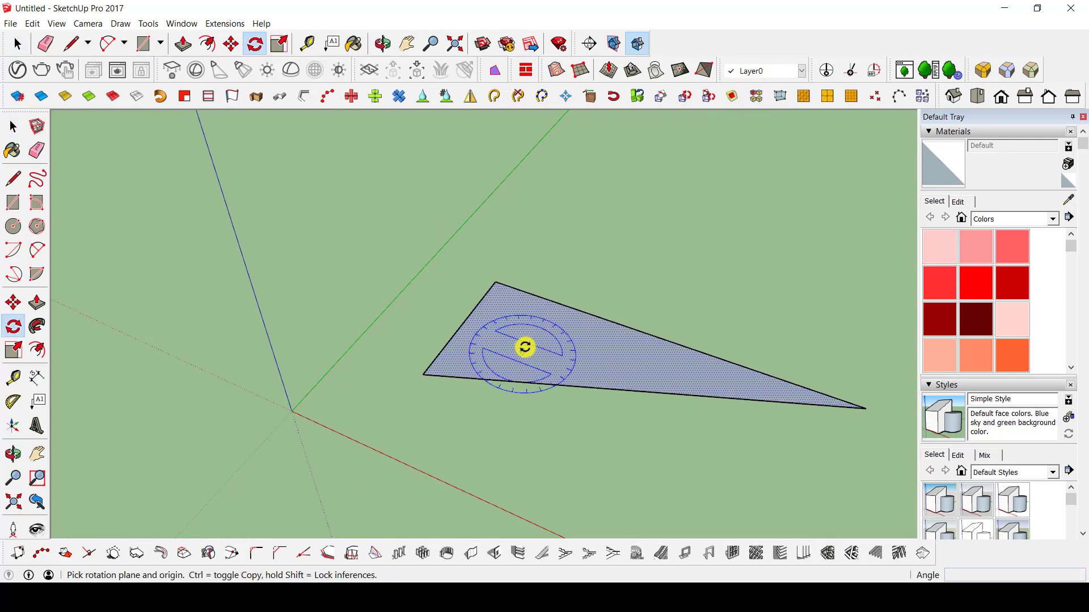
{"action": "left_click_drag", "start_coordinate": [536, 342], "coordinate": [572, 348]}
{"action": "left_click", "coordinate": [590, 353]}
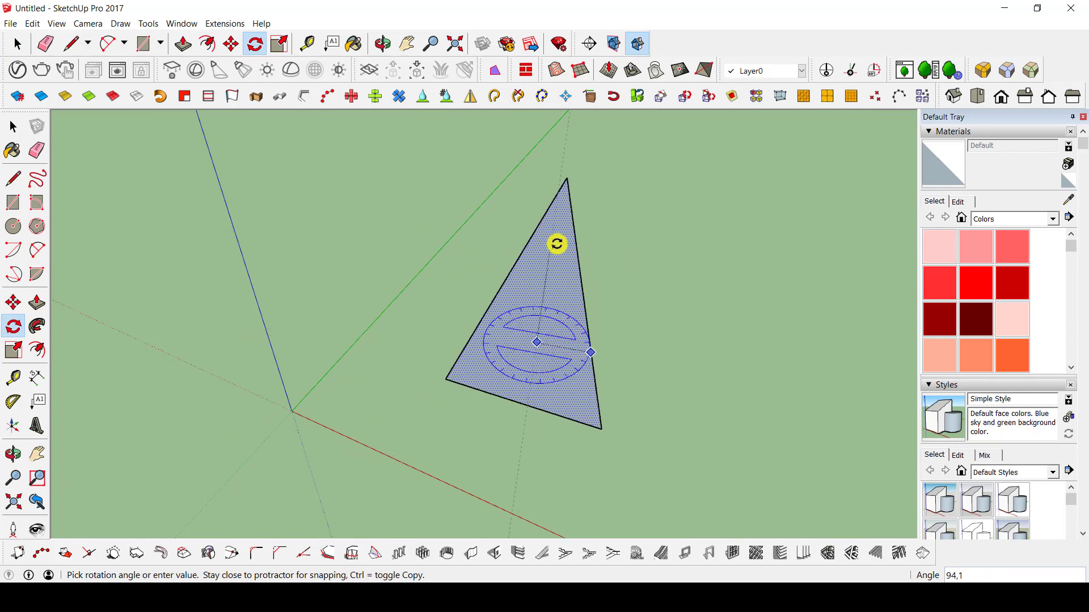
{"action": "key", "text": "Escape"}
{"action": "middle_click_drag", "start_coordinate": [580, 275], "coordinate": [594, 196]}
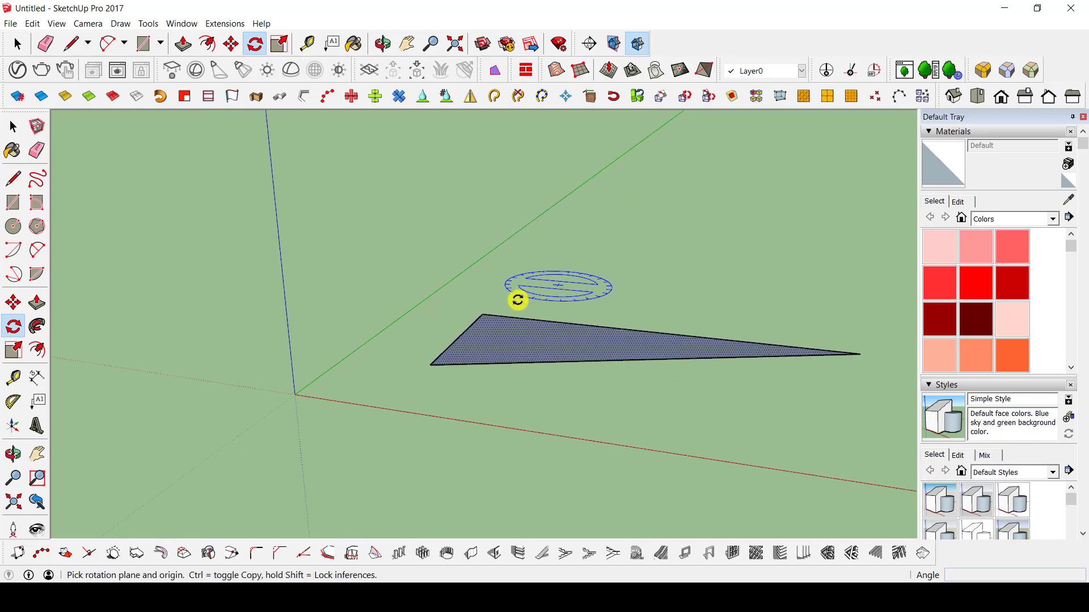
{"action": "middle_click_drag", "start_coordinate": [497, 308], "coordinate": [422, 369]}
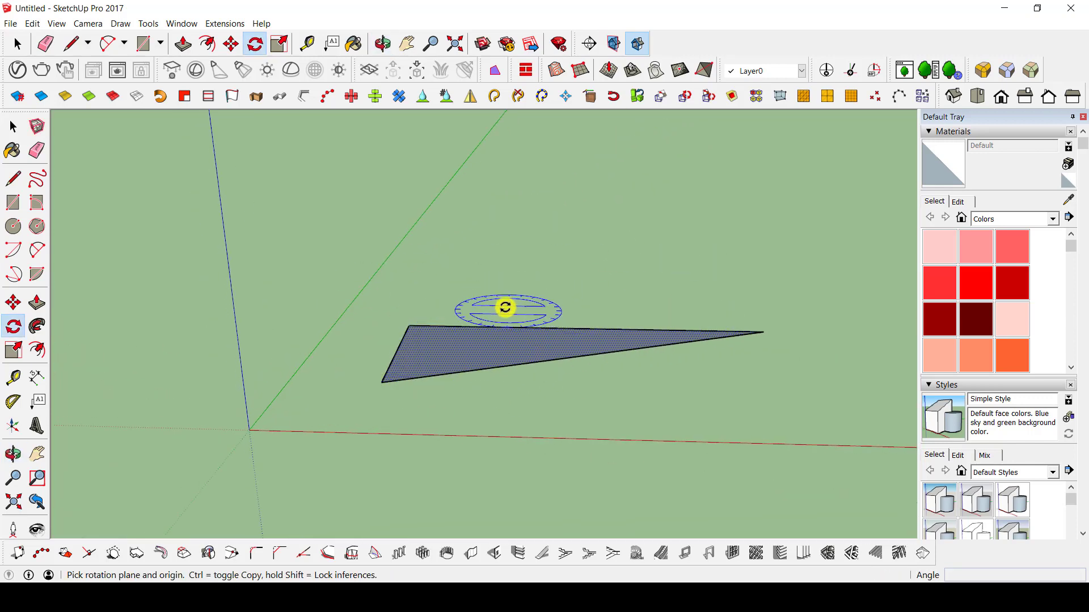
Draw a long, narrow rectangle of about 130.03 by 18.18 m on the ground behind the triangle.
{"action": "key", "text": "e"}
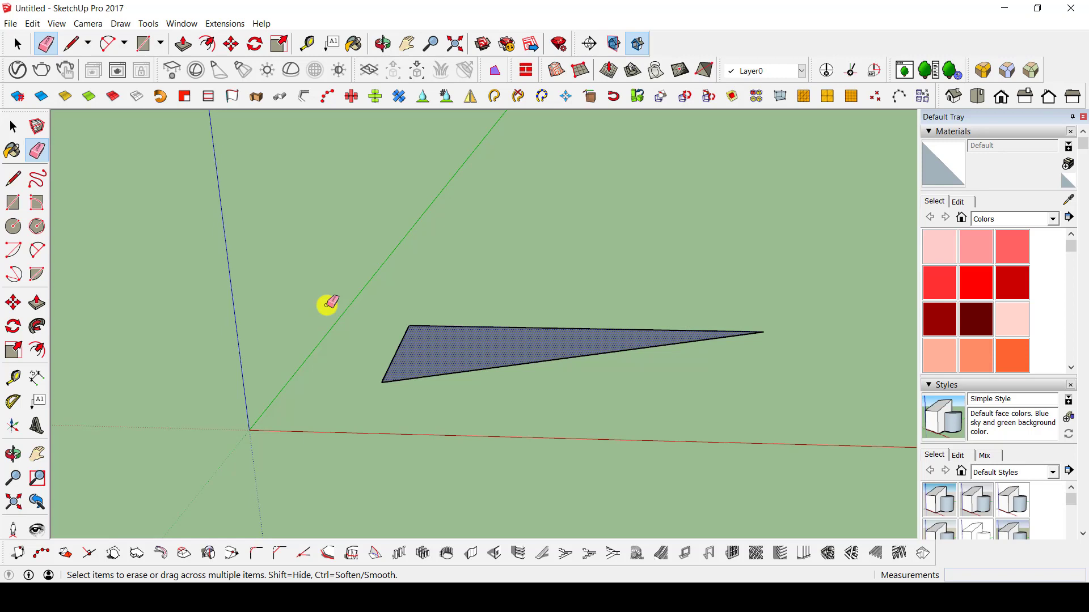
{"action": "key", "text": "r"}
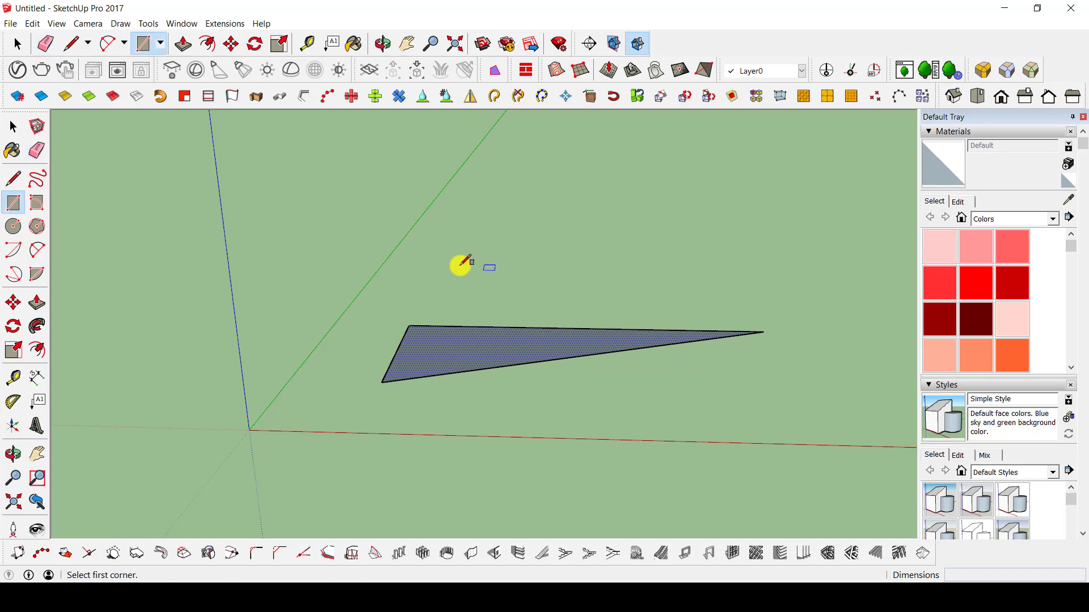
{"action": "left_click", "coordinate": [439, 257]}
{"action": "left_click", "coordinate": [736, 262]}
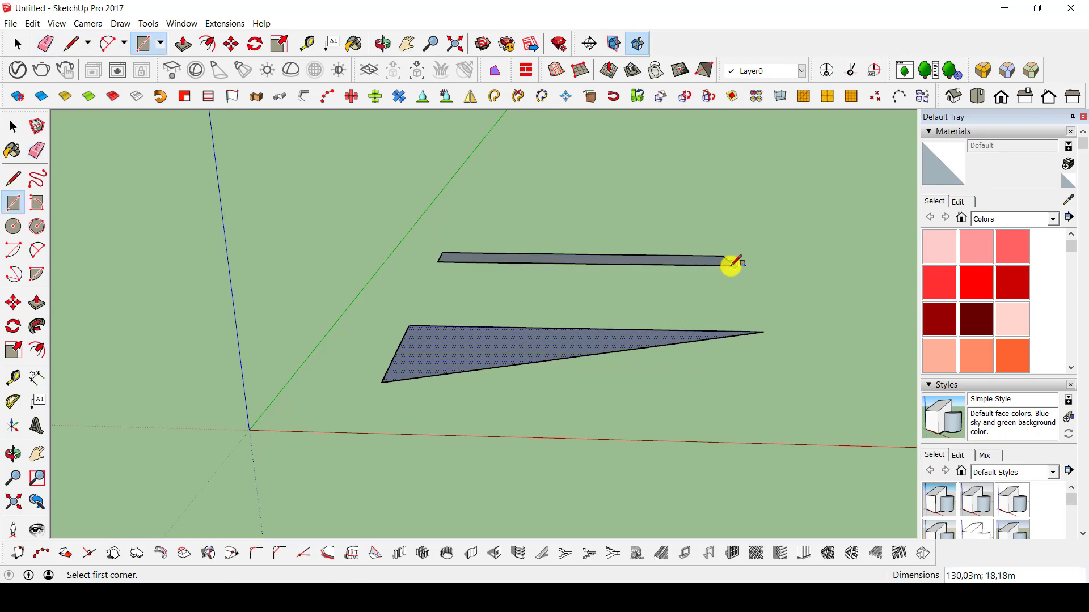
Extrude the narrow rectangle upwards about 43.77 m into a wall-like box.
{"action": "key", "text": "p"}
{"action": "key", "text": "space"}
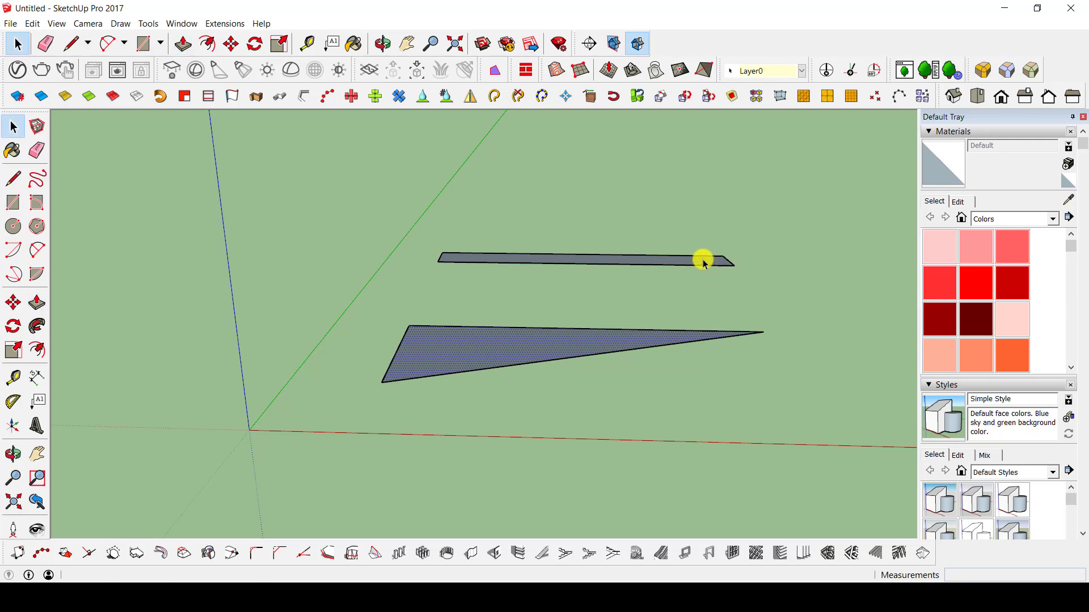
{"action": "left_click", "coordinate": [698, 264]}
{"action": "key", "text": "p"}
{"action": "left_click_drag", "start_coordinate": [686, 260], "coordinate": [652, 132]}
{"action": "left_click_drag", "start_coordinate": [636, 170], "coordinate": [603, 183]}
{"action": "middle_click_drag", "start_coordinate": [603, 183], "coordinate": [439, 328]}
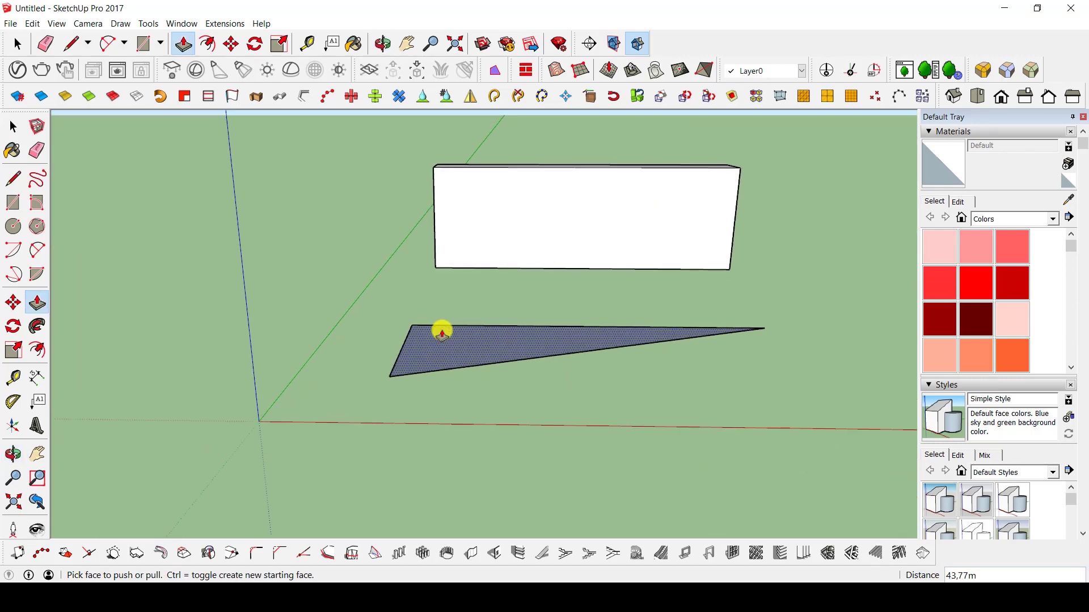
Rotate the triangular face 90° to stand upright, using the plane of the box's front face.
{"action": "key", "text": "space"}
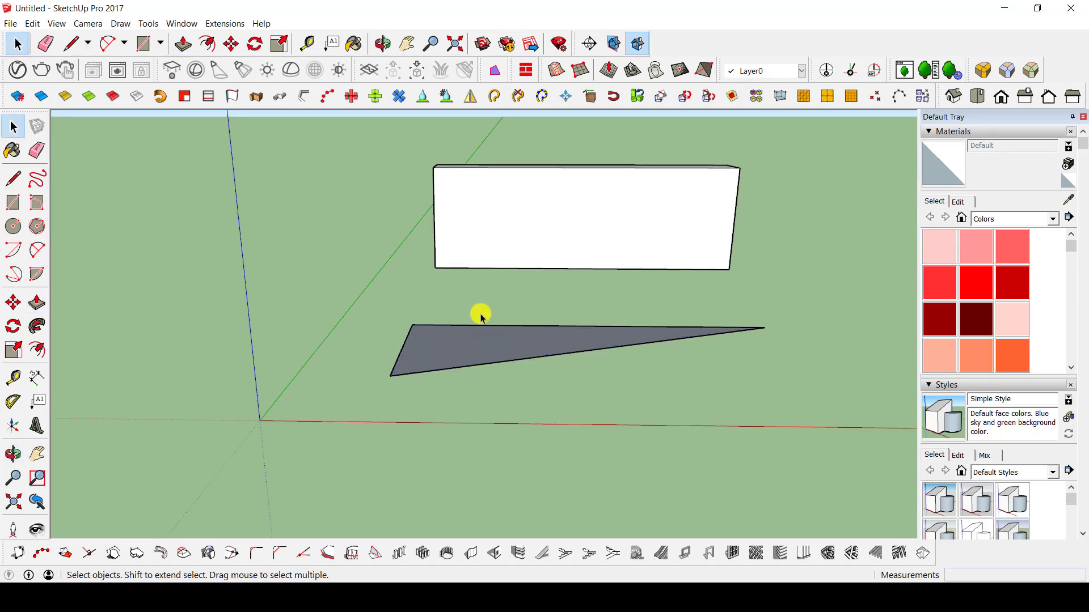
{"action": "left_click", "coordinate": [468, 354]}
{"action": "middle_click_drag", "start_coordinate": [595, 431], "coordinate": [522, 271]}
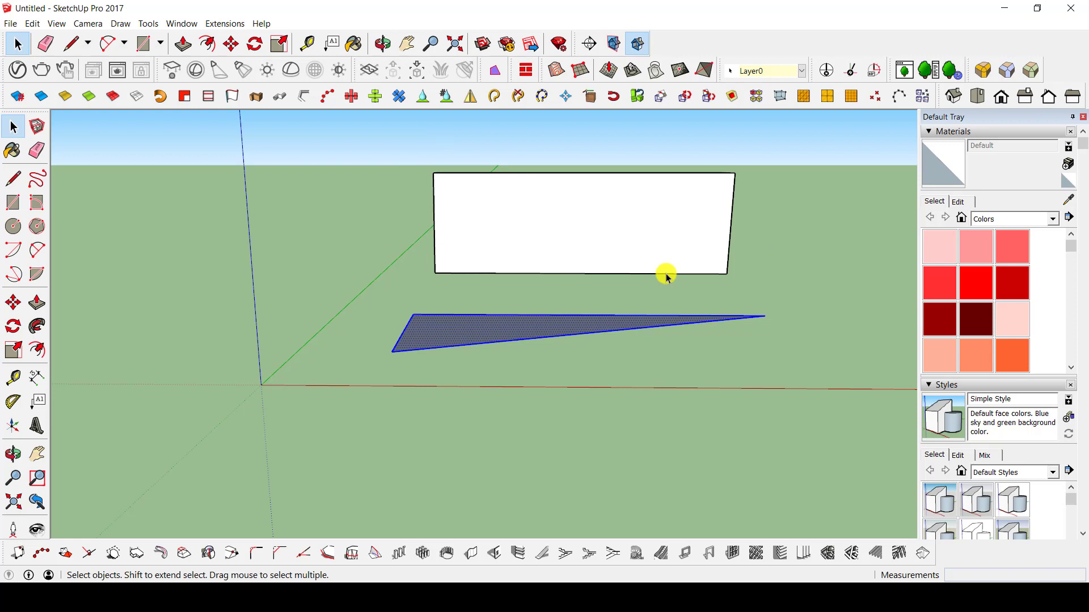
{"action": "key", "text": "q"}
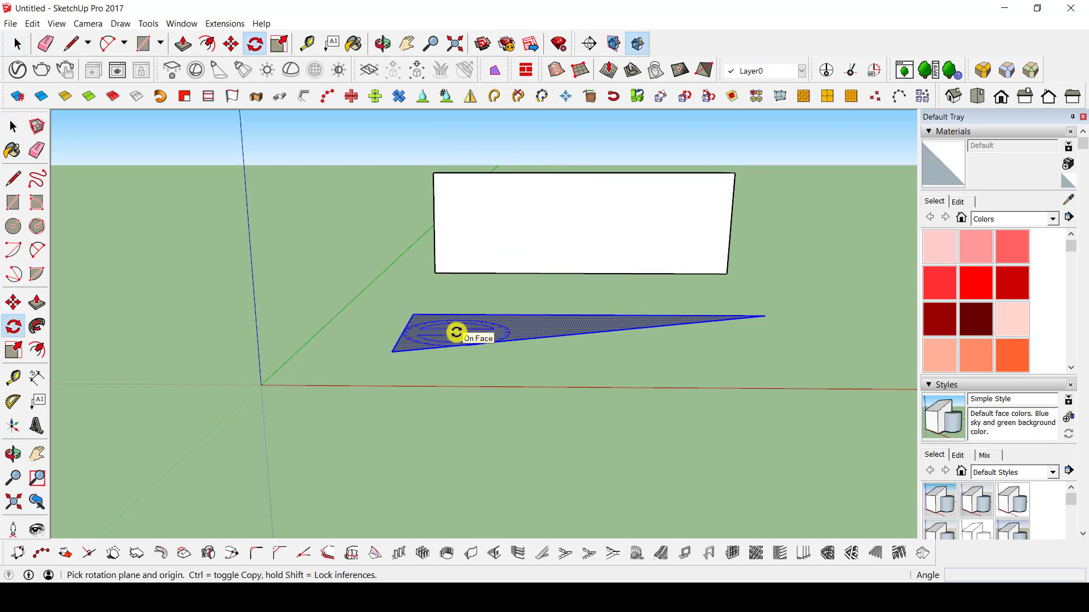
{"action": "left_click", "coordinate": [495, 231]}
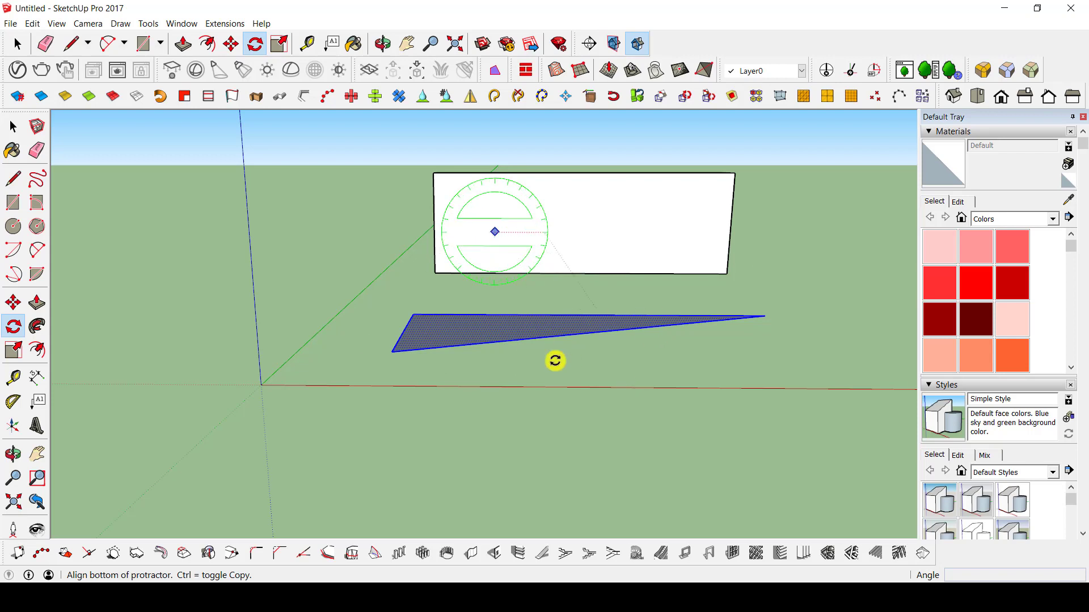
{"action": "left_click", "coordinate": [618, 232]}
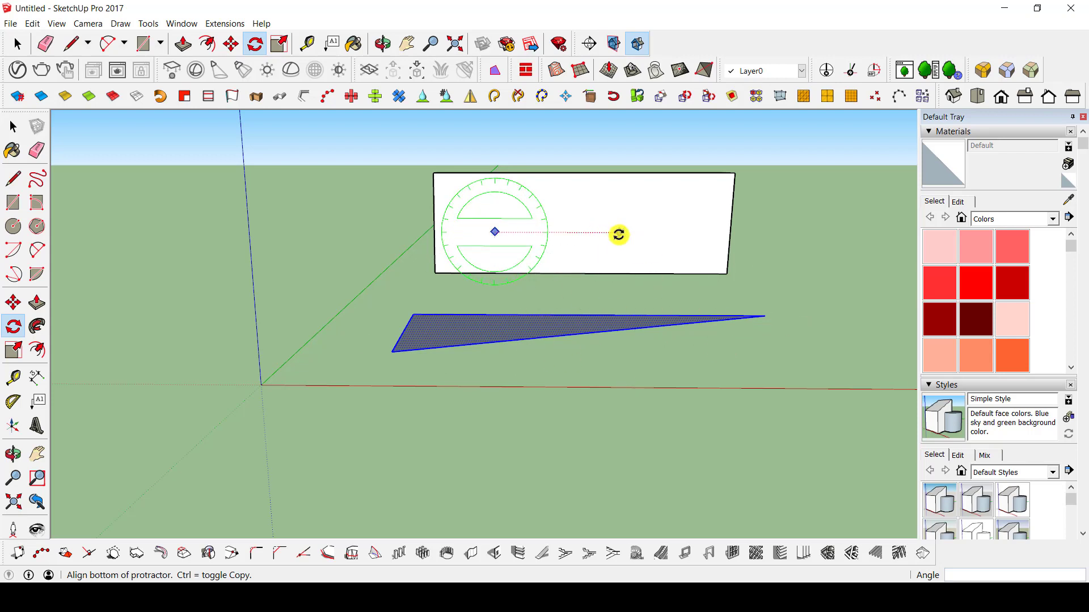
{"action": "left_click", "coordinate": [497, 152]}
Make a copy of the upright triangle rotated 180° about its vertical edge's lower corner in the horizontal plane, and multiply it with x3.
{"action": "middle_click_drag", "start_coordinate": [581, 296], "coordinate": [707, 511]}
{"action": "scroll", "coordinate": [642, 342], "scroll_direction": "down", "scroll_amount": 5}
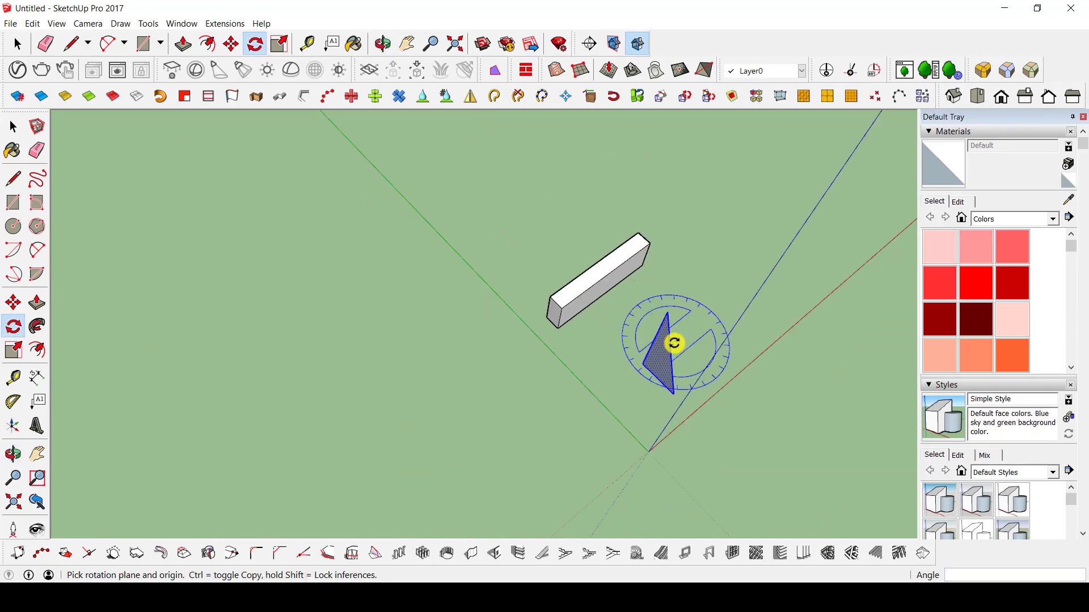
{"action": "middle_click_drag", "start_coordinate": [673, 343], "coordinate": [500, 408]}
{"action": "mouse_move", "coordinate": [517, 348]}
{"action": "middle_mouse_down"}
{"action": "mouse_move", "coordinate": [590, 360]}
{"action": "mouse_move", "coordinate": [526, 315]}
{"action": "mouse_move", "coordinate": [489, 347]}
{"action": "mouse_move", "coordinate": [498, 345]}
{"action": "middle_mouse_up"}
{"action": "scroll", "coordinate": [499, 345], "scroll_direction": "up", "scroll_amount": 3}
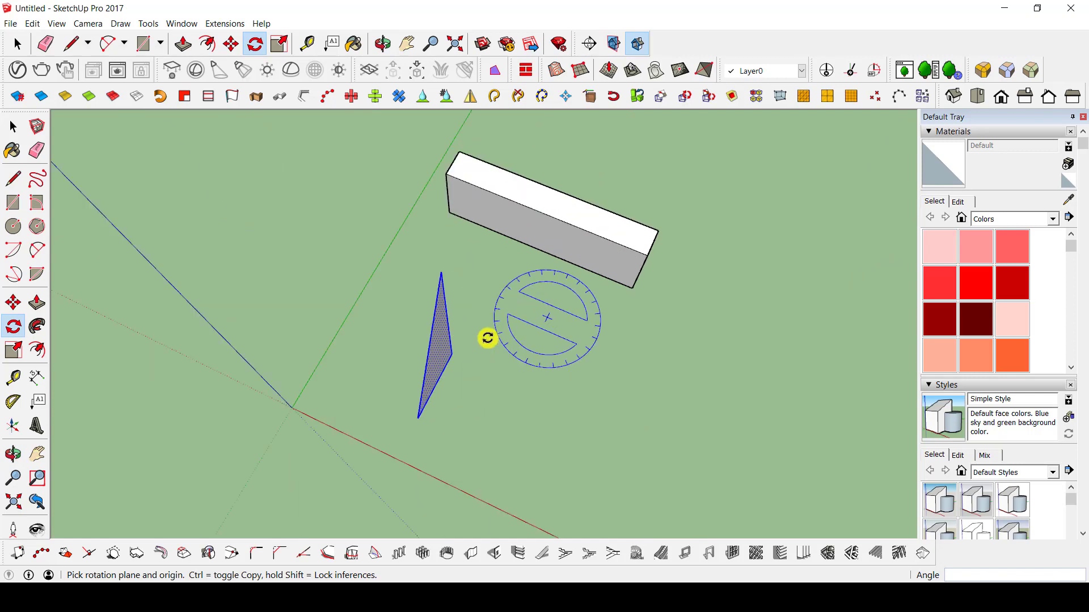
{"action": "middle_click_drag", "start_coordinate": [596, 356], "coordinate": [393, 366]}
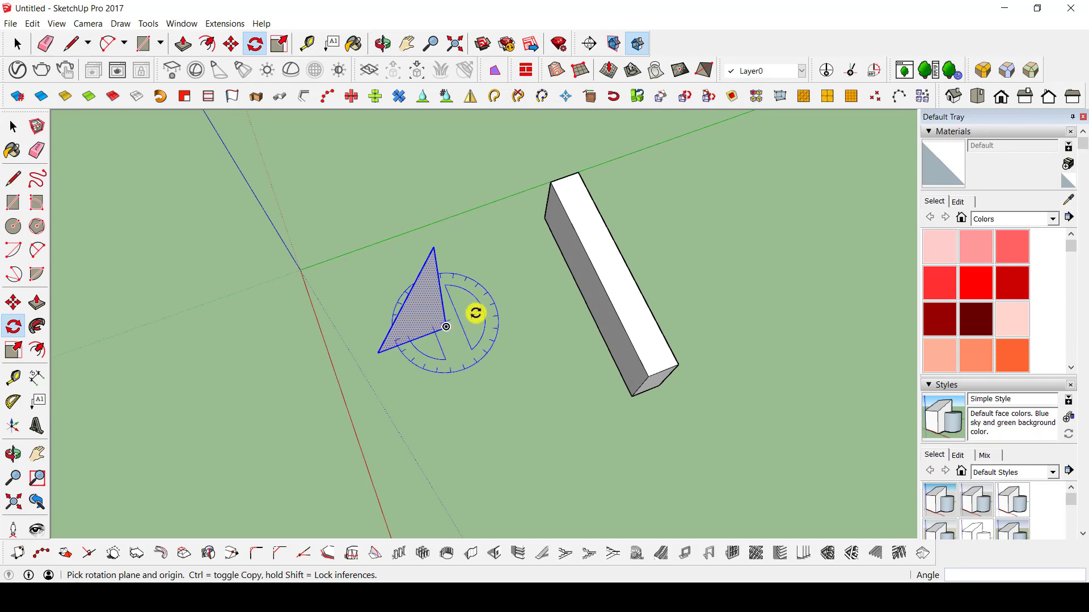
{"action": "middle_click_drag", "start_coordinate": [476, 311], "coordinate": [455, 267]}
{"action": "middle_click_drag", "start_coordinate": [444, 312], "coordinate": [539, 444]}
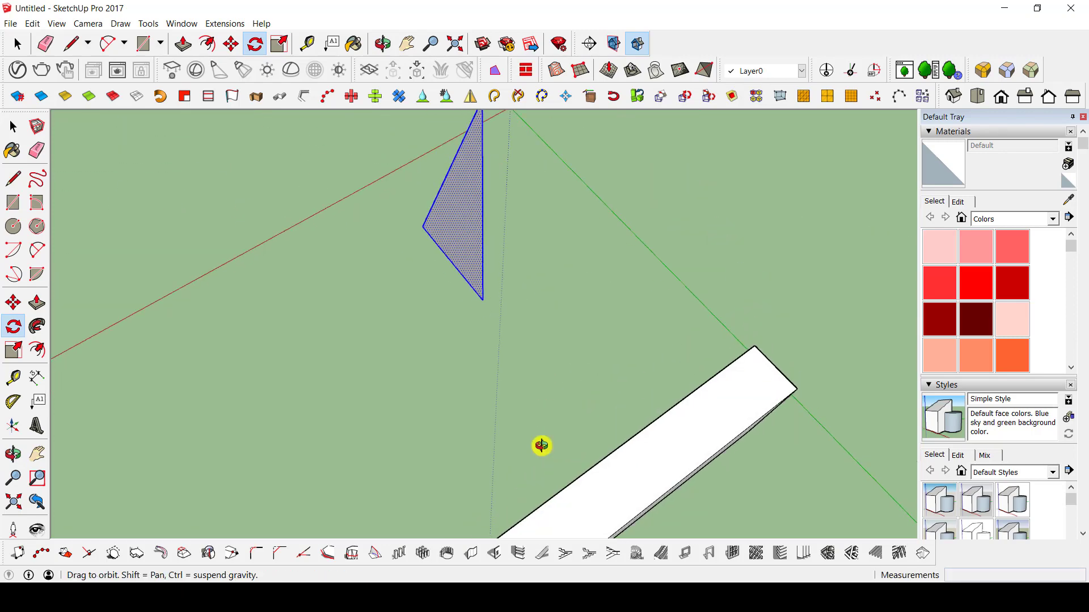
{"action": "middle_click_drag", "start_coordinate": [423, 277], "coordinate": [437, 355]}
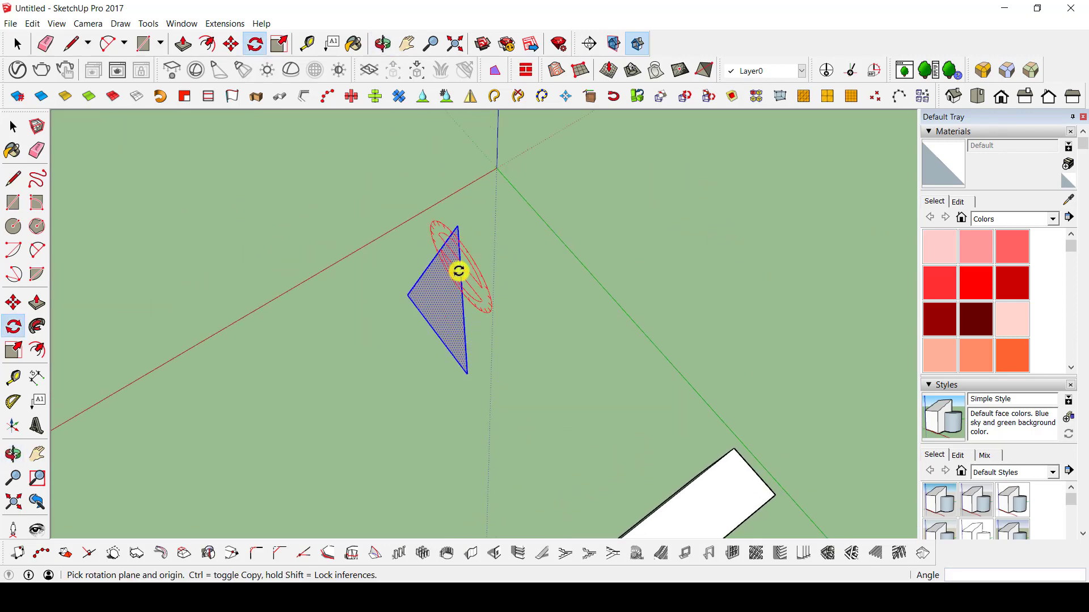
{"action": "left_click", "coordinate": [468, 374]}
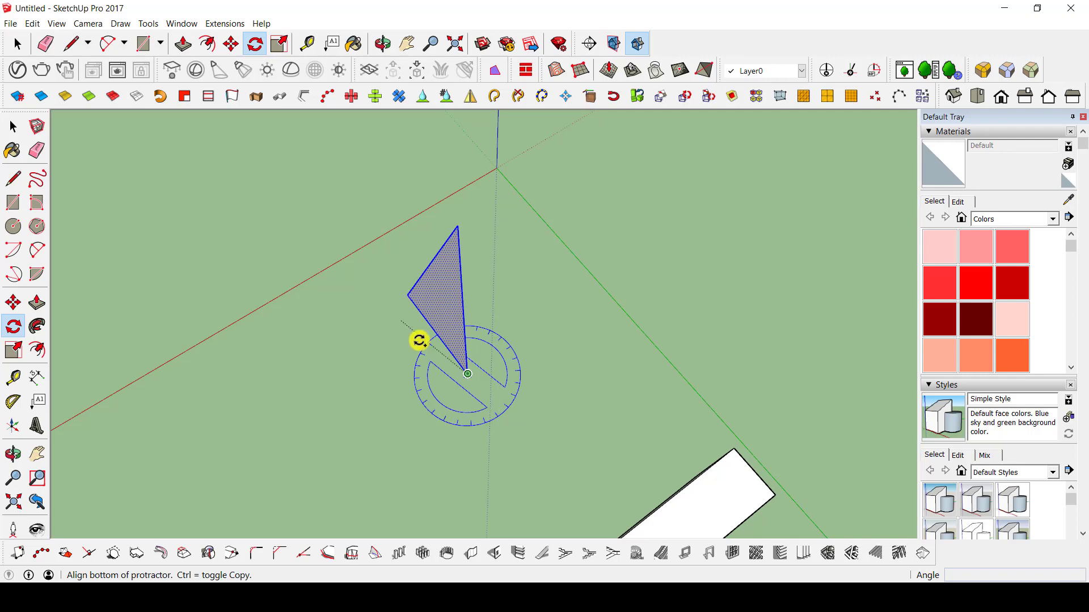
{"action": "left_click", "coordinate": [409, 295]}
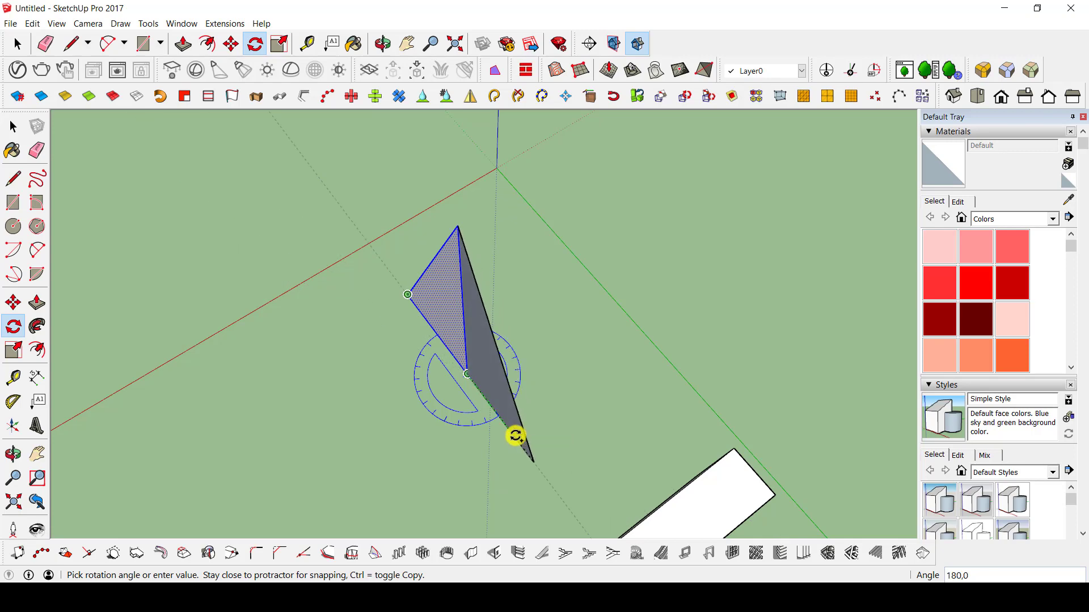
{"action": "left_click", "coordinate": [516, 436]}
{"action": "middle_click_drag", "start_coordinate": [236, 473], "coordinate": [49, 396]}
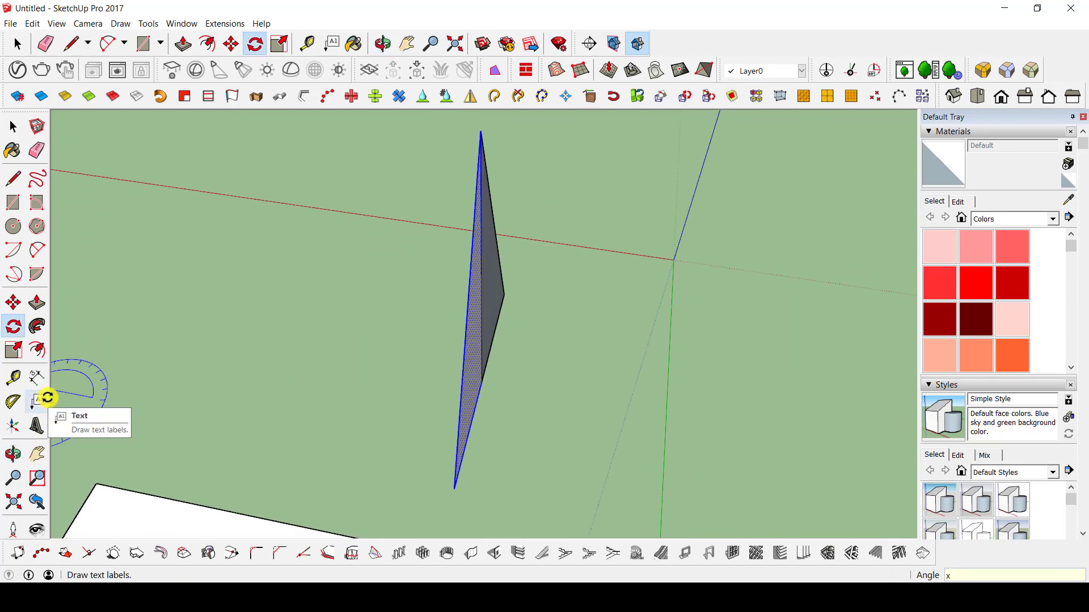
{"action": "key", "text": "Return"}
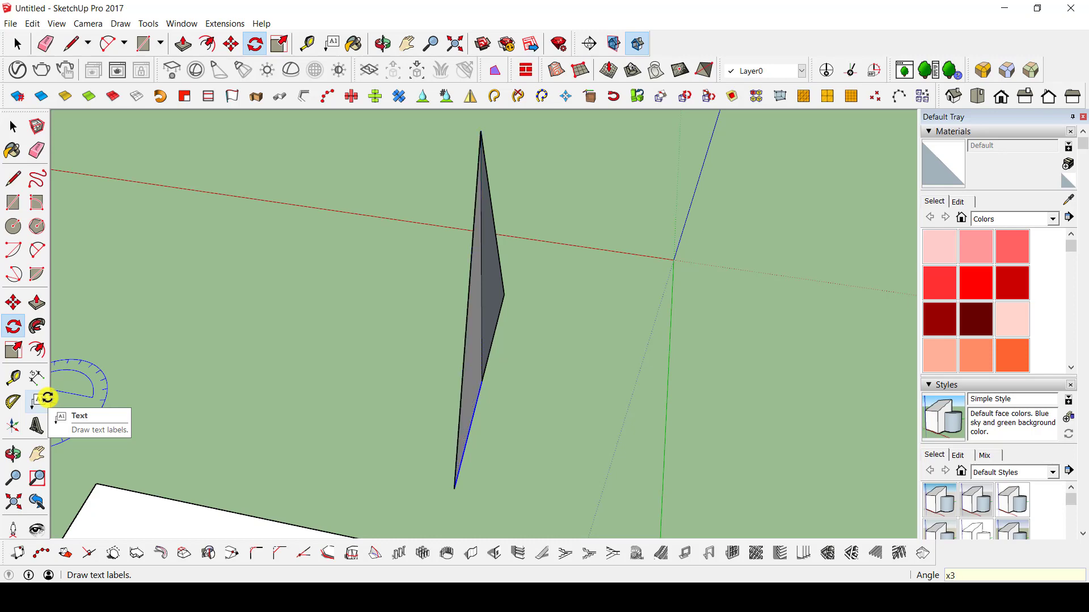
Erase the shared vertical edge between the two mirrored triangles to merge them into one face.
{"action": "middle_click_drag", "start_coordinate": [552, 357], "coordinate": [698, 346]}
{"action": "middle_click_drag", "start_coordinate": [525, 355], "coordinate": [433, 403]}
{"action": "key", "text": "space"}
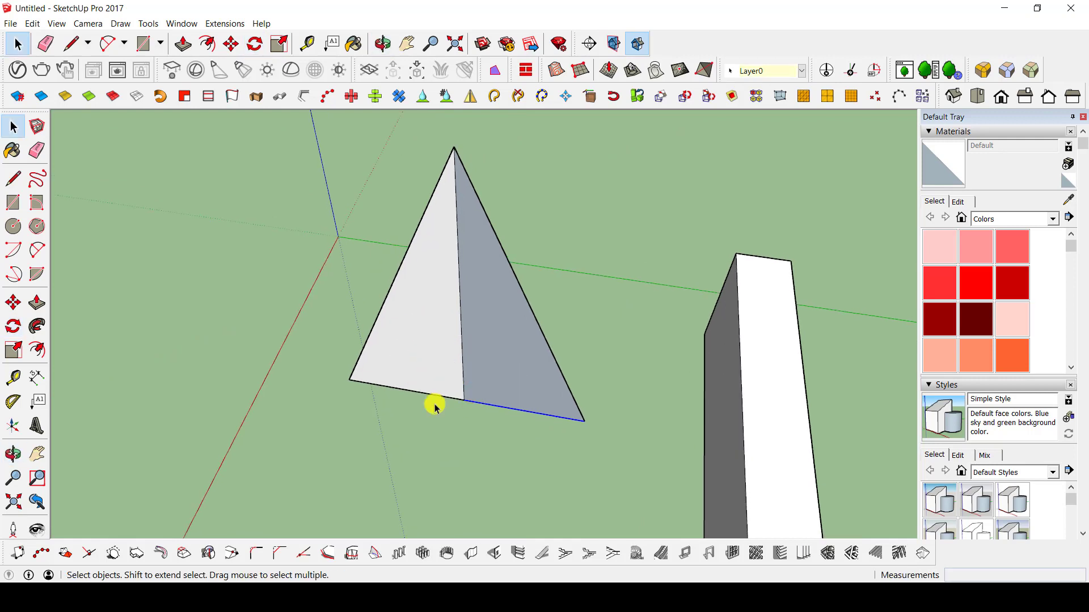
{"action": "scroll", "coordinate": [530, 365], "scroll_direction": "down", "scroll_amount": 4}
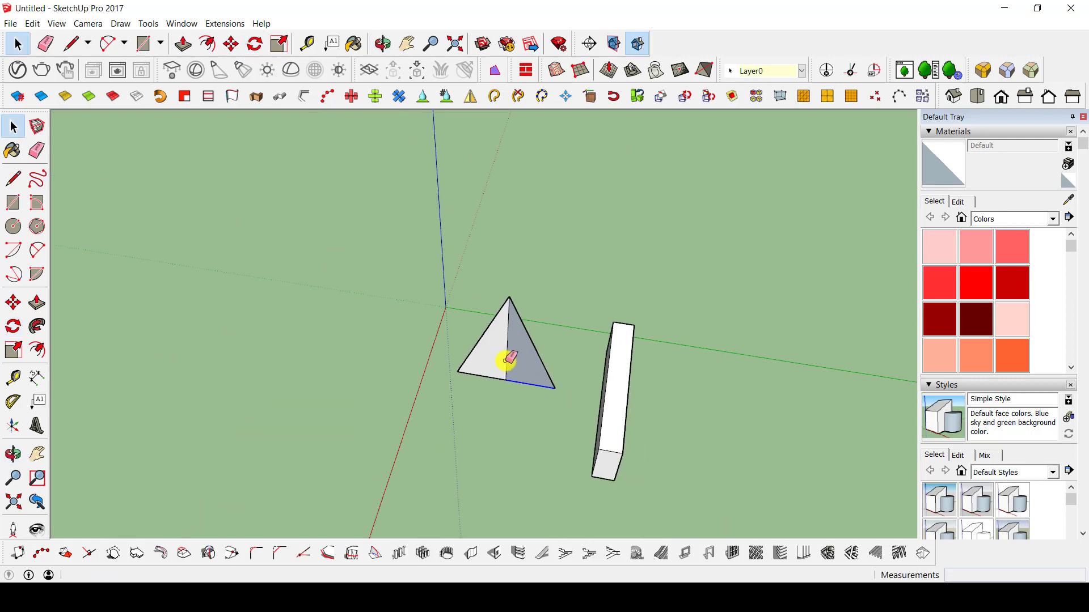
{"action": "key", "text": "e"}
{"action": "mouse_move", "coordinate": [508, 316]}
{"action": "middle_mouse_down"}
{"action": "mouse_move", "coordinate": [363, 371]}
{"action": "mouse_move", "coordinate": [518, 350]}
{"action": "mouse_move", "coordinate": [488, 379]}
{"action": "middle_mouse_up"}
Copy the merged triangle rotated 30° about its base edge's midpoint in the horizontal plane, and array it with x3.
{"action": "key", "text": "space"}
{"action": "left_click", "coordinate": [488, 379]}
{"action": "scroll", "coordinate": [489, 379], "scroll_direction": "up", "scroll_amount": 3}
{"action": "key", "text": "q"}
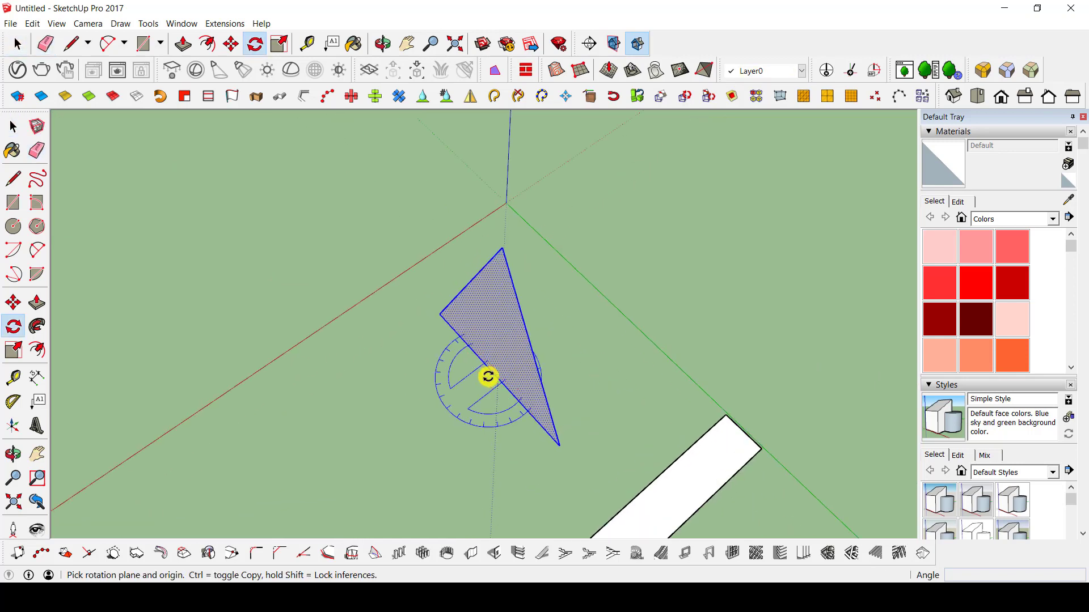
{"action": "scroll", "coordinate": [493, 378], "scroll_direction": "up", "scroll_amount": 2}
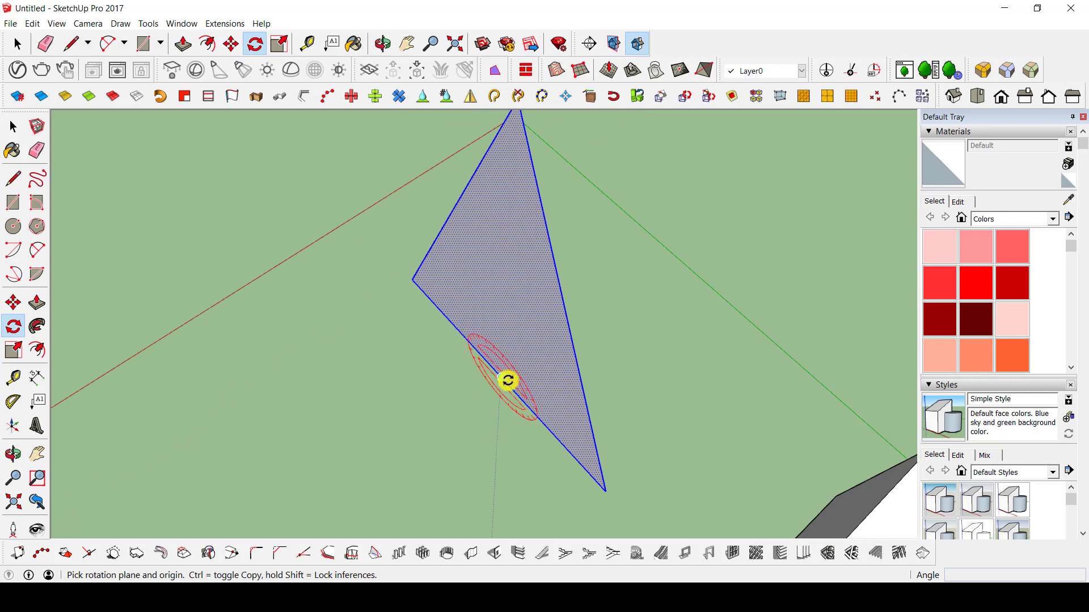
{"action": "middle_click_drag", "start_coordinate": [497, 378], "coordinate": [535, 380]}
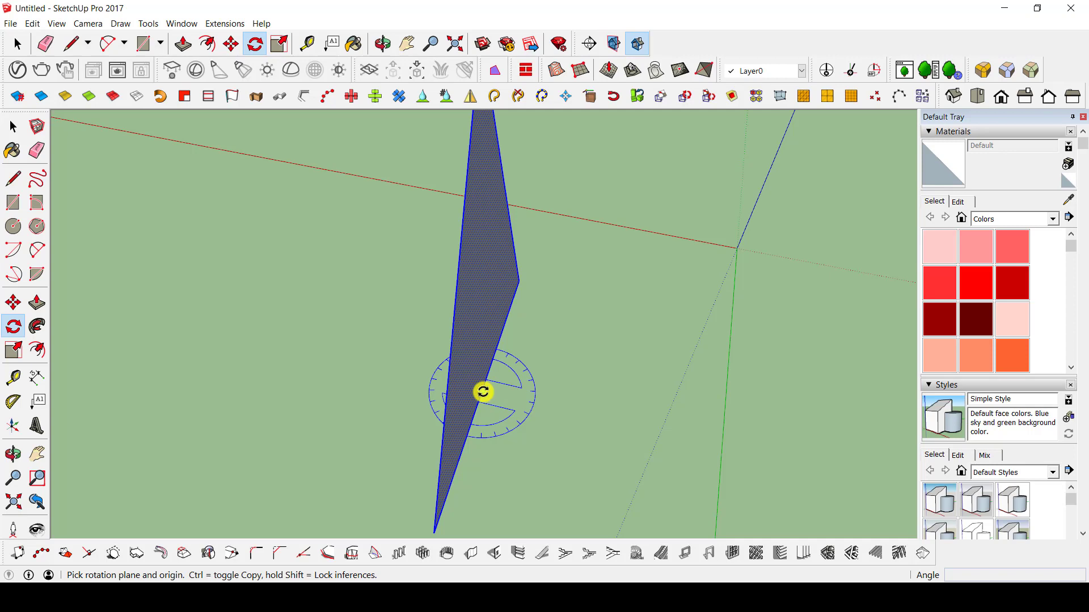
{"action": "left_click", "coordinate": [483, 391]}
{"action": "scroll", "coordinate": [515, 400], "scroll_direction": "down", "scroll_amount": 3}
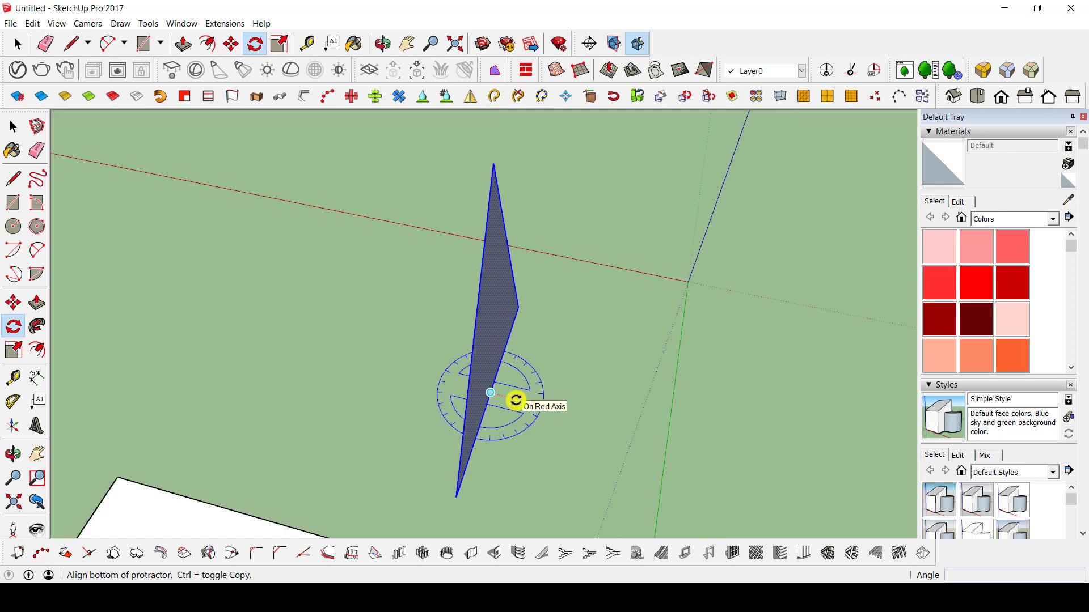
{"action": "left_click", "coordinate": [569, 408]}
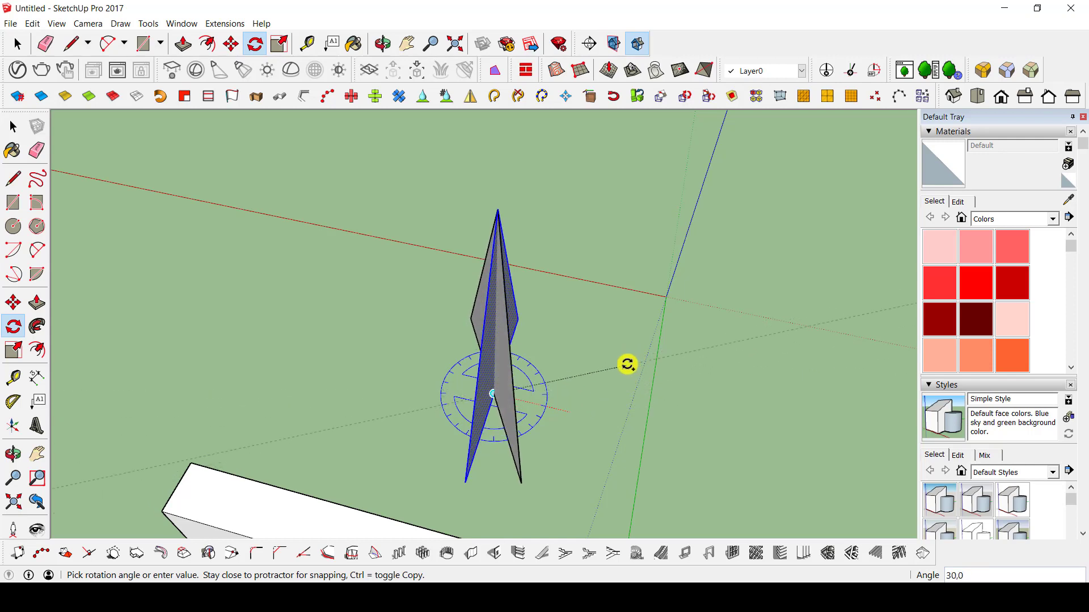
{"action": "left_click", "coordinate": [627, 365]}
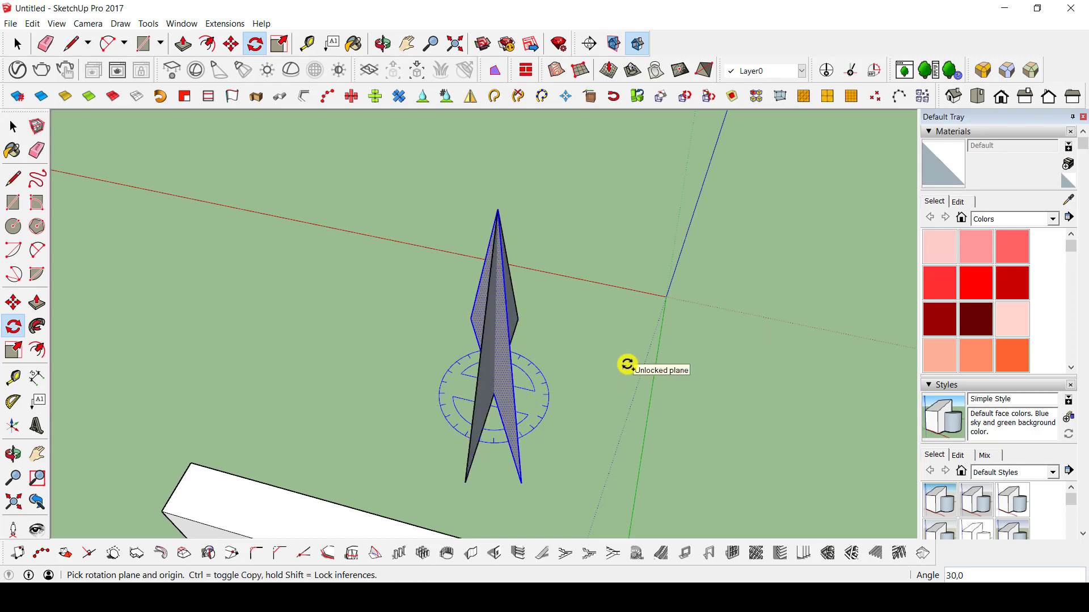
{"action": "key", "text": "Return"}
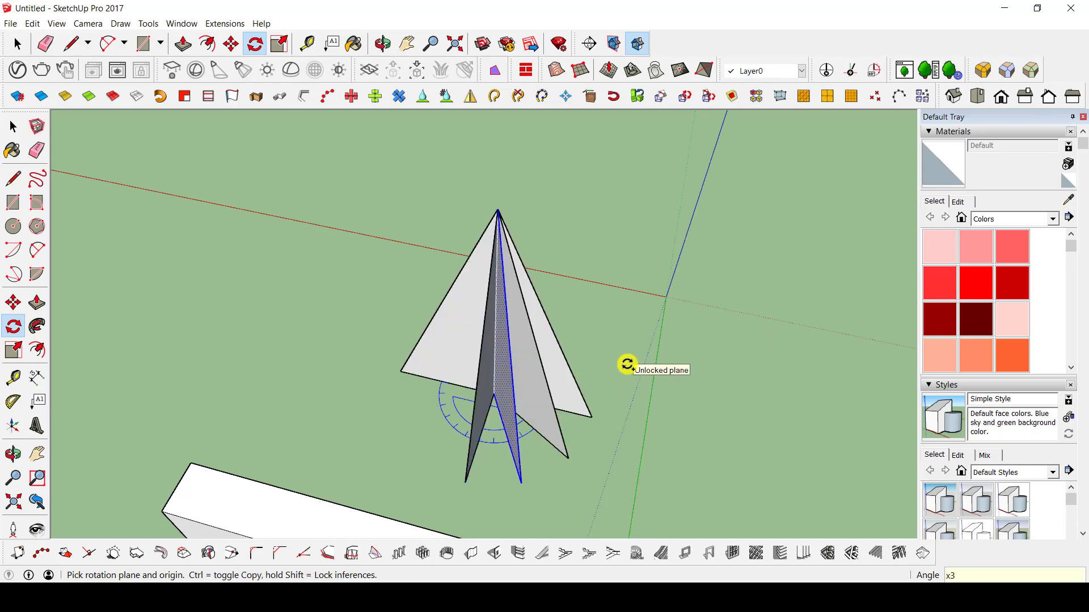
Draw a circle of about 20 m radius on the ground, well away from the fan of triangles.
{"action": "middle_click_drag", "start_coordinate": [522, 343], "coordinate": [316, 281]}
{"action": "middle_click_drag", "start_coordinate": [461, 342], "coordinate": [513, 372]}
{"action": "key", "text": "c"}
{"action": "left_click", "coordinate": [575, 330]}
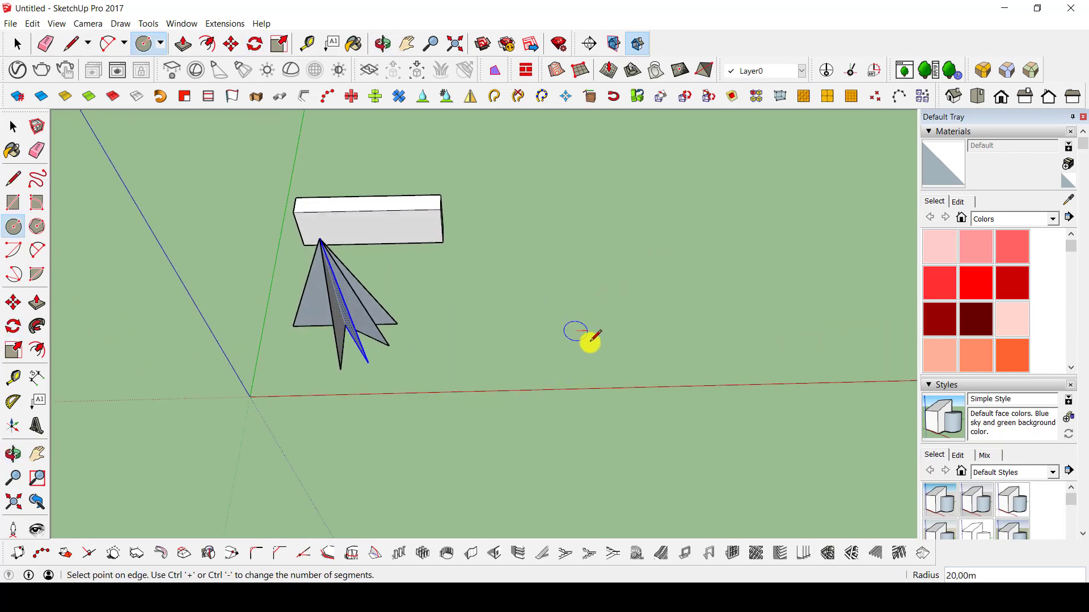
{"action": "left_click", "coordinate": [594, 338]}
Extrude the circle upwards about 70 m into a cylinder.
{"action": "key", "text": "p"}
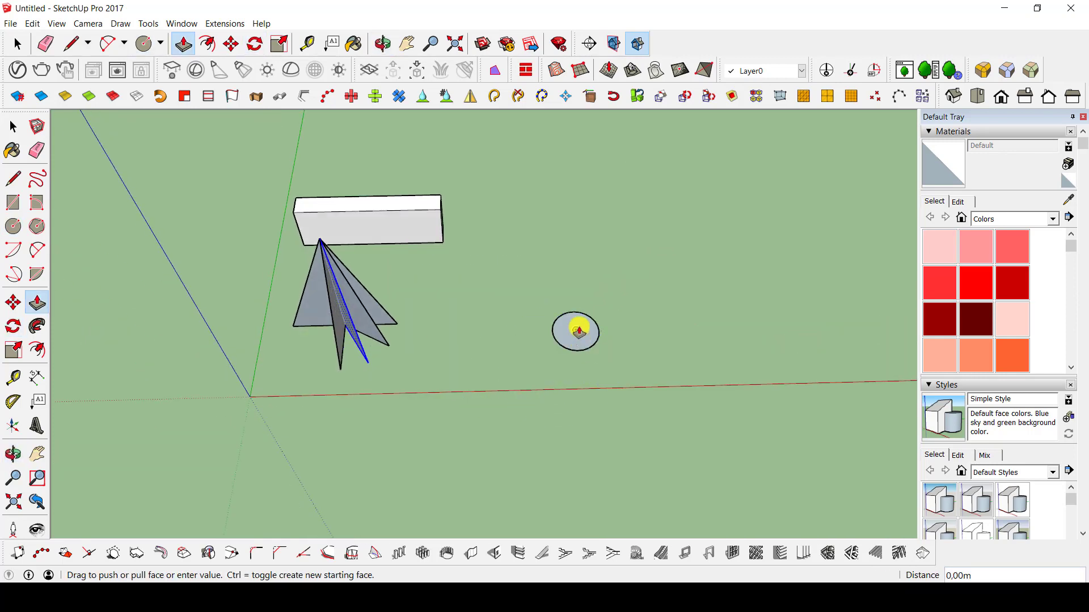
{"action": "key", "text": "space"}
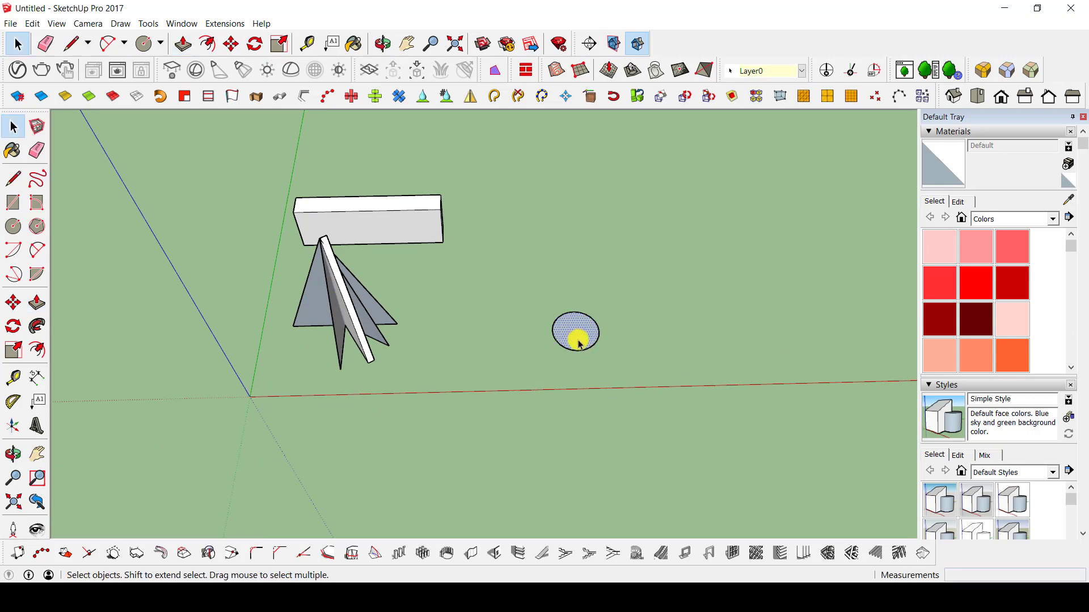
{"action": "key", "text": "p"}
{"action": "left_click", "coordinate": [578, 329]}
{"action": "left_click", "coordinate": [583, 284]}
Draw a square of about 19.73 by 19.73 m on the ground beside the cylinder and extrude it upwards into a small box.
{"action": "middle_click_drag", "start_coordinate": [591, 290], "coordinate": [575, 324], "text": "shift"}
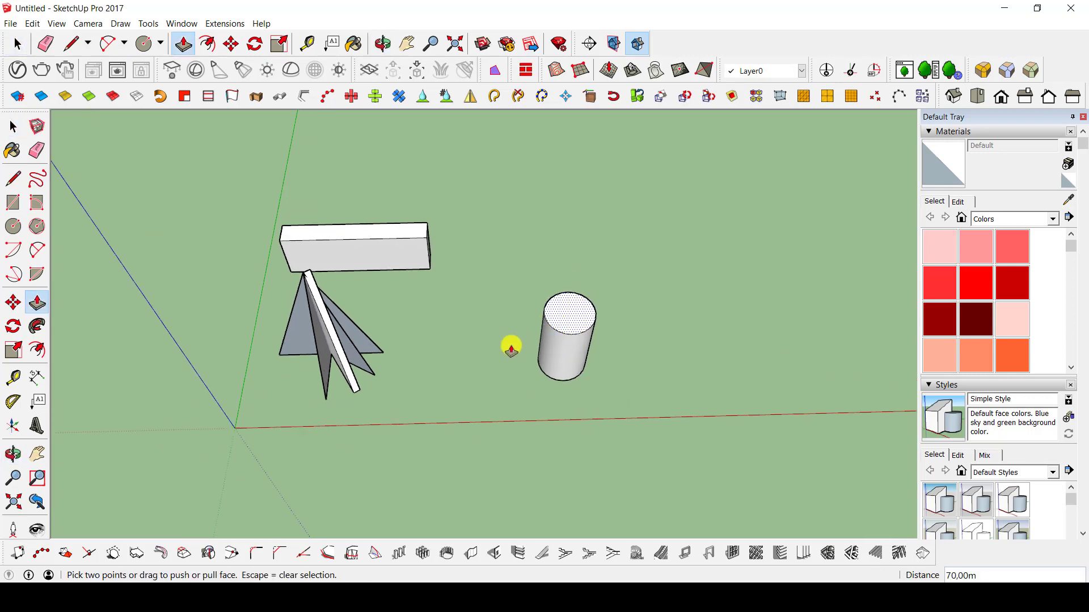
{"action": "scroll", "coordinate": [511, 349], "scroll_direction": "up", "scroll_amount": 2}
{"action": "key", "text": "r"}
{"action": "left_click", "coordinate": [491, 370]}
{"action": "left_click", "coordinate": [530, 403]}
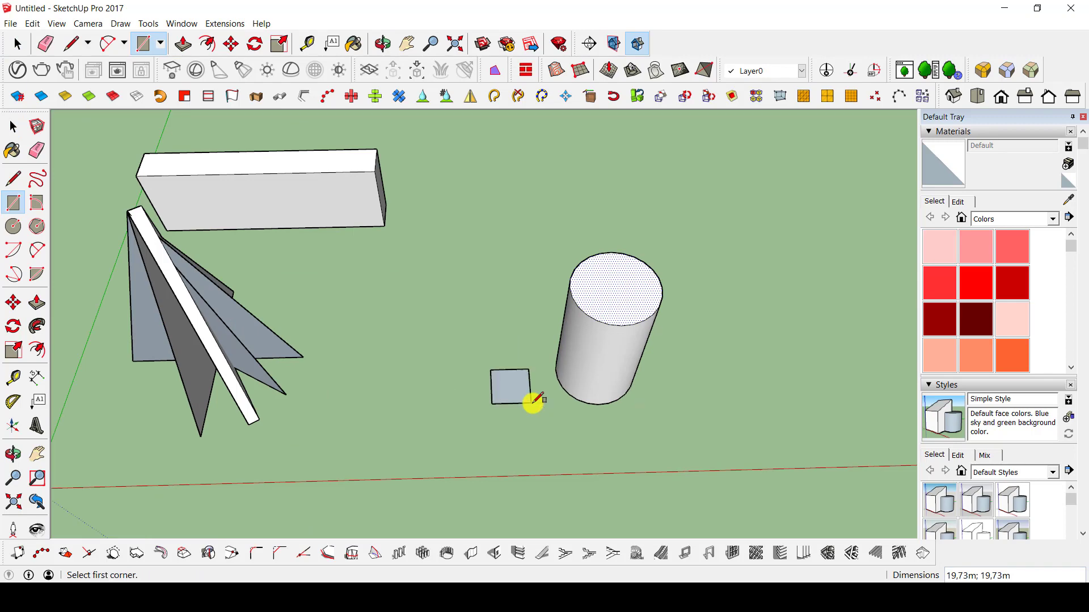
{"action": "key", "text": "p"}
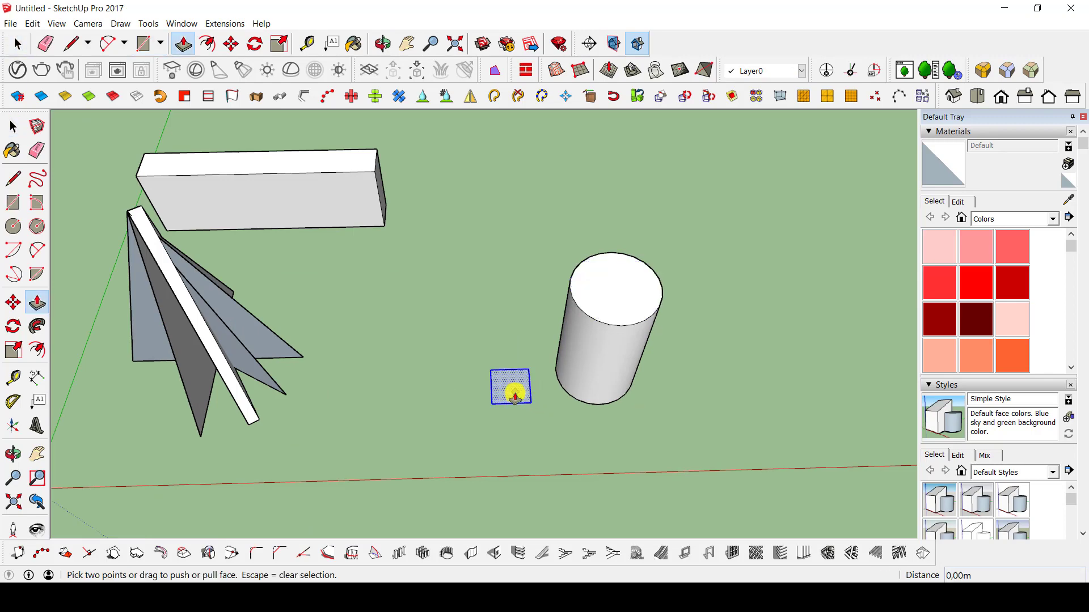
{"action": "left_click", "coordinate": [508, 383]}
{"action": "left_click", "coordinate": [518, 357]}
Copy the small box 90° around the centre of the cylinder's top face in the ground plane, and array it with x3.
{"action": "middle_click_drag", "start_coordinate": [499, 399], "coordinate": [618, 376]}
{"action": "key", "text": "space"}
{"action": "middle_click_drag", "start_coordinate": [486, 347], "coordinate": [565, 299]}
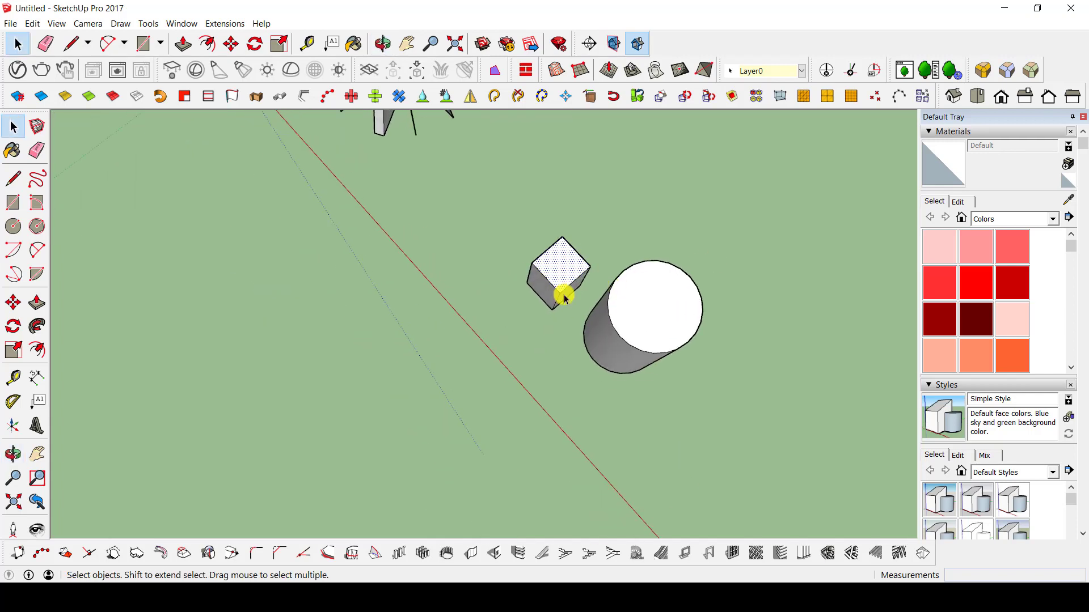
{"action": "triple_click", "coordinate": [560, 263]}
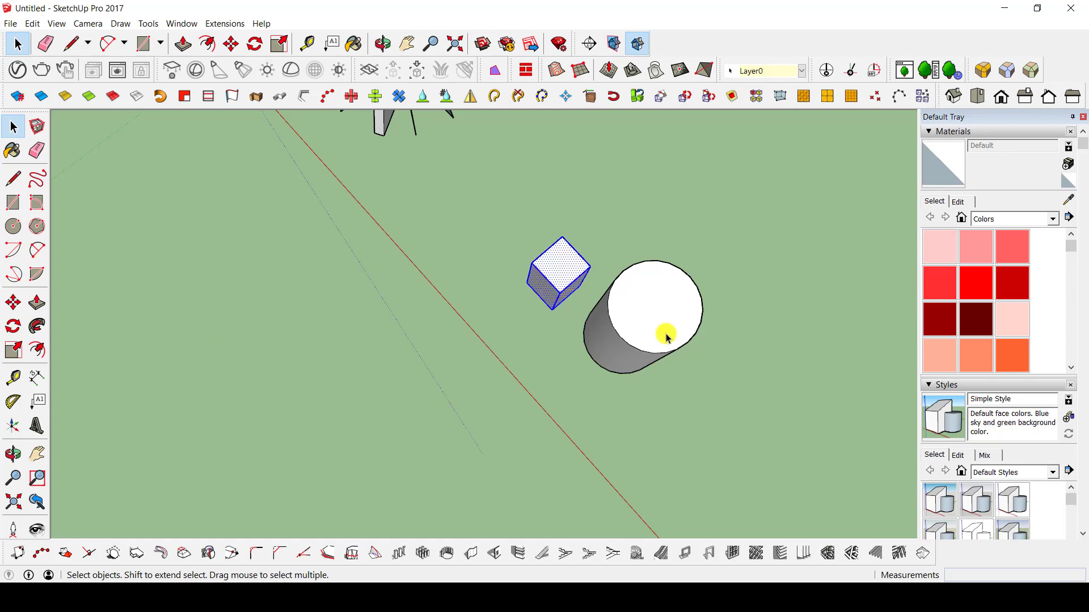
{"action": "key", "text": "q"}
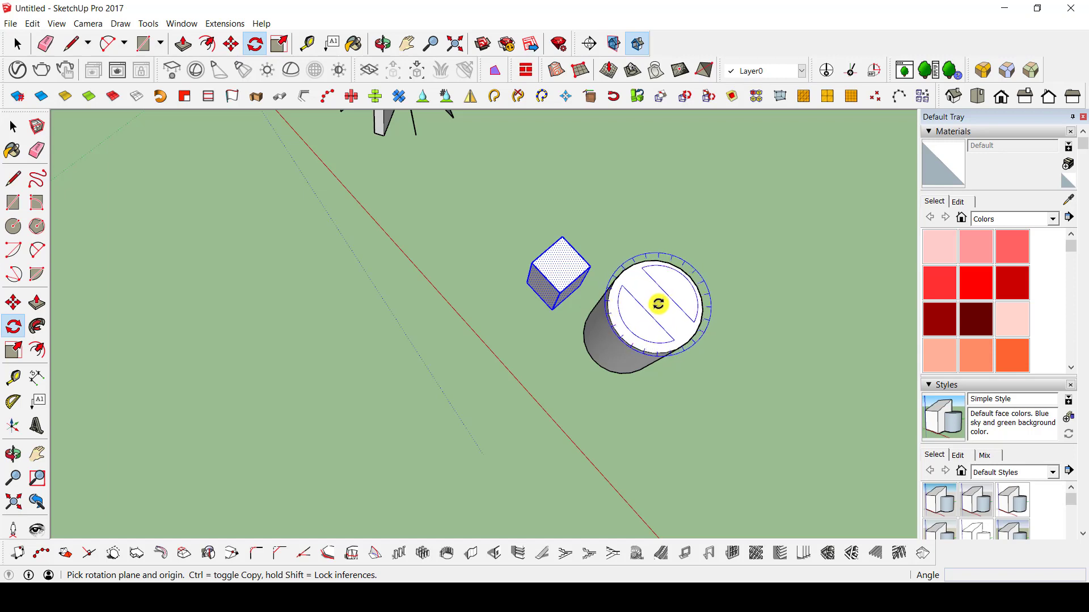
{"action": "middle_click_drag", "start_coordinate": [658, 304], "coordinate": [539, 345]}
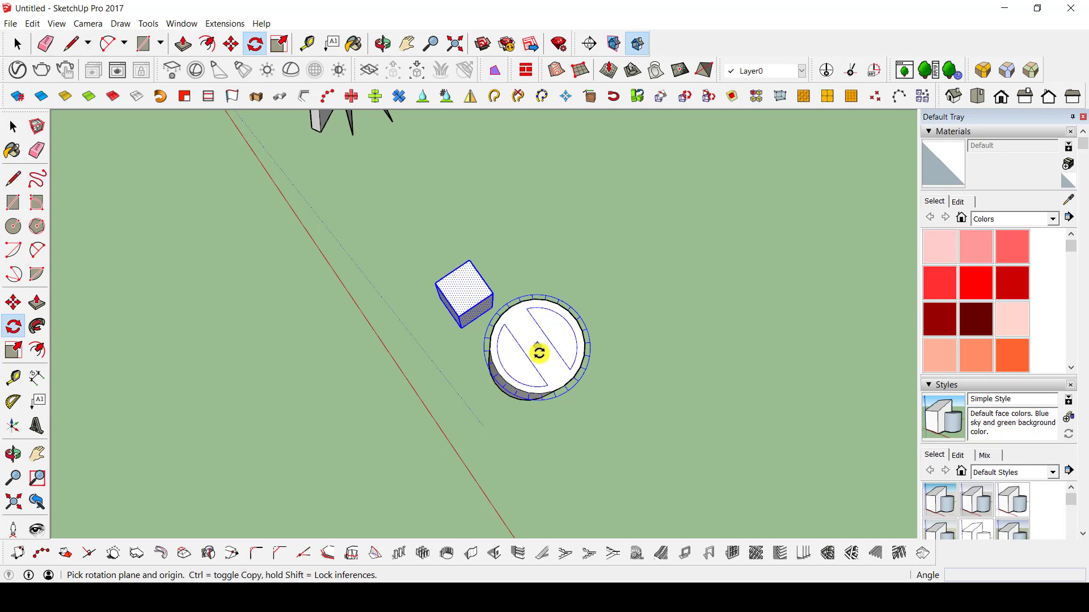
{"action": "left_click", "coordinate": [537, 346]}
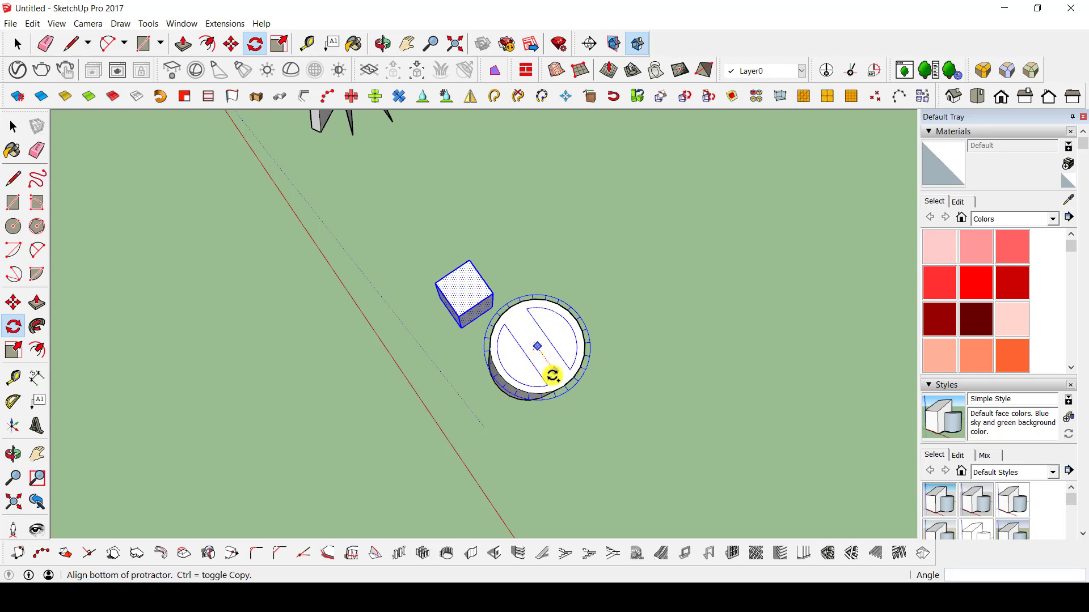
{"action": "left_click", "coordinate": [554, 371]}
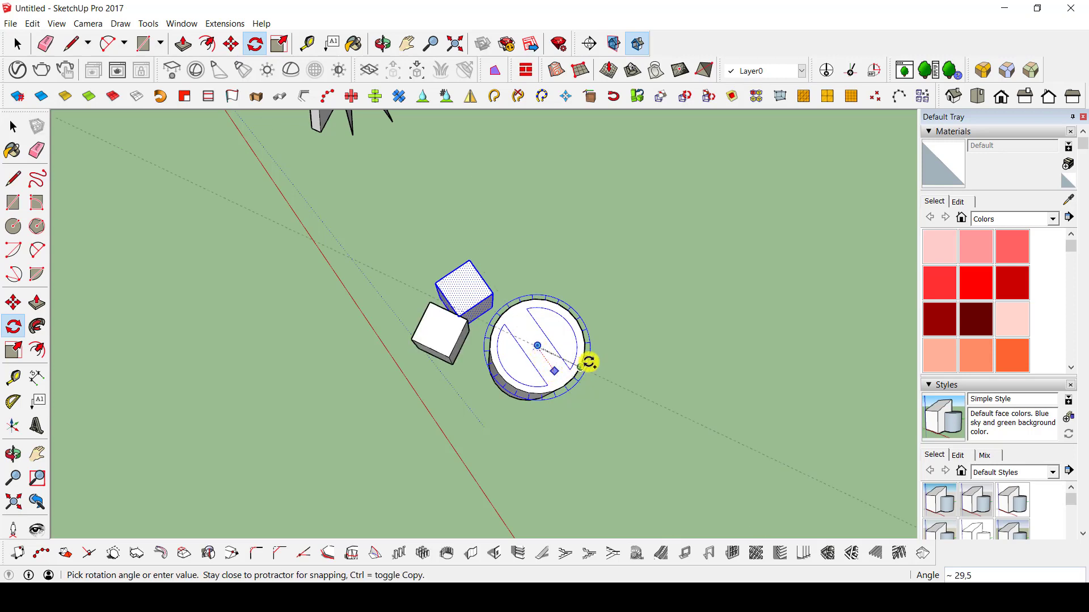
{"action": "left_click", "coordinate": [600, 310]}
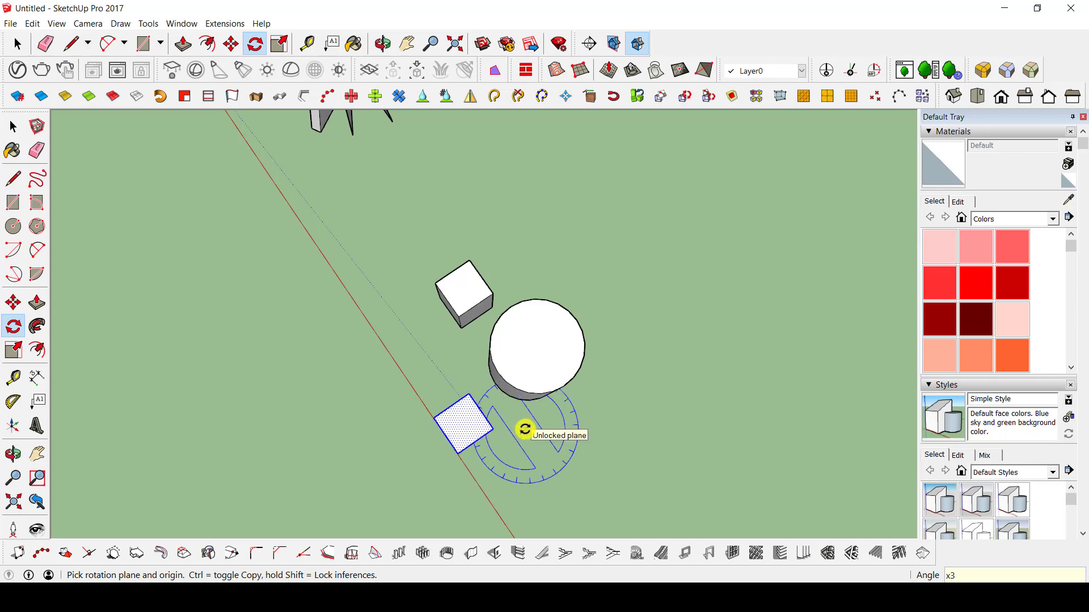
{"action": "key", "text": "Return"}
{"action": "middle_click_drag", "start_coordinate": [597, 346], "coordinate": [317, 201]}
{"action": "middle_click_drag", "start_coordinate": [469, 335], "coordinate": [476, 362]}
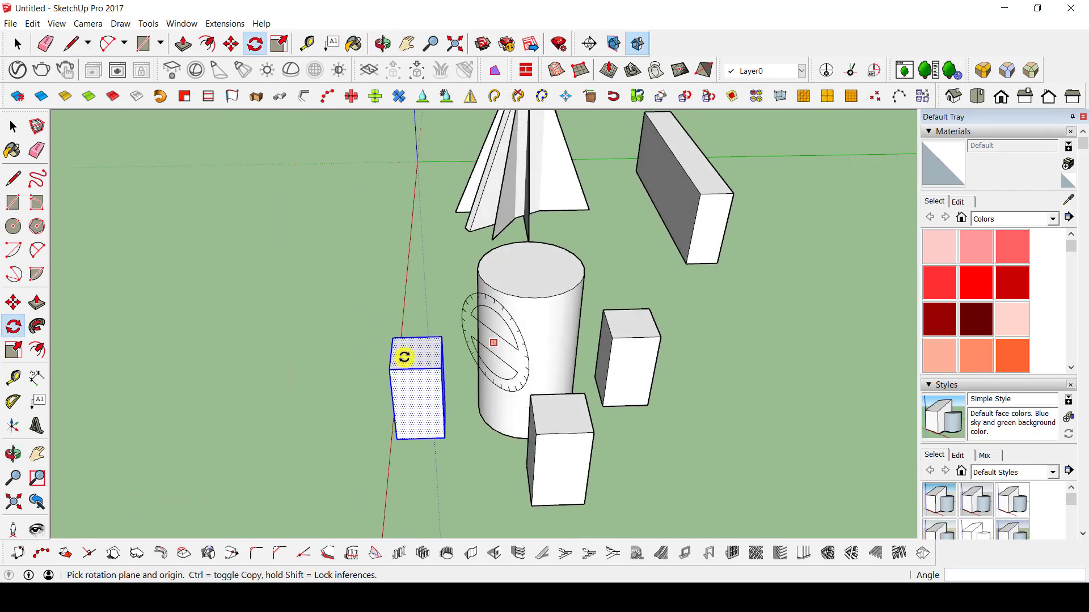
{"action": "middle_click_drag", "start_coordinate": [419, 352], "coordinate": [600, 316]}
{"action": "key", "text": "q"}
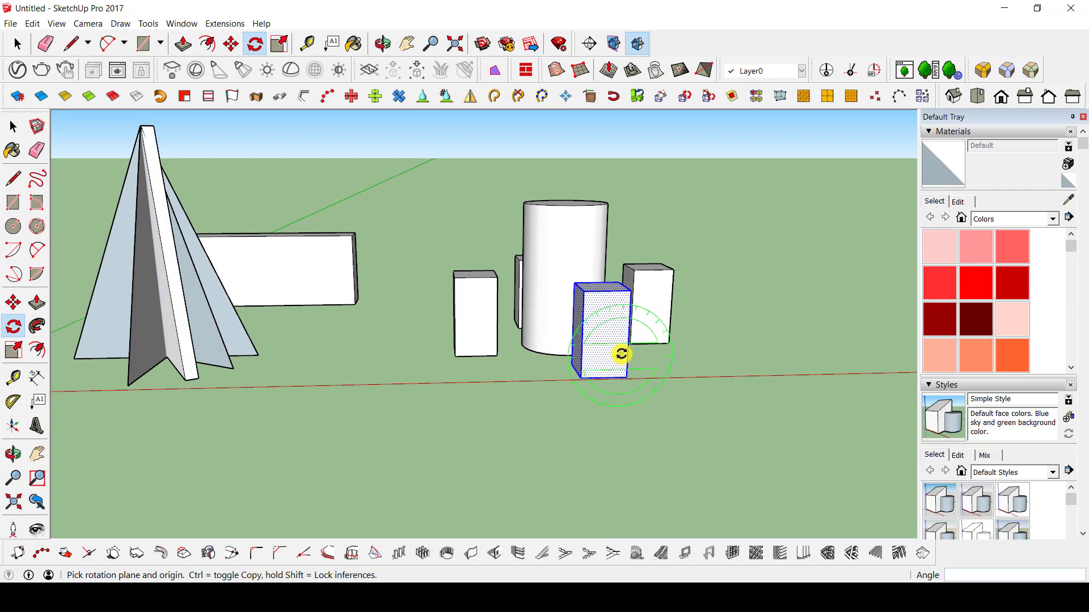
{"action": "mouse_move", "coordinate": [621, 354]}
{"action": "middle_mouse_down"}
{"action": "mouse_move", "coordinate": [596, 372]}
{"action": "mouse_move", "coordinate": [601, 362]}
{"action": "middle_mouse_up"}
{"action": "left_click", "coordinate": [596, 358]}
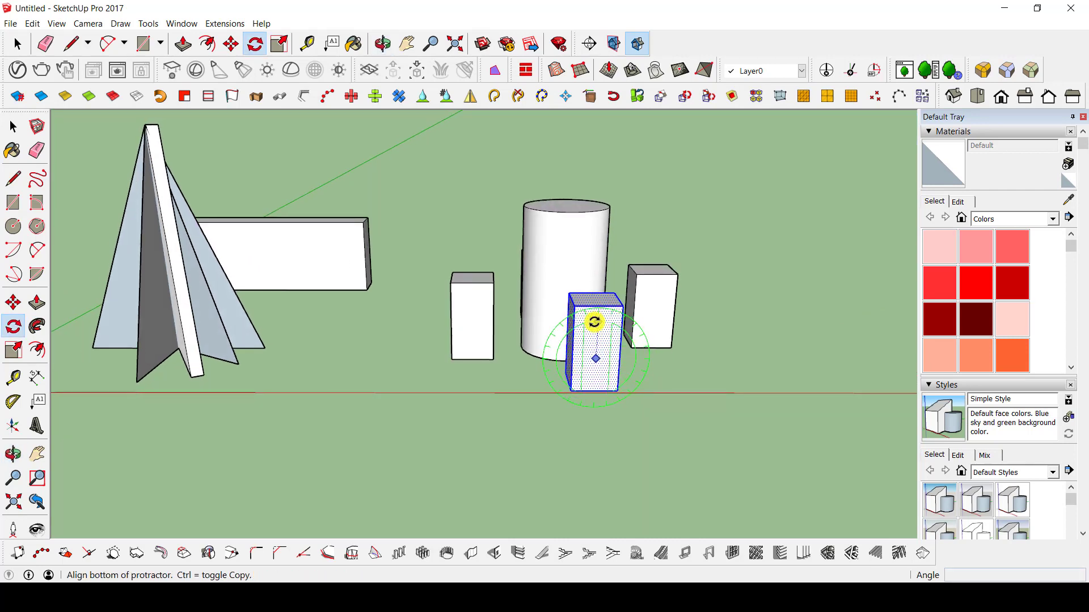
{"action": "left_click", "coordinate": [595, 322]}
{"action": "key", "text": "Escape"}
{"action": "key", "text": "space"}
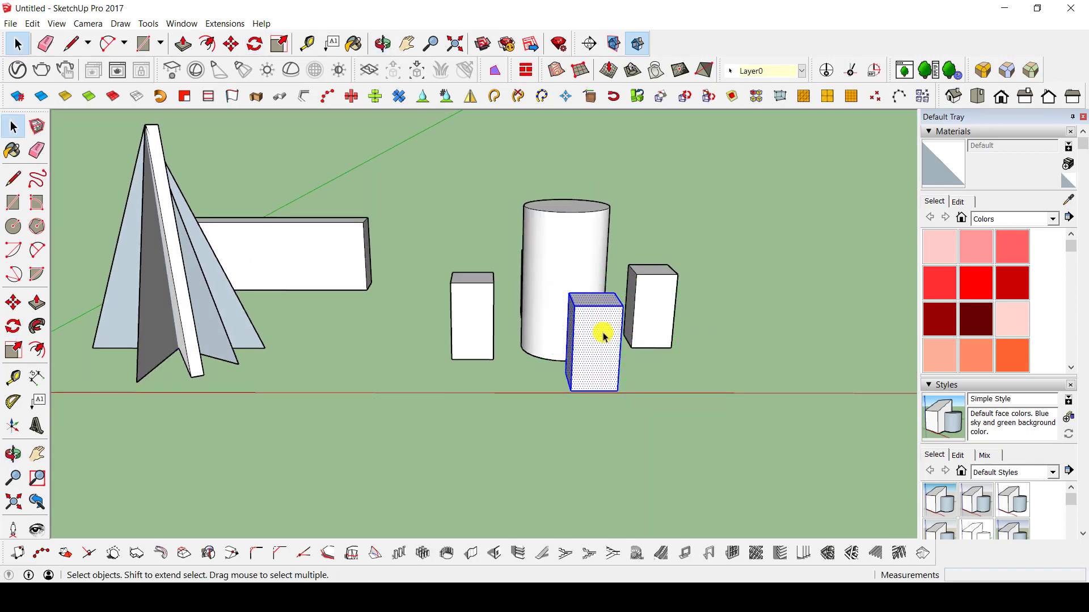
Rotate the selected box in the vertical green-axis plane about a point on its front face so that it lies on its side.
{"action": "key", "text": "q"}
{"action": "left_click", "coordinate": [599, 340]}
{"action": "left_click", "coordinate": [597, 319]}
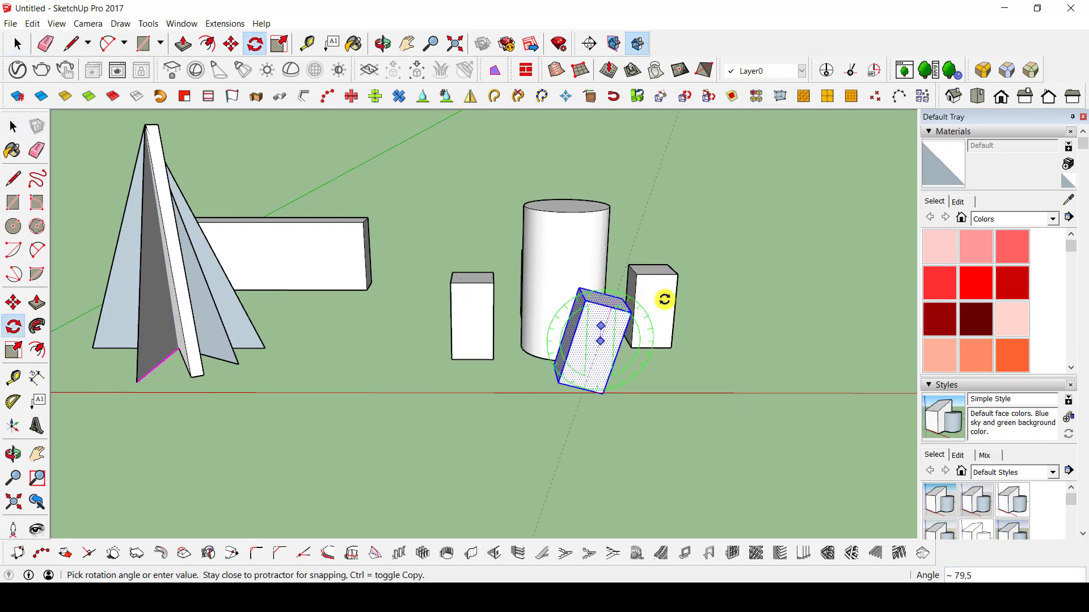
{"action": "left_click", "coordinate": [706, 343]}
Rotate the lying box 90° in the vertical red-axis plane about a point on its end face.
{"action": "middle_click_drag", "start_coordinate": [695, 355], "coordinate": [434, 356]}
{"action": "left_click", "coordinate": [428, 354]}
{"action": "left_click", "coordinate": [445, 349]}
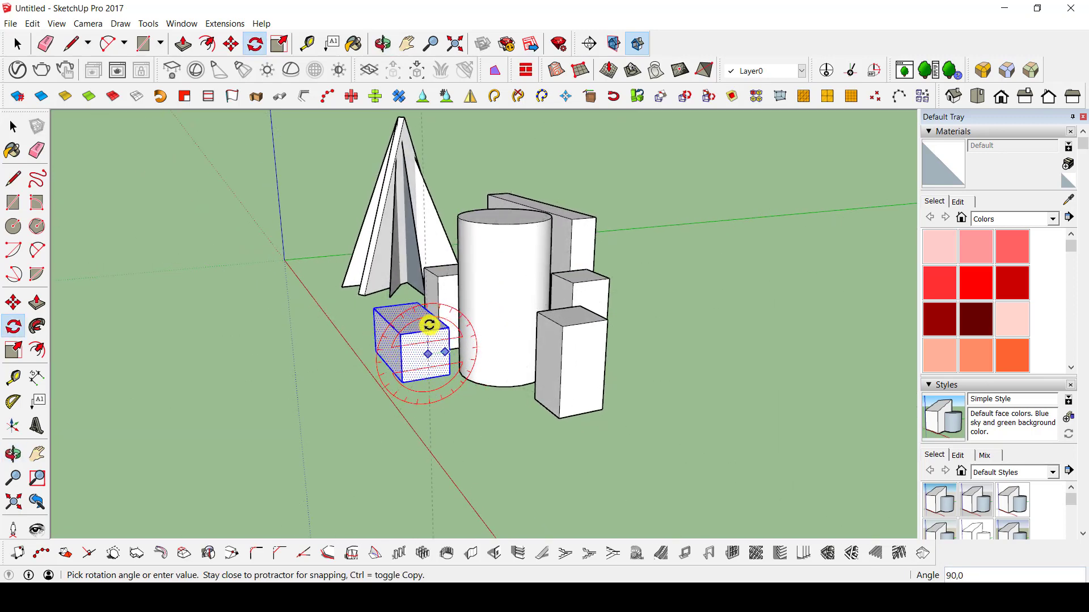
{"action": "left_click", "coordinate": [426, 322]}
Try to rotate the lying box in the horizontal plane about a point on its top face.
{"action": "middle_click_drag", "start_coordinate": [426, 322], "coordinate": [425, 381]}
{"action": "left_click", "coordinate": [418, 371]}
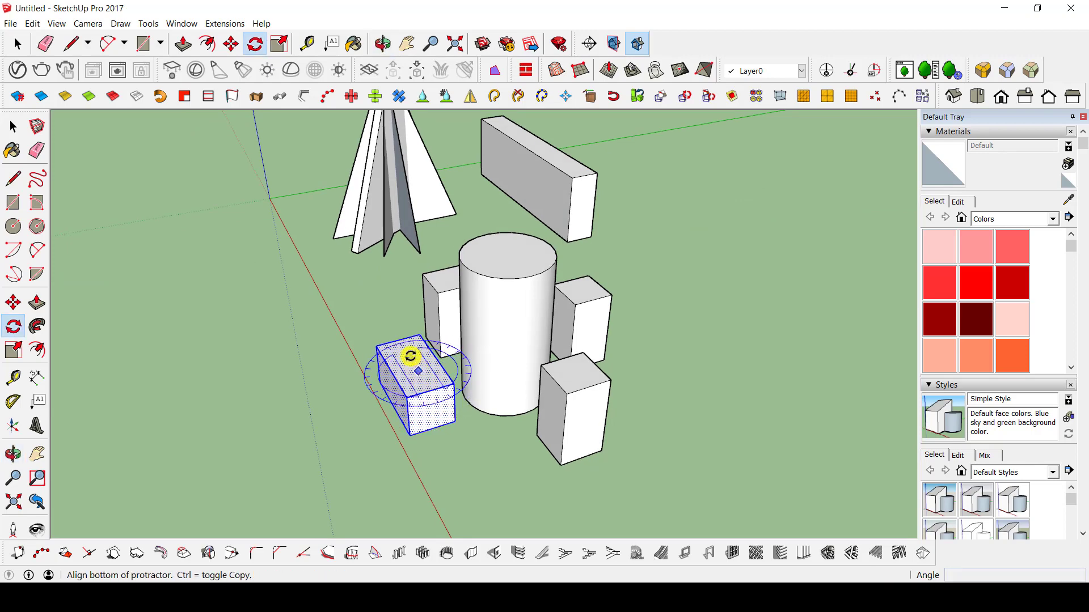
{"action": "left_click", "coordinate": [409, 357]}
{"action": "left_click", "coordinate": [389, 348]}
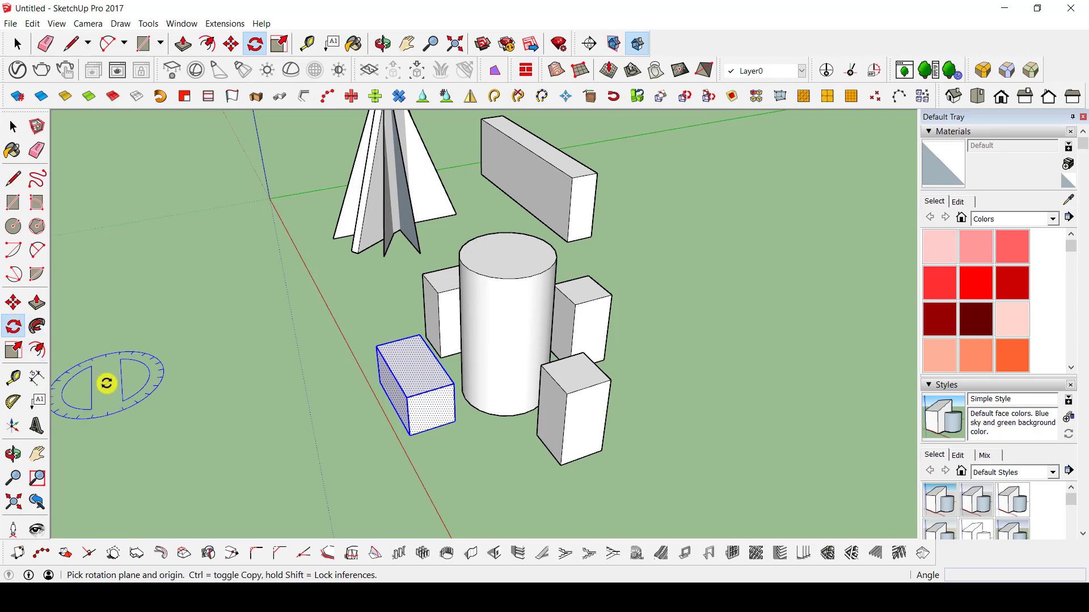
{"action": "key", "text": "space"}
Draw a rectangle of about 113.50 by 178.62 m on the empty ground beyond the long box.
{"action": "middle_click_drag", "start_coordinate": [243, 319], "coordinate": [772, 316]}
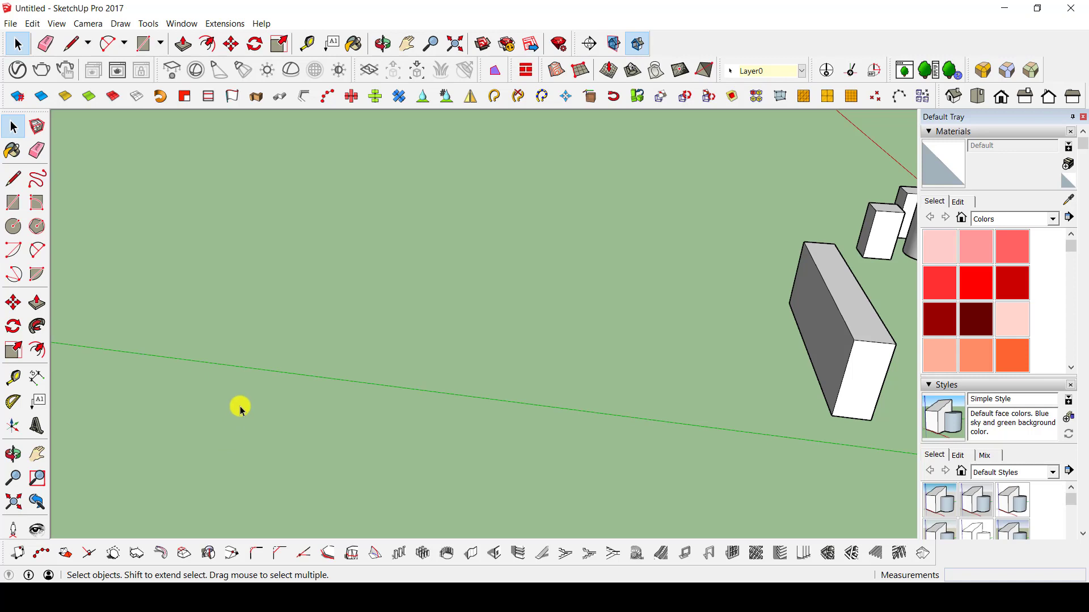
{"action": "key", "text": "r"}
{"action": "left_click", "coordinate": [231, 265]}
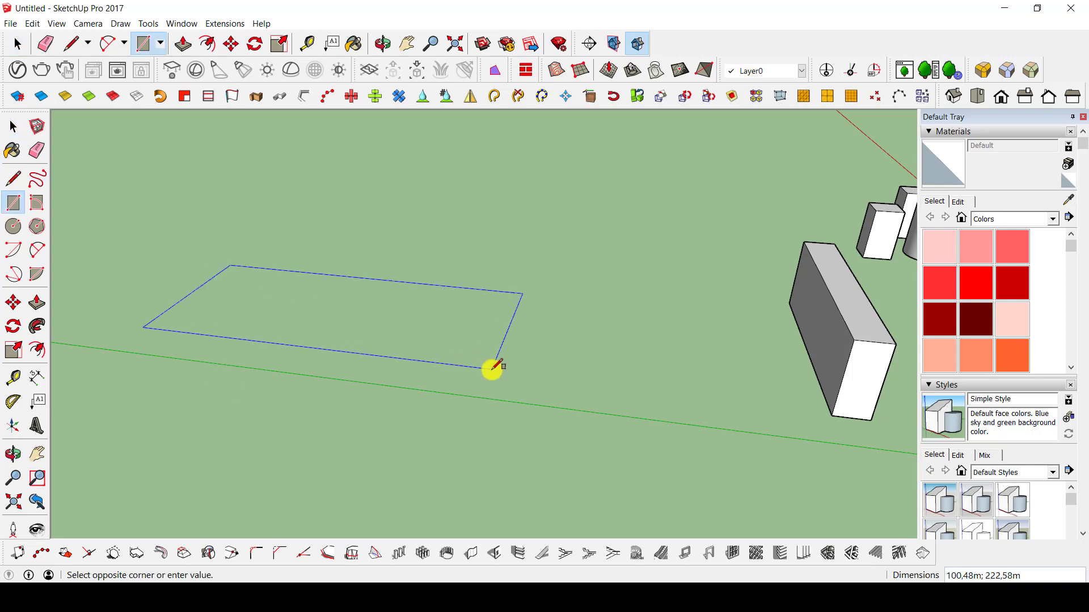
{"action": "left_click", "coordinate": [411, 372]}
Draw the stepped inner side and top edge of an upright profile, starting from the rectangle's corner.
{"action": "middle_click_drag", "start_coordinate": [297, 346], "coordinate": [360, 299]}
{"action": "scroll", "coordinate": [252, 193], "scroll_direction": "up", "scroll_amount": 5}
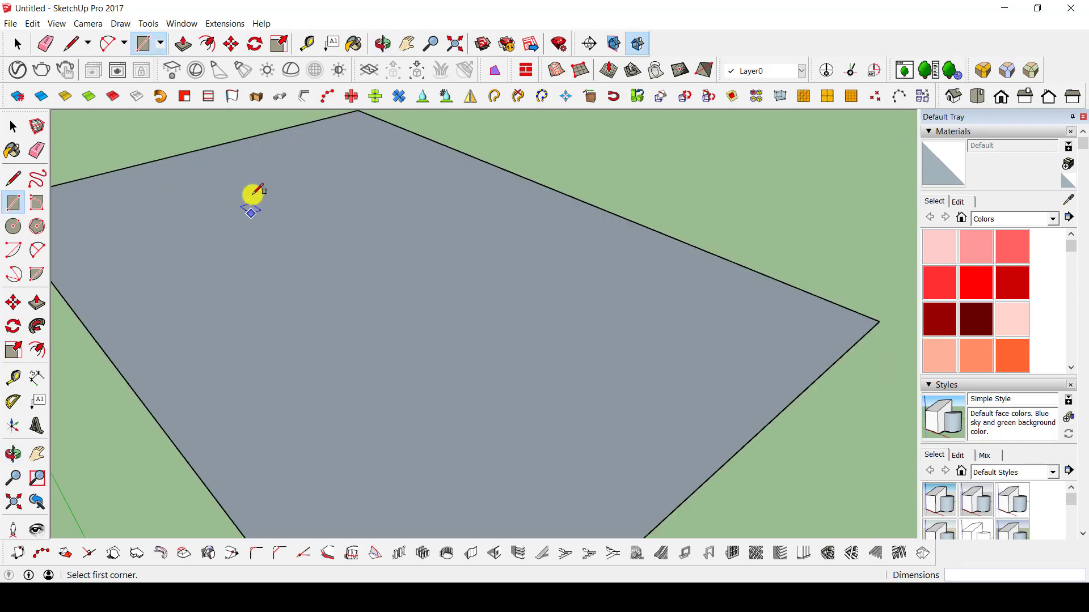
{"action": "middle_click_drag", "start_coordinate": [252, 193], "coordinate": [544, 221]}
{"action": "middle_click_drag", "start_coordinate": [447, 236], "coordinate": [783, 291]}
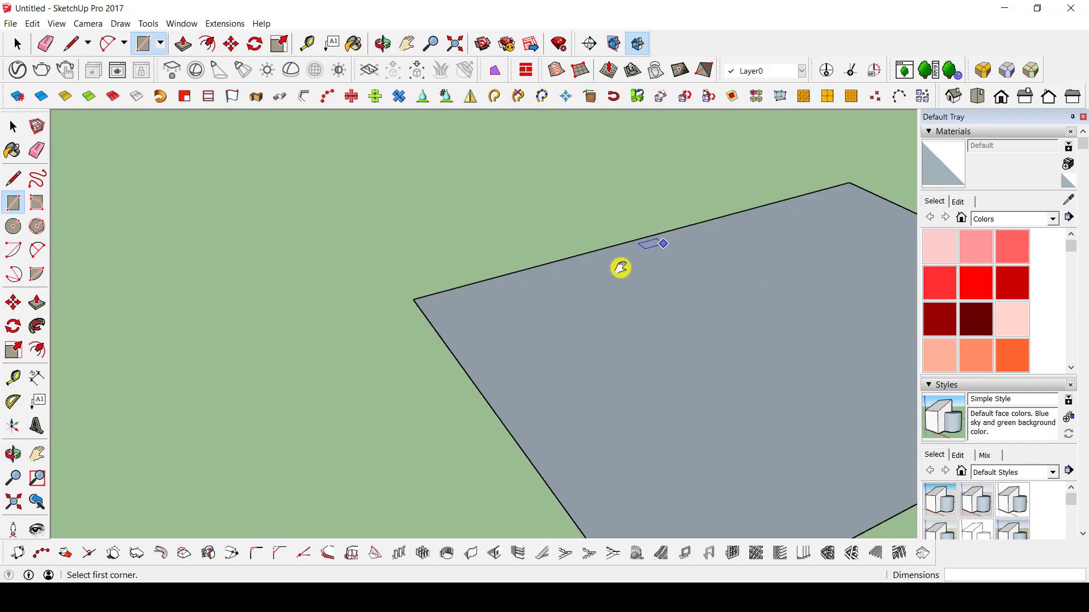
{"action": "middle_click_drag", "start_coordinate": [621, 268], "coordinate": [542, 271], "text": "shift"}
{"action": "scroll", "coordinate": [255, 332], "scroll_direction": "up", "scroll_amount": 2}
{"action": "key", "text": "l"}
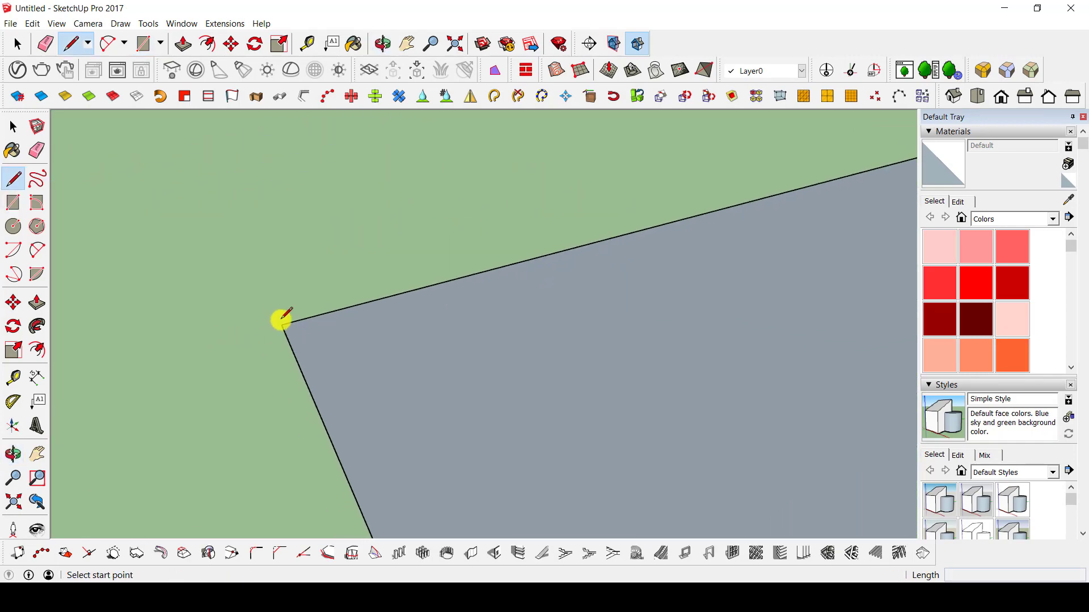
{"action": "left_click", "coordinate": [282, 323]}
{"action": "middle_click_drag", "start_coordinate": [329, 272], "coordinate": [360, 360]}
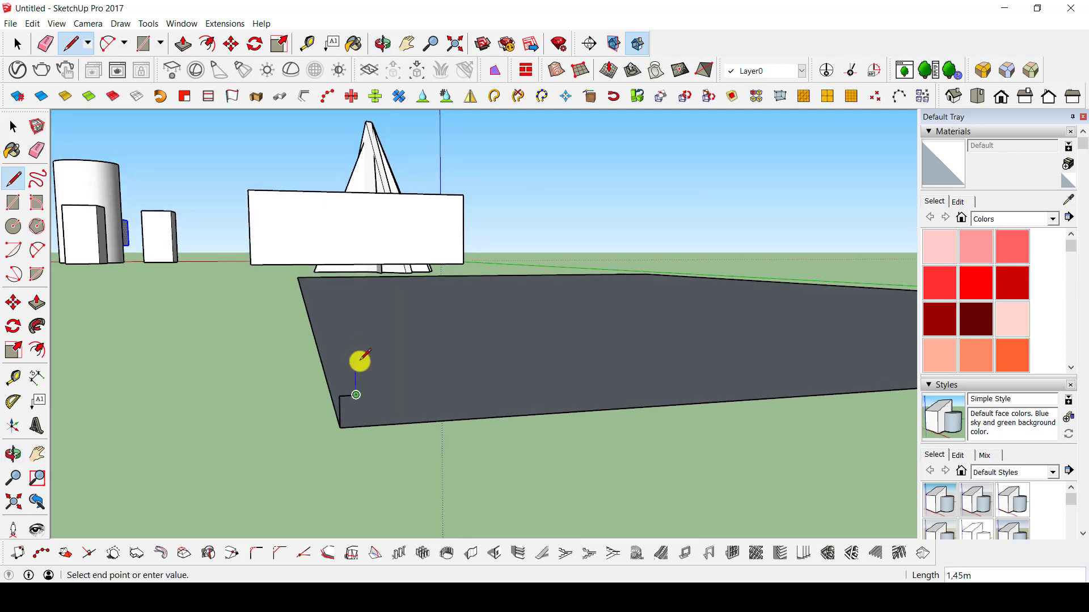
{"action": "left_click", "coordinate": [355, 362]}
{"action": "left_click", "coordinate": [304, 363]}
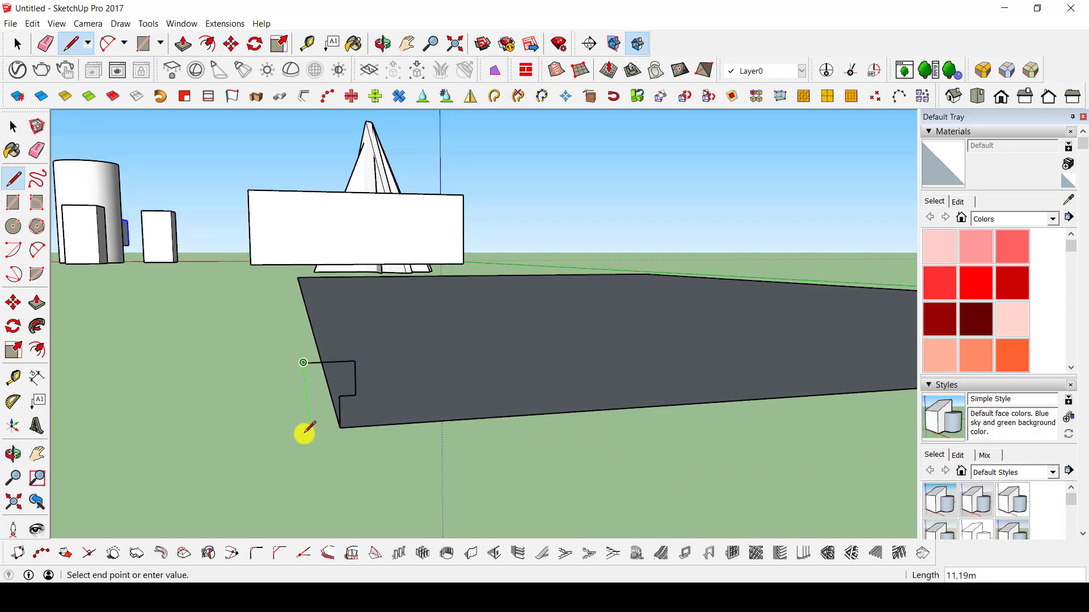
Close the upright profile with an outer vertical edge and a bottom edge, and erase the overhanging line ends.
{"action": "left_click", "coordinate": [298, 432]}
{"action": "key", "text": "Escape"}
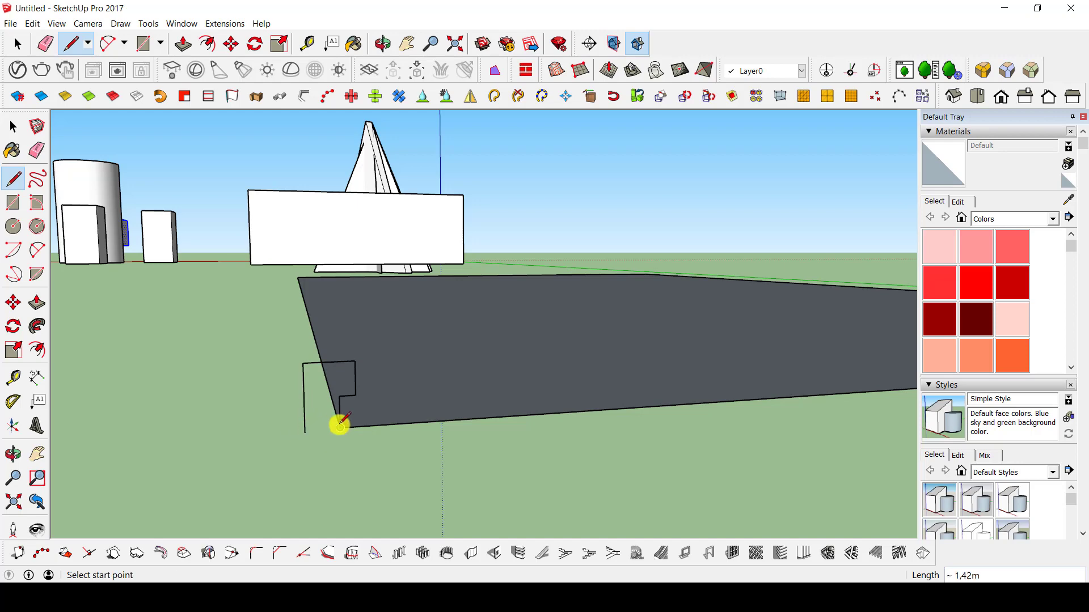
{"action": "left_click", "coordinate": [340, 428]}
{"action": "left_click", "coordinate": [294, 425]}
{"action": "key", "text": "e"}
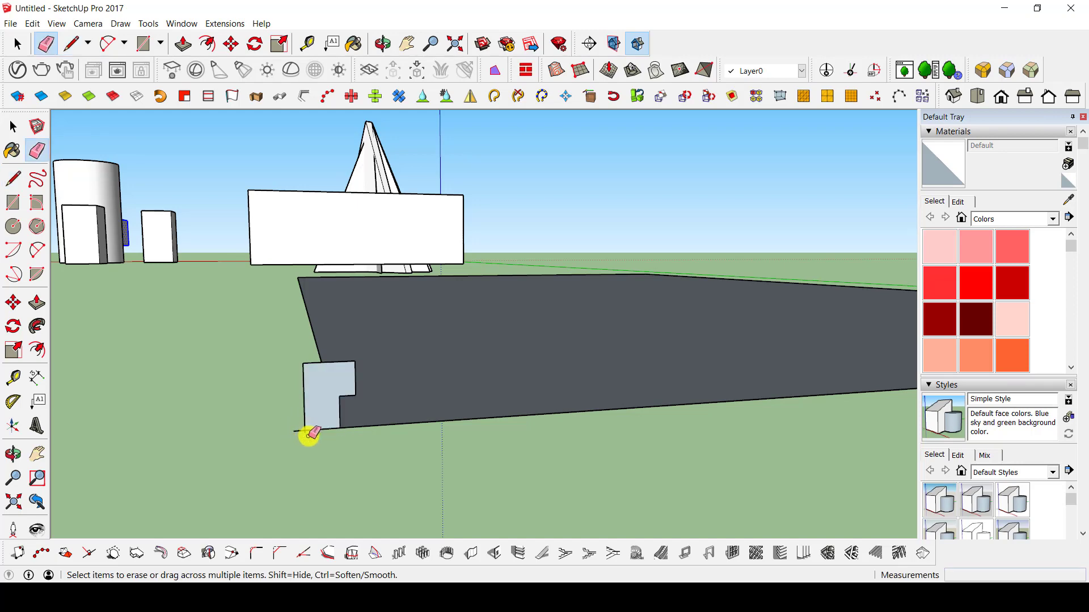
{"action": "scroll", "coordinate": [308, 432], "scroll_direction": "up", "scroll_amount": 3}
{"action": "scroll", "coordinate": [312, 396], "scroll_direction": "down", "scroll_amount": 5}
{"action": "scroll", "coordinate": [338, 285], "scroll_direction": "up", "scroll_amount": 6}
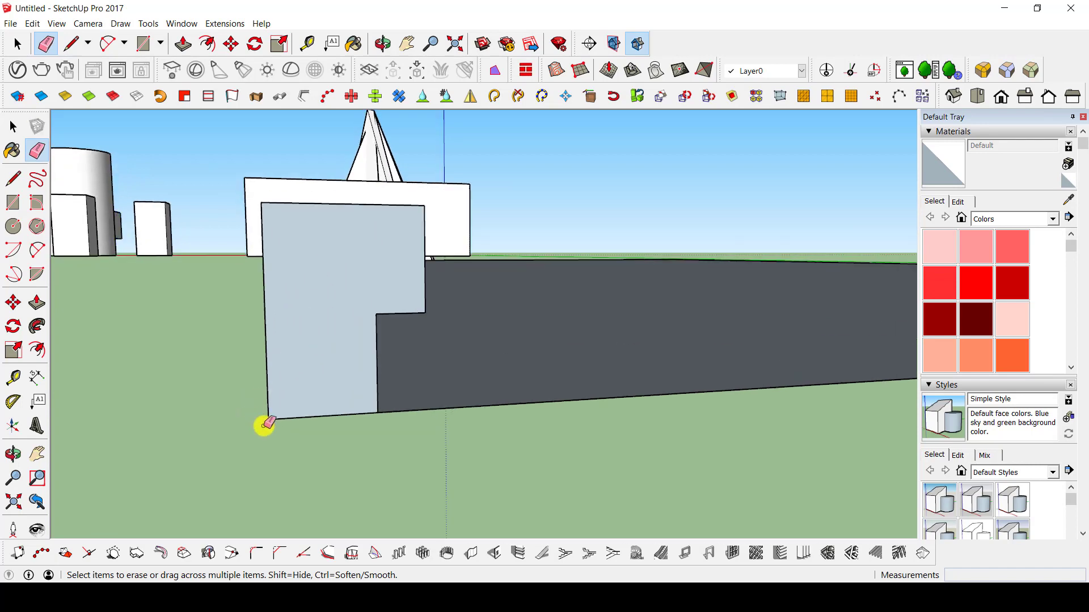
{"action": "scroll", "coordinate": [353, 359], "scroll_direction": "down", "scroll_amount": 5}
Examine the upright profile at the rectangle's corner from several angles.
{"action": "middle_click_drag", "start_coordinate": [433, 357], "coordinate": [427, 359]}
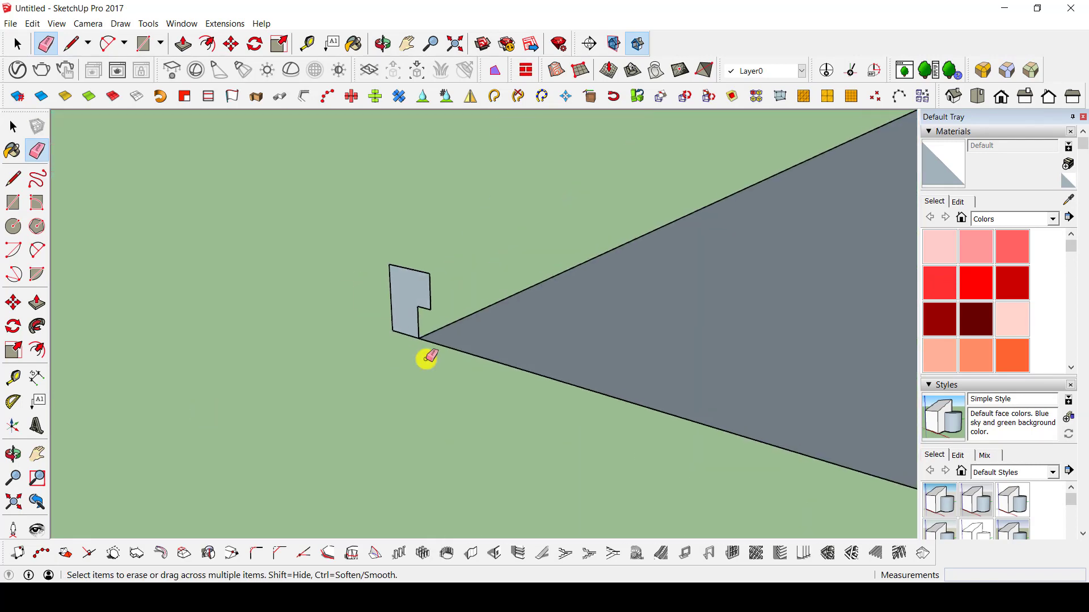
{"action": "scroll", "coordinate": [513, 317], "scroll_direction": "down", "scroll_amount": 3}
{"action": "mouse_move", "coordinate": [543, 316]}
{"action": "middle_mouse_down"}
{"action": "mouse_move", "coordinate": [401, 338]}
{"action": "mouse_move", "coordinate": [333, 309]}
{"action": "middle_mouse_up"}
{"action": "key", "text": "space"}
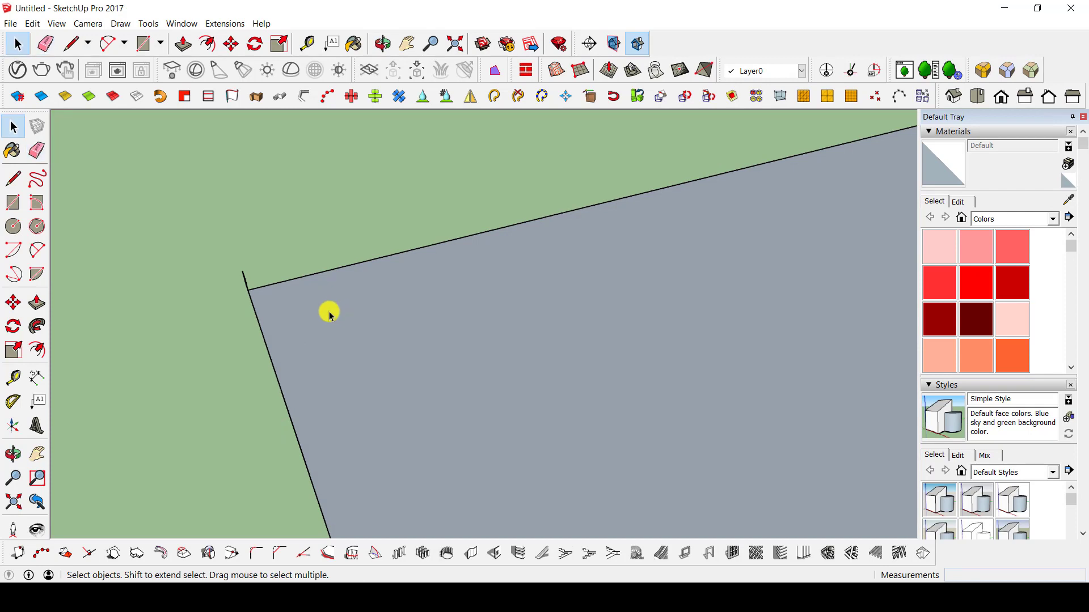
{"action": "scroll", "coordinate": [350, 294], "scroll_direction": "down", "scroll_amount": 2}
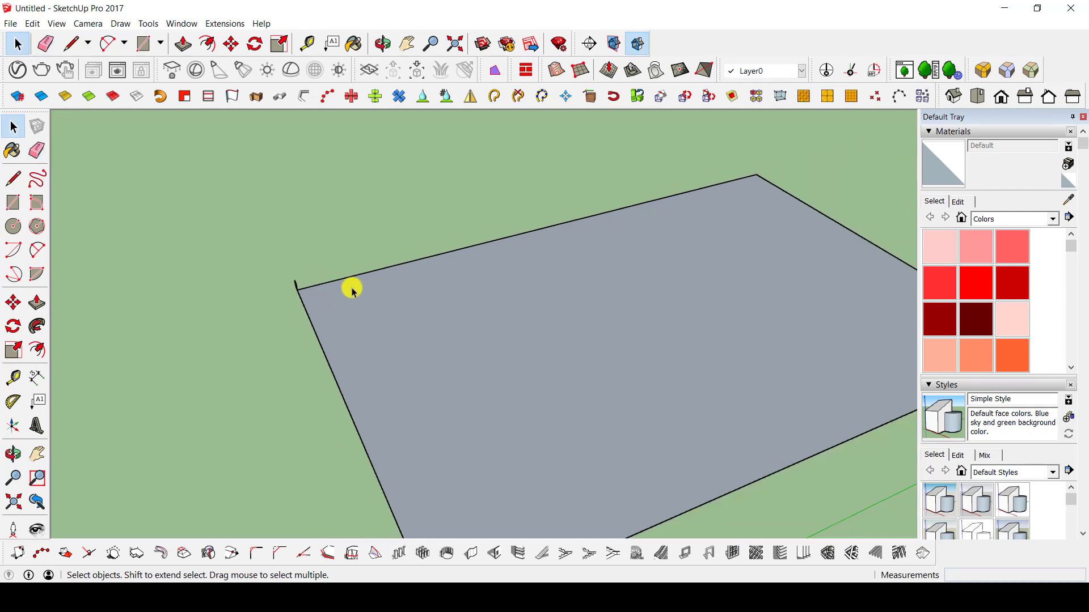
{"action": "middle_click_drag", "start_coordinate": [427, 305], "coordinate": [420, 428]}
{"action": "scroll", "coordinate": [397, 386], "scroll_direction": "up", "scroll_amount": 3}
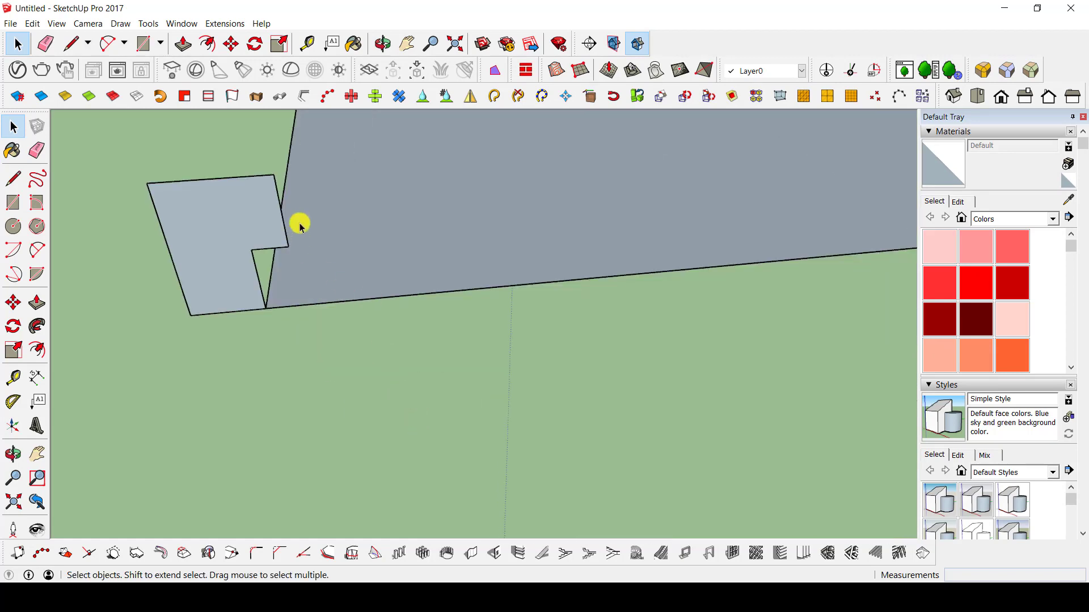
{"action": "scroll", "coordinate": [363, 222], "scroll_direction": "down", "scroll_amount": 3}
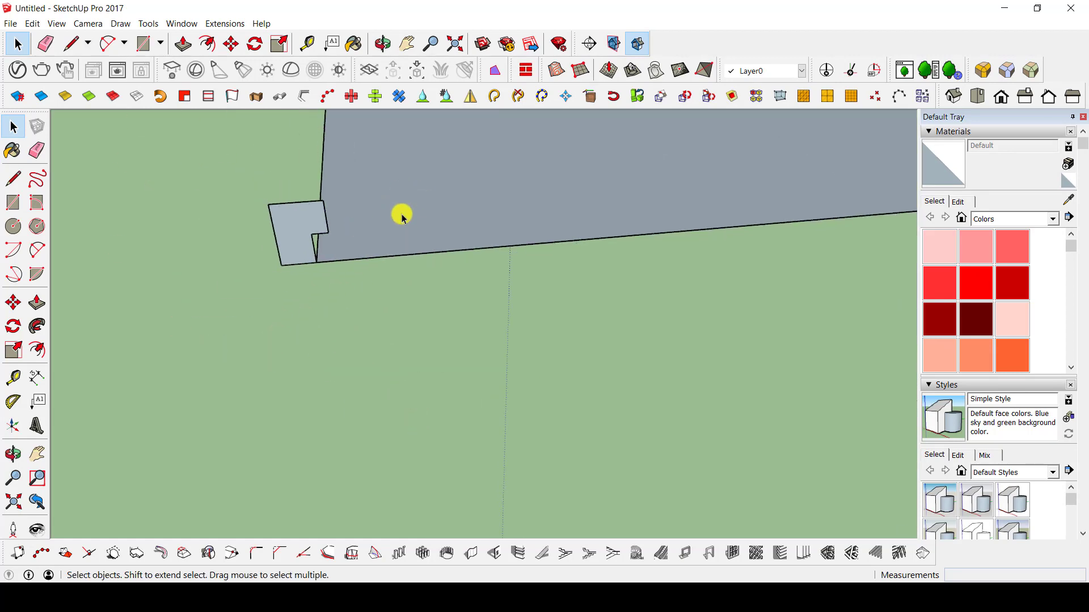
{"action": "scroll", "coordinate": [475, 199], "scroll_direction": "down", "scroll_amount": 4}
Sweep the corner profile around the whole rectangle perimeter with Follow Me, using the rectangle's face and edges as the path.
{"action": "middle_click_drag", "start_coordinate": [513, 222], "coordinate": [406, 369]}
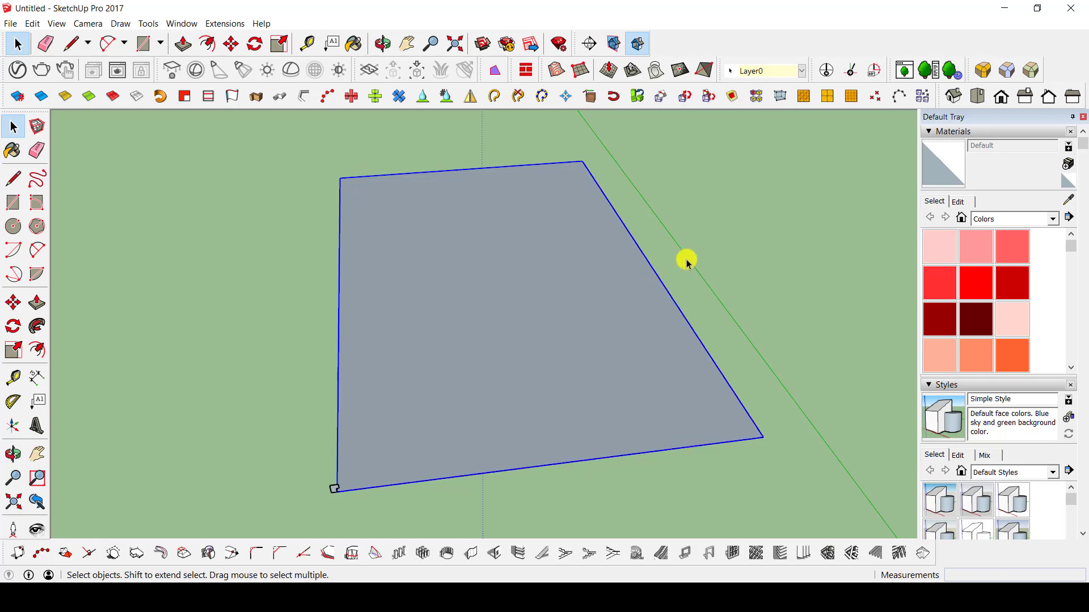
{"action": "left_click", "coordinate": [37, 327]}
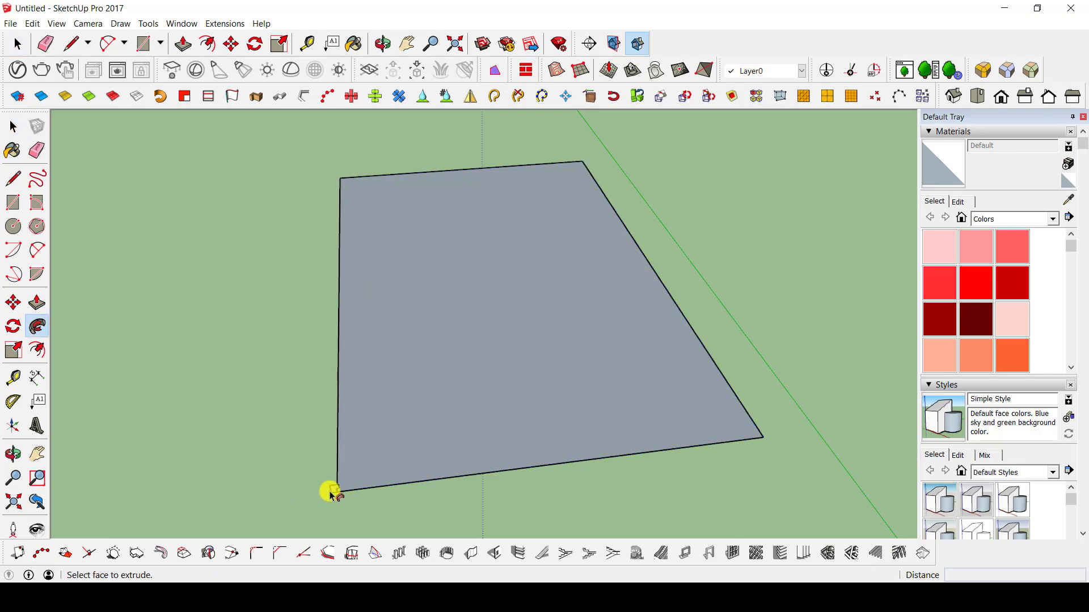
{"action": "scroll", "coordinate": [332, 493], "scroll_direction": "up", "scroll_amount": 5}
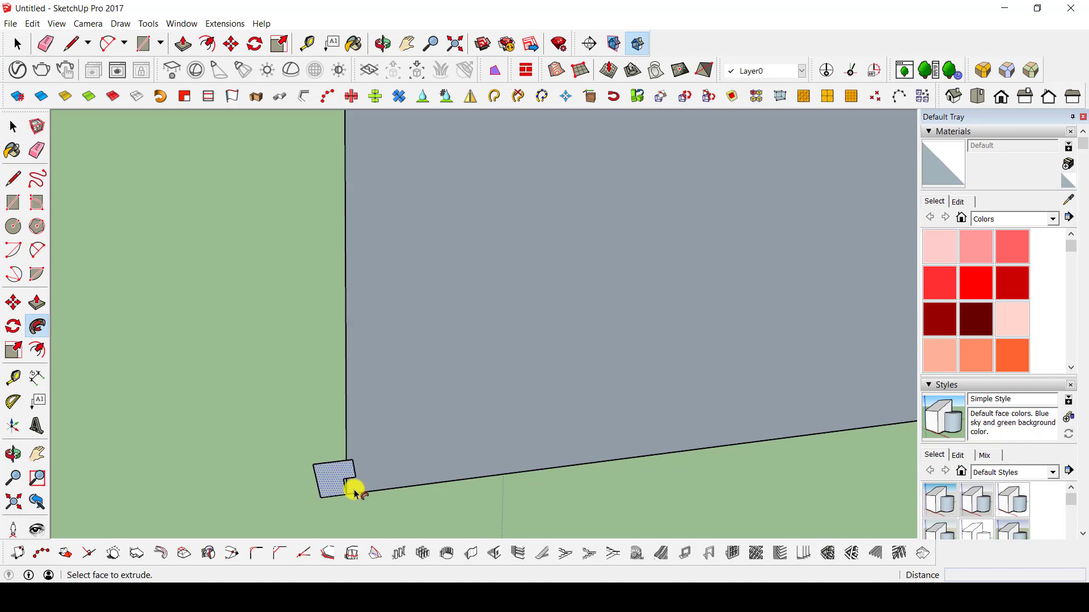
{"action": "mouse_move", "coordinate": [355, 492]}
{"action": "middle_mouse_down"}
{"action": "mouse_move", "coordinate": [311, 430]}
{"action": "mouse_move", "coordinate": [326, 466]}
{"action": "mouse_move", "coordinate": [438, 452]}
{"action": "mouse_move", "coordinate": [748, 344]}
{"action": "mouse_move", "coordinate": [913, 347]}
{"action": "mouse_move", "coordinate": [907, 377]}
{"action": "mouse_move", "coordinate": [323, 318]}
{"action": "mouse_move", "coordinate": [679, 329]}
{"action": "mouse_move", "coordinate": [935, 306]}
{"action": "middle_mouse_up"}
{"action": "left_click", "coordinate": [326, 466], "text": "alt"}
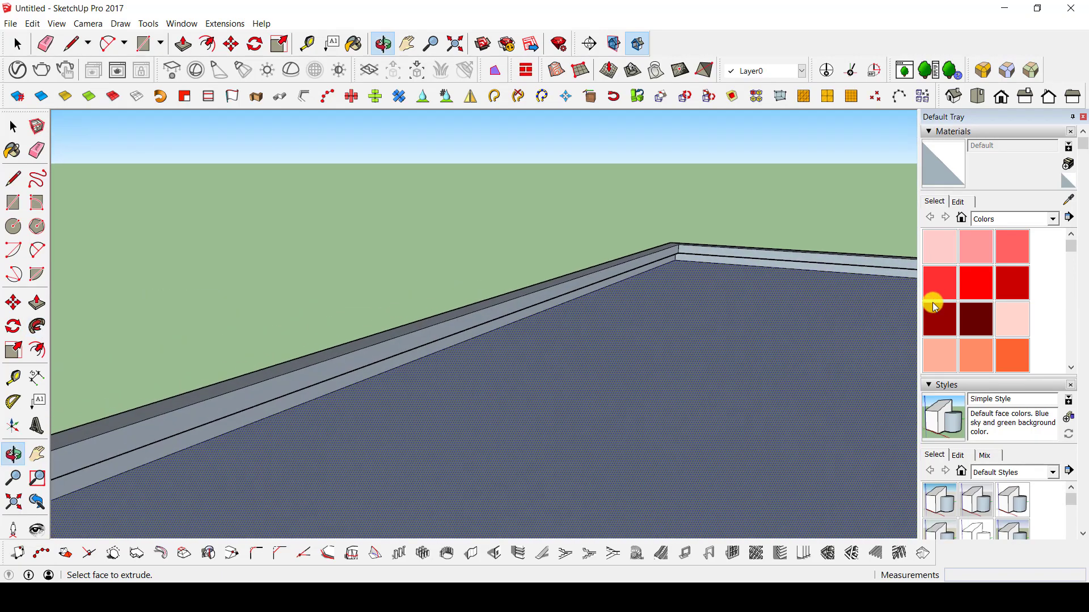
{"action": "middle_click_drag", "start_coordinate": [705, 325], "coordinate": [454, 405], "text": "shift"}
{"action": "scroll", "coordinate": [585, 290], "scroll_direction": "up", "scroll_amount": 6}
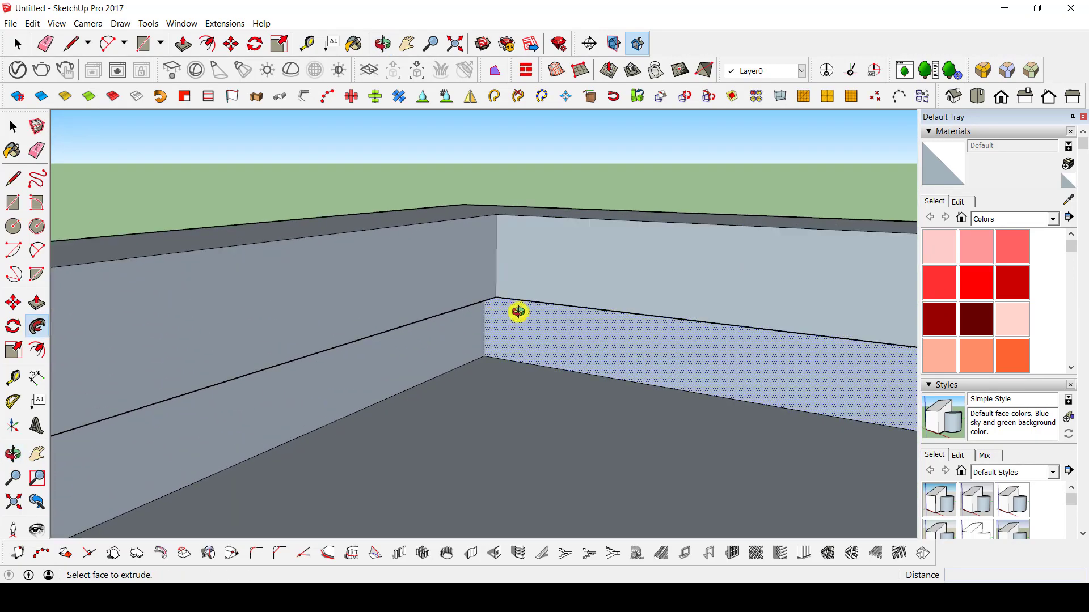
Draw a wavy freehand path on the open ground away from the swept rectangular frame and the other shapes.
{"action": "middle_click_drag", "start_coordinate": [519, 312], "coordinate": [547, 313]}
{"action": "scroll", "coordinate": [543, 313], "scroll_direction": "down", "scroll_amount": 2}
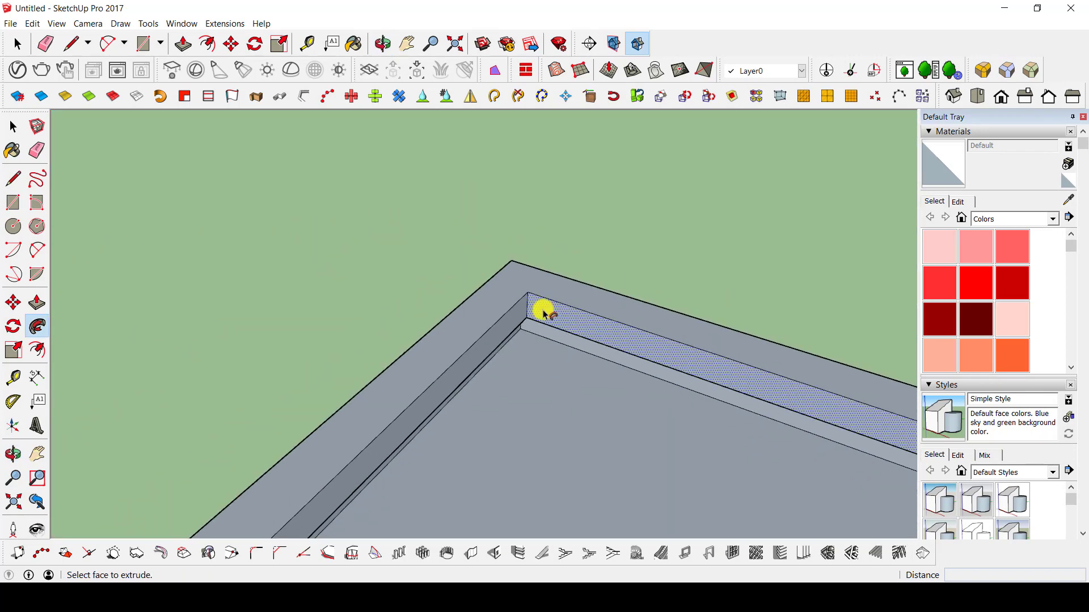
{"action": "scroll", "coordinate": [538, 312], "scroll_direction": "down", "scroll_amount": 7}
{"action": "mouse_move", "coordinate": [491, 397]}
{"action": "middle_mouse_down"}
{"action": "mouse_move", "coordinate": [546, 457]}
{"action": "mouse_move", "coordinate": [688, 321]}
{"action": "middle_mouse_up"}
{"action": "scroll", "coordinate": [687, 321], "scroll_direction": "down", "scroll_amount": 2}
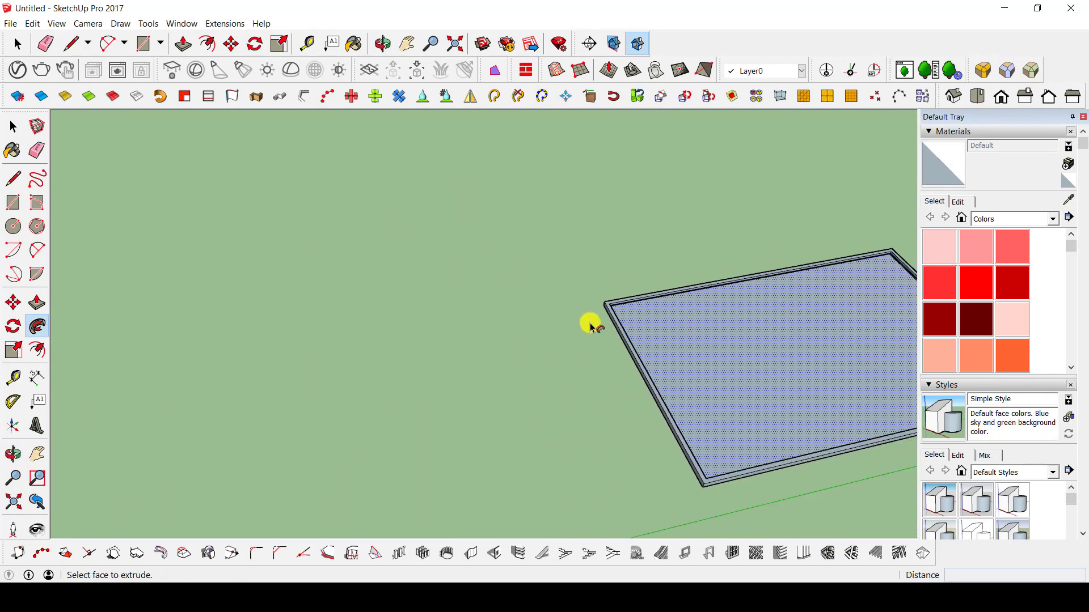
{"action": "scroll", "coordinate": [591, 327], "scroll_direction": "down", "scroll_amount": 5}
{"action": "mouse_move", "coordinate": [520, 462]}
{"action": "middle_mouse_down"}
{"action": "mouse_move", "coordinate": [418, 333]}
{"action": "mouse_move", "coordinate": [537, 219]}
{"action": "mouse_move", "coordinate": [287, 294]}
{"action": "mouse_move", "coordinate": [272, 287]}
{"action": "middle_mouse_up"}
{"action": "left_click", "coordinate": [48, 182]}
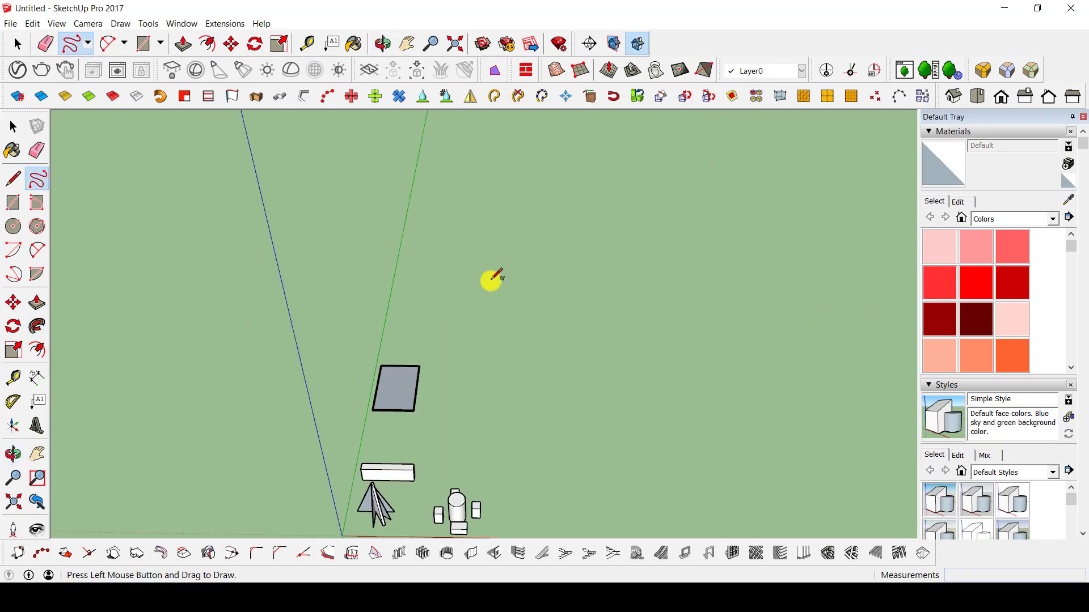
{"action": "mouse_move", "coordinate": [491, 280]}
{"action": "left_mouse_down"}
{"action": "mouse_move", "coordinate": [646, 303]}
{"action": "mouse_move", "coordinate": [819, 284]}
{"action": "mouse_move", "coordinate": [860, 189]}
{"action": "left_mouse_up"}
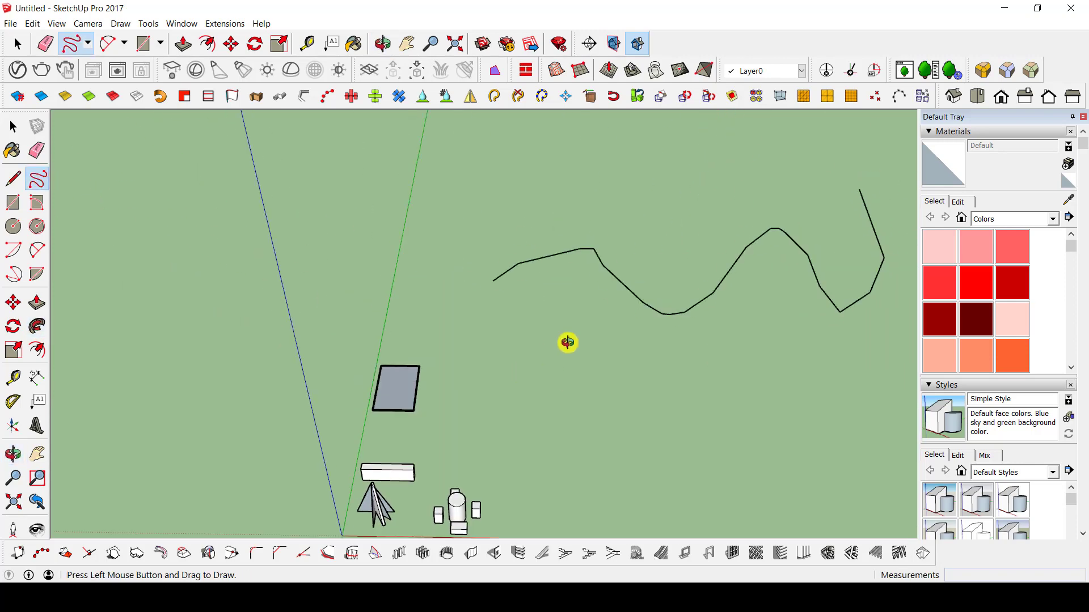
Draw an upright circle with a radius of about 6.92 m centred on the starting end of the wavy path.
{"action": "mouse_move", "coordinate": [566, 343]}
{"action": "middle_mouse_down"}
{"action": "mouse_move", "coordinate": [656, 326]}
{"action": "mouse_move", "coordinate": [617, 449]}
{"action": "mouse_move", "coordinate": [160, 416]}
{"action": "mouse_move", "coordinate": [214, 491]}
{"action": "middle_mouse_up"}
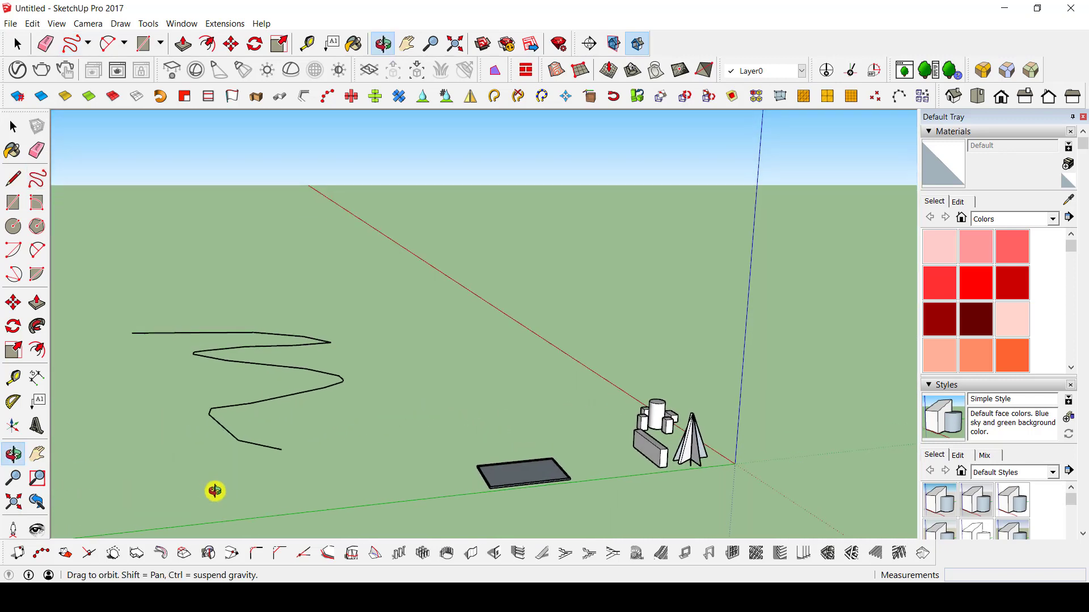
{"action": "scroll", "coordinate": [345, 413], "scroll_direction": "up", "scroll_amount": 3}
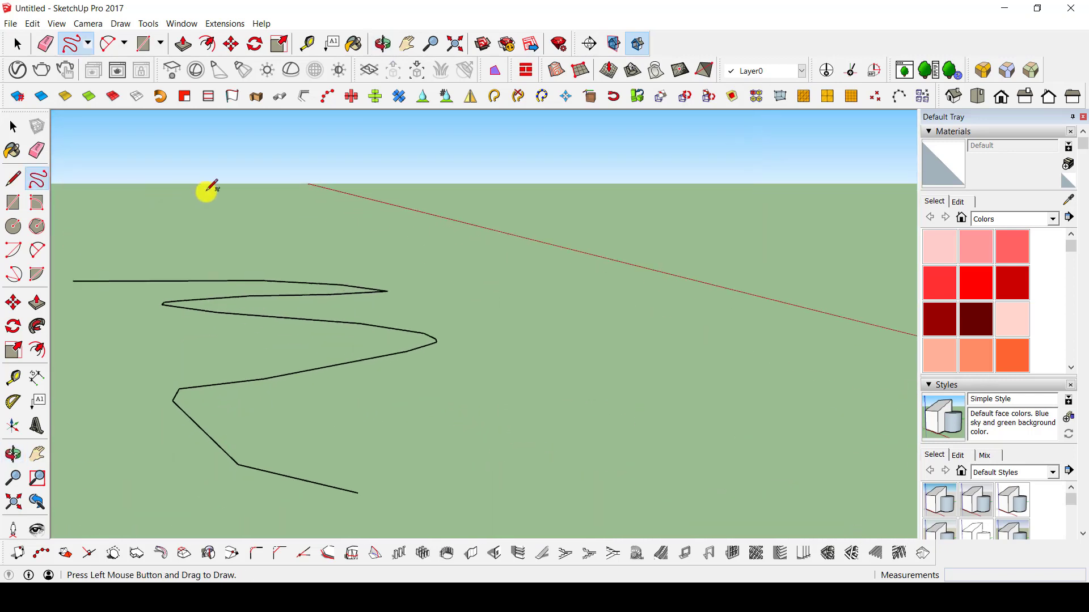
{"action": "mouse_move", "coordinate": [340, 455]}
{"action": "middle_mouse_down"}
{"action": "mouse_move", "coordinate": [286, 466]}
{"action": "mouse_move", "coordinate": [68, 453]}
{"action": "middle_mouse_up"}
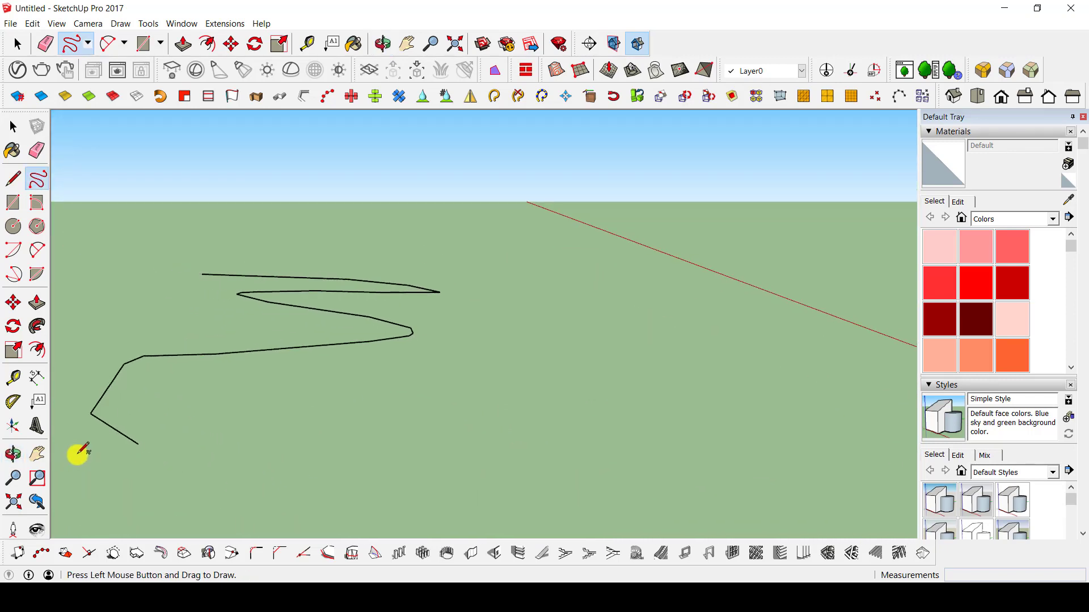
{"action": "key", "text": "c"}
{"action": "mouse_move", "coordinate": [138, 442]}
{"action": "middle_mouse_down"}
{"action": "mouse_move", "coordinate": [90, 430]}
{"action": "mouse_move", "coordinate": [278, 269]}
{"action": "mouse_move", "coordinate": [389, 284]}
{"action": "mouse_move", "coordinate": [260, 355]}
{"action": "mouse_move", "coordinate": [146, 342]}
{"action": "mouse_move", "coordinate": [286, 312]}
{"action": "mouse_move", "coordinate": [460, 299]}
{"action": "mouse_move", "coordinate": [367, 331]}
{"action": "mouse_move", "coordinate": [356, 301]}
{"action": "middle_mouse_up"}
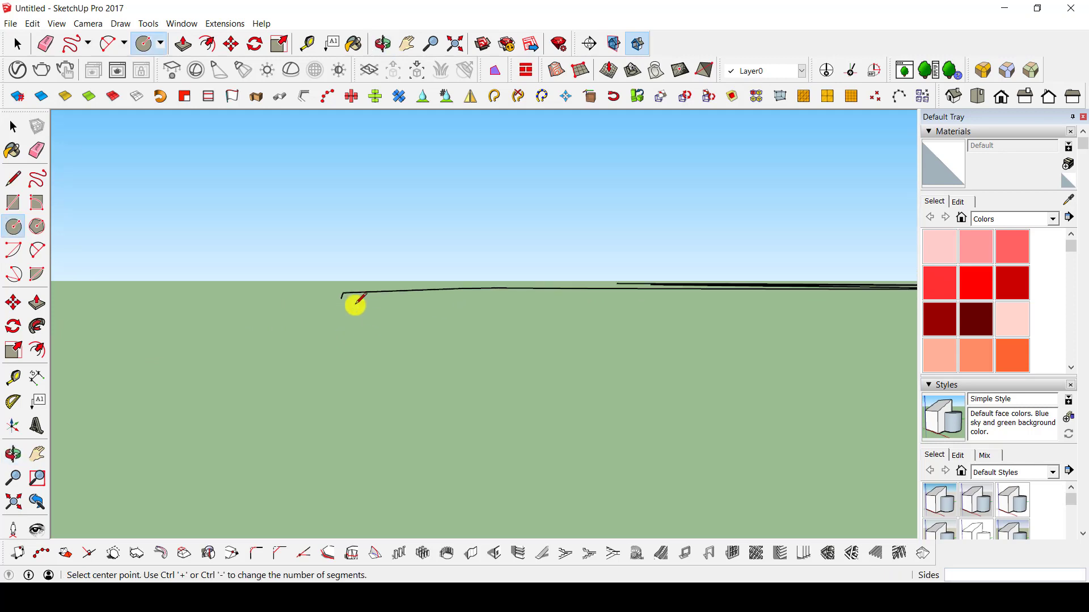
{"action": "left_click", "coordinate": [342, 299]}
{"action": "left_click", "coordinate": [343, 284]}
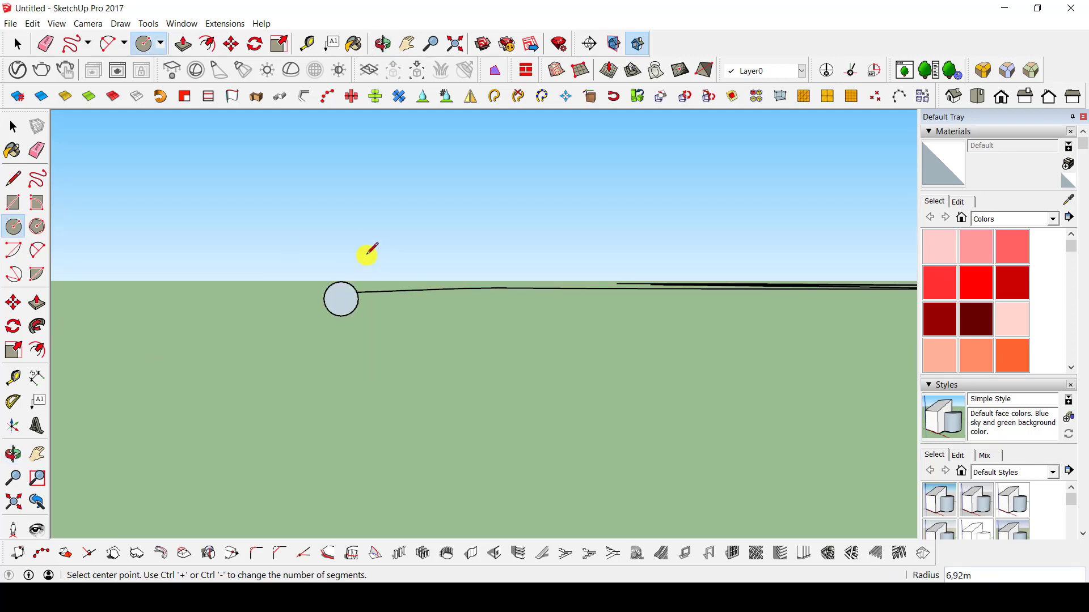
Sweep the circle along the whole wavy path with Follow Me to form a tube.
{"action": "mouse_move", "coordinate": [367, 251]}
{"action": "middle_mouse_down"}
{"action": "mouse_move", "coordinate": [764, 406]}
{"action": "mouse_move", "coordinate": [724, 338]}
{"action": "mouse_move", "coordinate": [360, 389]}
{"action": "mouse_move", "coordinate": [335, 287]}
{"action": "middle_mouse_up"}
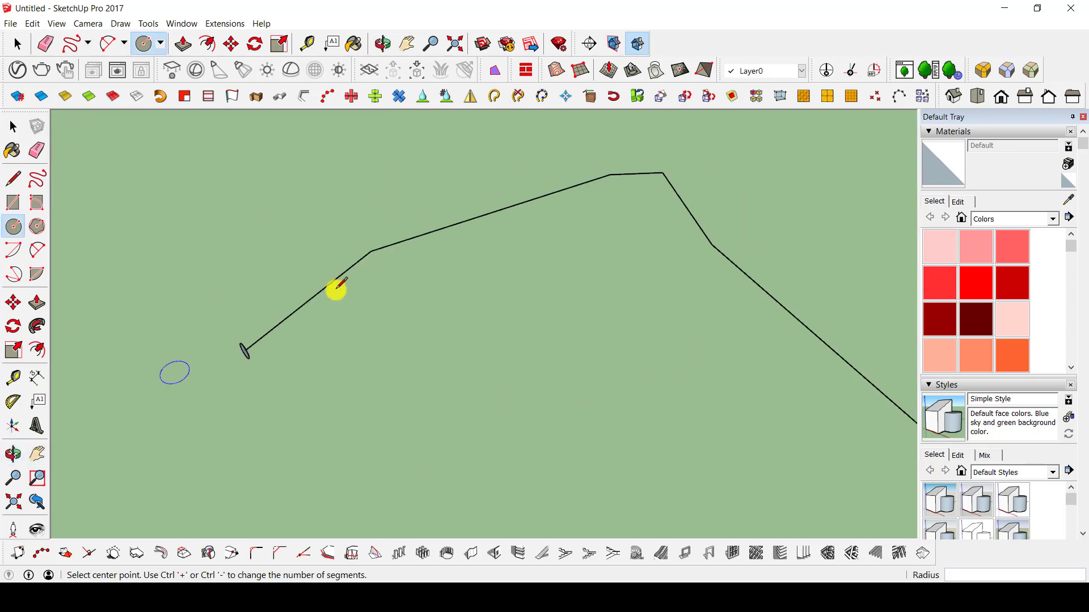
{"action": "middle_click_drag", "start_coordinate": [250, 356], "coordinate": [724, 163]}
{"action": "key", "text": "space"}
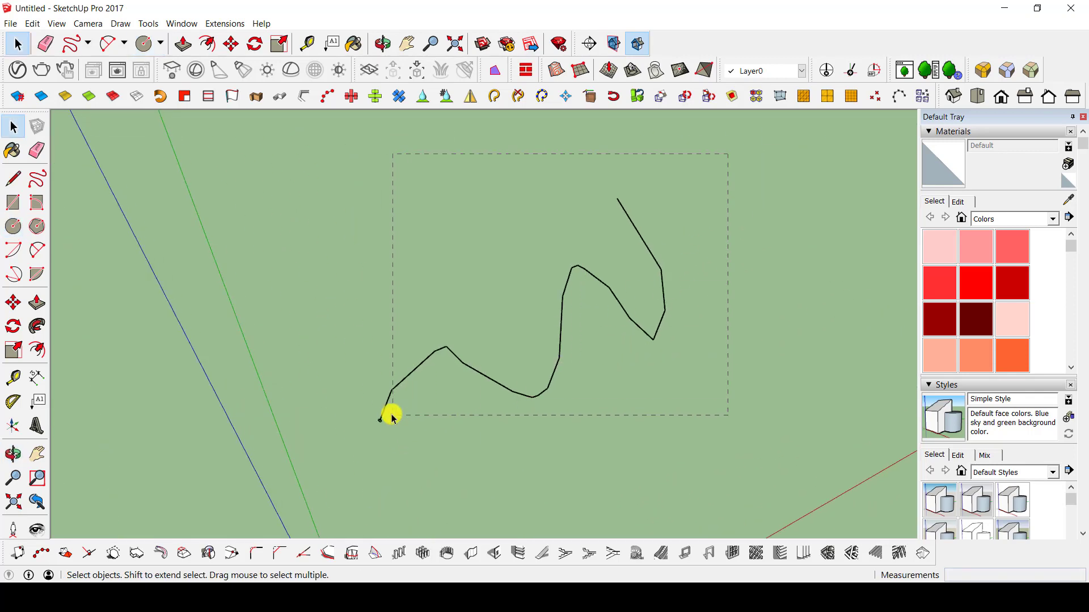
{"action": "left_click_drag", "start_coordinate": [384, 411], "coordinate": [382, 409]}
{"action": "middle_click_drag", "start_coordinate": [381, 408], "coordinate": [499, 326]}
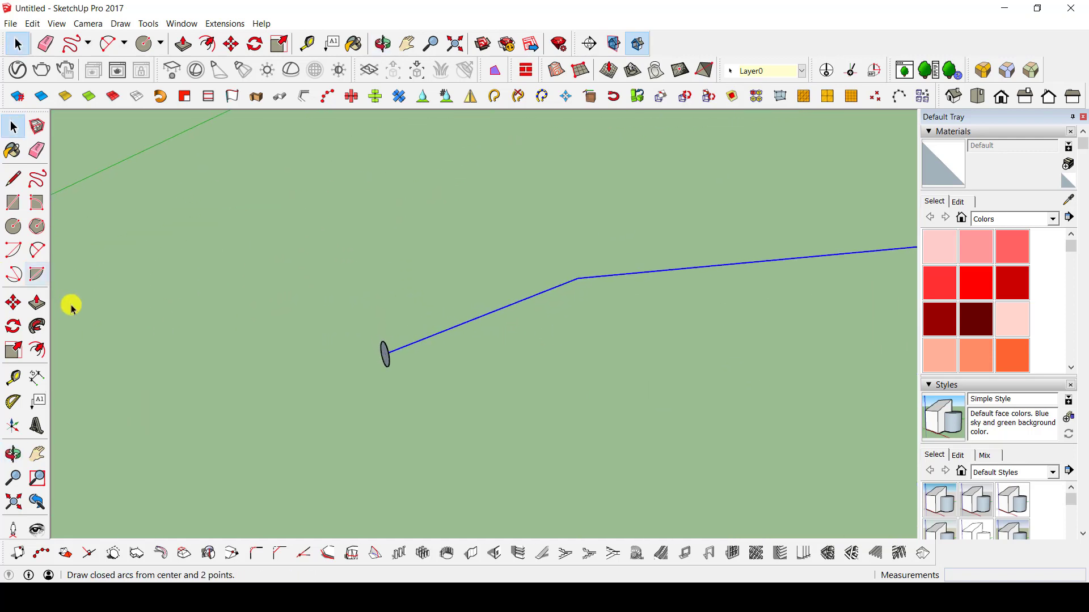
{"action": "left_click", "coordinate": [37, 328]}
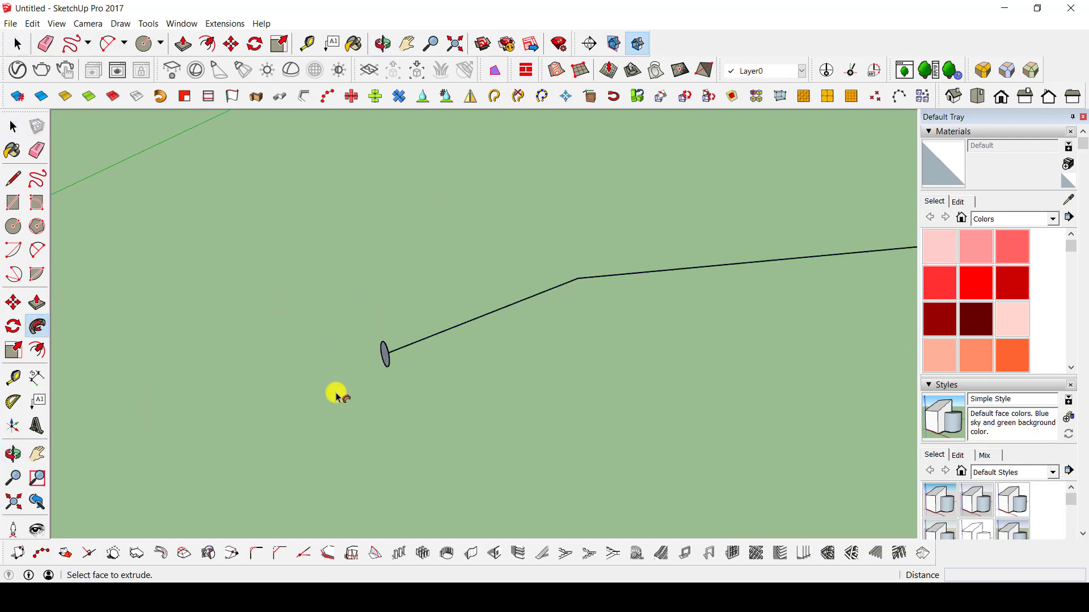
{"action": "left_click", "coordinate": [387, 355]}
{"action": "middle_click_drag", "start_coordinate": [525, 312], "coordinate": [187, 309]}
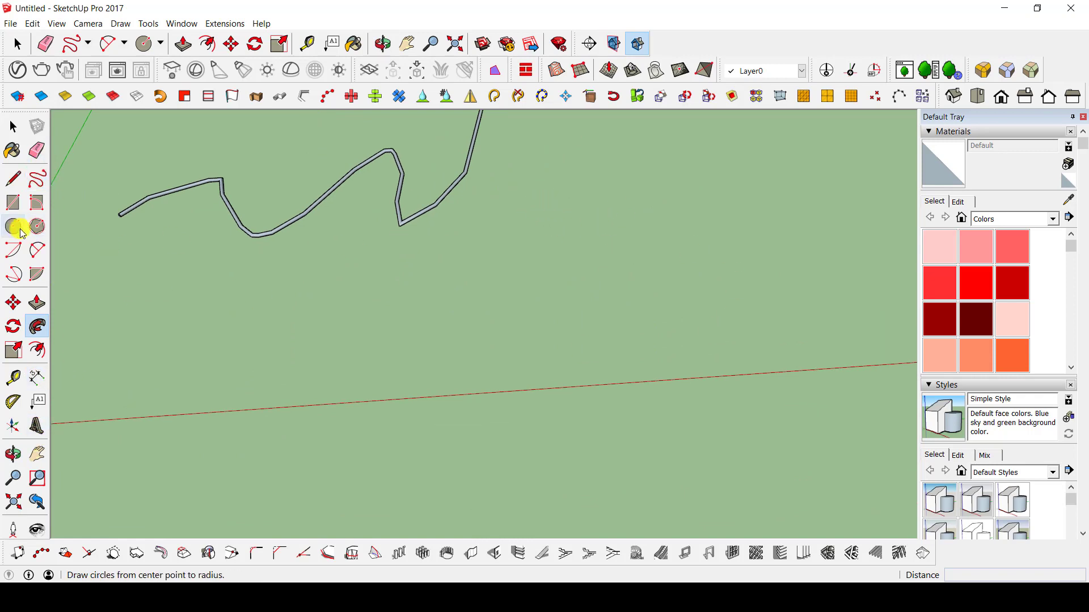
Write "3D" in freehand lines on the ground beside the swept tube.
{"action": "left_click", "coordinate": [37, 178]}
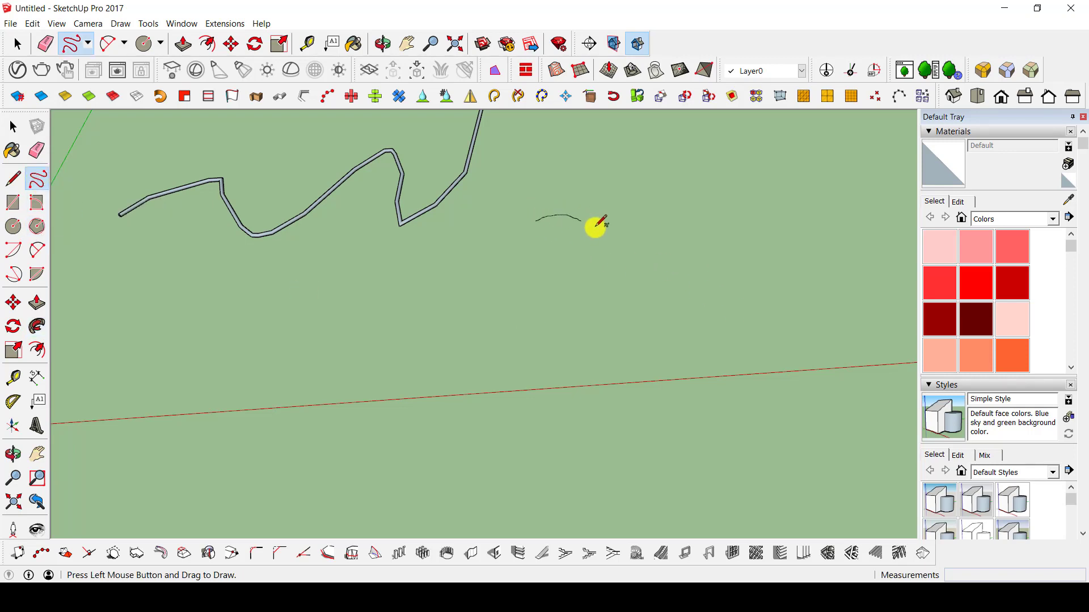
{"action": "left_click_drag", "start_coordinate": [600, 359], "coordinate": [513, 365]}
{"action": "left_click_drag", "start_coordinate": [634, 219], "coordinate": [647, 342]}
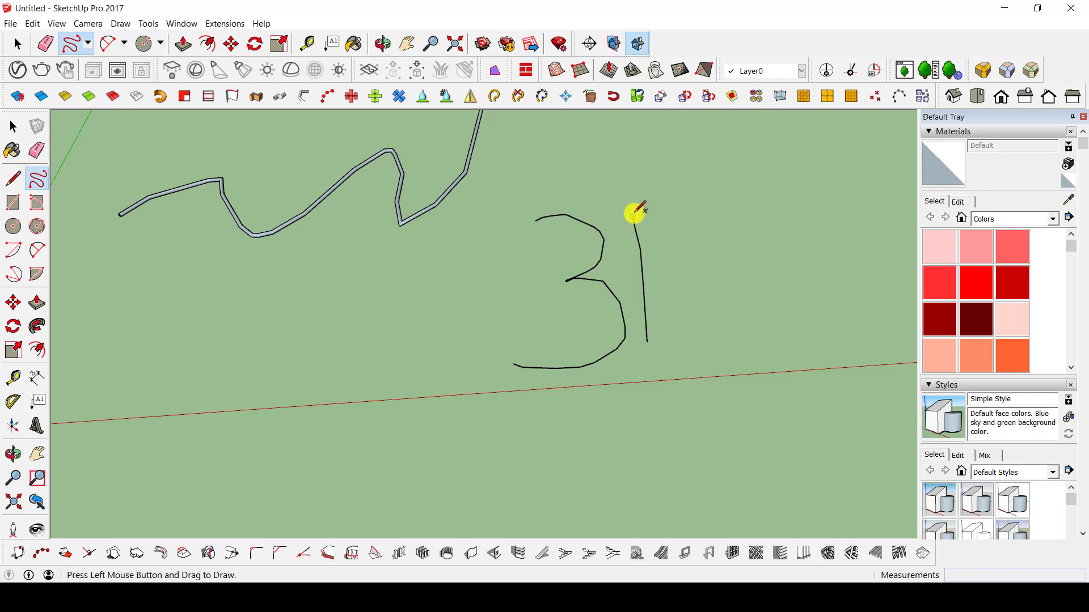
{"action": "mouse_move", "coordinate": [653, 213]}
{"action": "left_mouse_down"}
{"action": "mouse_move", "coordinate": [749, 318]}
{"action": "mouse_move", "coordinate": [648, 343]}
{"action": "left_mouse_up"}
{"action": "middle_click_drag", "start_coordinate": [573, 278], "coordinate": [613, 282]}
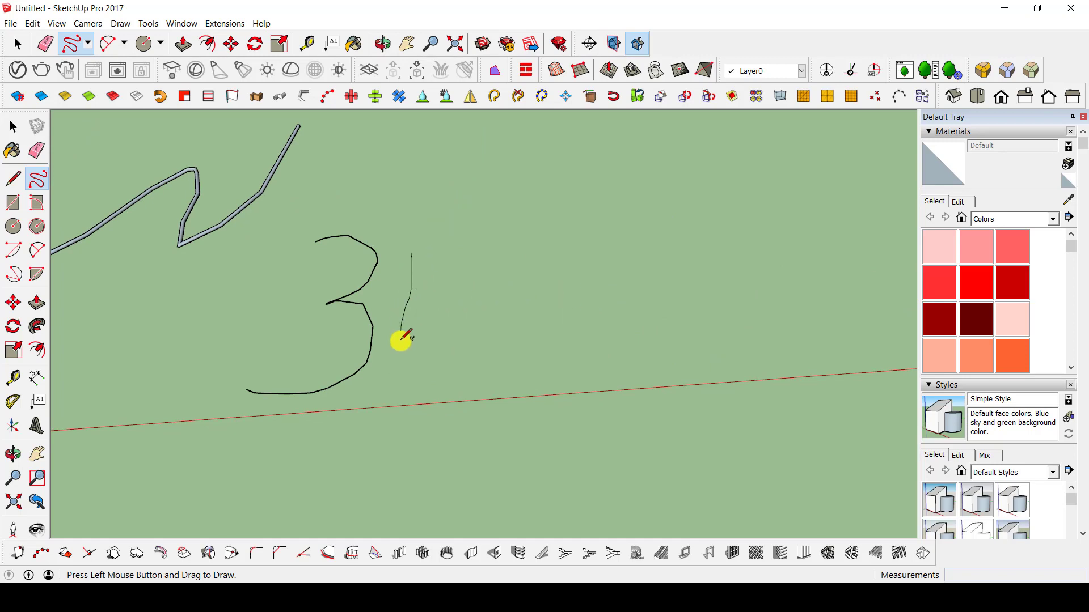
{"action": "mouse_move", "coordinate": [391, 392]}
{"action": "left_mouse_down"}
{"action": "mouse_move", "coordinate": [493, 359]}
{"action": "mouse_move", "coordinate": [461, 245]}
{"action": "mouse_move", "coordinate": [419, 246]}
{"action": "left_mouse_up"}
{"action": "scroll", "coordinate": [504, 305], "scroll_direction": "down", "scroll_amount": 3}
{"action": "middle_click_drag", "start_coordinate": [504, 305], "coordinate": [610, 243]}
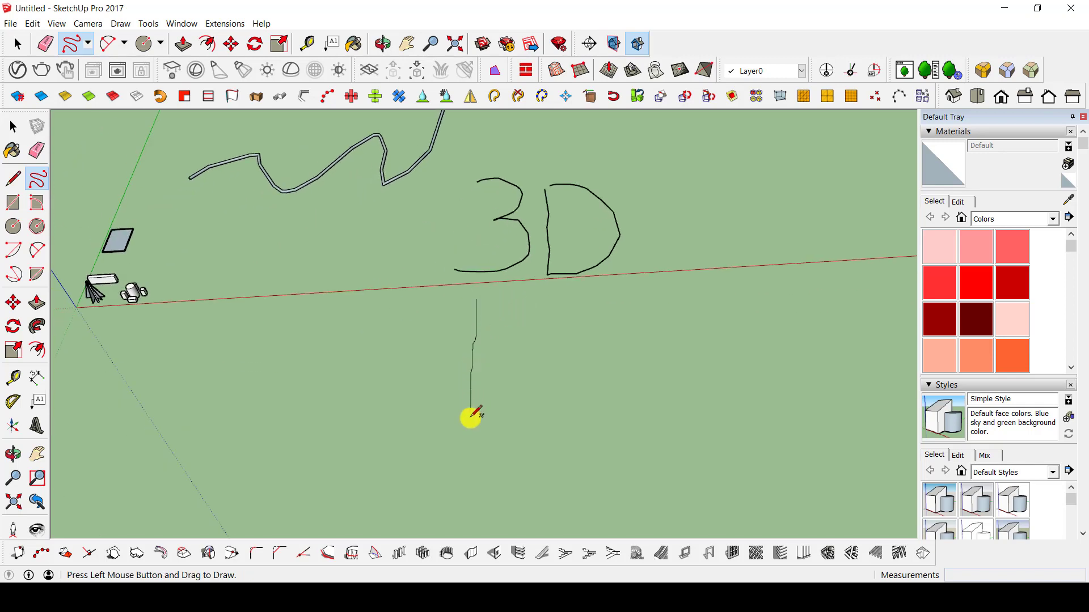
Write "BOX" in freehand lines below the "3D" lettering.
{"action": "left_click_drag", "start_coordinate": [471, 418], "coordinate": [470, 415]}
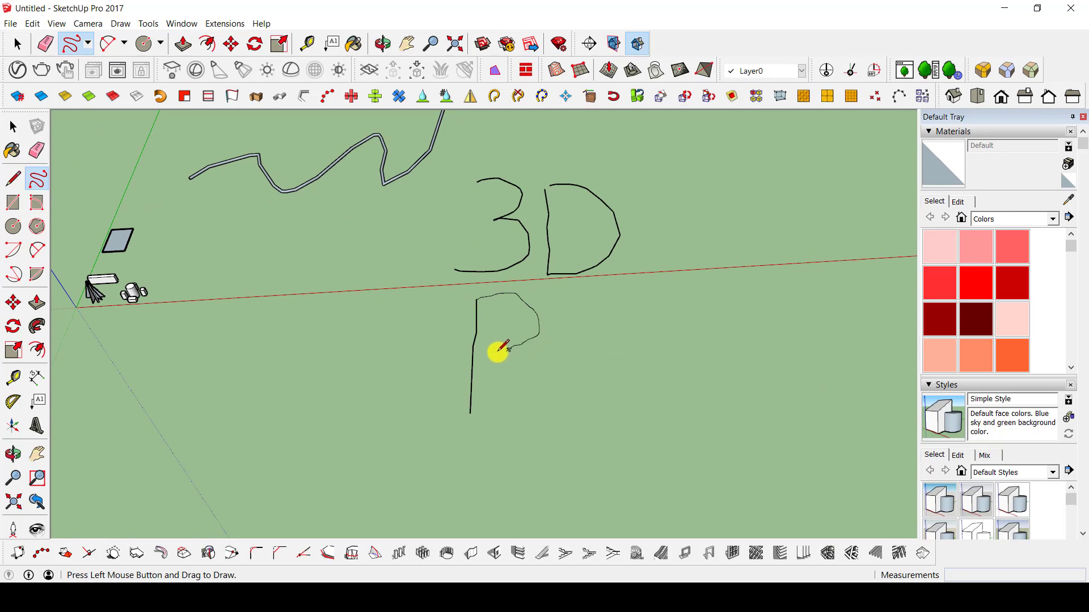
{"action": "left_click_drag", "start_coordinate": [566, 386], "coordinate": [487, 418]}
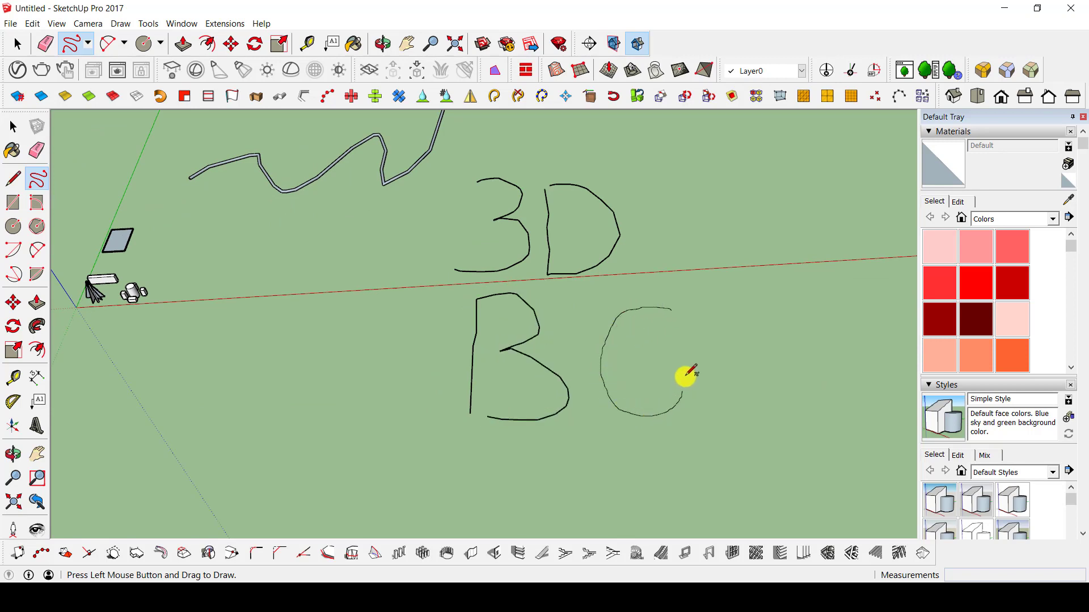
{"action": "left_click_drag", "start_coordinate": [681, 319], "coordinate": [677, 316]}
{"action": "mouse_move", "coordinate": [783, 349]}
{"action": "middle_mouse_down"}
{"action": "mouse_move", "coordinate": [506, 342]}
{"action": "mouse_move", "coordinate": [553, 309]}
{"action": "middle_mouse_up"}
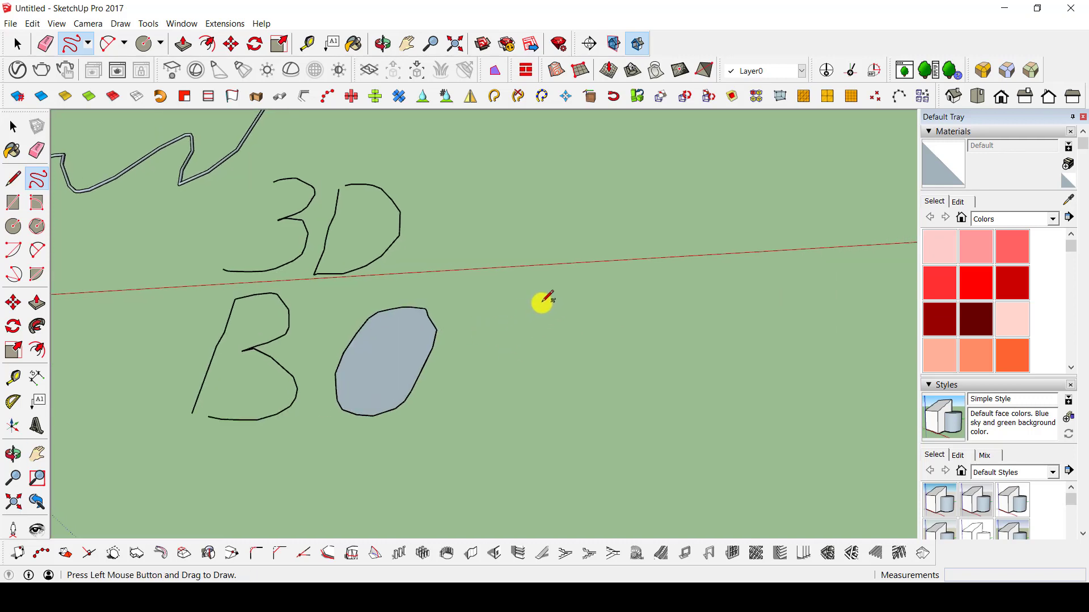
{"action": "left_click_drag", "start_coordinate": [541, 302], "coordinate": [448, 411]}
{"action": "left_click_drag", "start_coordinate": [469, 312], "coordinate": [554, 408]}
{"action": "mouse_move", "coordinate": [474, 377]}
{"action": "middle_mouse_down"}
{"action": "mouse_move", "coordinate": [677, 438]}
{"action": "mouse_move", "coordinate": [673, 419]}
{"action": "mouse_move", "coordinate": [605, 410]}
{"action": "mouse_move", "coordinate": [349, 440]}
{"action": "mouse_move", "coordinate": [636, 510]}
{"action": "mouse_move", "coordinate": [499, 384]}
{"action": "middle_mouse_up"}
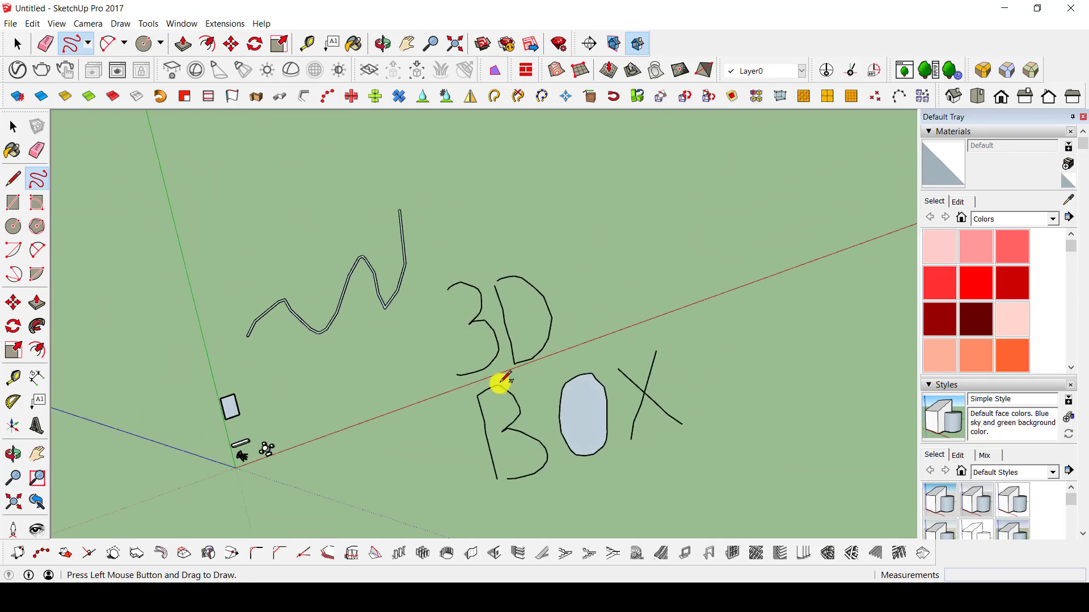
Try to draw a small square profile with an edge of about 20 m at the open end of a letter's curve.
{"action": "key", "text": "space"}
{"action": "scroll", "coordinate": [595, 371], "scroll_direction": "up", "scroll_amount": 3}
{"action": "scroll", "coordinate": [384, 203], "scroll_direction": "up", "scroll_amount": 6}
{"action": "mouse_move", "coordinate": [363, 318]}
{"action": "middle_mouse_down"}
{"action": "mouse_move", "coordinate": [726, 157]}
{"action": "mouse_move", "coordinate": [359, 313]}
{"action": "mouse_move", "coordinate": [384, 325]}
{"action": "middle_mouse_up"}
{"action": "key", "text": "l"}
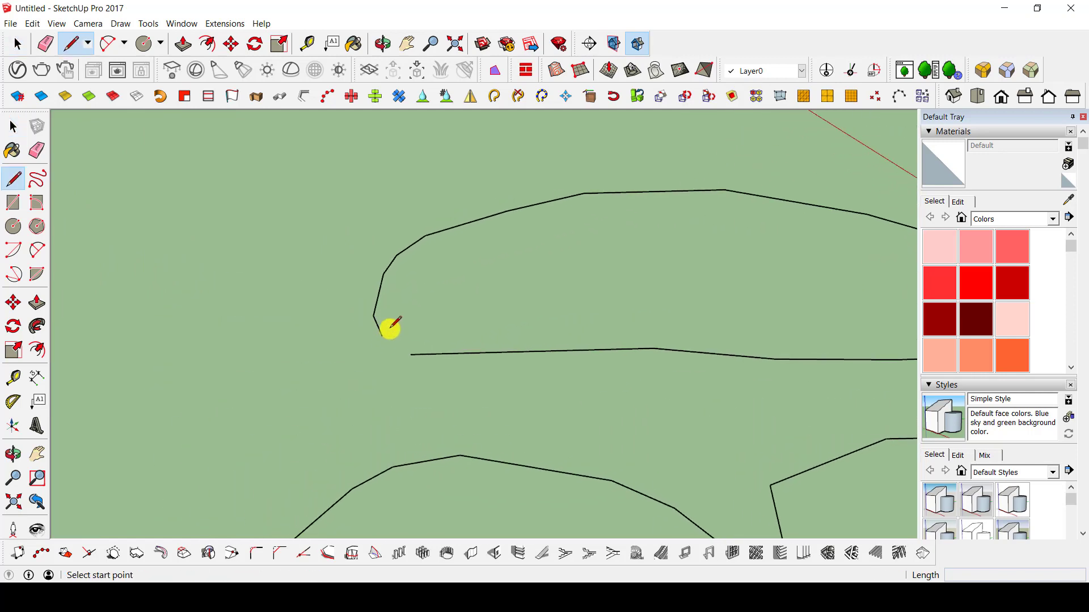
{"action": "left_click", "coordinate": [383, 336]}
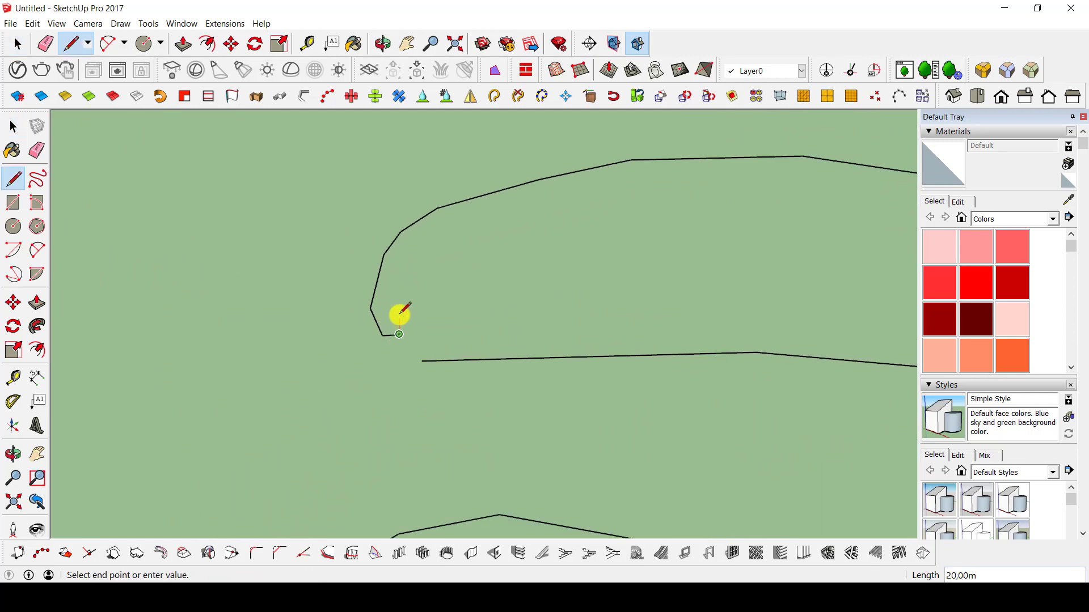
{"action": "left_click", "coordinate": [383, 319]}
{"action": "left_click", "coordinate": [385, 319]}
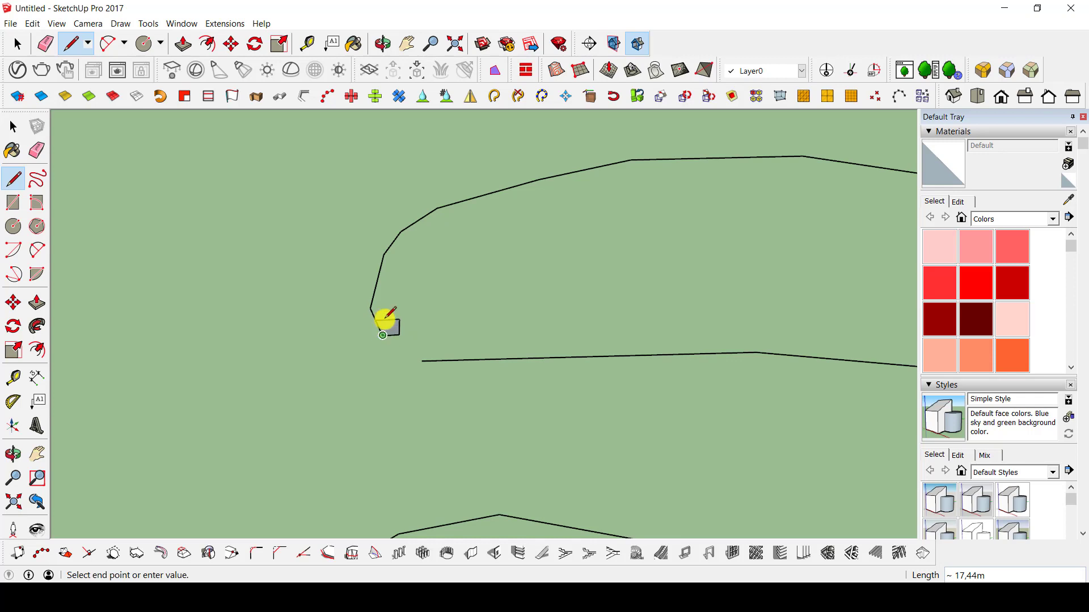
{"action": "key", "text": "Escape"}
Erase the small square profile's edges at the end of the letter's curve.
{"action": "mouse_move", "coordinate": [406, 319]}
{"action": "middle_mouse_down"}
{"action": "mouse_move", "coordinate": [712, 389]}
{"action": "mouse_move", "coordinate": [491, 370]}
{"action": "middle_mouse_up"}
{"action": "key", "text": "e"}
{"action": "left_click_drag", "start_coordinate": [486, 373], "coordinate": [491, 372]}
{"action": "left_click_drag", "start_coordinate": [514, 336], "coordinate": [501, 342]}
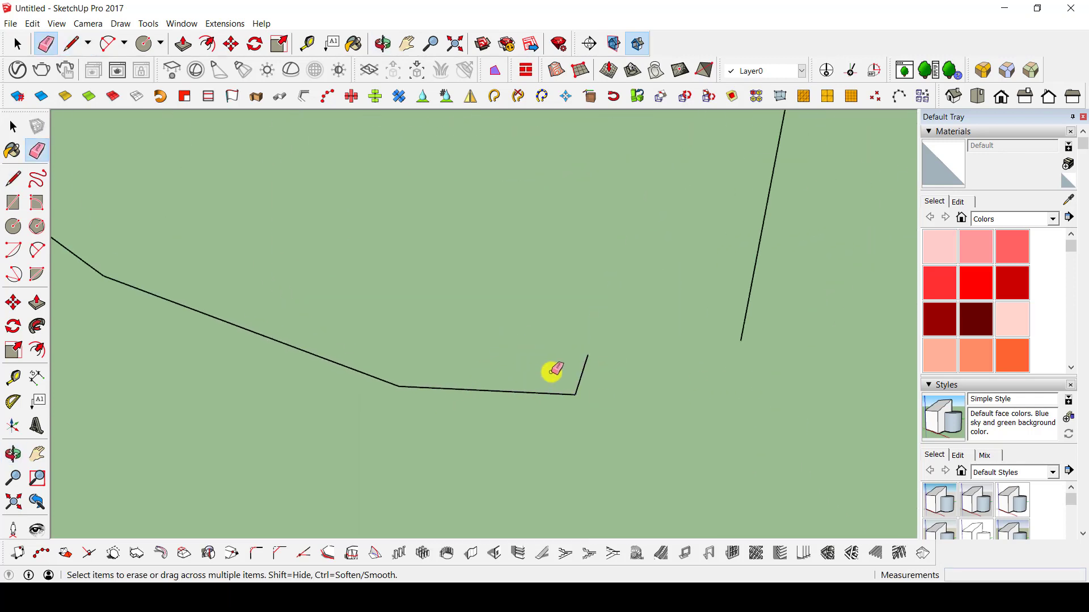
{"action": "left_click", "coordinate": [583, 369]}
Start a new line profile from the open end of the letter's curve.
{"action": "middle_click_drag", "start_coordinate": [544, 377], "coordinate": [365, 236]}
{"action": "key", "text": "l"}
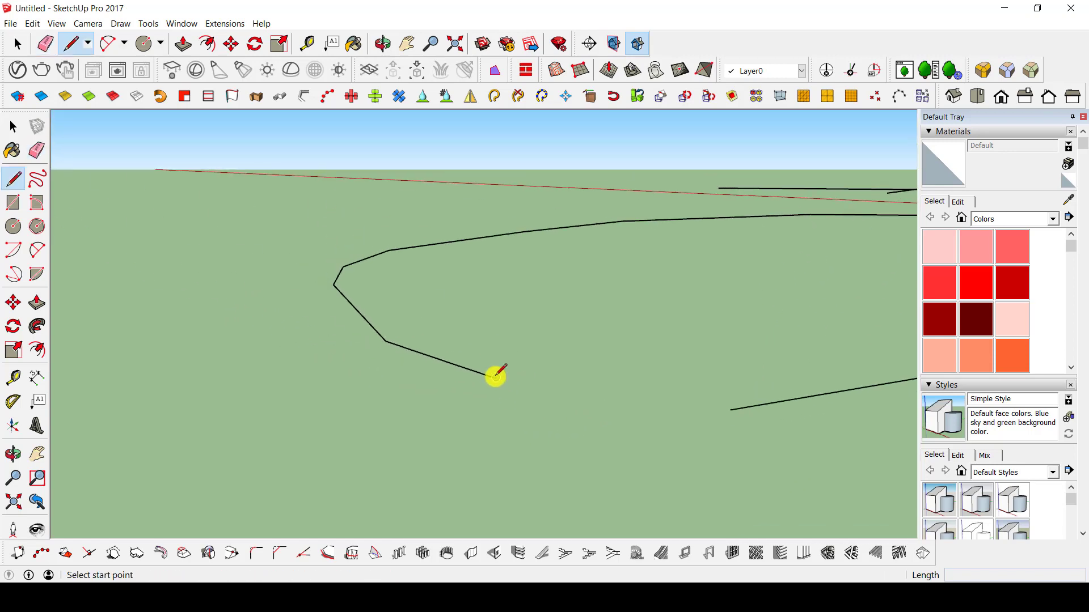
{"action": "left_click", "coordinate": [495, 377]}
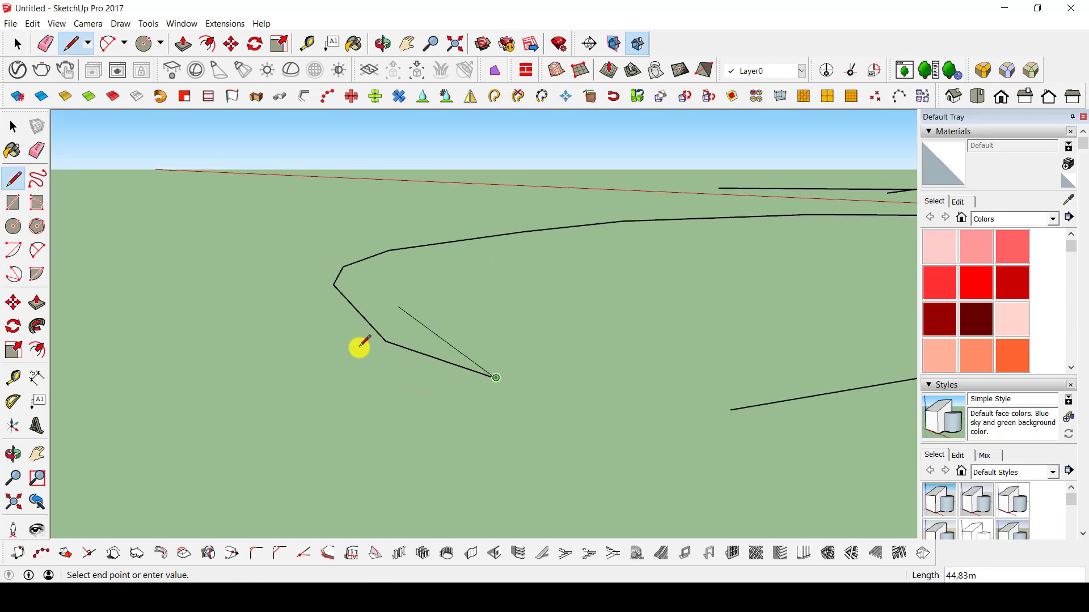
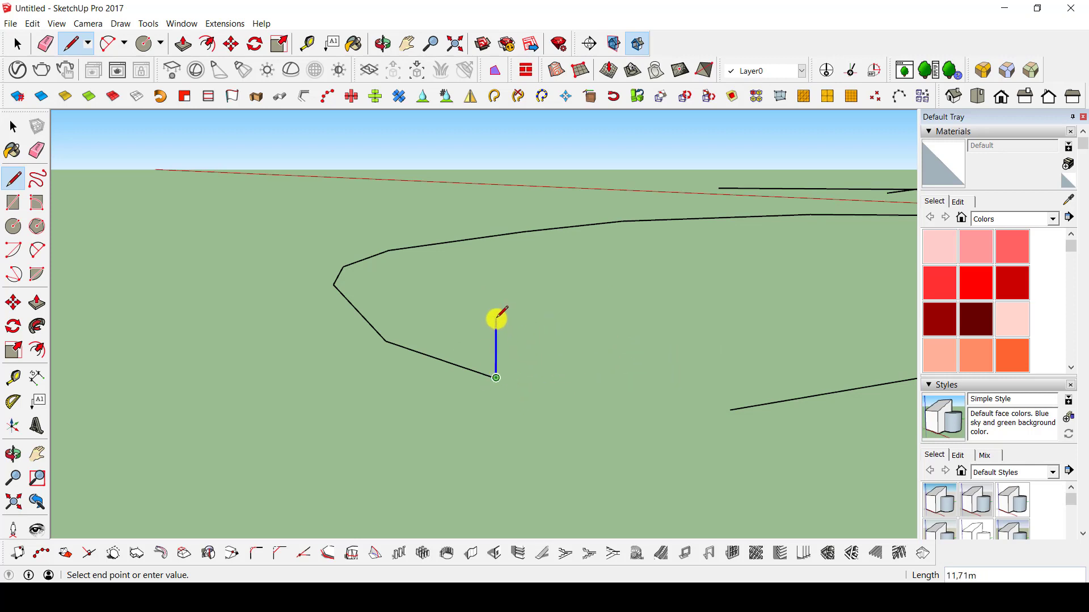
Complete the upright four-sided profile, about 13.6 m wide, at the open end of the letter D's curve.
{"action": "key", "text": "shift"}
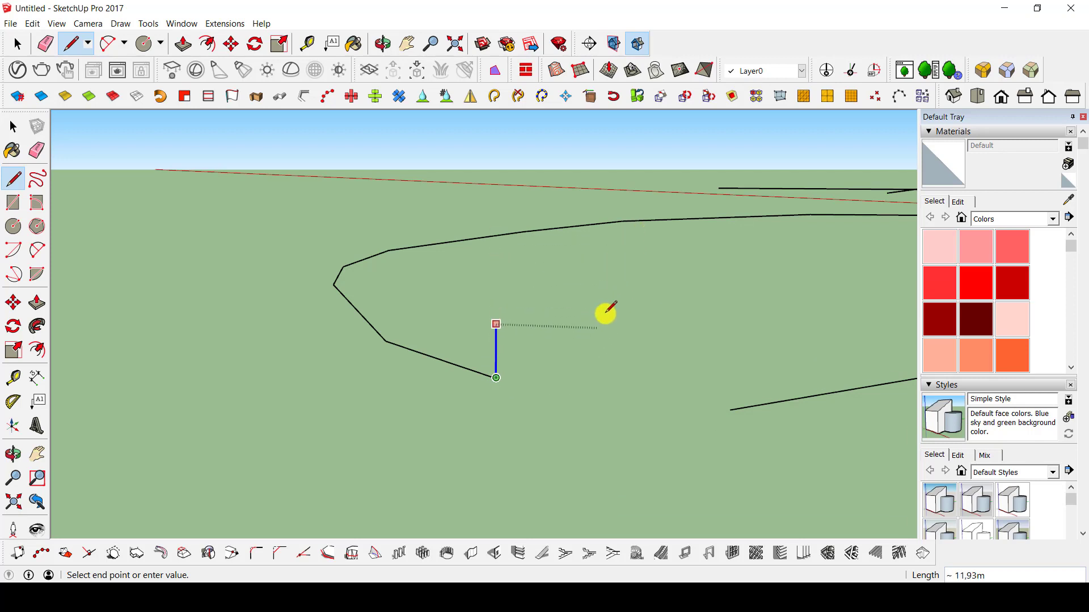
{"action": "left_click", "coordinate": [575, 300]}
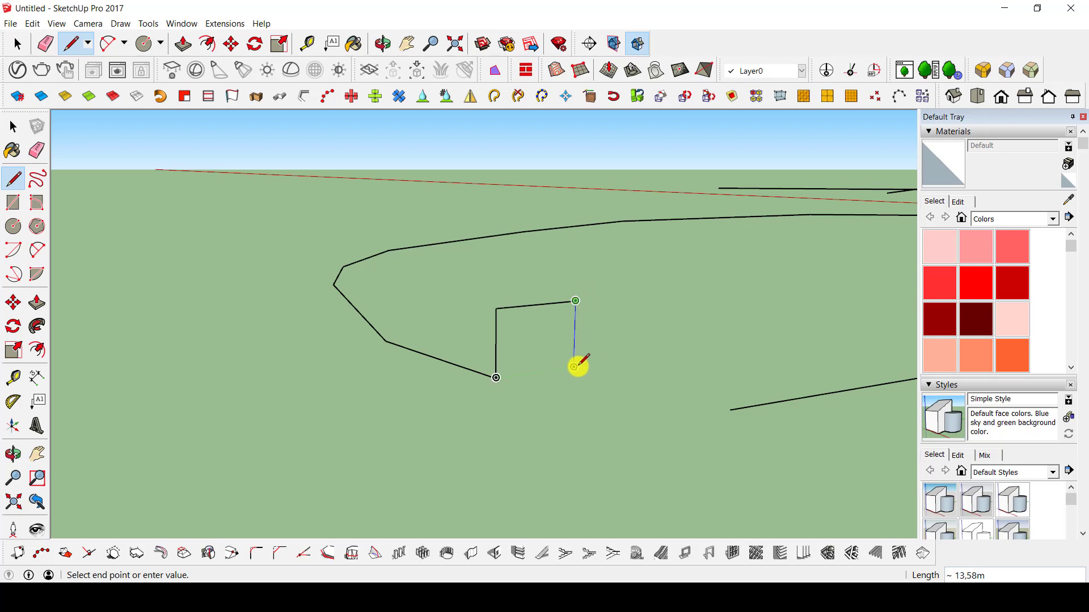
{"action": "left_click", "coordinate": [574, 365]}
{"action": "left_click", "coordinate": [496, 378]}
{"action": "middle_click_drag", "start_coordinate": [502, 376], "coordinate": [641, 400]}
{"action": "key", "text": "space"}
Sweep the small profile along the freehand letter D outline with Follow Me.
{"action": "scroll", "coordinate": [478, 363], "scroll_direction": "down", "scroll_amount": 5}
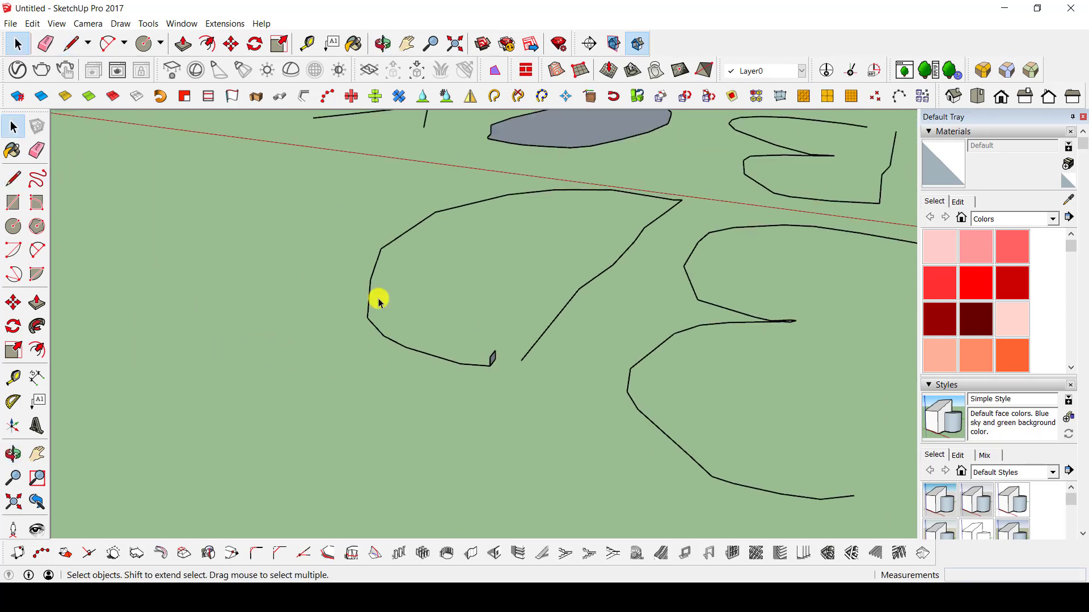
{"action": "left_click_drag", "start_coordinate": [328, 399], "coordinate": [330, 398]}
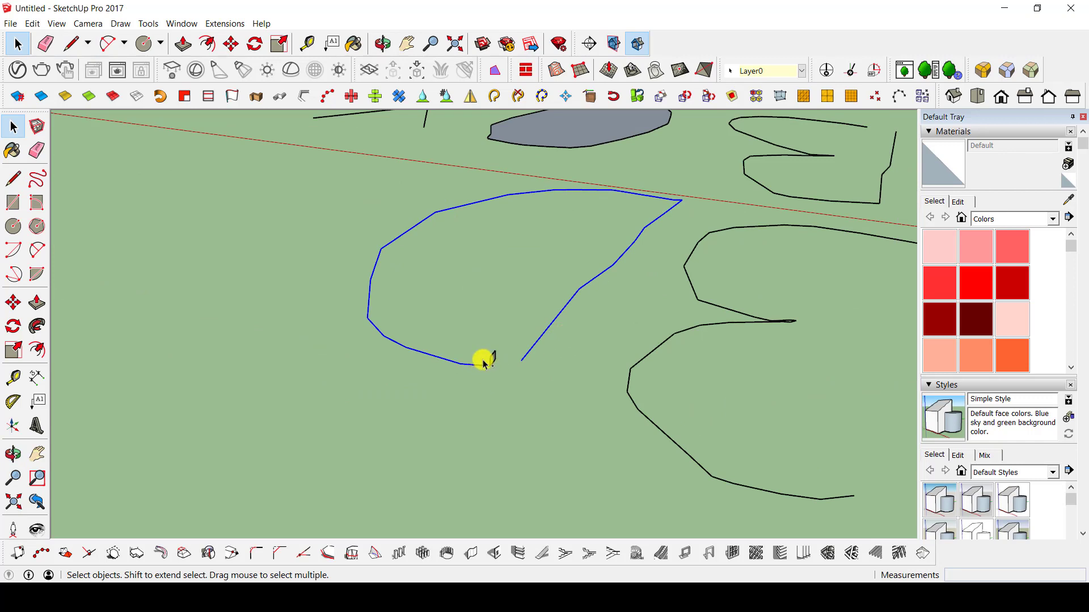
{"action": "left_click", "coordinate": [37, 326]}
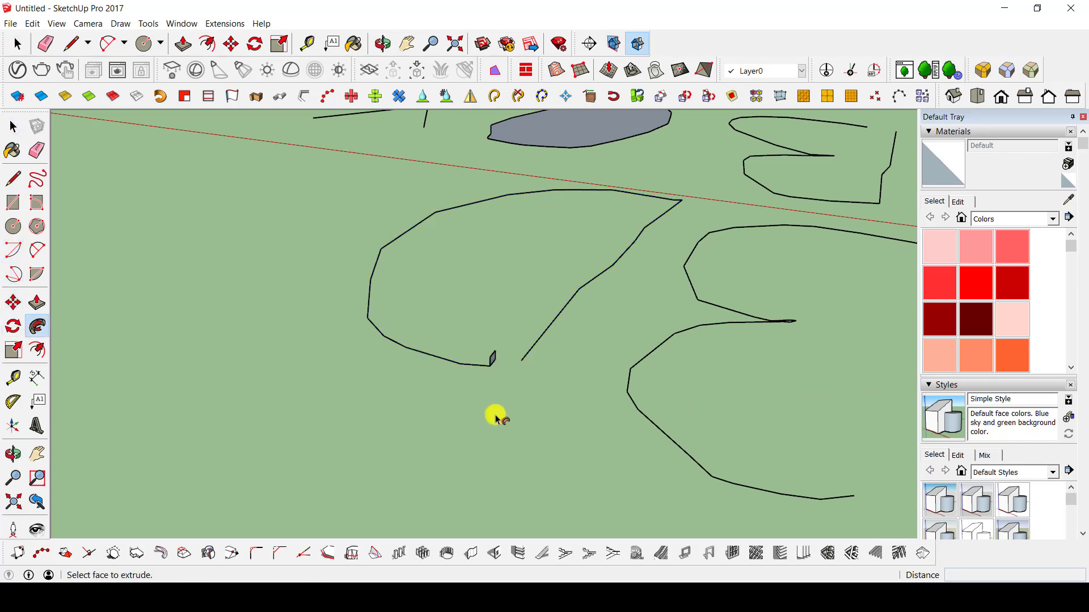
{"action": "left_click", "coordinate": [493, 363]}
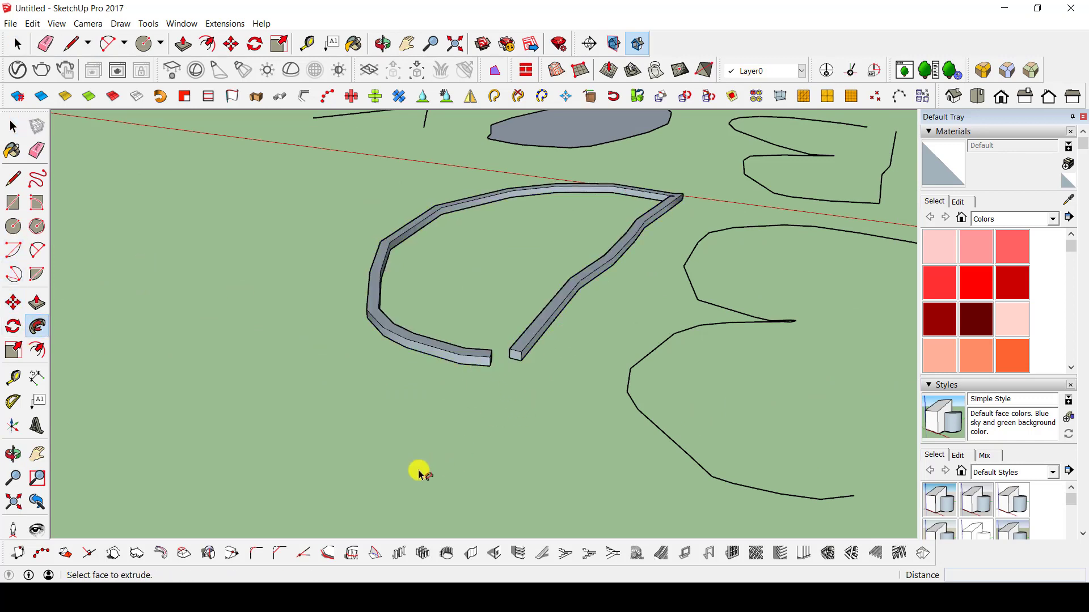
{"action": "middle_click_drag", "start_coordinate": [579, 323], "coordinate": [810, 442]}
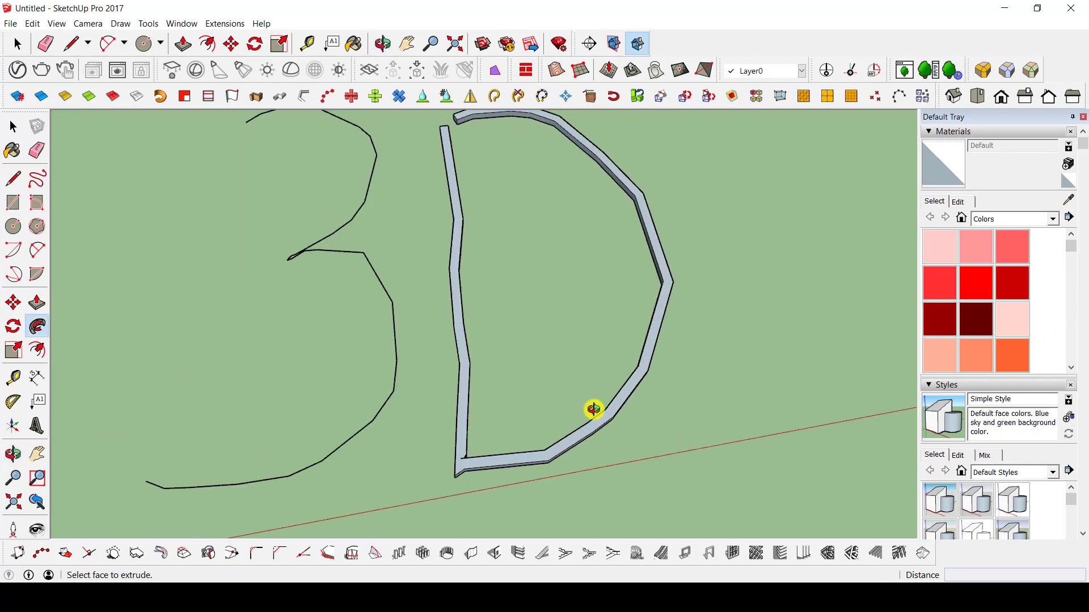
{"action": "mouse_move", "coordinate": [591, 408]}
{"action": "middle_mouse_down"}
{"action": "mouse_move", "coordinate": [591, 533]}
{"action": "mouse_move", "coordinate": [855, 238]}
{"action": "mouse_move", "coordinate": [523, 349]}
{"action": "mouse_move", "coordinate": [510, 340]}
{"action": "mouse_move", "coordinate": [571, 338]}
{"action": "mouse_move", "coordinate": [296, 358]}
{"action": "mouse_move", "coordinate": [313, 429]}
{"action": "middle_mouse_up"}
{"action": "key", "text": "space"}
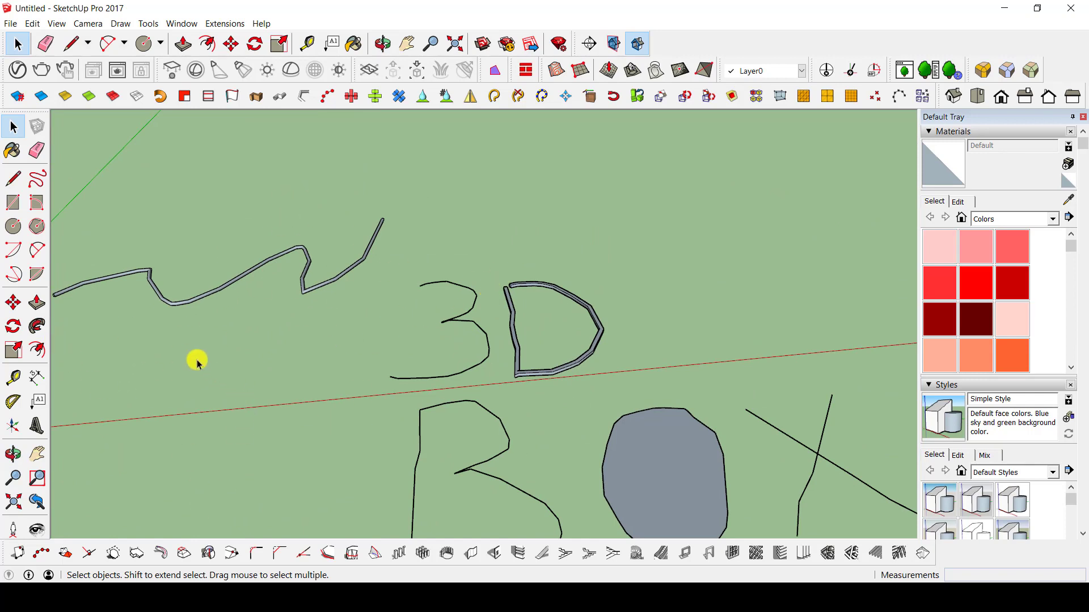
Select the whole rectangular plate with its swept border and scale it uniformly from a corner to about 0.42.
{"action": "mouse_move", "coordinate": [277, 383]}
{"action": "middle_mouse_down"}
{"action": "mouse_move", "coordinate": [408, 309]}
{"action": "mouse_move", "coordinate": [614, 308]}
{"action": "mouse_move", "coordinate": [185, 224]}
{"action": "middle_mouse_up"}
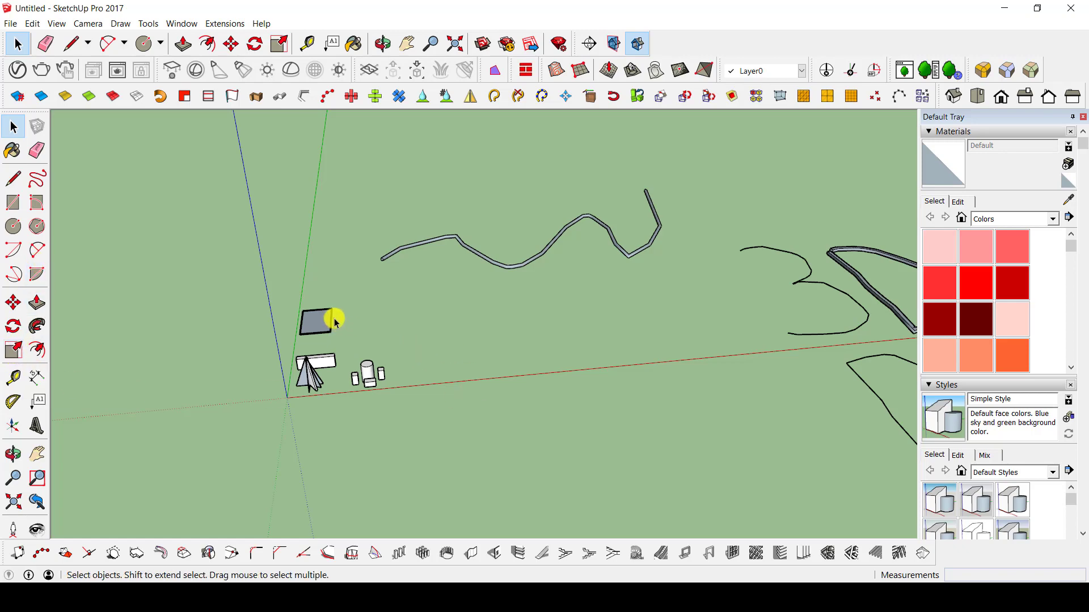
{"action": "scroll", "coordinate": [334, 322], "scroll_direction": "up", "scroll_amount": 6}
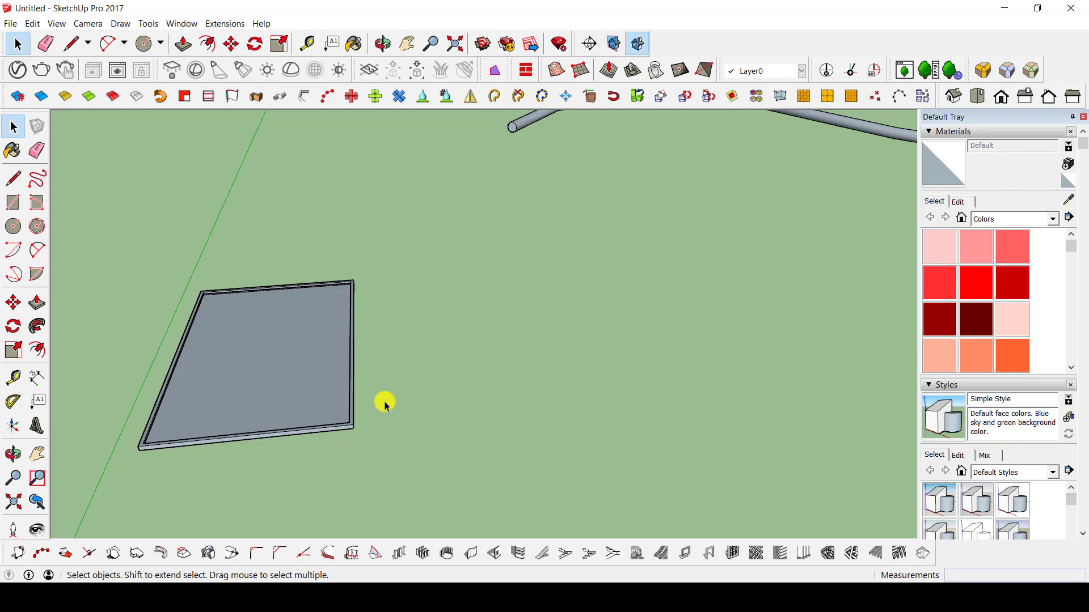
{"action": "middle_click_drag", "start_coordinate": [281, 300], "coordinate": [470, 309], "text": "shift"}
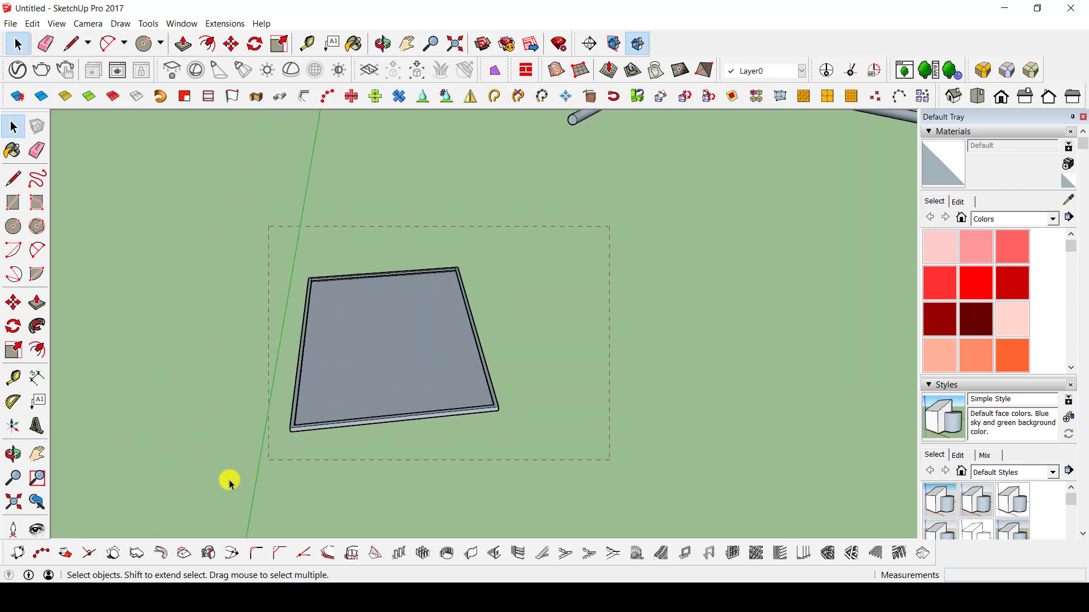
{"action": "left_click_drag", "start_coordinate": [230, 483], "coordinate": [197, 489]}
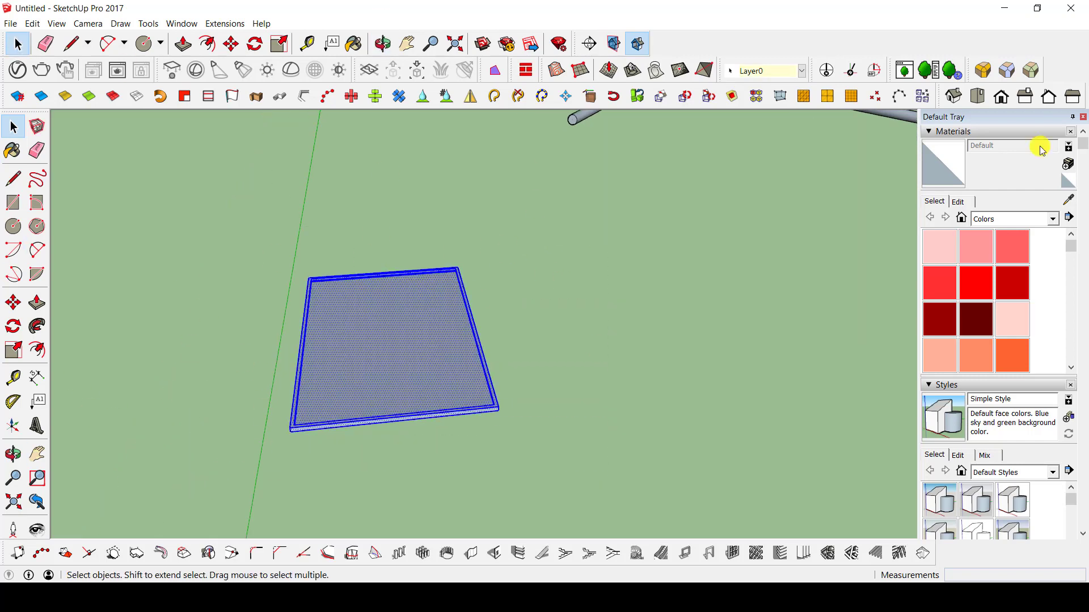
{"action": "key", "text": "s"}
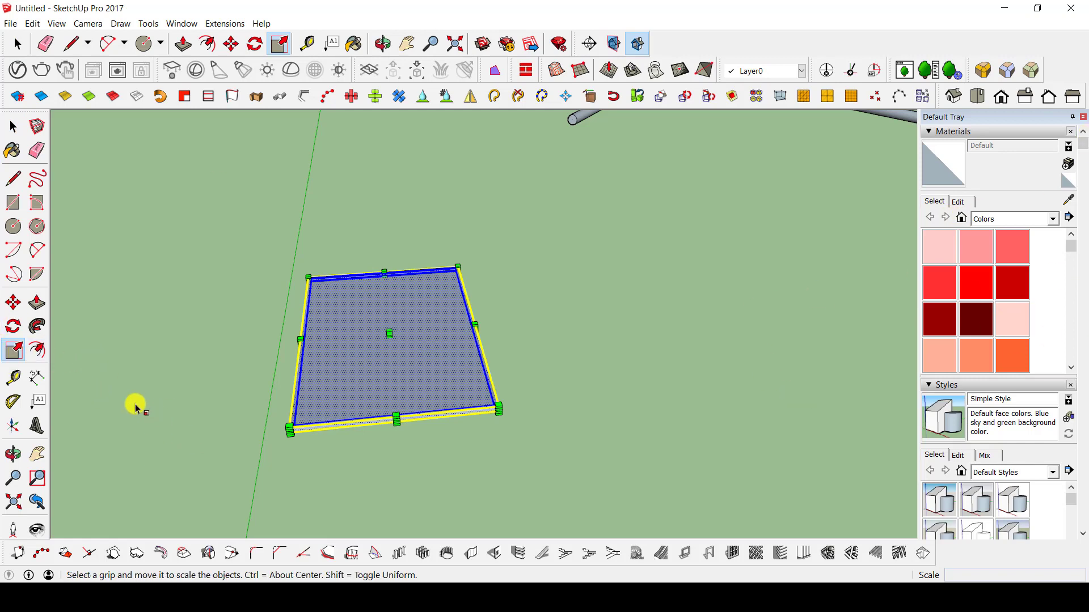
{"action": "left_click", "coordinate": [460, 267]}
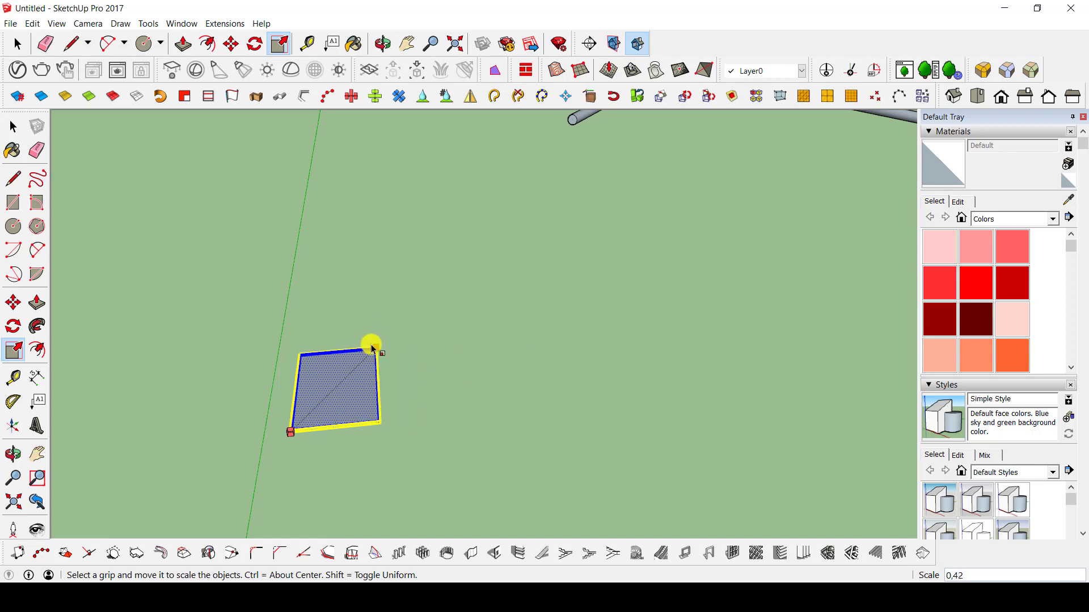
{"action": "left_click", "coordinate": [372, 347]}
{"action": "middle_click_drag", "start_coordinate": [372, 347], "coordinate": [323, 350]}
Scale the bordered plate's height along the blue axis to about 9 times.
{"action": "scroll", "coordinate": [324, 349], "scroll_direction": "up", "scroll_amount": 5}
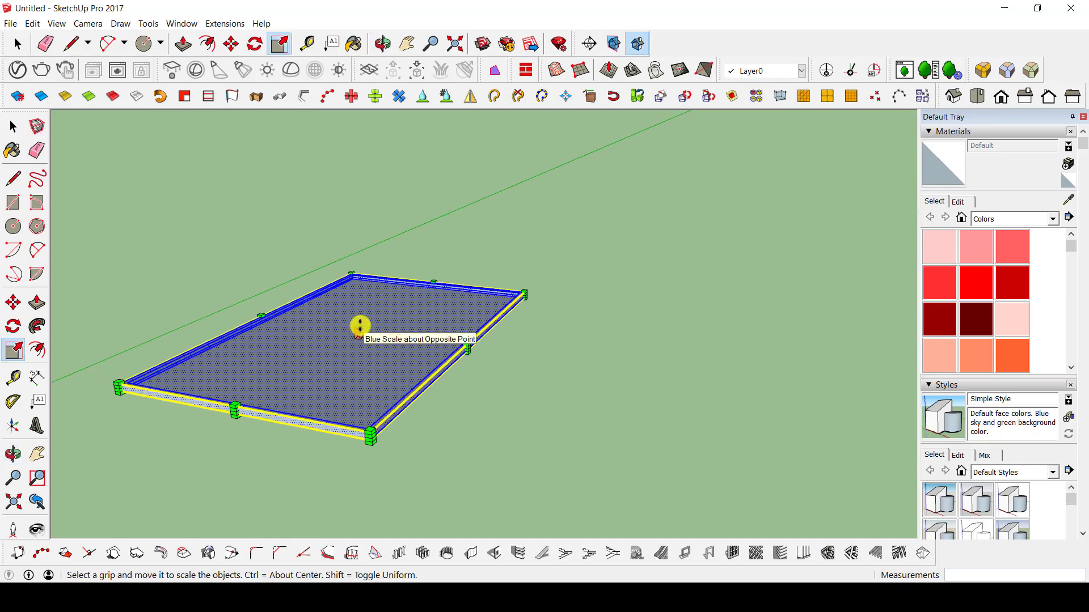
{"action": "left_click", "coordinate": [359, 326]}
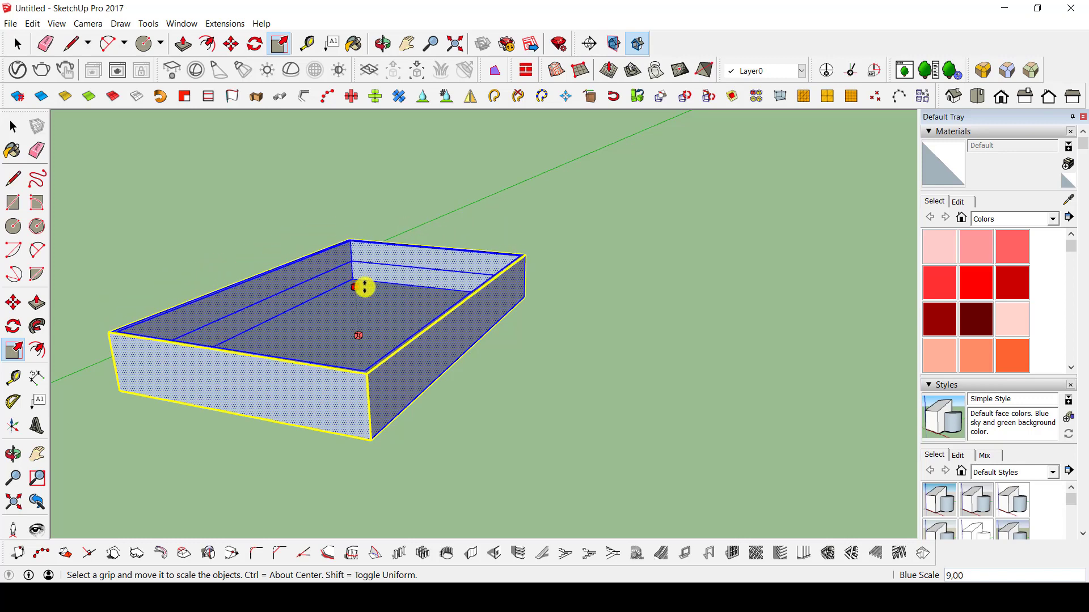
{"action": "left_click", "coordinate": [365, 284]}
Scale the open tray to about 0.57 along the green axis and about 0.70 along the red axis.
{"action": "left_click", "coordinate": [227, 384]}
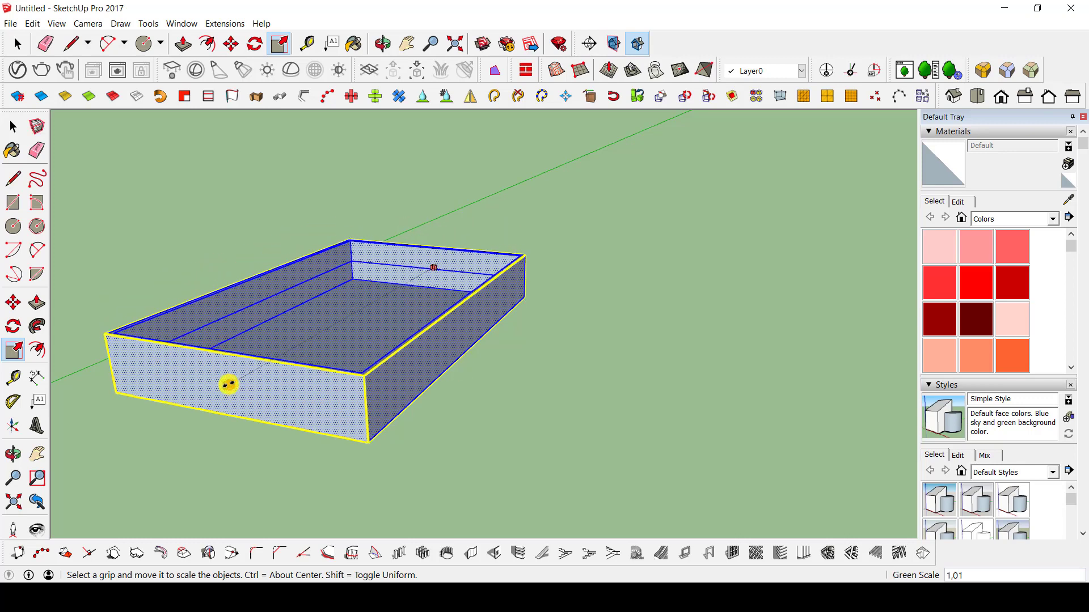
{"action": "left_click", "coordinate": [343, 322]}
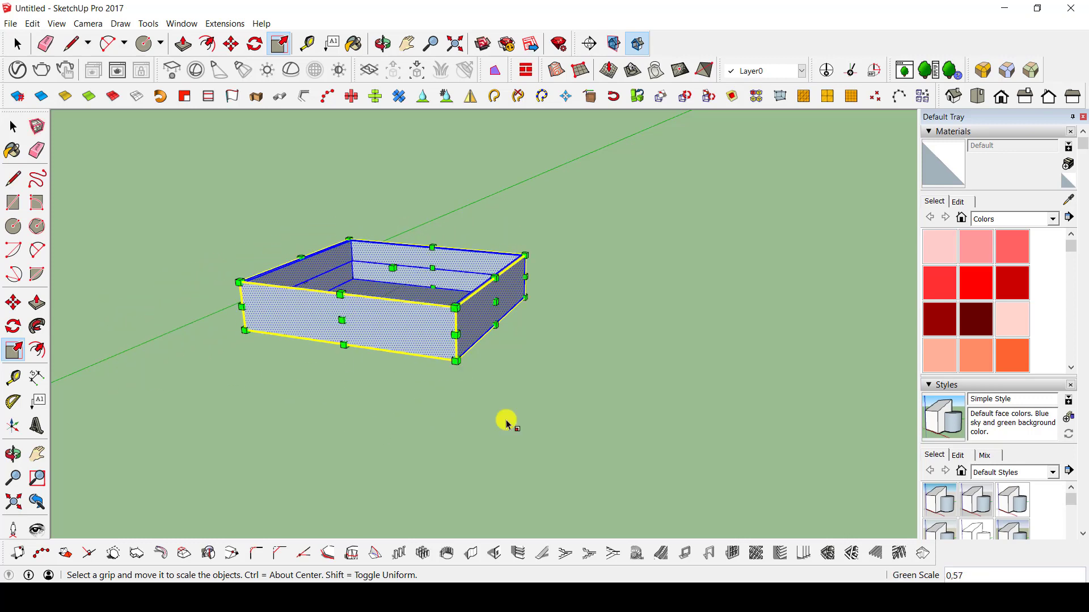
{"action": "left_click", "coordinate": [497, 301]}
{"action": "left_click", "coordinate": [459, 275]}
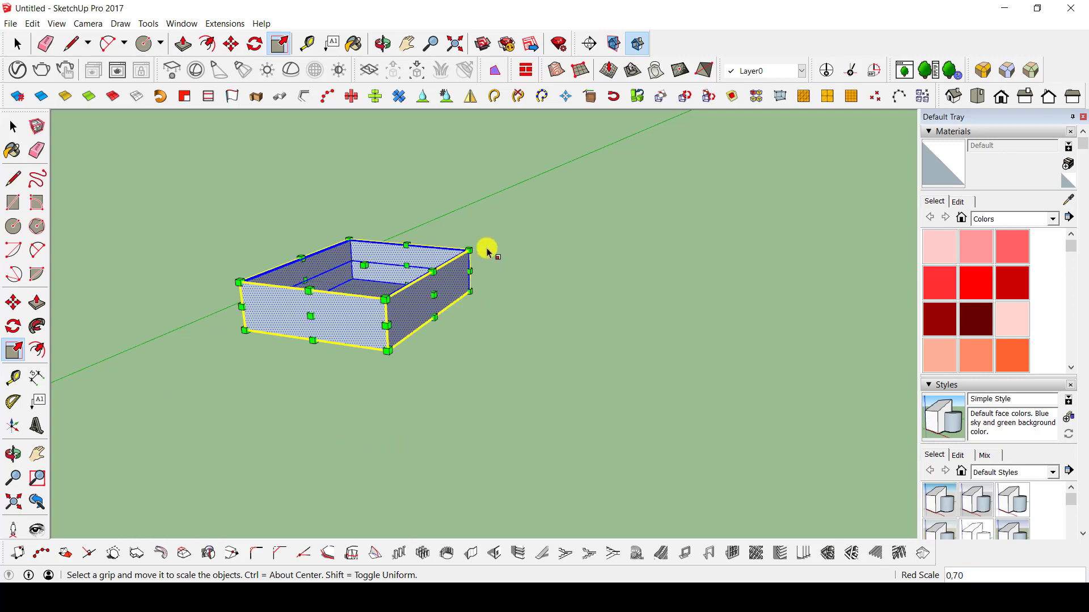
Enlarge the open tray uniformly from its lower front corner by a factor of about 1.3.
{"action": "left_click", "coordinate": [470, 249]}
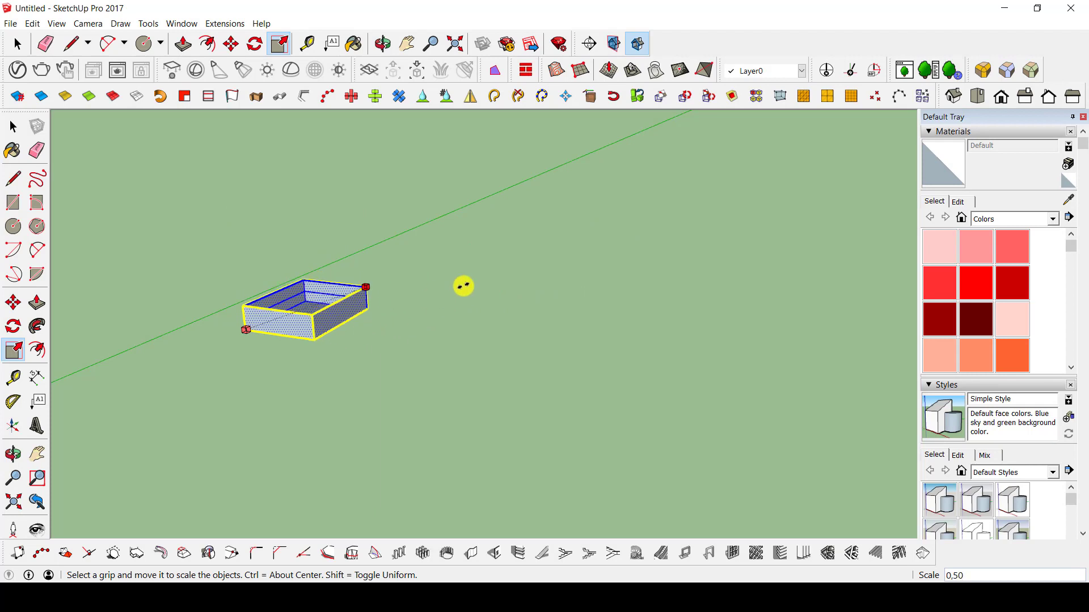
{"action": "key", "text": "Escape"}
{"action": "left_click", "coordinate": [388, 354]}
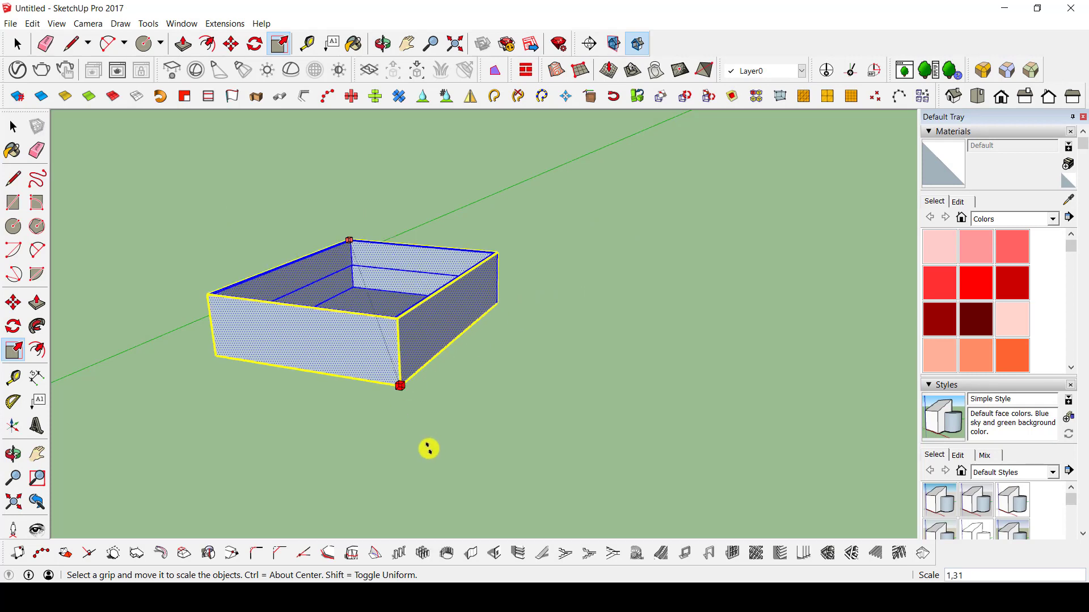
{"action": "left_click", "coordinate": [409, 399]}
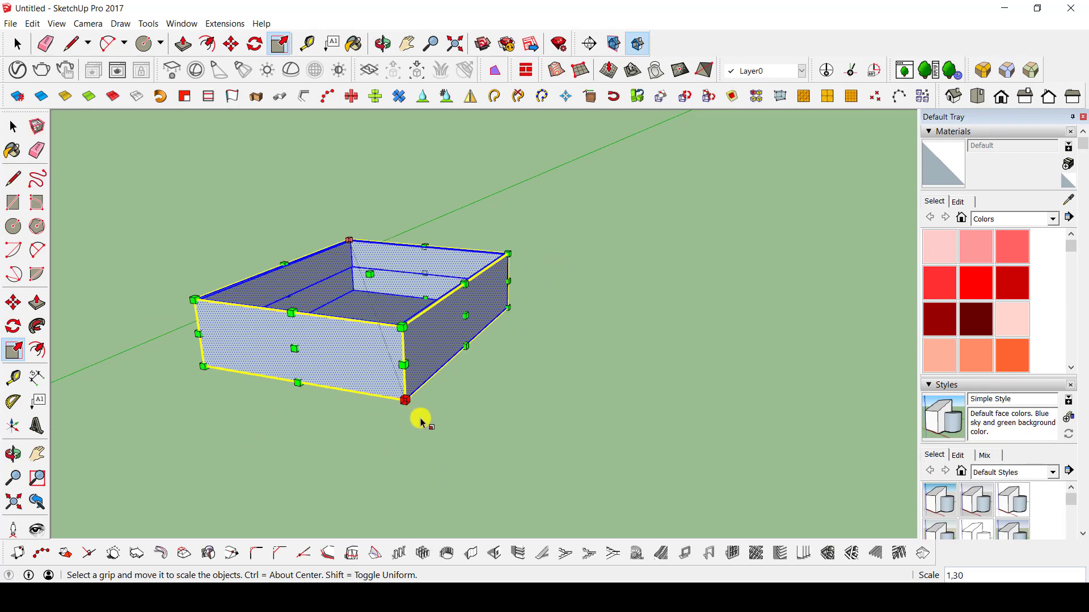
Scale the open tray uniformly by an exact factor of 10.
{"action": "middle_click_drag", "start_coordinate": [422, 421], "coordinate": [685, 444]}
{"action": "scroll", "coordinate": [592, 334], "scroll_direction": "down", "scroll_amount": 6}
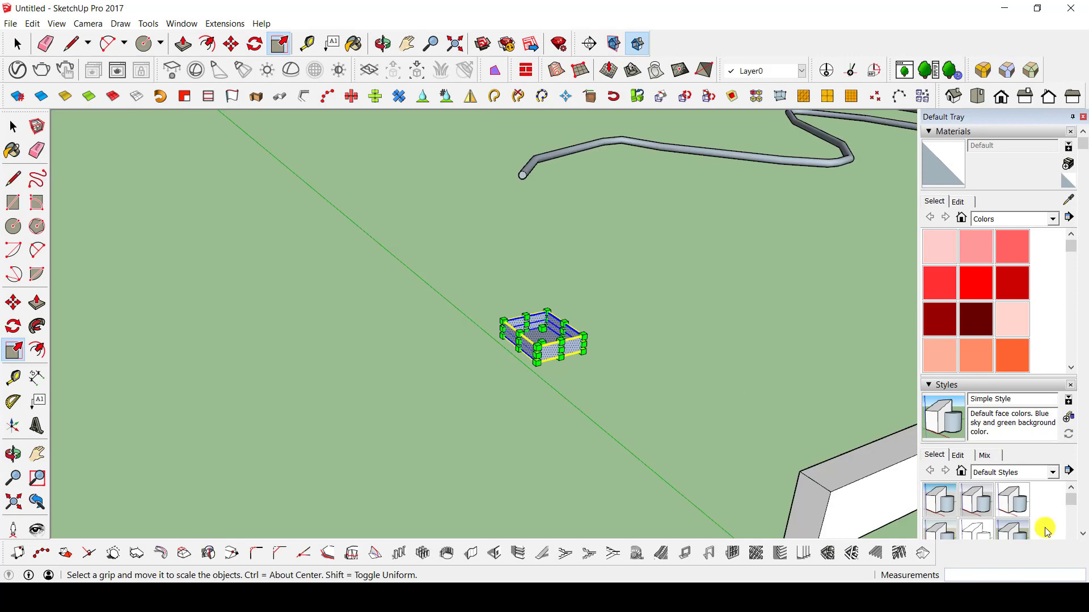
{"action": "left_click", "coordinate": [585, 334]}
{"action": "key", "text": "Return"}
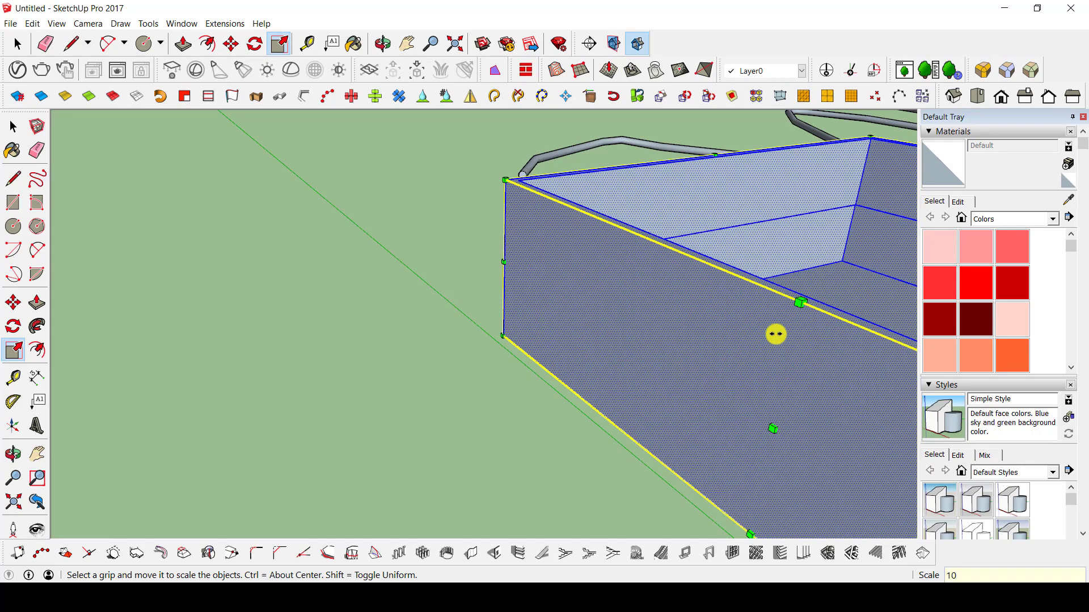
Delete the enlarged tray that surrounds the cylinder, boxes and fanned panels.
{"action": "scroll", "coordinate": [487, 238], "scroll_direction": "down", "scroll_amount": 5}
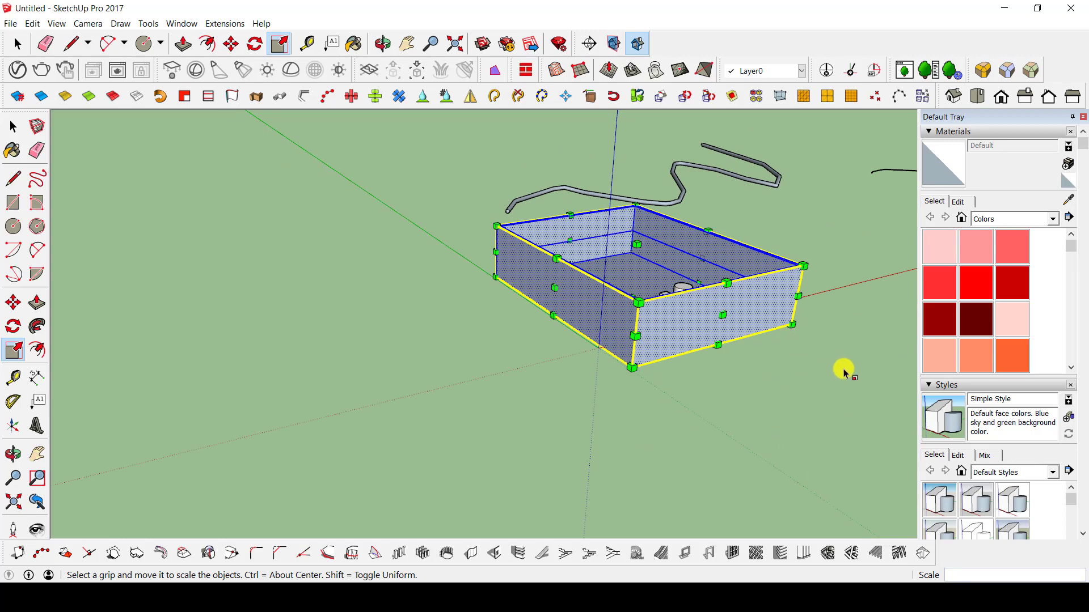
{"action": "middle_click_drag", "start_coordinate": [685, 284], "coordinate": [495, 365]}
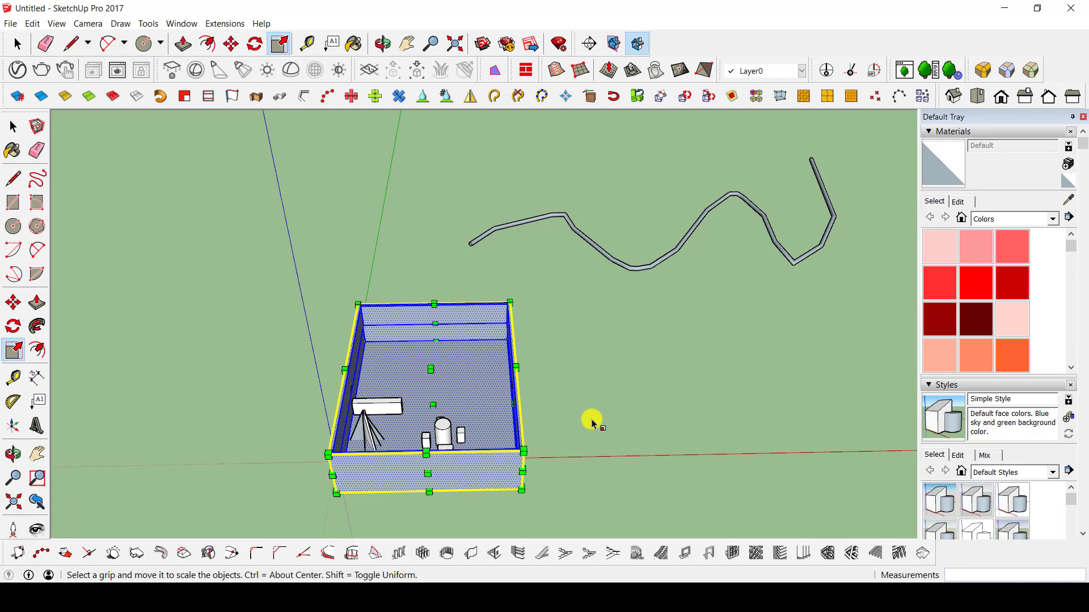
{"action": "key", "text": "space"}
{"action": "scroll", "coordinate": [442, 437], "scroll_direction": "up", "scroll_amount": 5}
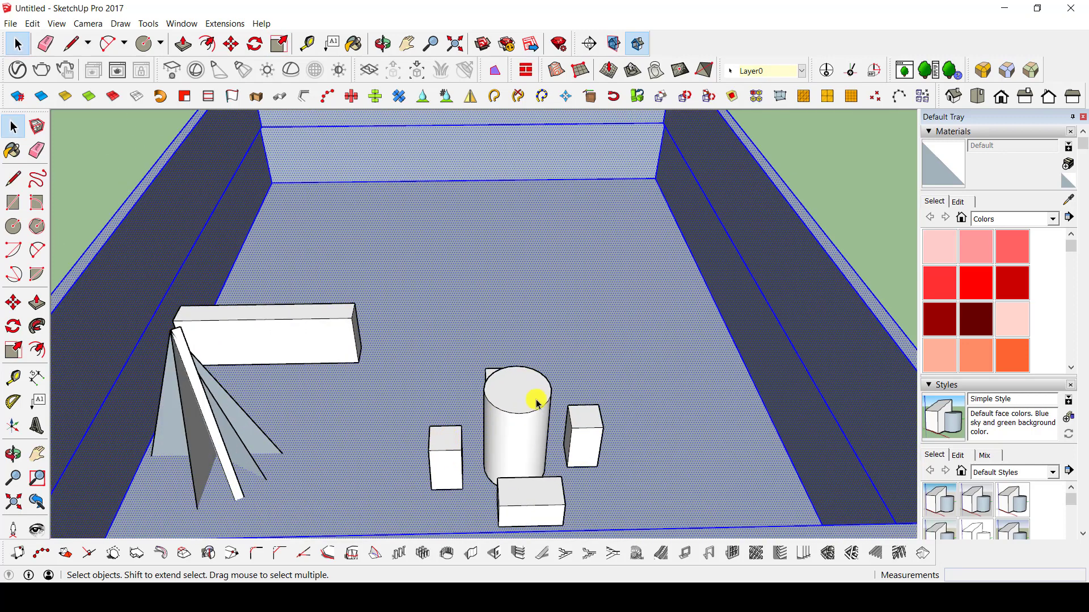
{"action": "key", "text": "Delete"}
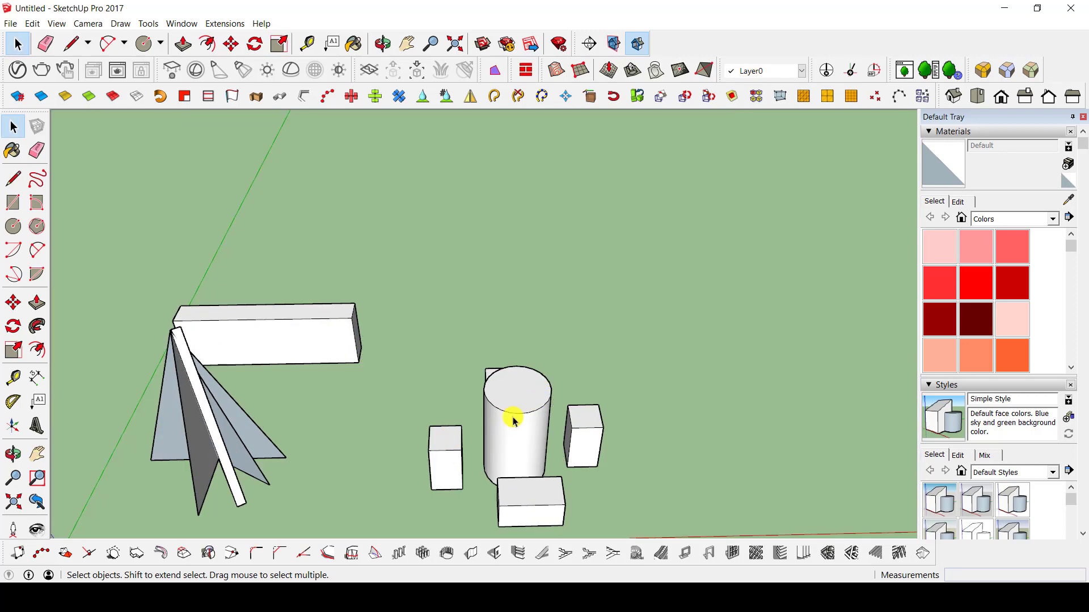
Stretch the height of one box standing beside the cylinder with the Scale tool.
{"action": "mouse_move", "coordinate": [519, 392]}
{"action": "middle_mouse_down"}
{"action": "mouse_move", "coordinate": [673, 420]}
{"action": "mouse_move", "coordinate": [536, 393]}
{"action": "middle_mouse_up"}
{"action": "middle_click_drag", "start_coordinate": [481, 494], "coordinate": [553, 397]}
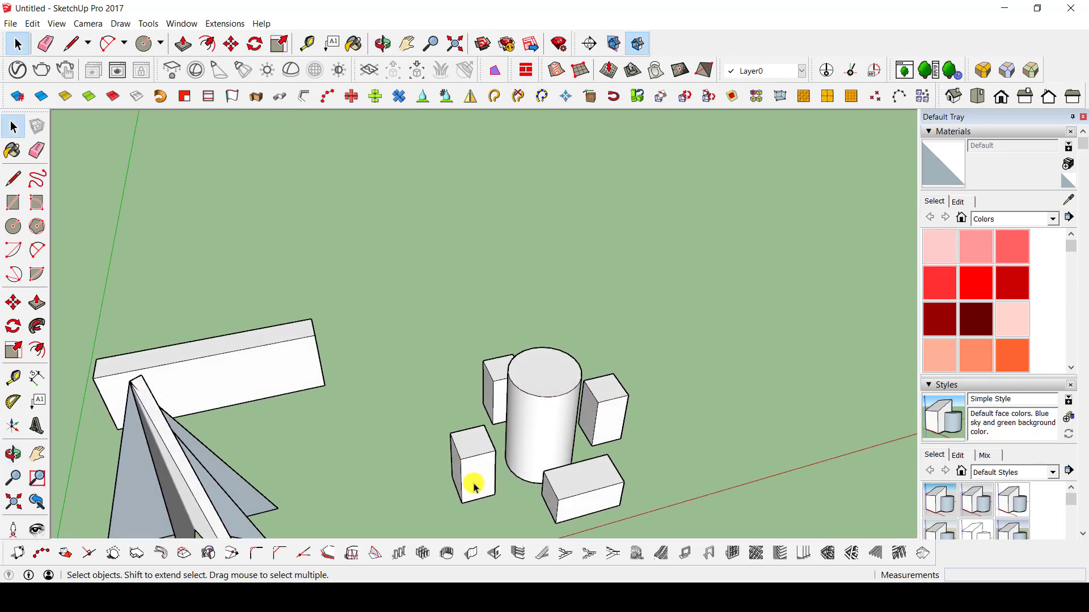
{"action": "left_click", "coordinate": [477, 450]}
{"action": "key", "text": "s"}
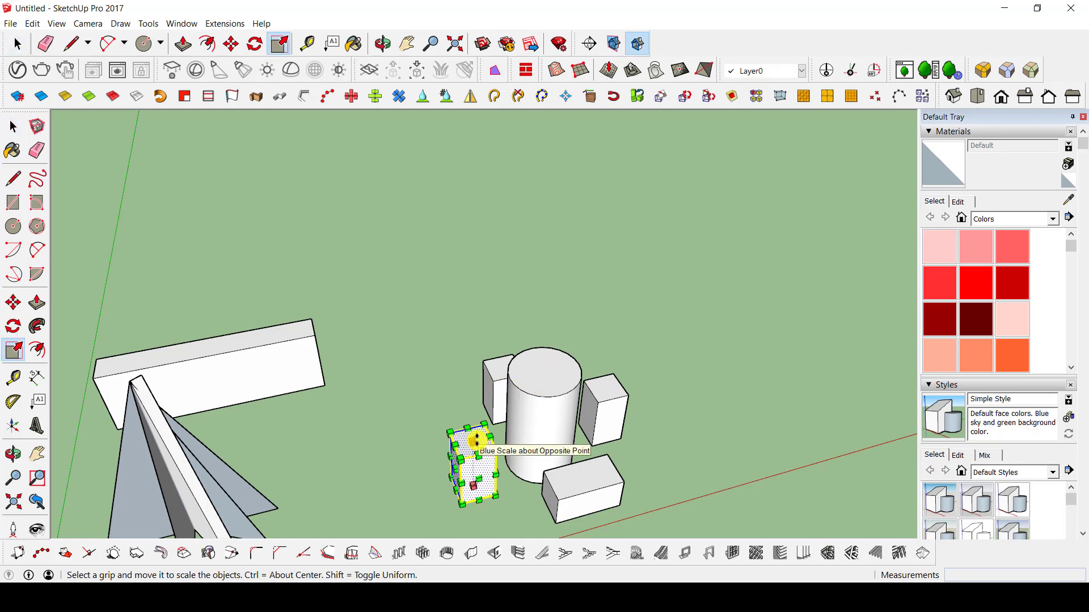
{"action": "left_click_drag", "start_coordinate": [475, 441], "coordinate": [565, 371]}
{"action": "middle_click_drag", "start_coordinate": [553, 451], "coordinate": [559, 371]}
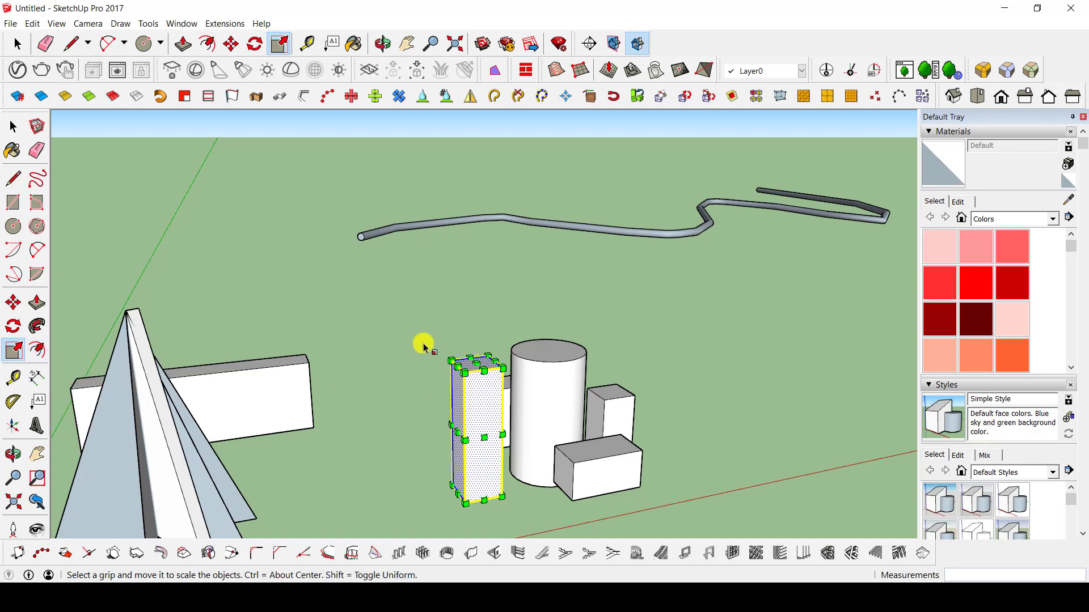
{"action": "key", "text": "space"}
Look over the swept freehand path and the surrounding objects from several angles and distances.
{"action": "left_click", "coordinate": [372, 263]}
{"action": "mouse_move", "coordinate": [372, 263]}
{"action": "middle_mouse_down"}
{"action": "mouse_move", "coordinate": [845, 398]}
{"action": "mouse_move", "coordinate": [457, 270]}
{"action": "mouse_move", "coordinate": [557, 338]}
{"action": "mouse_move", "coordinate": [87, 401]}
{"action": "middle_mouse_up"}
{"action": "mouse_move", "coordinate": [641, 328]}
{"action": "middle_mouse_down"}
{"action": "mouse_move", "coordinate": [537, 362]}
{"action": "mouse_move", "coordinate": [83, 126]}
{"action": "middle_mouse_up"}
{"action": "scroll", "coordinate": [385, 328], "scroll_direction": "up", "scroll_amount": 4}
{"action": "scroll", "coordinate": [362, 238], "scroll_direction": "up", "scroll_amount": 3}
{"action": "middle_click_drag", "start_coordinate": [362, 238], "coordinate": [548, 406]}
{"action": "scroll", "coordinate": [389, 254], "scroll_direction": "down", "scroll_amount": 4}
{"action": "scroll", "coordinate": [389, 256], "scroll_direction": "down", "scroll_amount": 3}
{"action": "mouse_move", "coordinate": [386, 303]}
{"action": "middle_mouse_down"}
{"action": "mouse_move", "coordinate": [590, 272]}
{"action": "mouse_move", "coordinate": [420, 191]}
{"action": "middle_mouse_up"}
{"action": "scroll", "coordinate": [420, 191], "scroll_direction": "up", "scroll_amount": 3}
{"action": "scroll", "coordinate": [347, 351], "scroll_direction": "down", "scroll_amount": 2}
{"action": "mouse_move", "coordinate": [347, 335]}
{"action": "middle_mouse_down"}
{"action": "mouse_move", "coordinate": [363, 300]}
{"action": "mouse_move", "coordinate": [380, 300]}
{"action": "middle_mouse_up"}
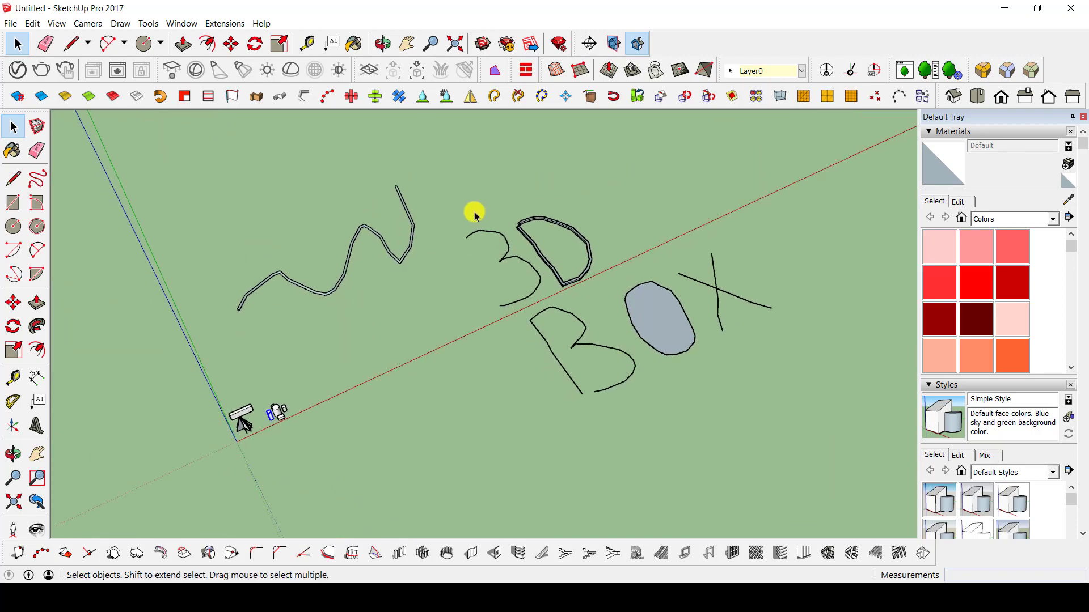
Draw a large rectangle on the ground beside the "BOX" lettering, across the red axis from the swept freehand path.
{"action": "key", "text": "r"}
{"action": "left_click", "coordinate": [393, 403]}
{"action": "left_click", "coordinate": [569, 462]}
{"action": "middle_click_drag", "start_coordinate": [576, 471], "coordinate": [328, 382]}
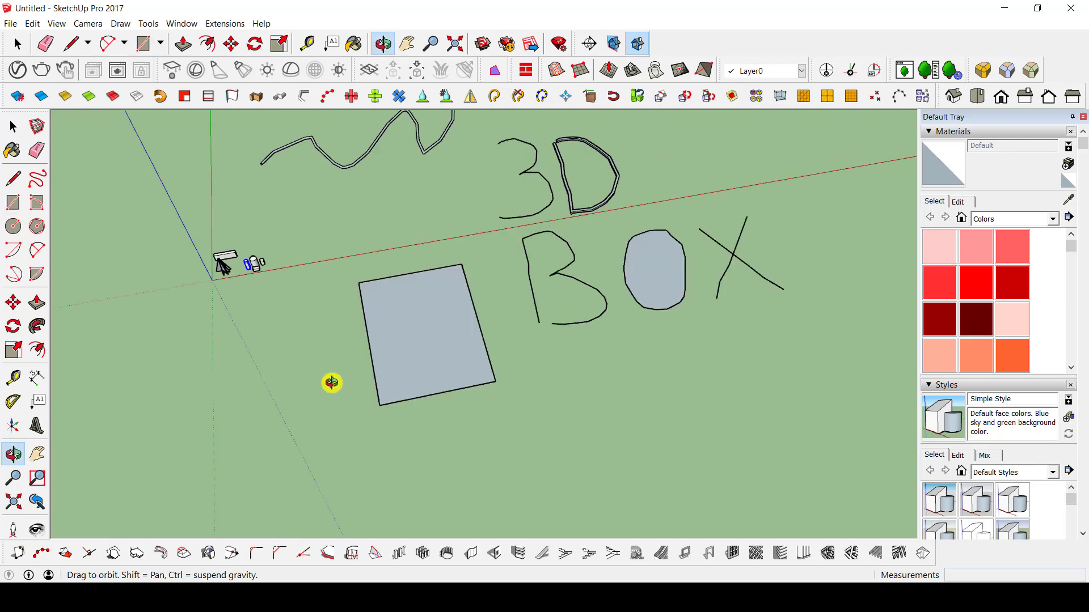
{"action": "key", "text": "space"}
{"action": "scroll", "coordinate": [384, 299], "scroll_direction": "up", "scroll_amount": 4}
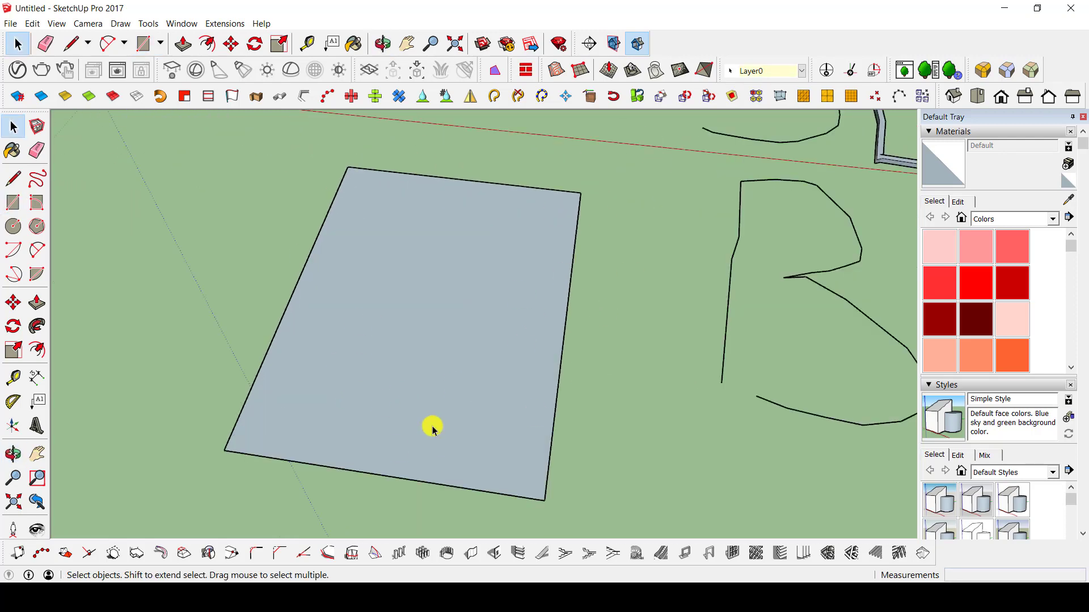
{"action": "mouse_move", "coordinate": [432, 430]}
{"action": "middle_mouse_down"}
{"action": "mouse_move", "coordinate": [627, 340]}
{"action": "mouse_move", "coordinate": [594, 433]}
{"action": "middle_mouse_up"}
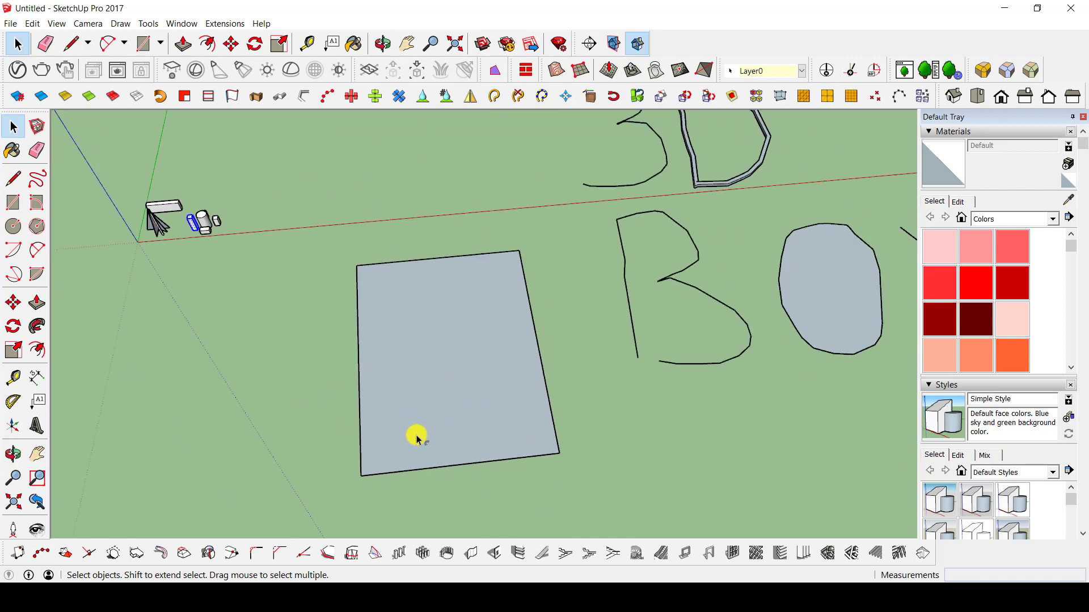
Offset the outline of the large ground rectangle inward by 100 m.
{"action": "key", "text": "f"}
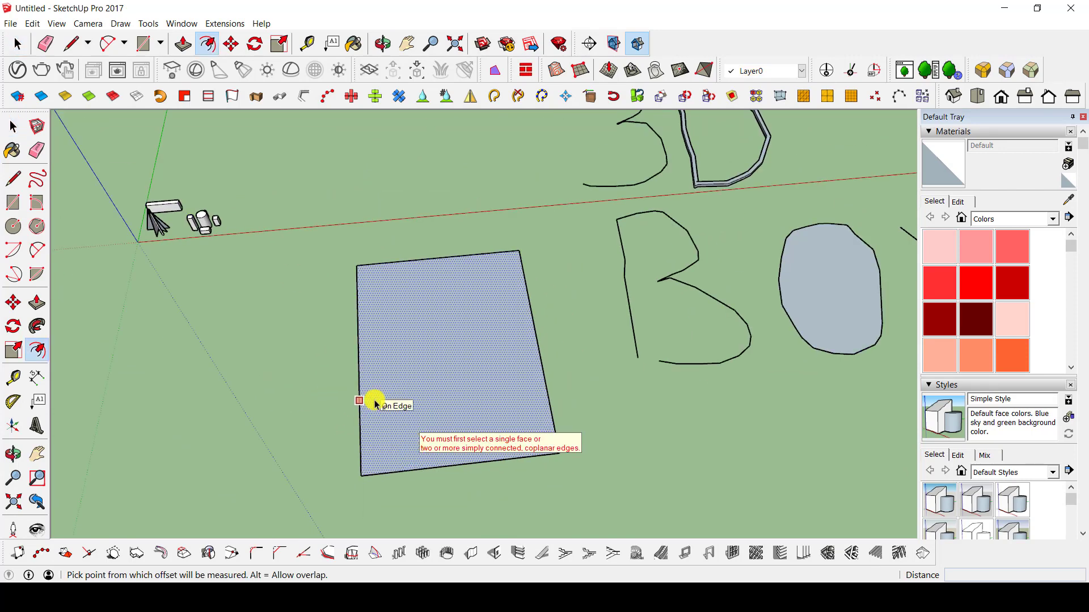
{"action": "left_click", "coordinate": [373, 473]}
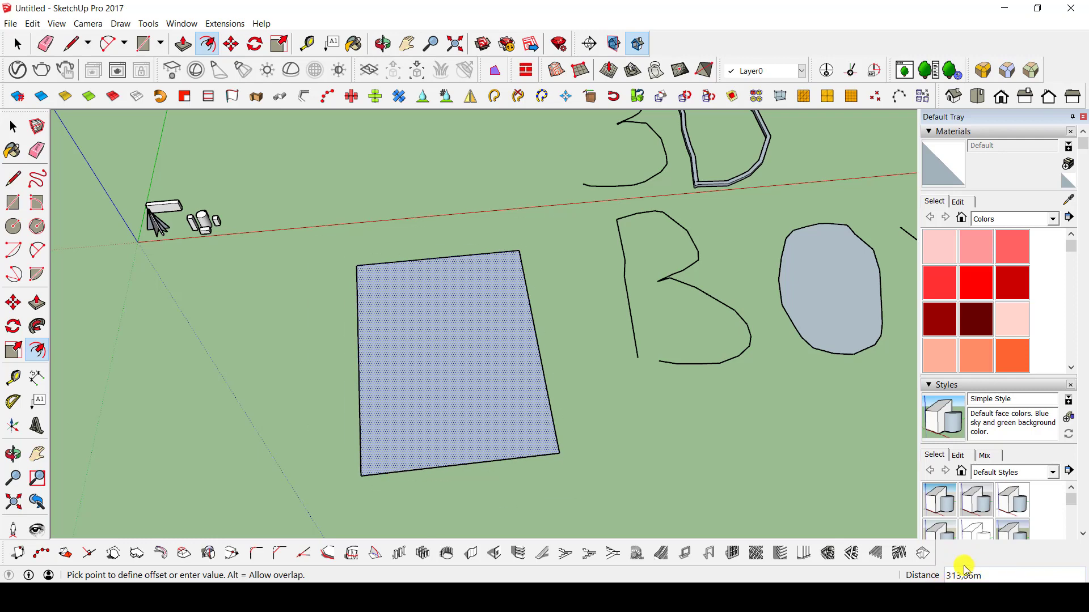
{"action": "scroll", "coordinate": [398, 471], "scroll_direction": "up", "scroll_amount": 5}
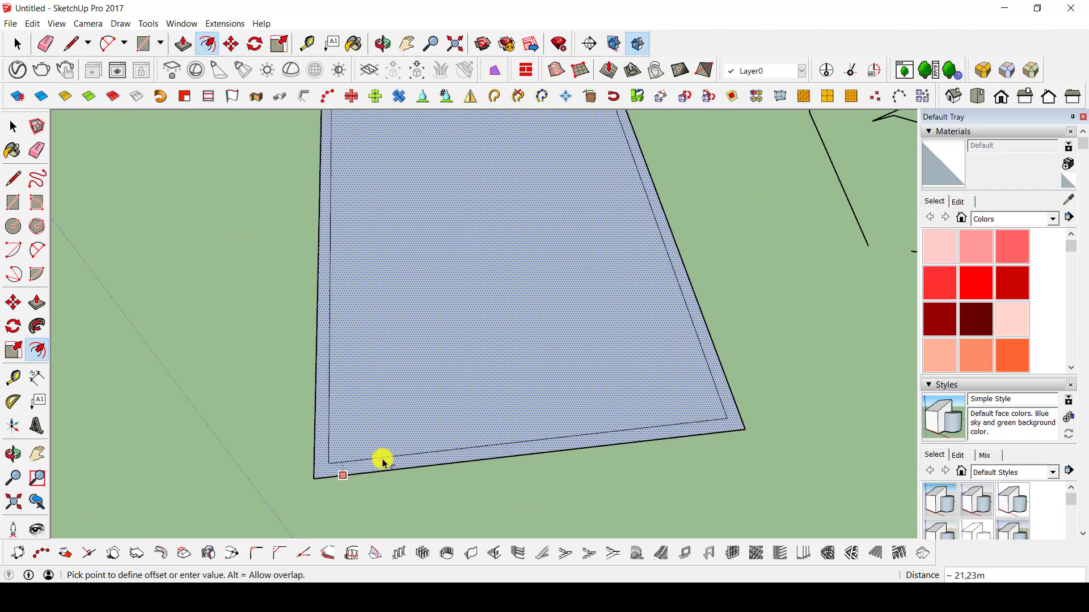
{"action": "scroll", "coordinate": [389, 438], "scroll_direction": "down", "scroll_amount": 5}
{"action": "scroll", "coordinate": [385, 447], "scroll_direction": "up", "scroll_amount": 7}
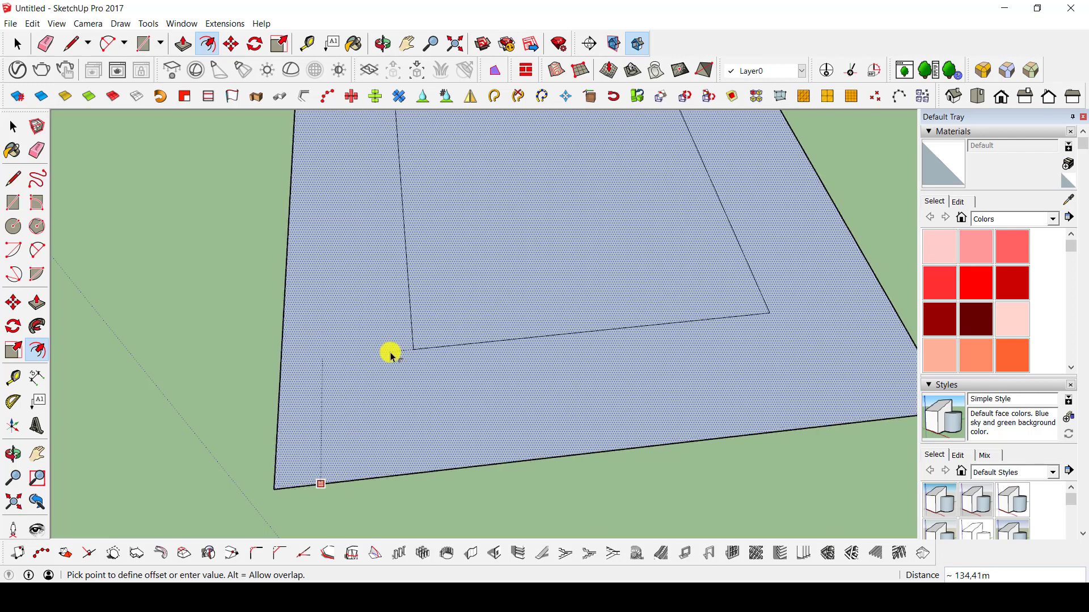
{"action": "key", "text": "Return"}
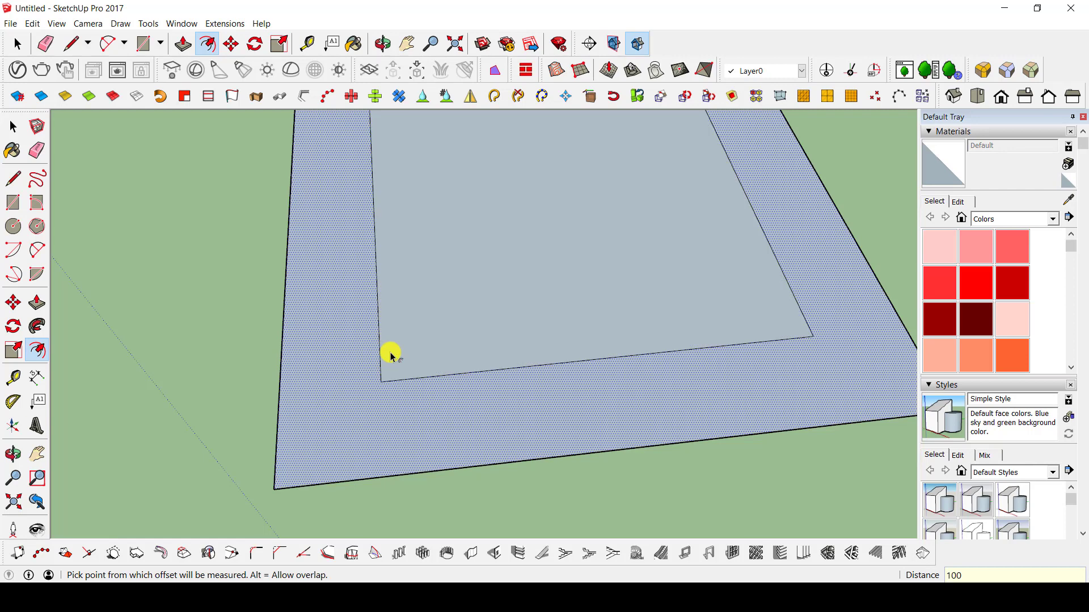
Pull the rectangle's outer border face up about 429 m with Push/Pull to form a hollow open-topped box.
{"action": "scroll", "coordinate": [389, 352], "scroll_direction": "down", "scroll_amount": 5}
{"action": "mouse_move", "coordinate": [479, 240]}
{"action": "middle_mouse_down"}
{"action": "mouse_move", "coordinate": [624, 236]}
{"action": "mouse_move", "coordinate": [581, 299]}
{"action": "middle_mouse_up"}
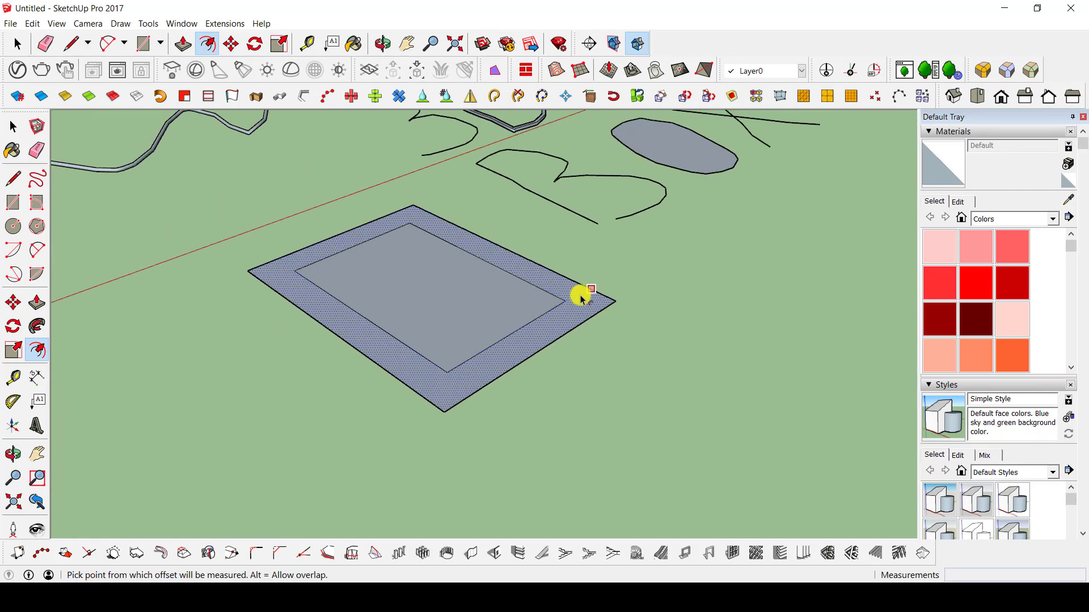
{"action": "key", "text": "p"}
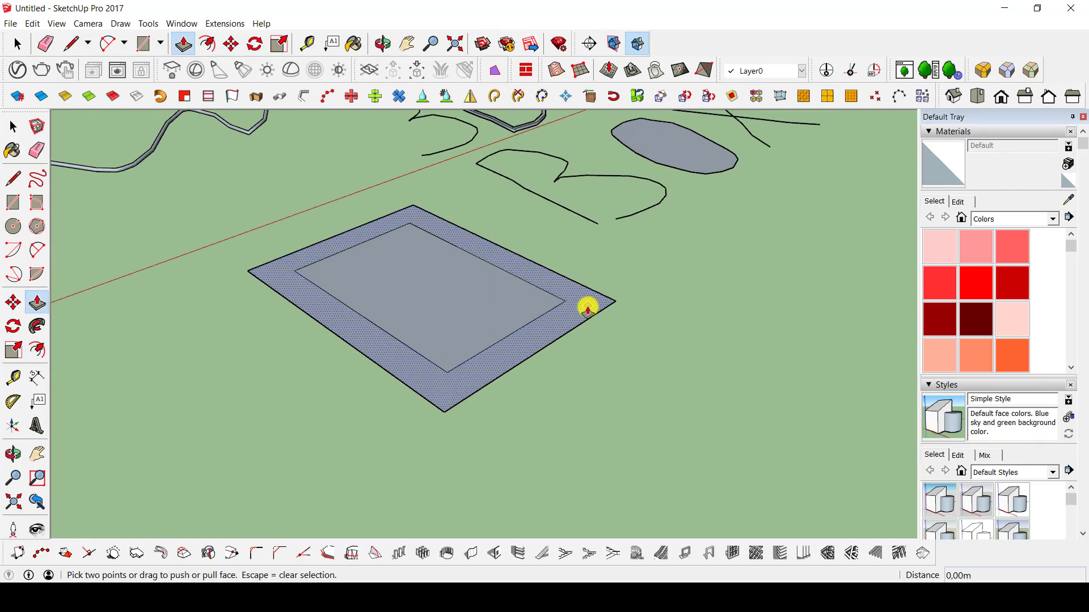
{"action": "left_click_drag", "start_coordinate": [588, 309], "coordinate": [576, 160]}
{"action": "mouse_move", "coordinate": [576, 160]}
{"action": "middle_mouse_down"}
{"action": "mouse_move", "coordinate": [527, 348]}
{"action": "mouse_move", "coordinate": [226, 532]}
{"action": "mouse_move", "coordinate": [440, 437]}
{"action": "mouse_move", "coordinate": [66, 343]}
{"action": "mouse_move", "coordinate": [665, 281]}
{"action": "mouse_move", "coordinate": [544, 410]}
{"action": "mouse_move", "coordinate": [794, 340]}
{"action": "mouse_move", "coordinate": [1052, 323]}
{"action": "mouse_move", "coordinate": [547, 299]}
{"action": "mouse_move", "coordinate": [134, 503]}
{"action": "mouse_move", "coordinate": [362, 401]}
{"action": "mouse_move", "coordinate": [639, 300]}
{"action": "middle_mouse_up"}
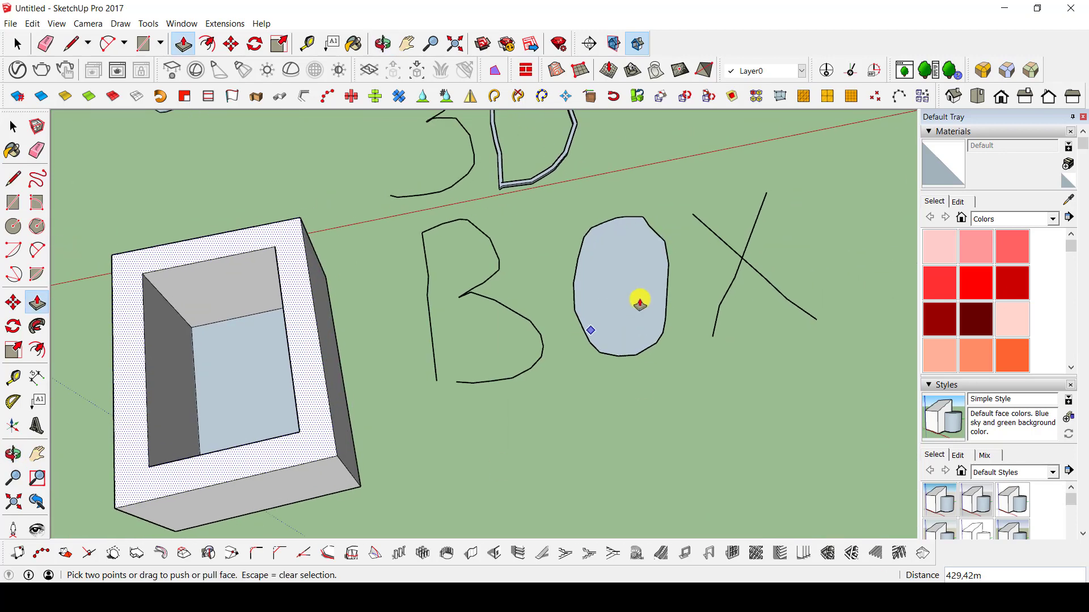
Offset the outline of the letter O's face in the "BOX" lettering inward by about 42 m.
{"action": "scroll", "coordinate": [636, 301], "scroll_direction": "up", "scroll_amount": 5}
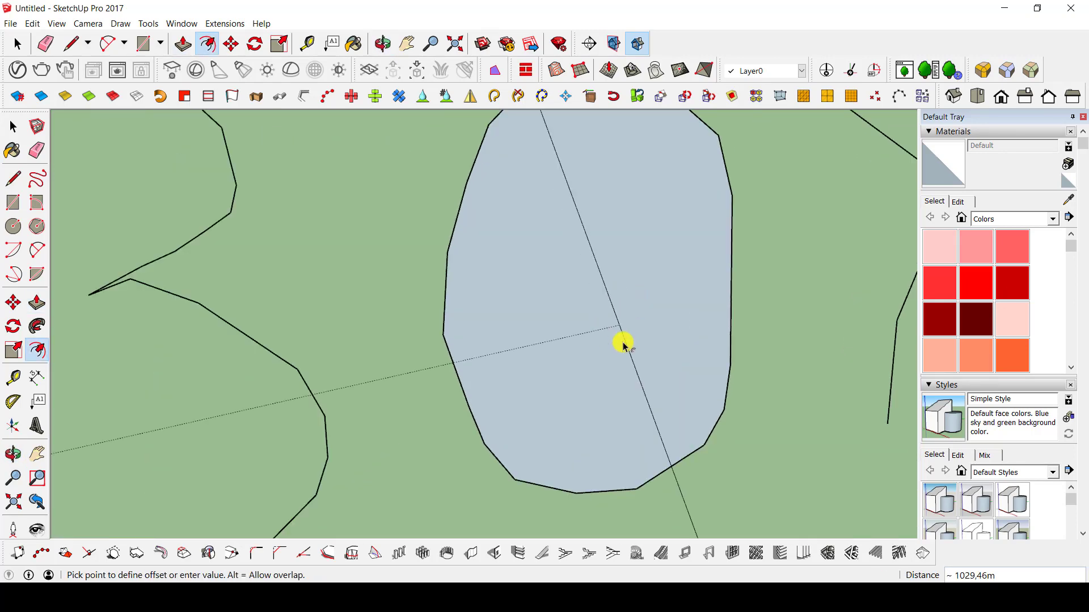
{"action": "key", "text": "space"}
{"action": "left_click", "coordinate": [599, 346]}
{"action": "scroll", "coordinate": [564, 291], "scroll_direction": "down", "scroll_amount": 3}
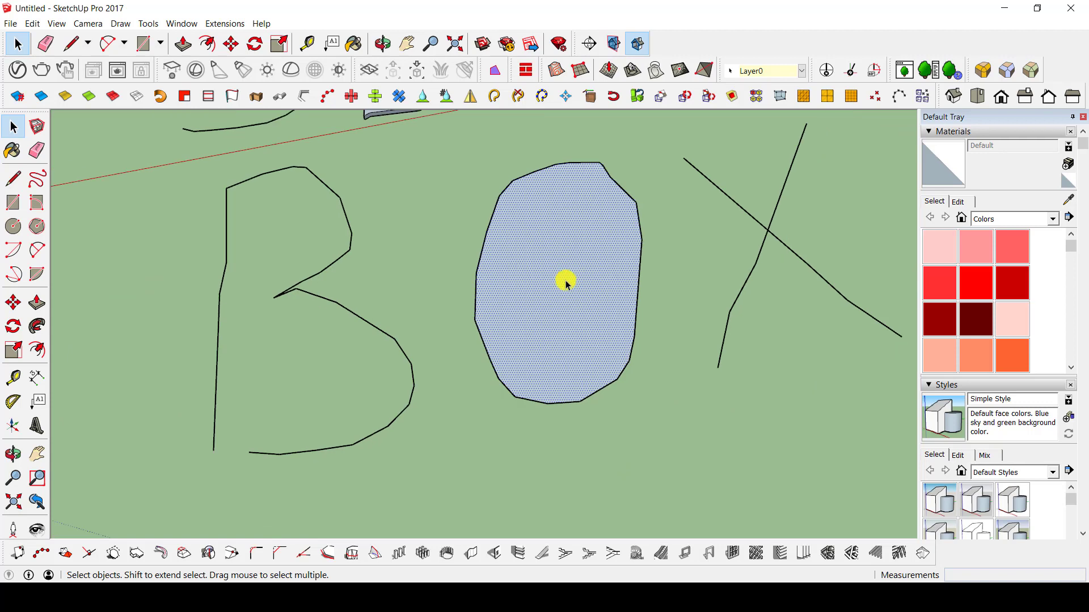
{"action": "key", "text": "f"}
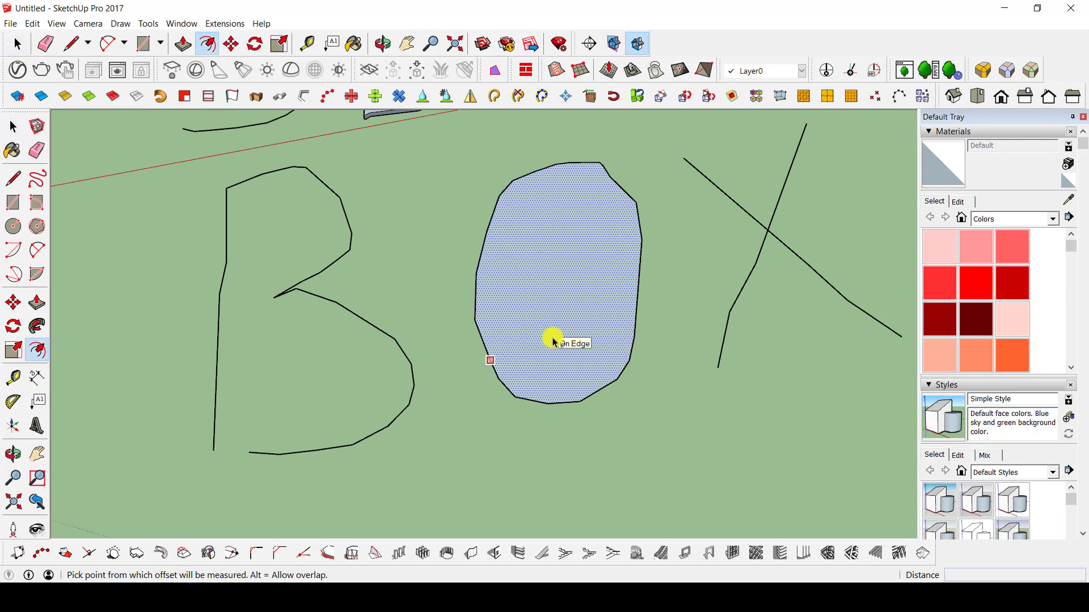
{"action": "left_click", "coordinate": [548, 341]}
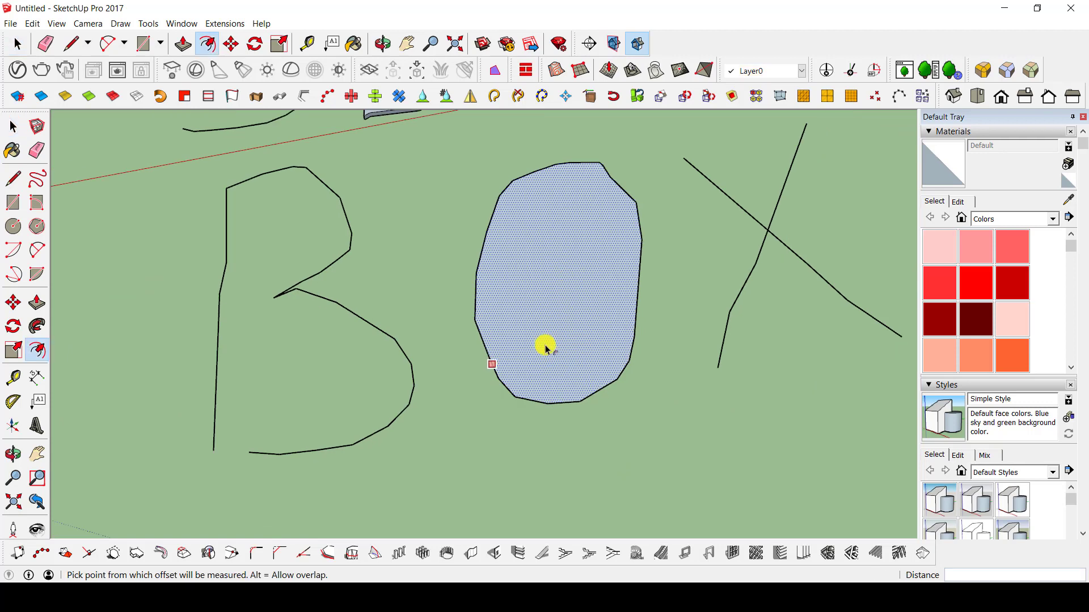
{"action": "left_click", "coordinate": [517, 380]}
Pull the letter O's outer ring face up about 172 m with Push/Pull.
{"action": "middle_click_drag", "start_coordinate": [577, 377], "coordinate": [613, 333]}
{"action": "key", "text": "p"}
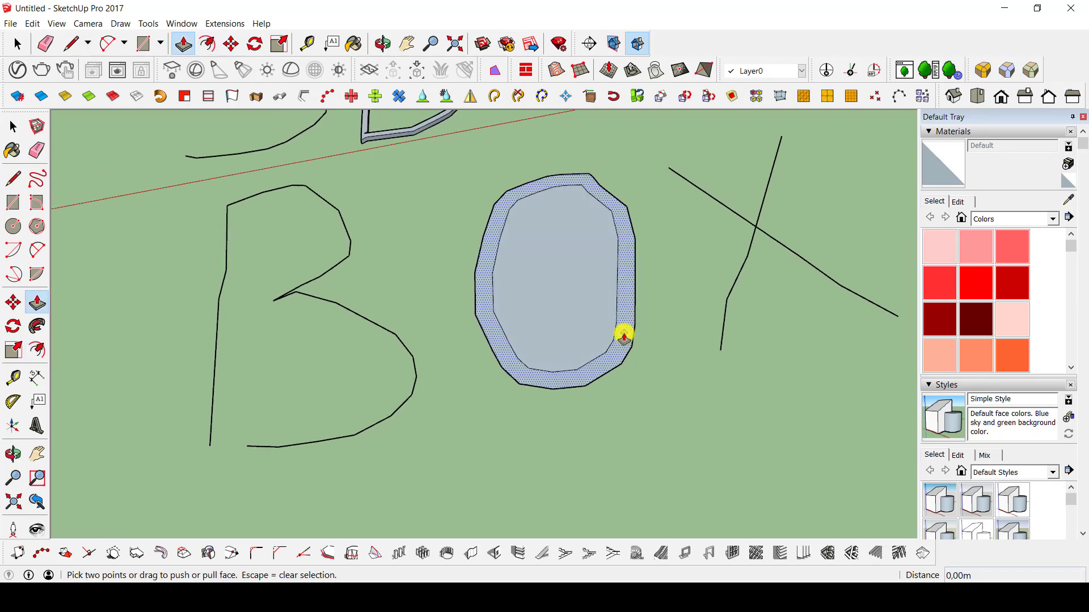
{"action": "left_click_drag", "start_coordinate": [622, 333], "coordinate": [618, 284]}
{"action": "middle_click_drag", "start_coordinate": [618, 285], "coordinate": [612, 384]}
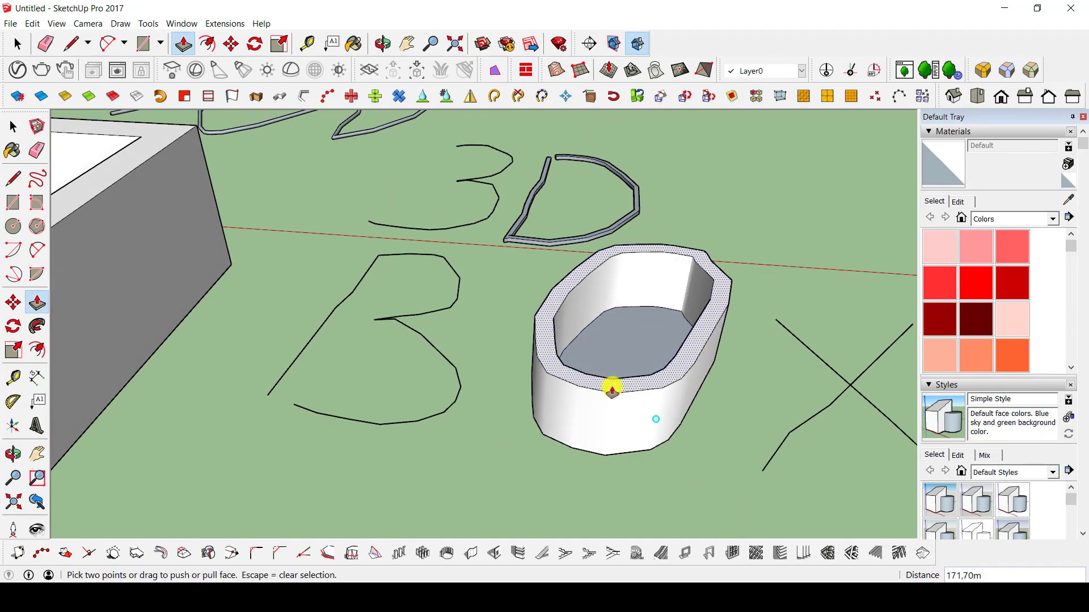
{"action": "key", "text": "space"}
{"action": "scroll", "coordinate": [510, 367], "scroll_direction": "down", "scroll_amount": 6}
{"action": "middle_click_drag", "start_coordinate": [449, 357], "coordinate": [516, 359]}
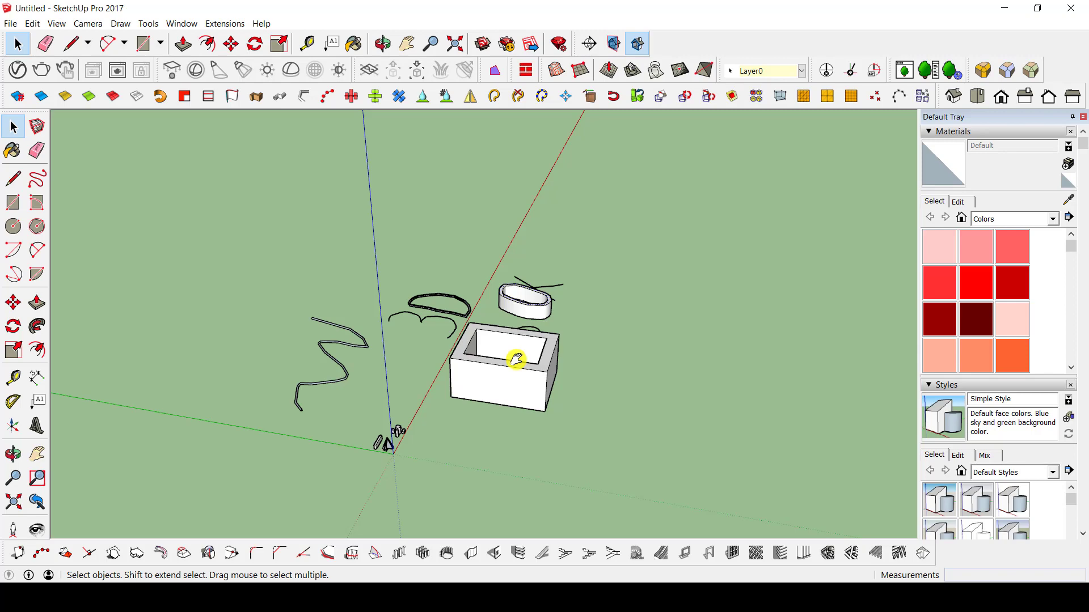
{"action": "middle_click_drag", "start_coordinate": [512, 369], "coordinate": [426, 446]}
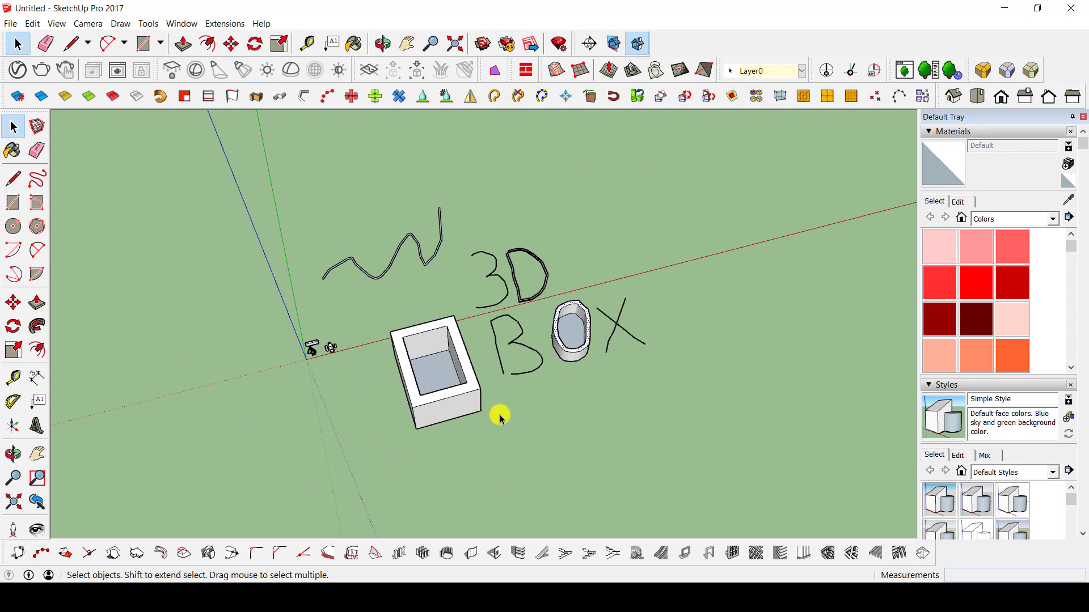